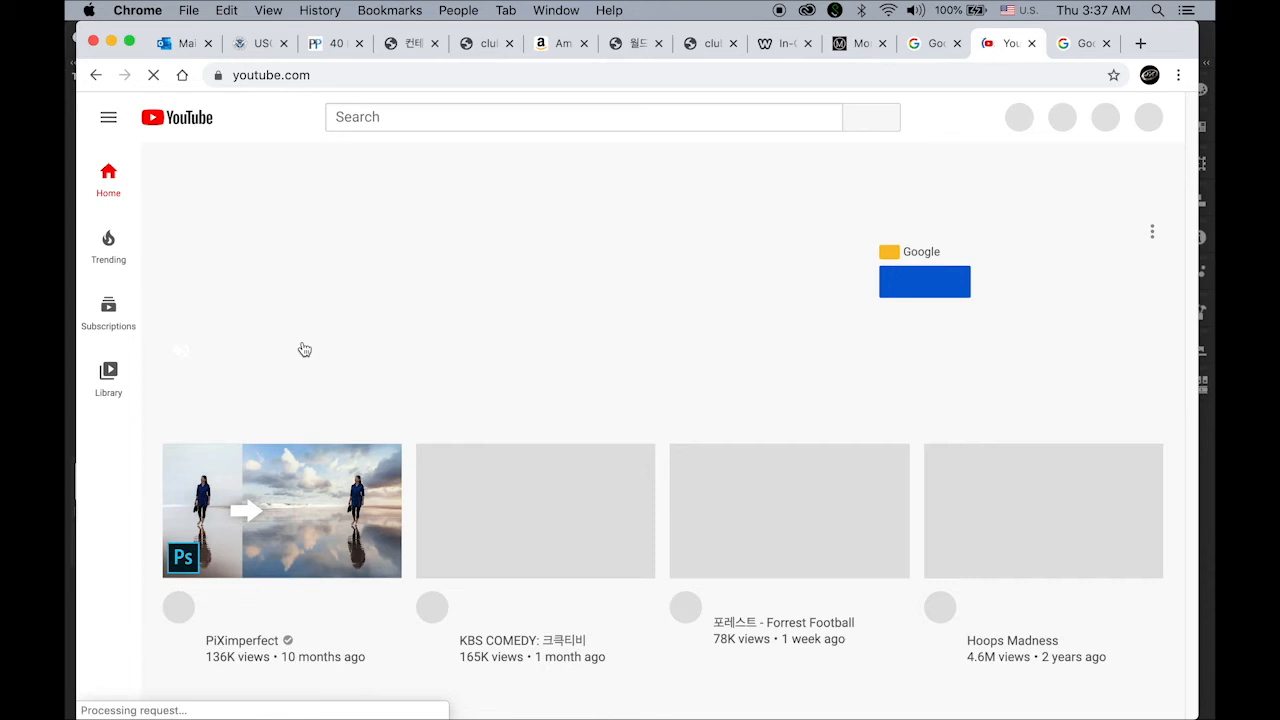
click(96, 76)
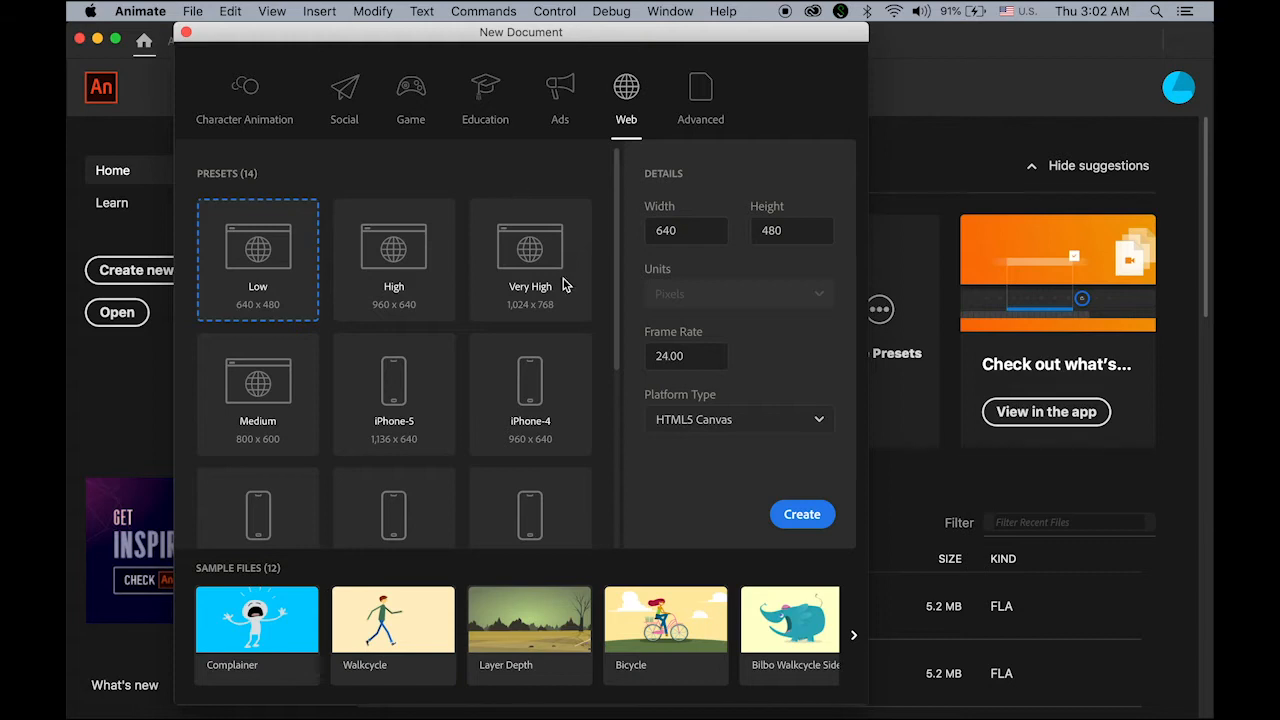
Step: Create a web document 640 by 480 pixels at 24 fps with the HTML5 Canvas platform type
drag(660, 231, 793, 234)
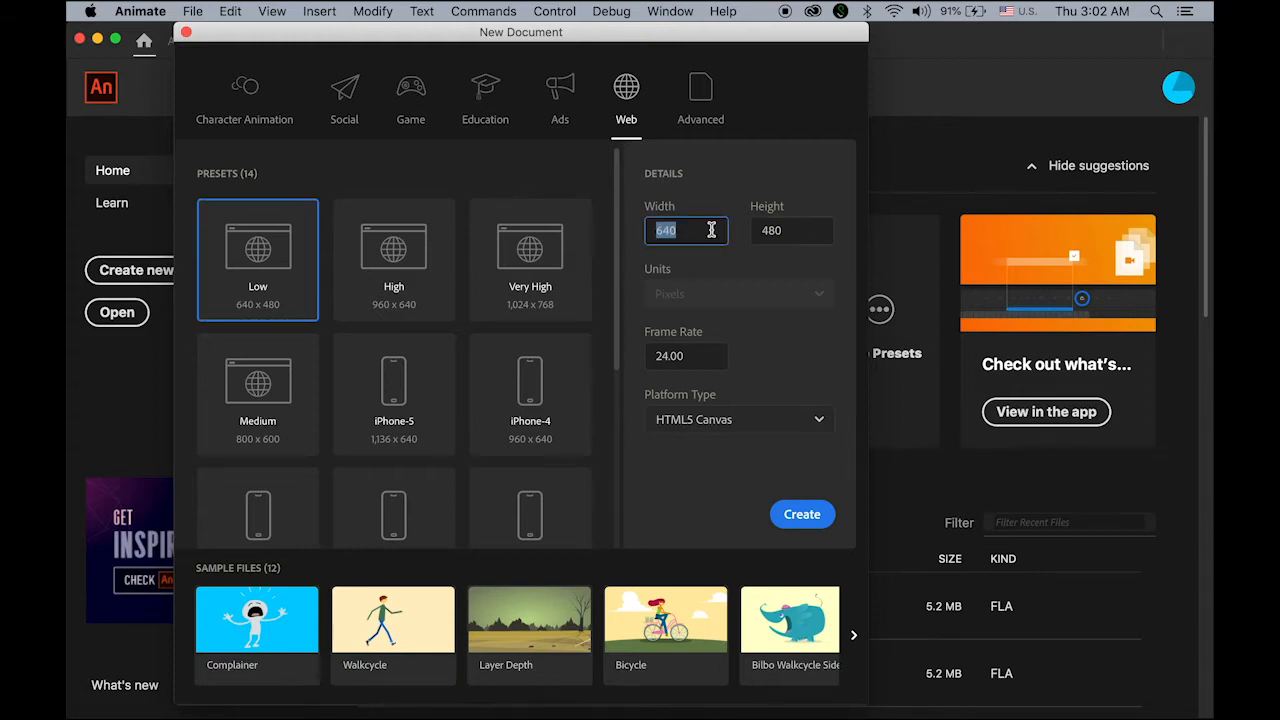
key(Tab)
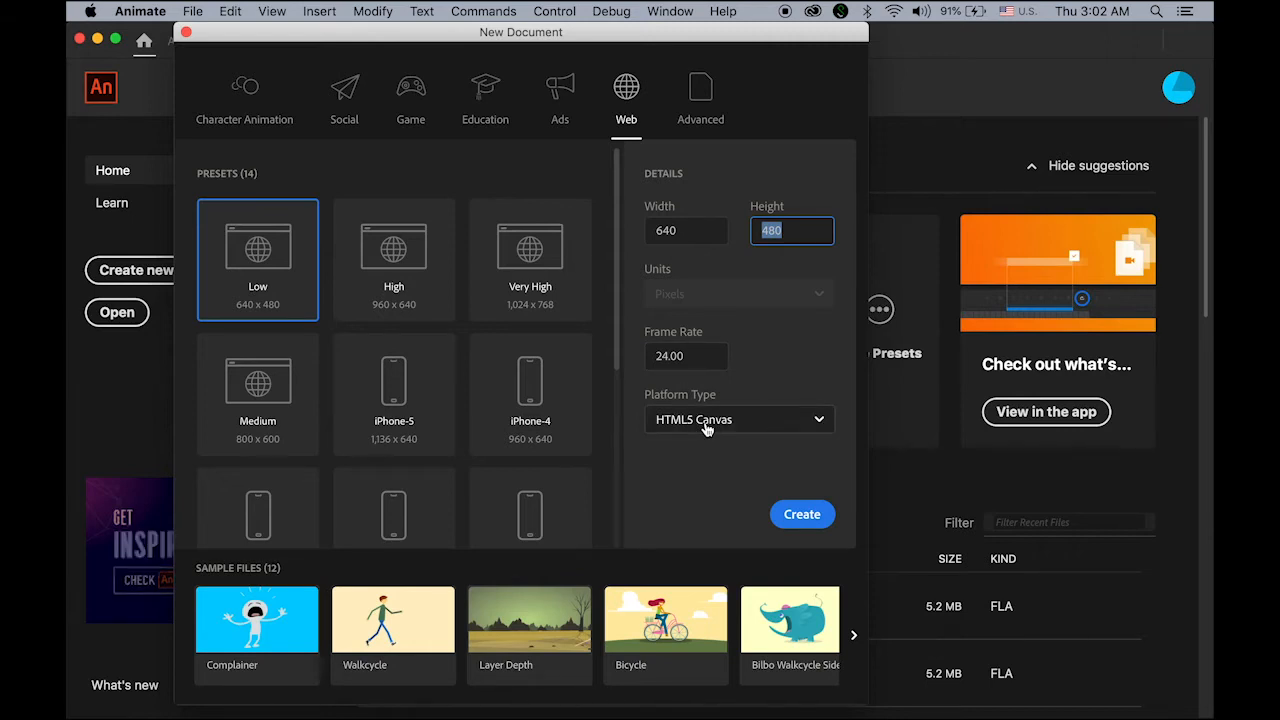
click(802, 515)
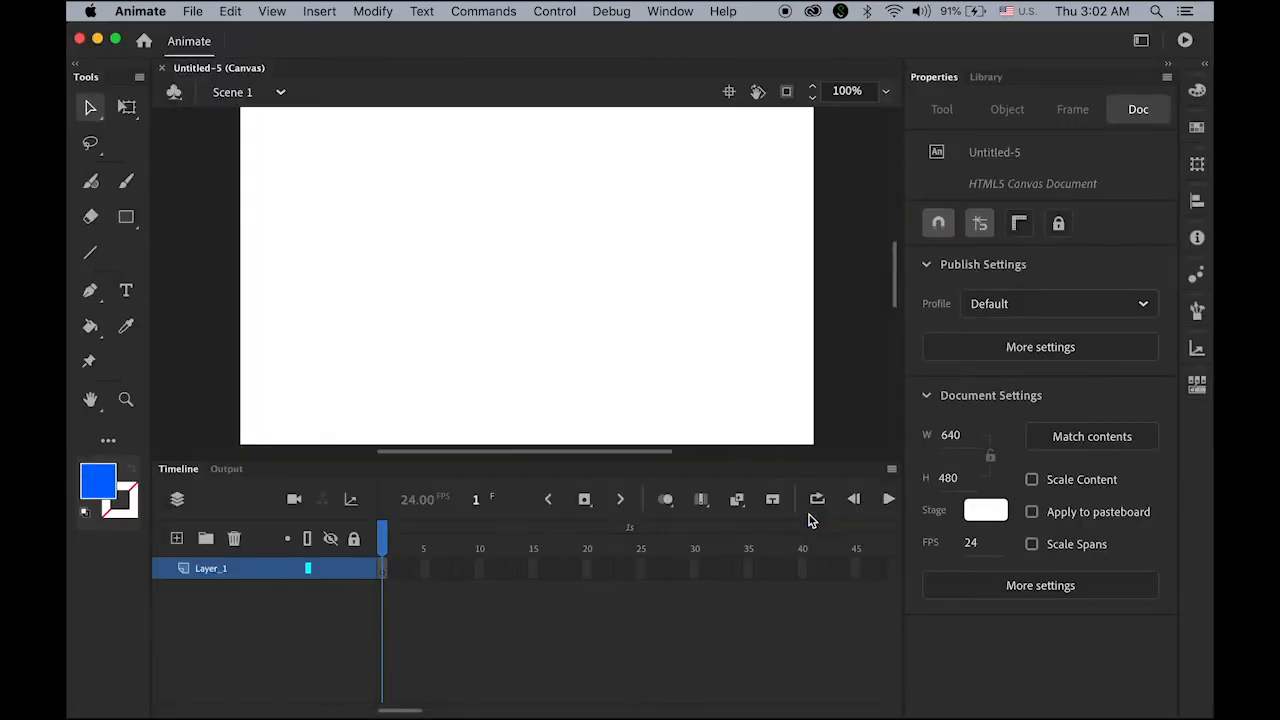
Step: Create a new library symbol named "google" of type Button
click(90, 400)
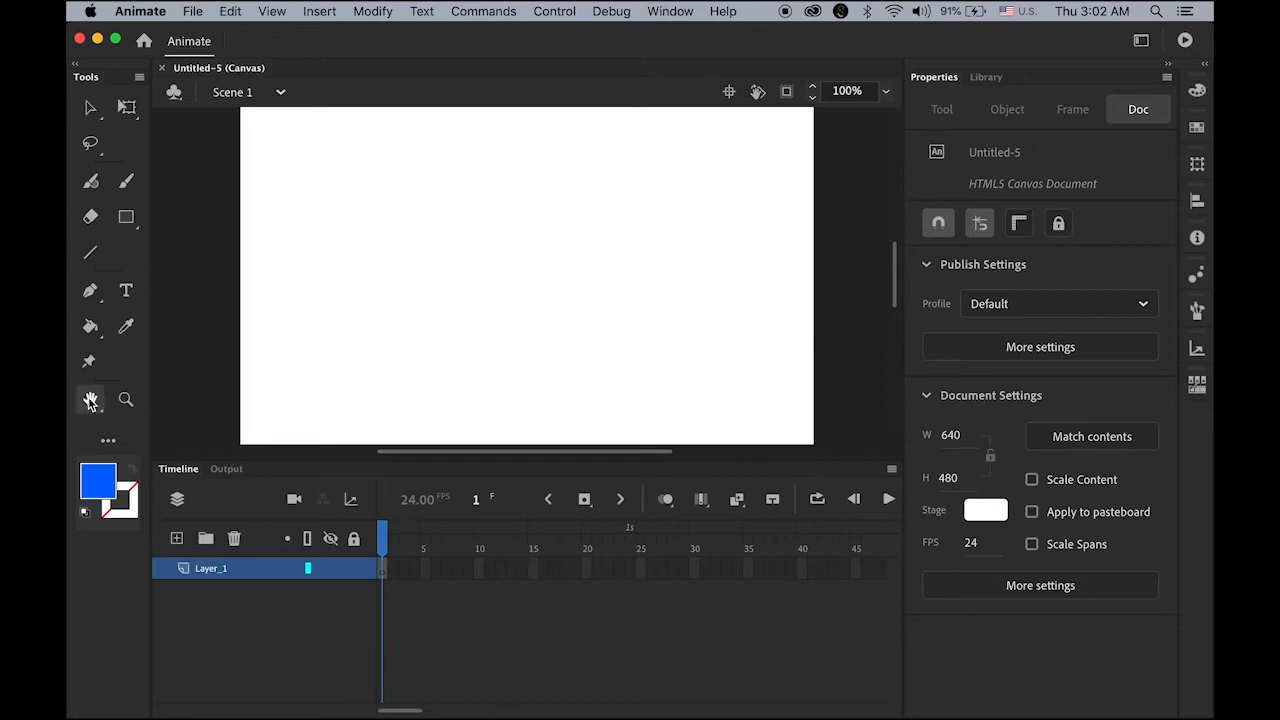
click(885, 93)
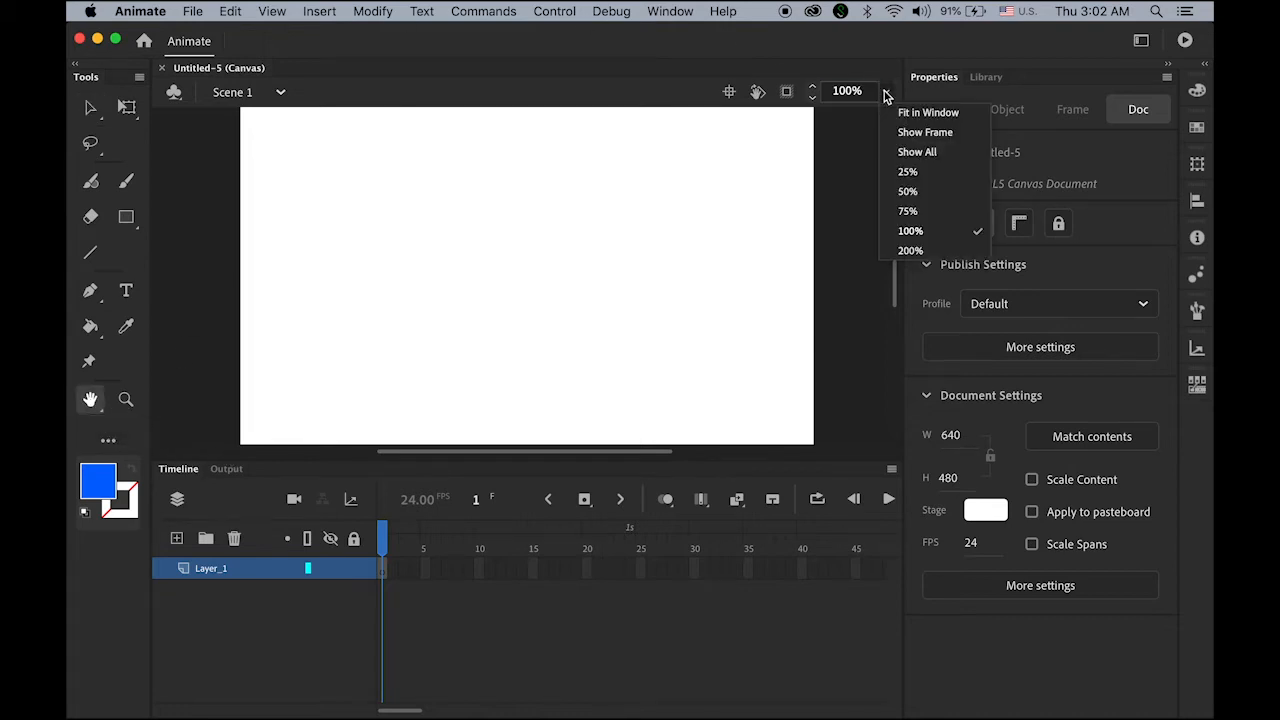
click(908, 211)
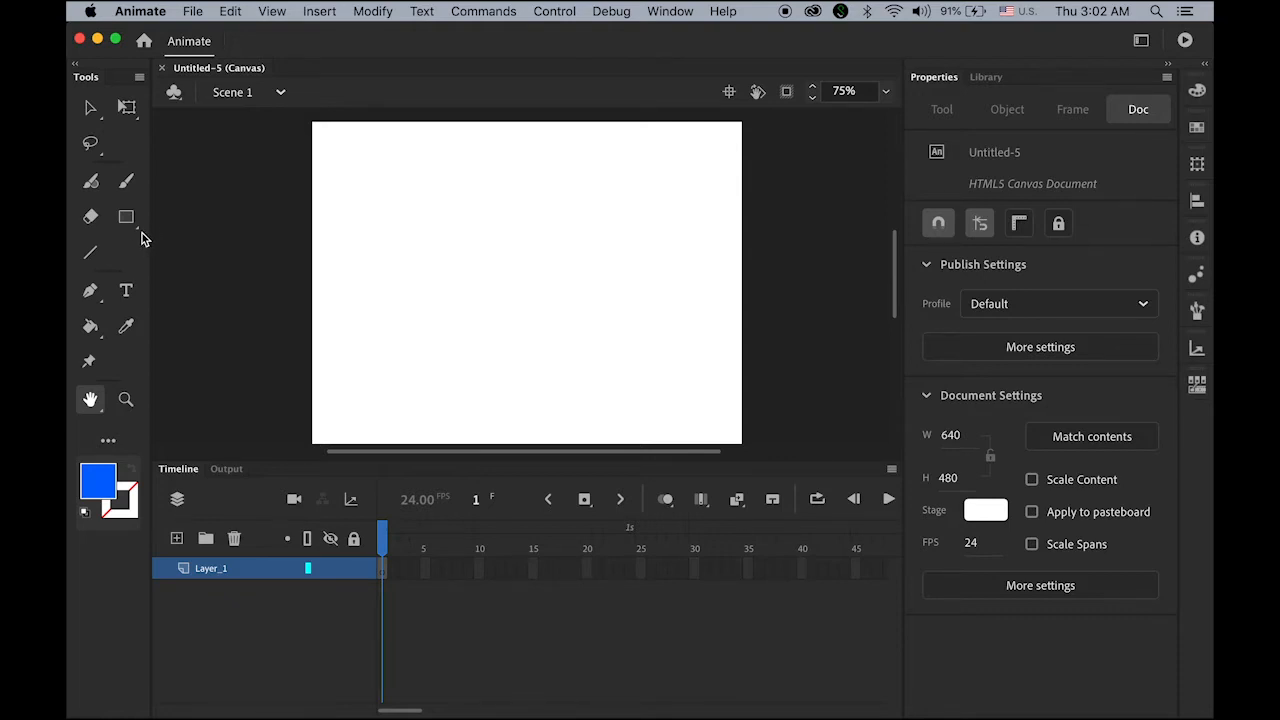
click(986, 80)
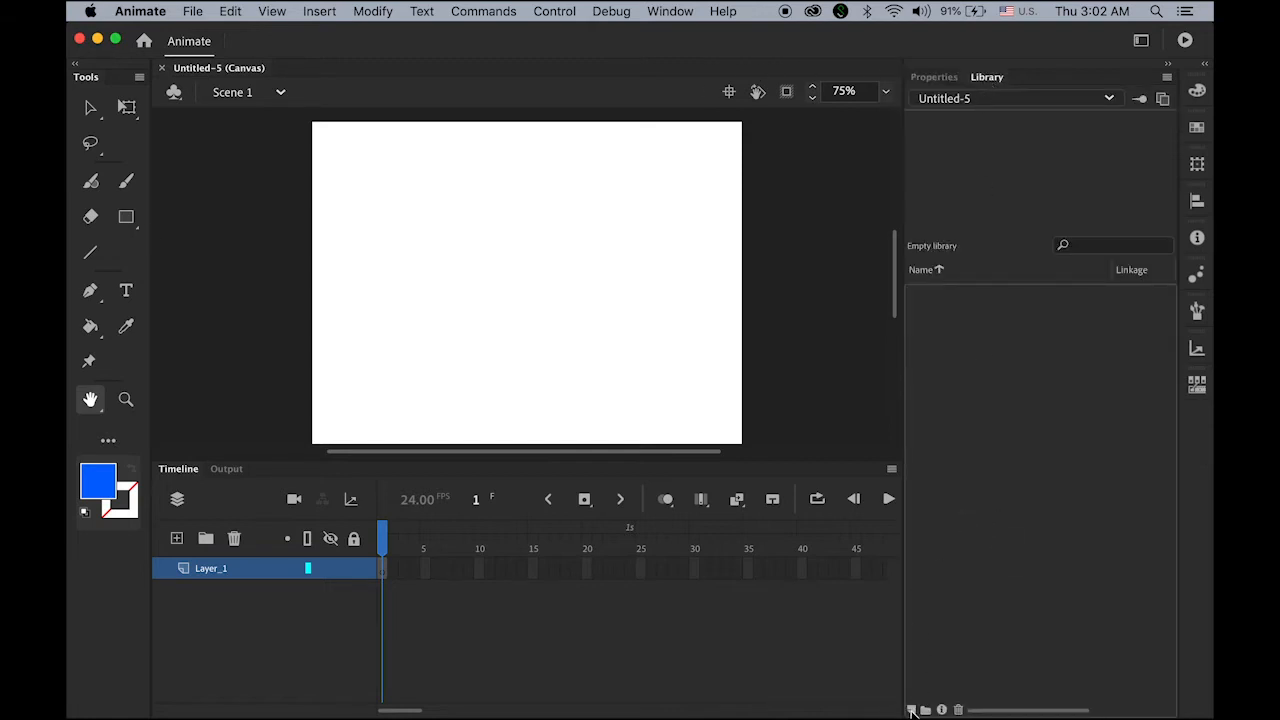
click(912, 710)
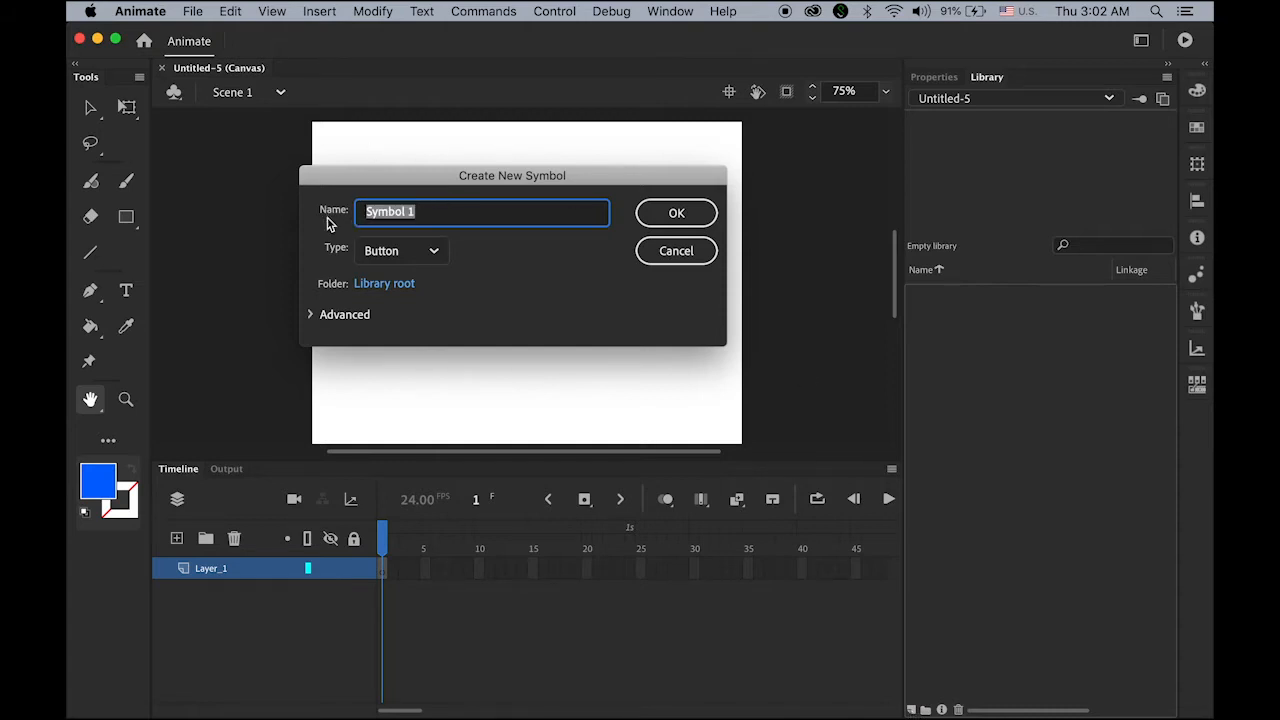
text(google)
click(425, 253)
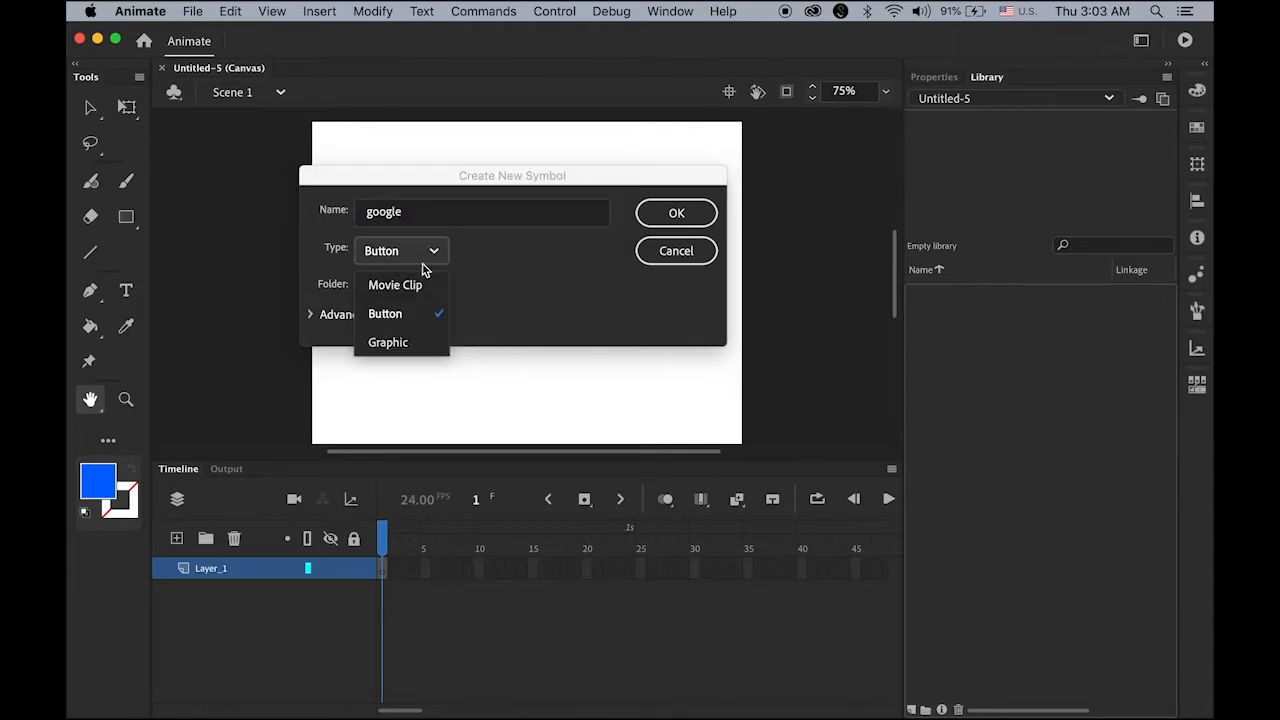
click(396, 318)
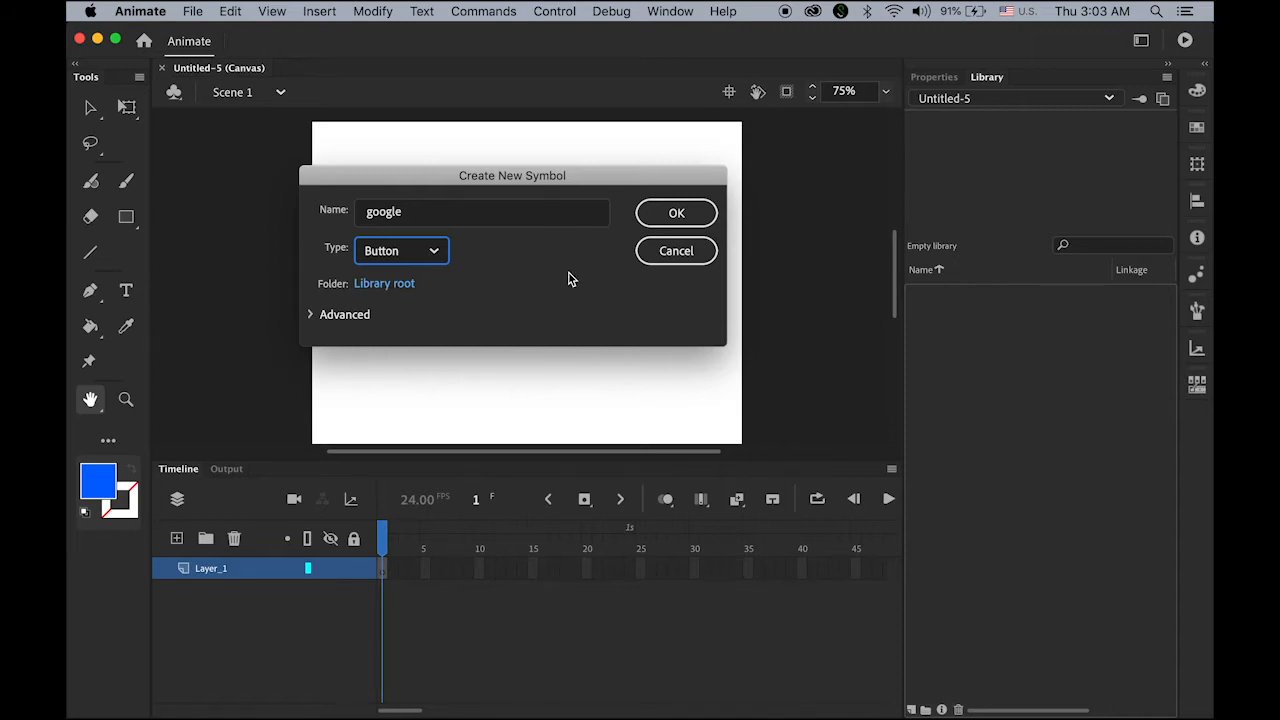
click(690, 224)
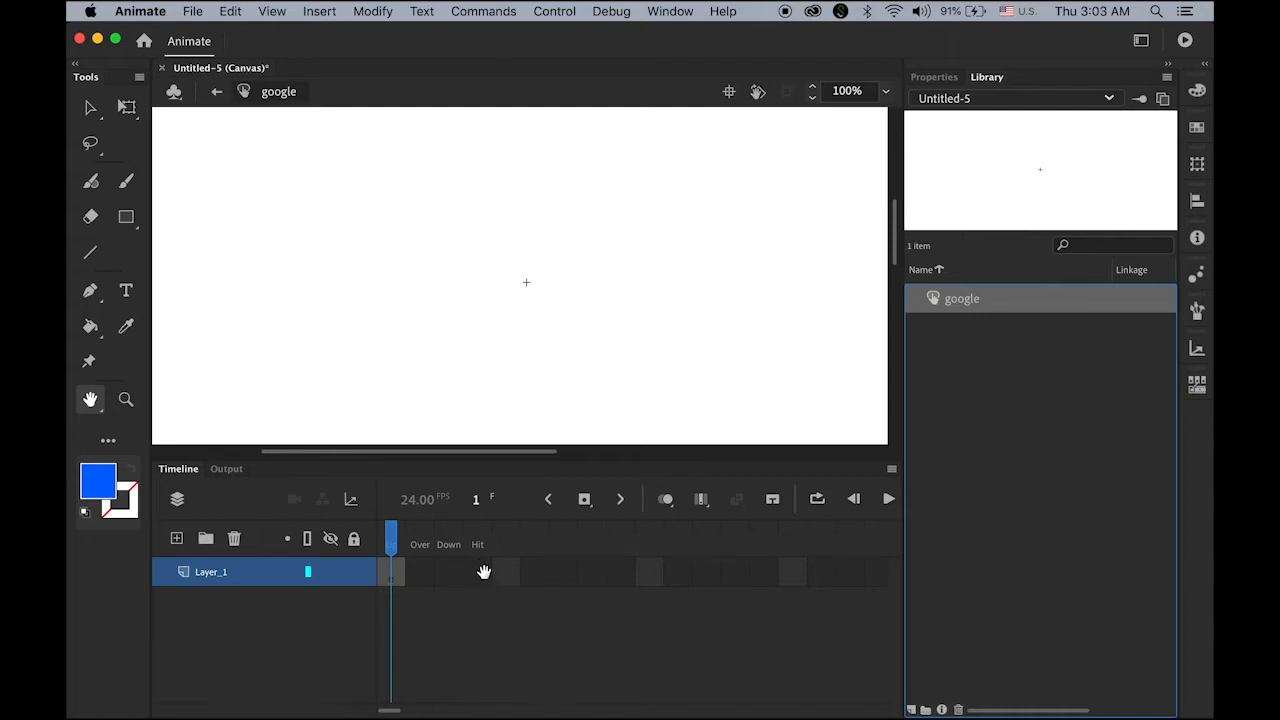
Step: Add the text "Google" inside the button symbol and align its upper-left corner with the registration point
click(126, 290)
click(527, 263)
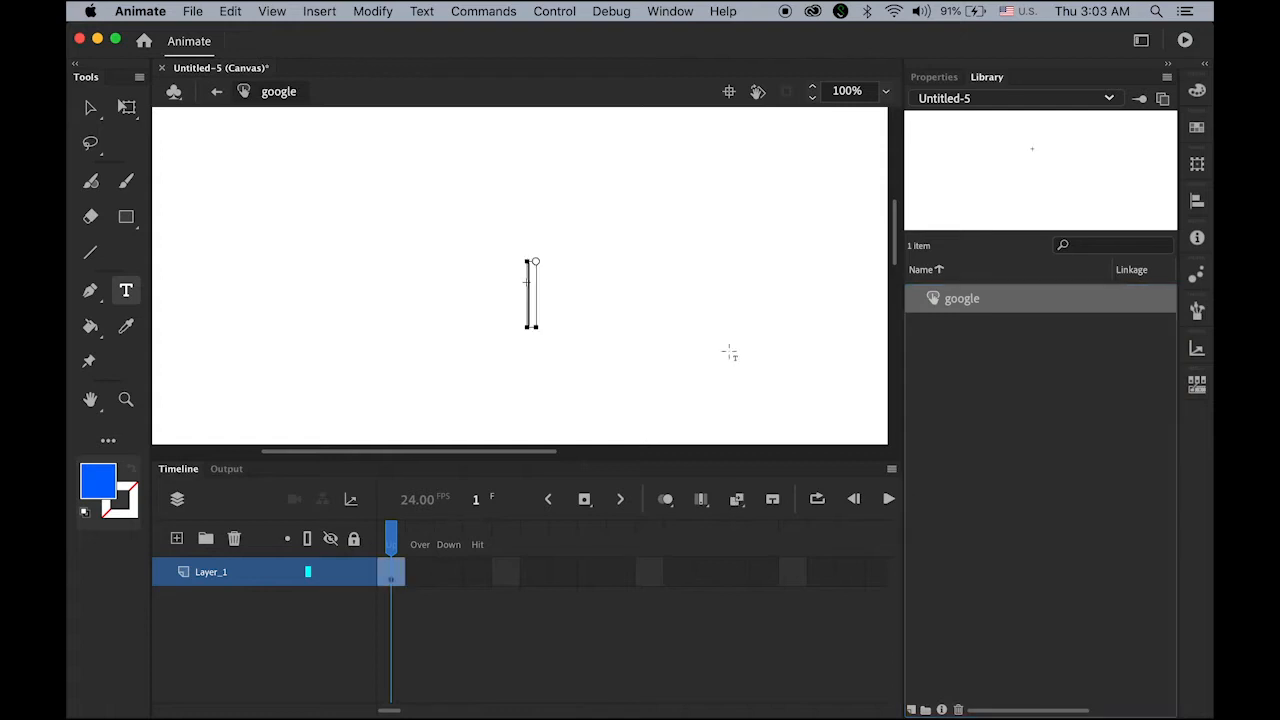
text(Google)
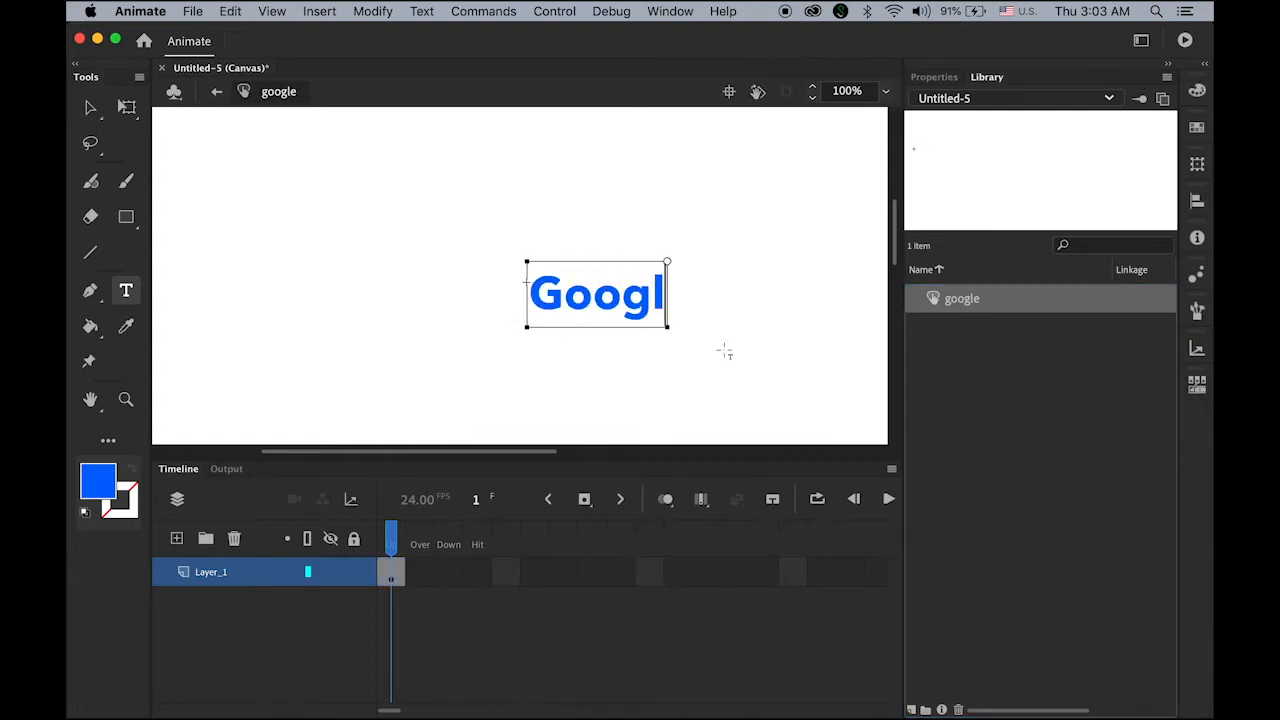
click(88, 110)
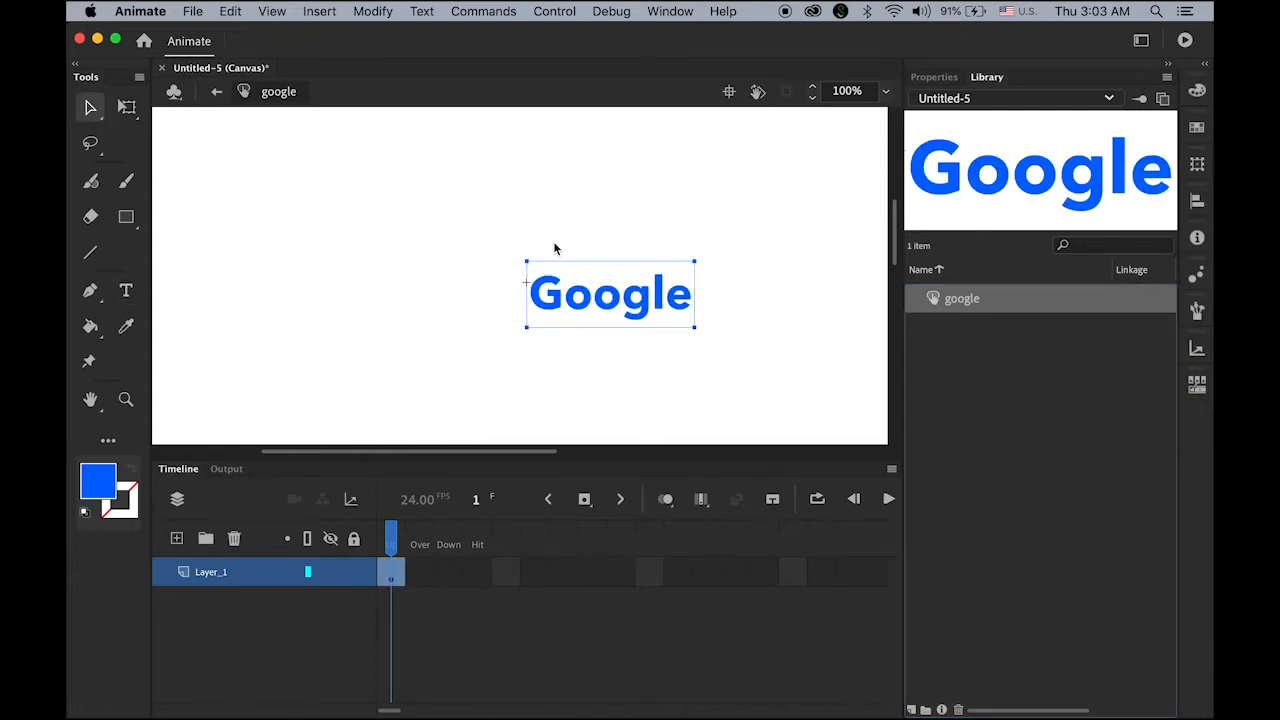
drag(614, 313, 614, 333)
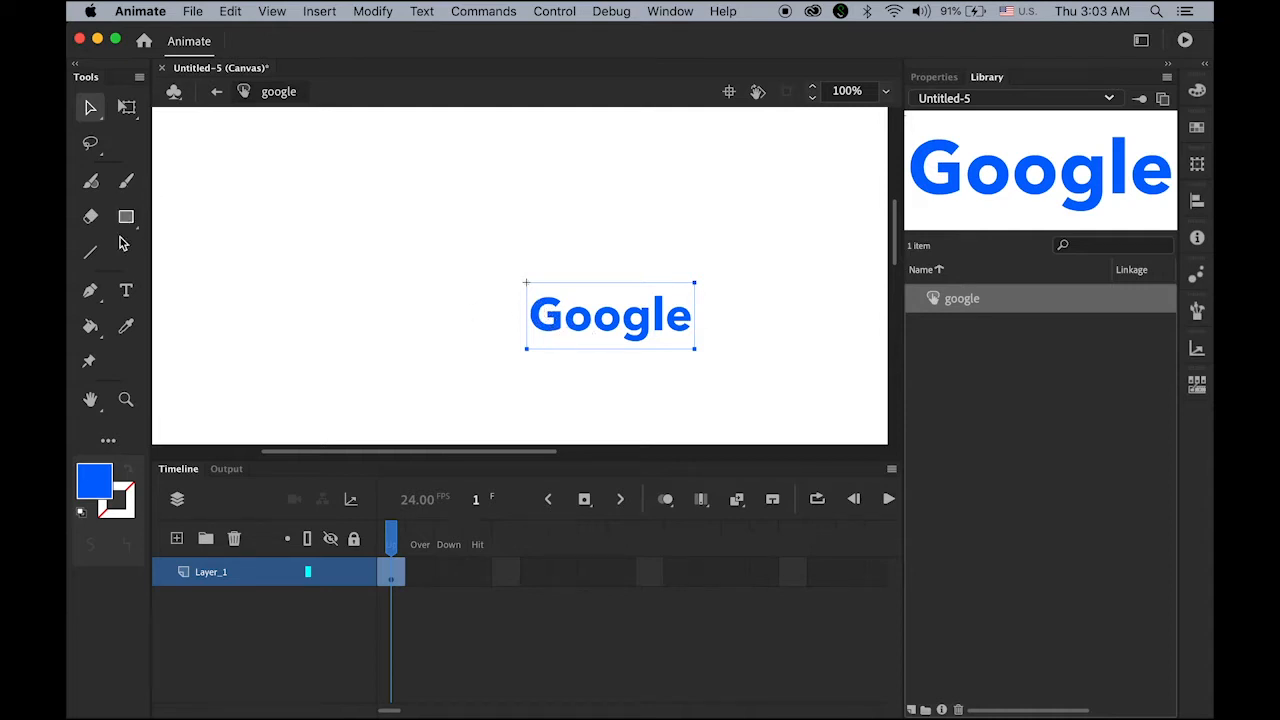
Step: Color the first "o" of the Google text red using the text fill
click(126, 291)
drag(574, 320, 601, 320)
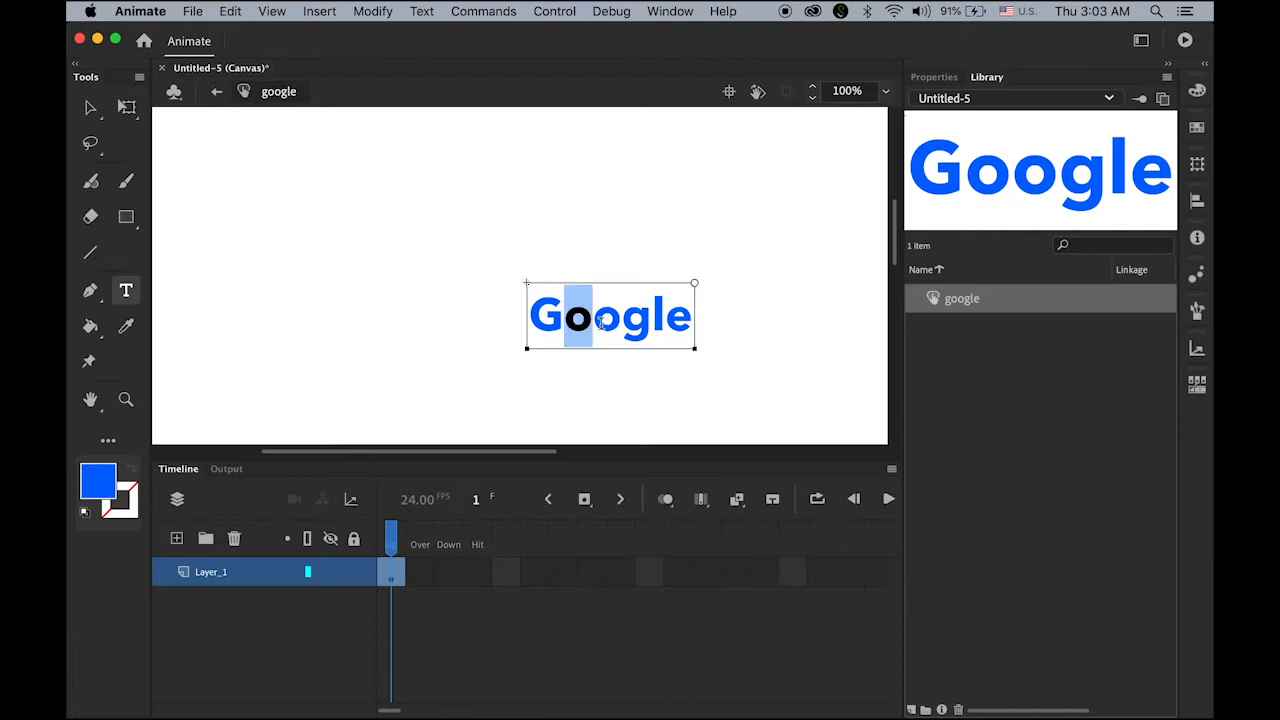
click(934, 77)
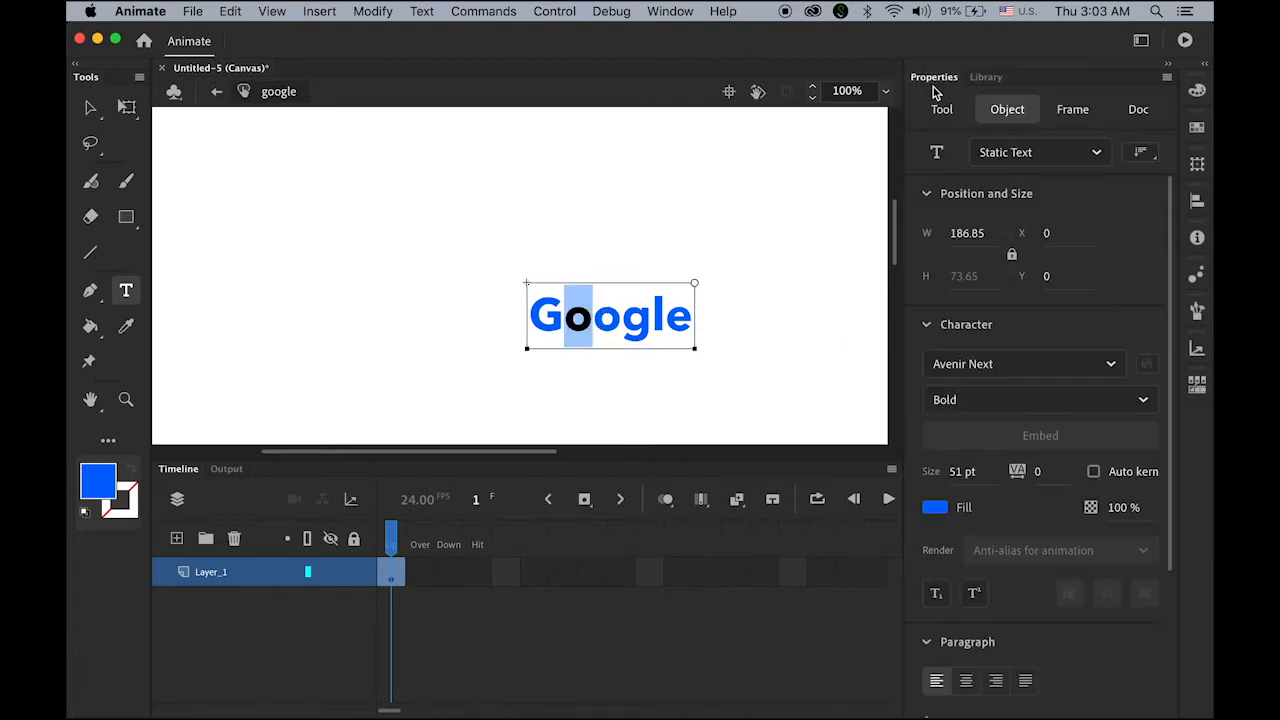
click(935, 507)
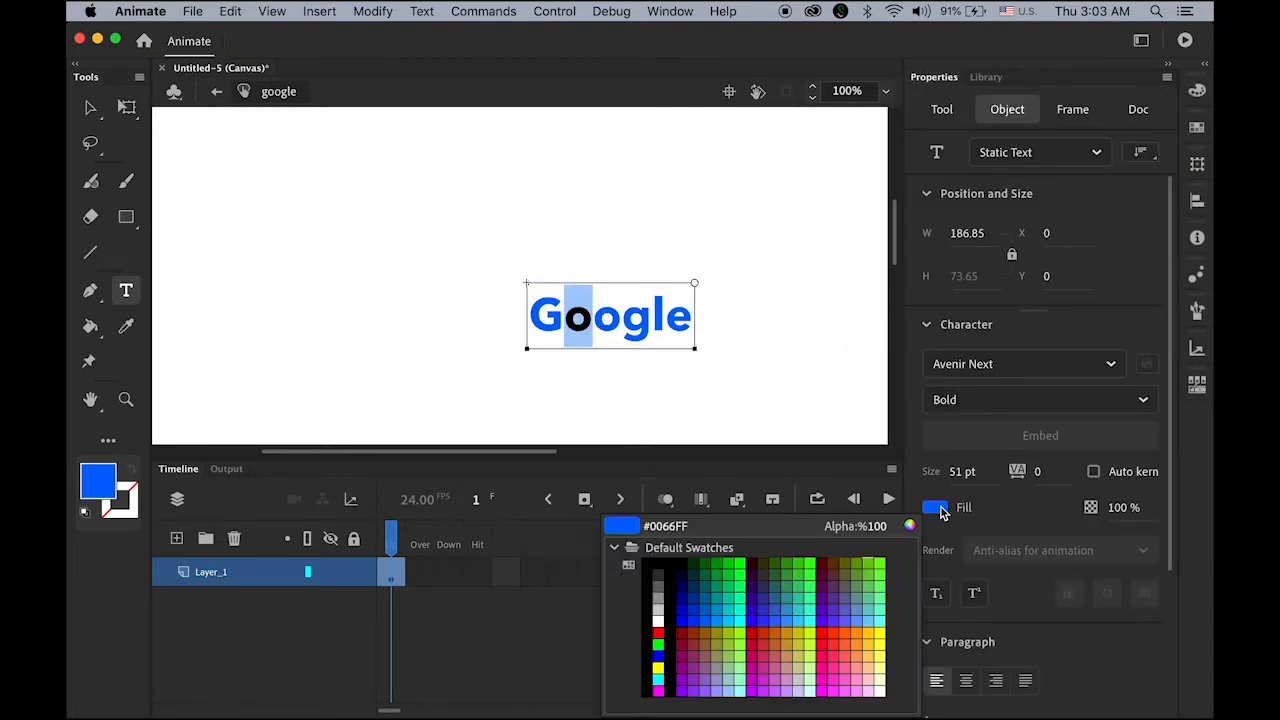
click(658, 632)
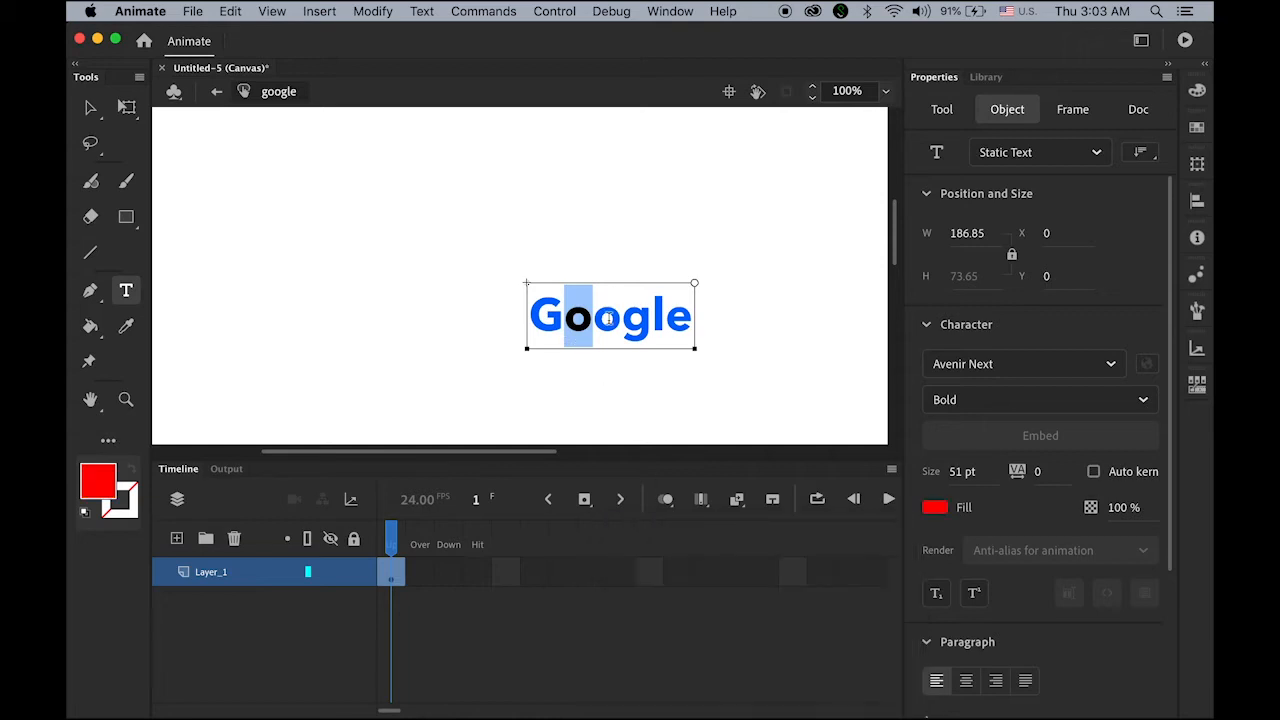
Step: Color the second "o" of the Google text yellow using the text fill
click(595, 320)
drag(614, 320, 595, 320)
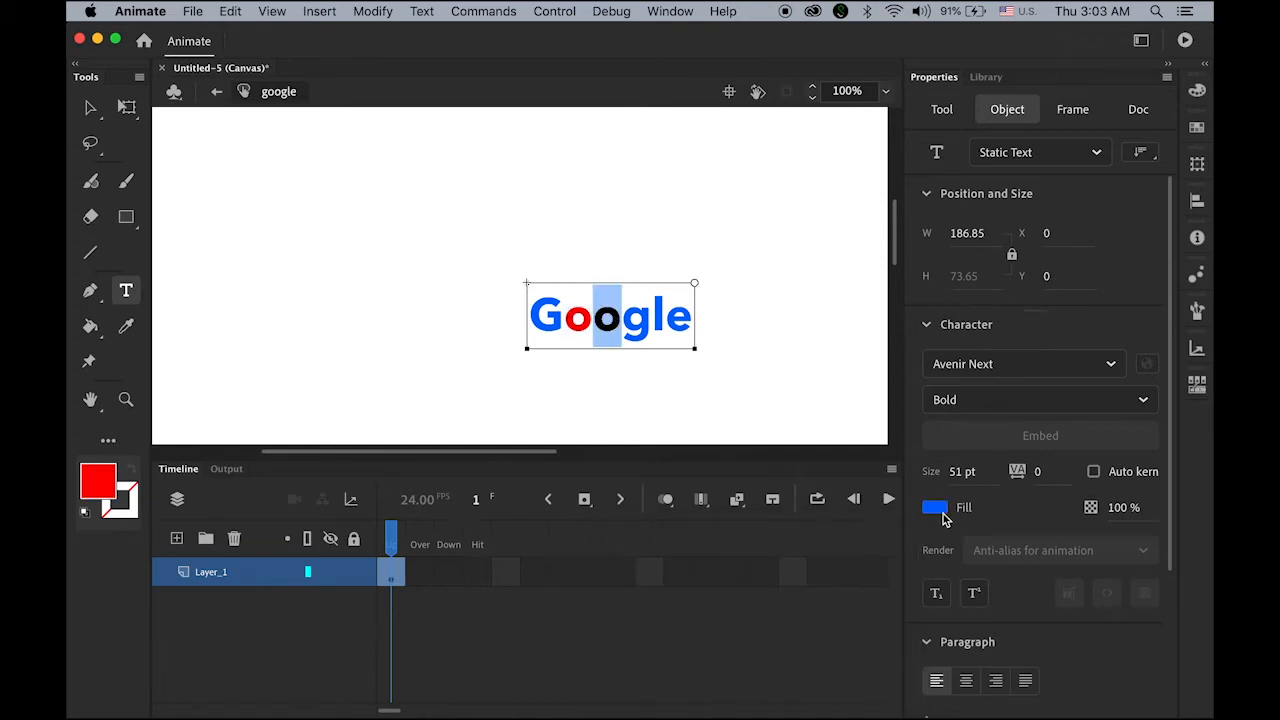
click(935, 507)
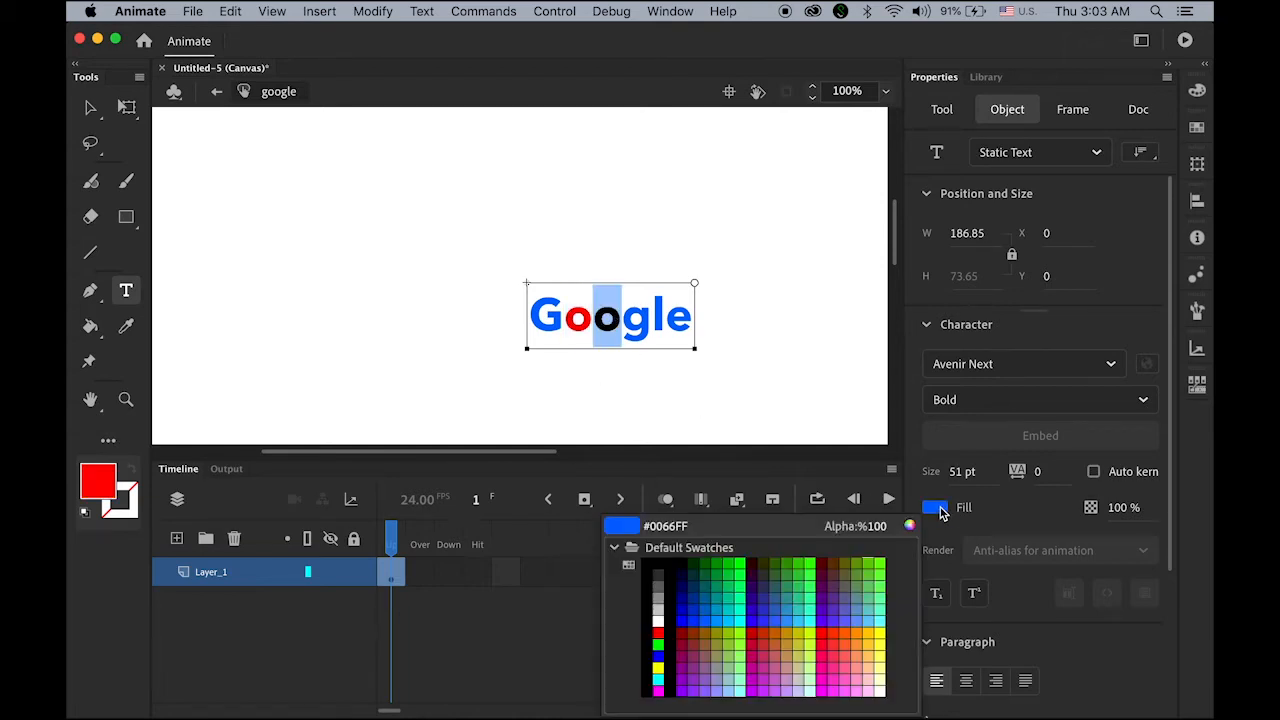
click(867, 632)
Step: Color the "l" of the Google text green using the text fill
click(652, 320)
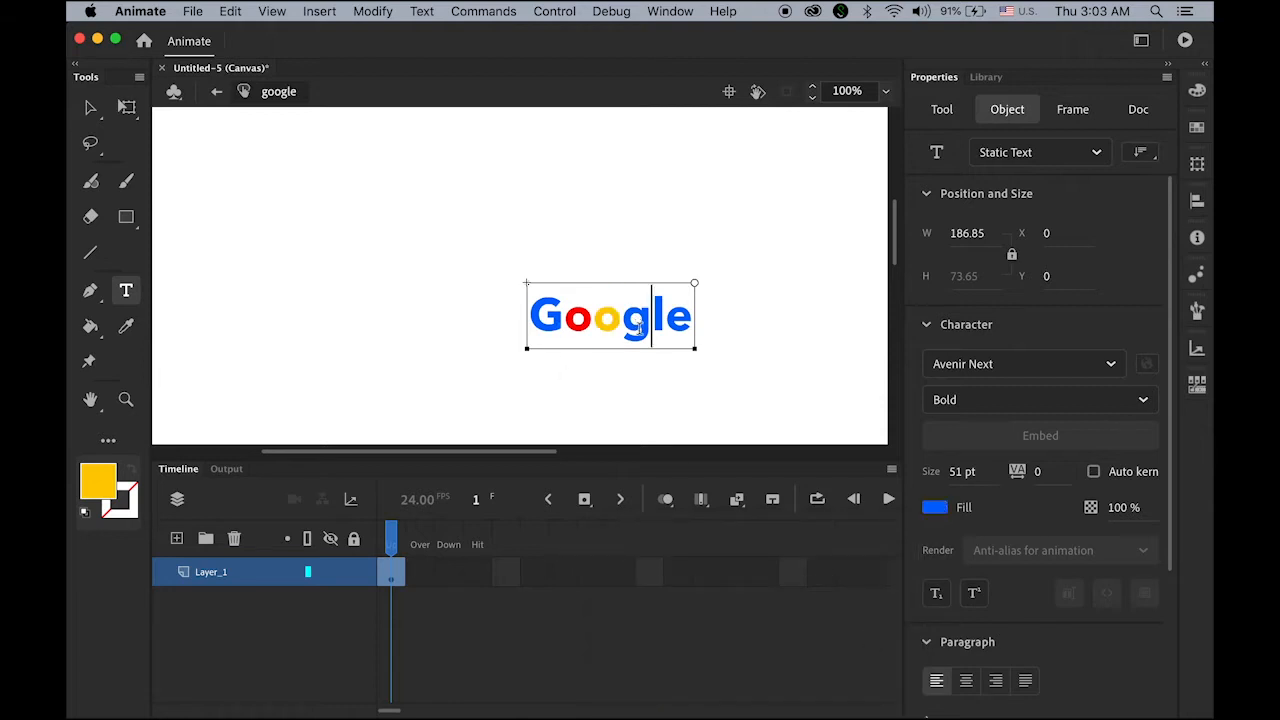
drag(658, 321, 664, 322)
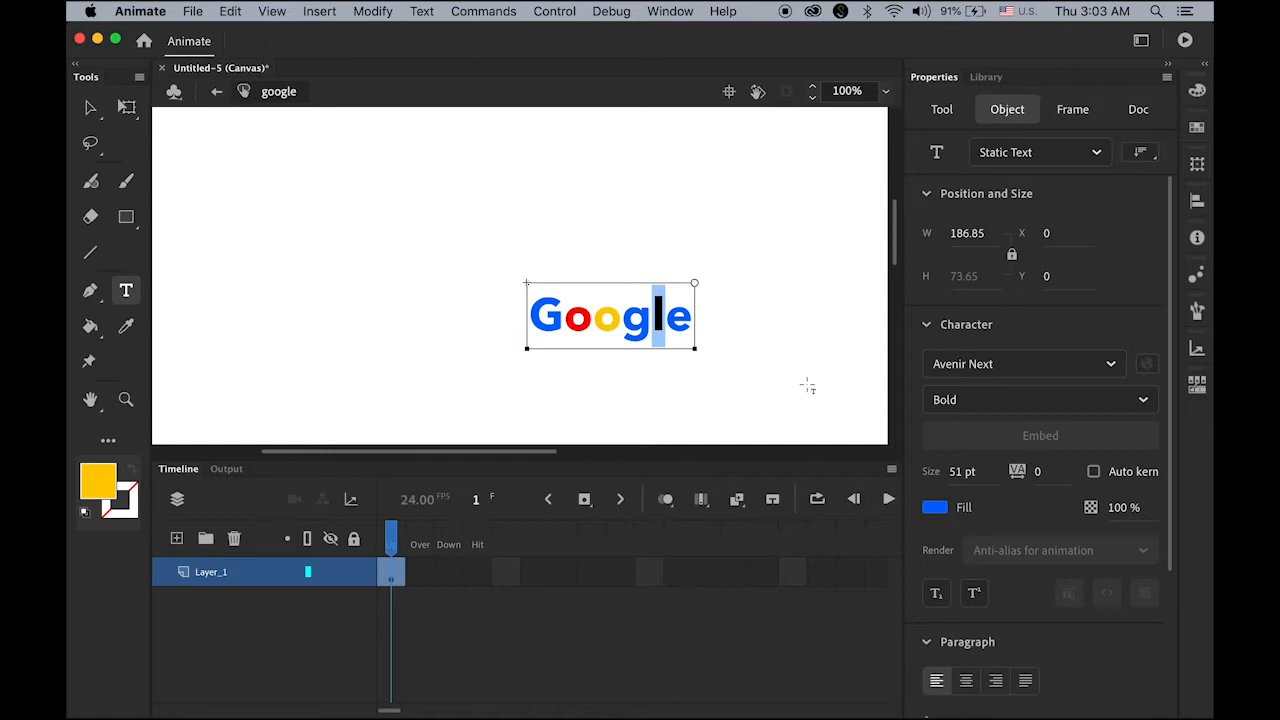
click(934, 507)
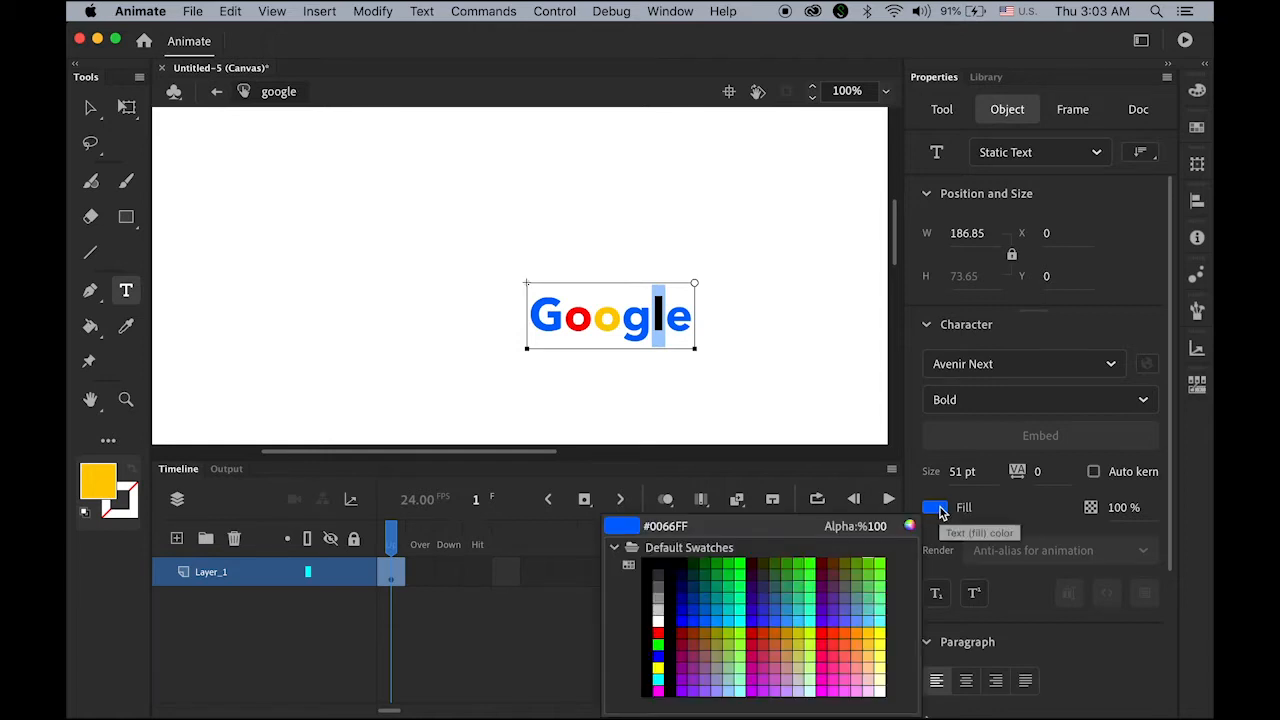
click(731, 558)
Step: Color the "e" of the Google text red and deselect the text
click(679, 318)
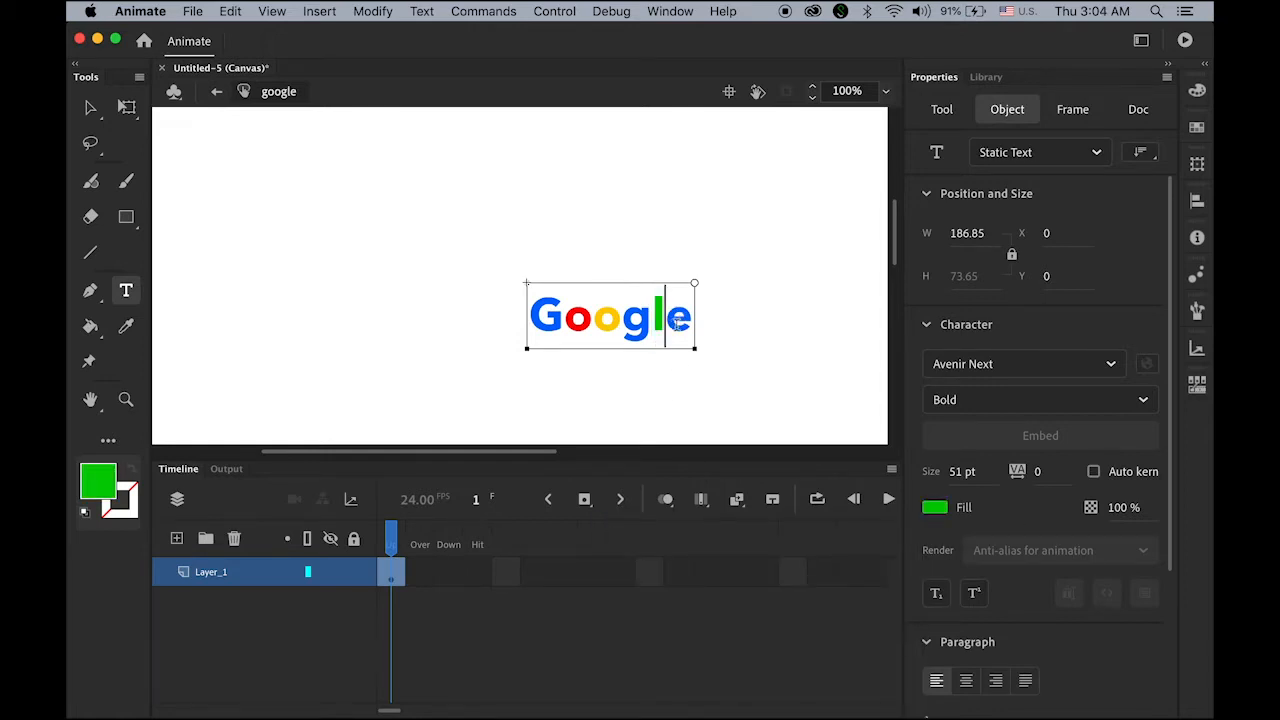
drag(665, 320, 693, 320)
click(936, 508)
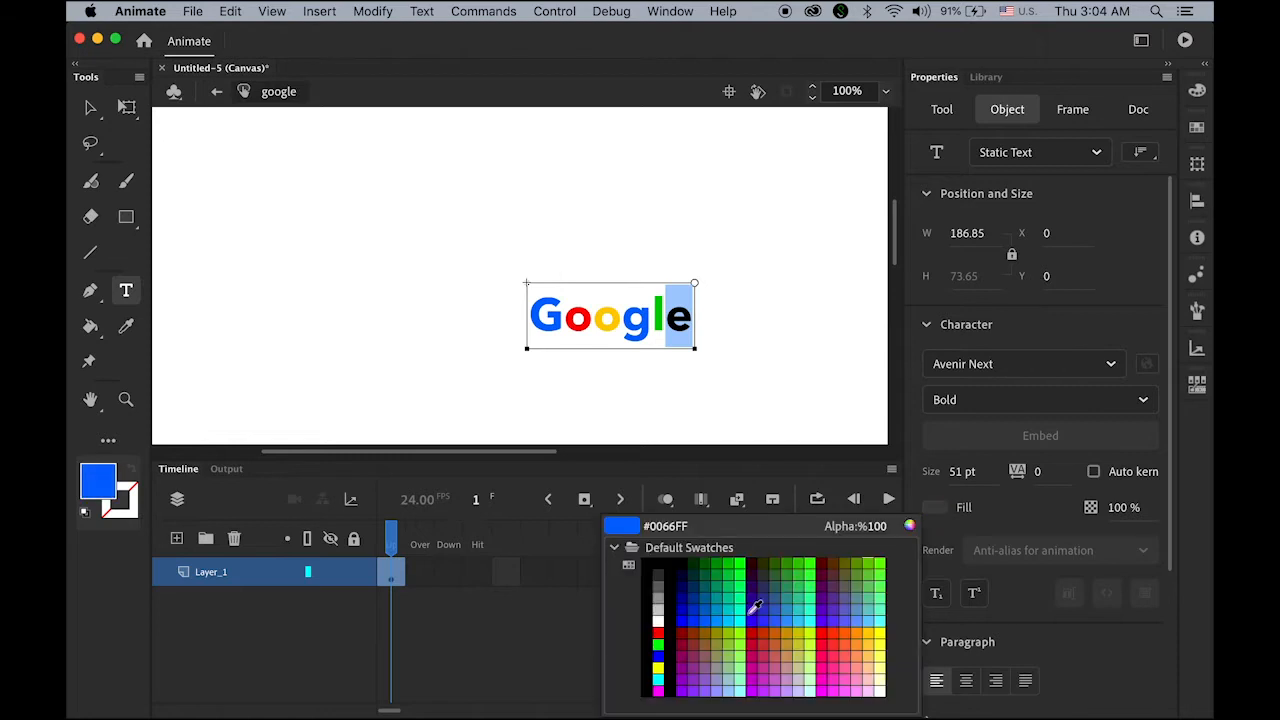
click(658, 632)
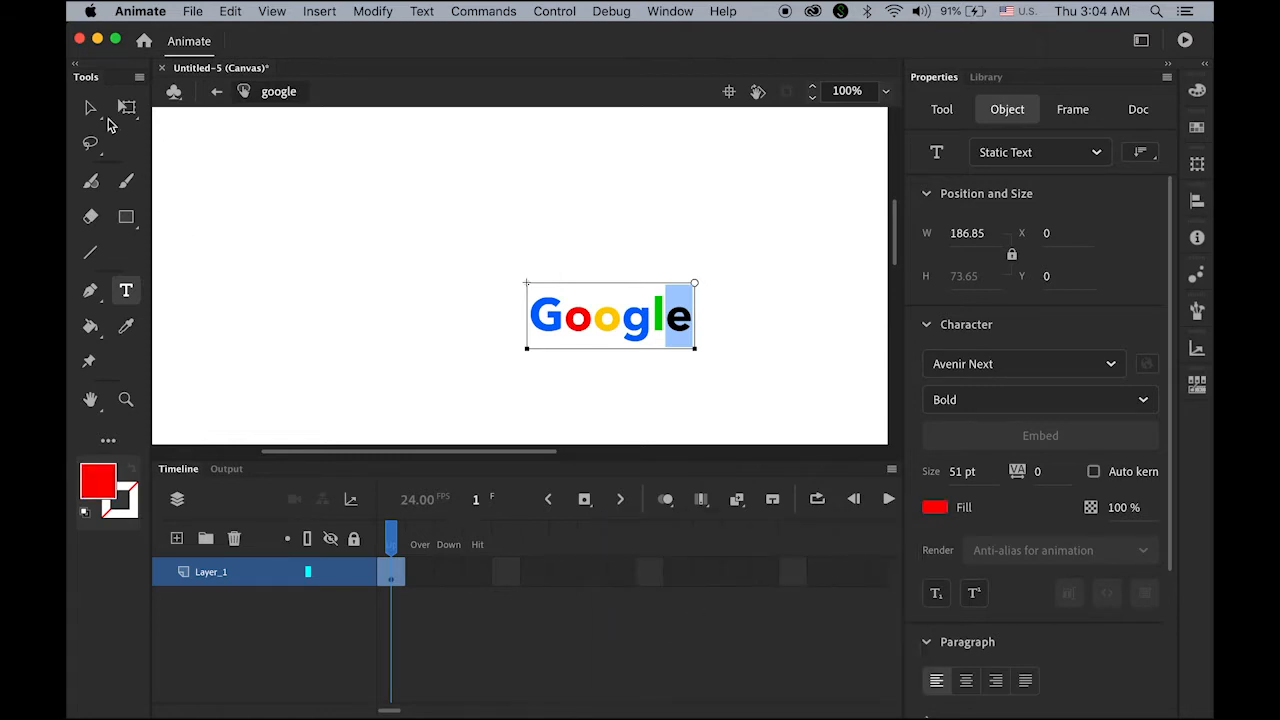
click(90, 107)
click(350, 221)
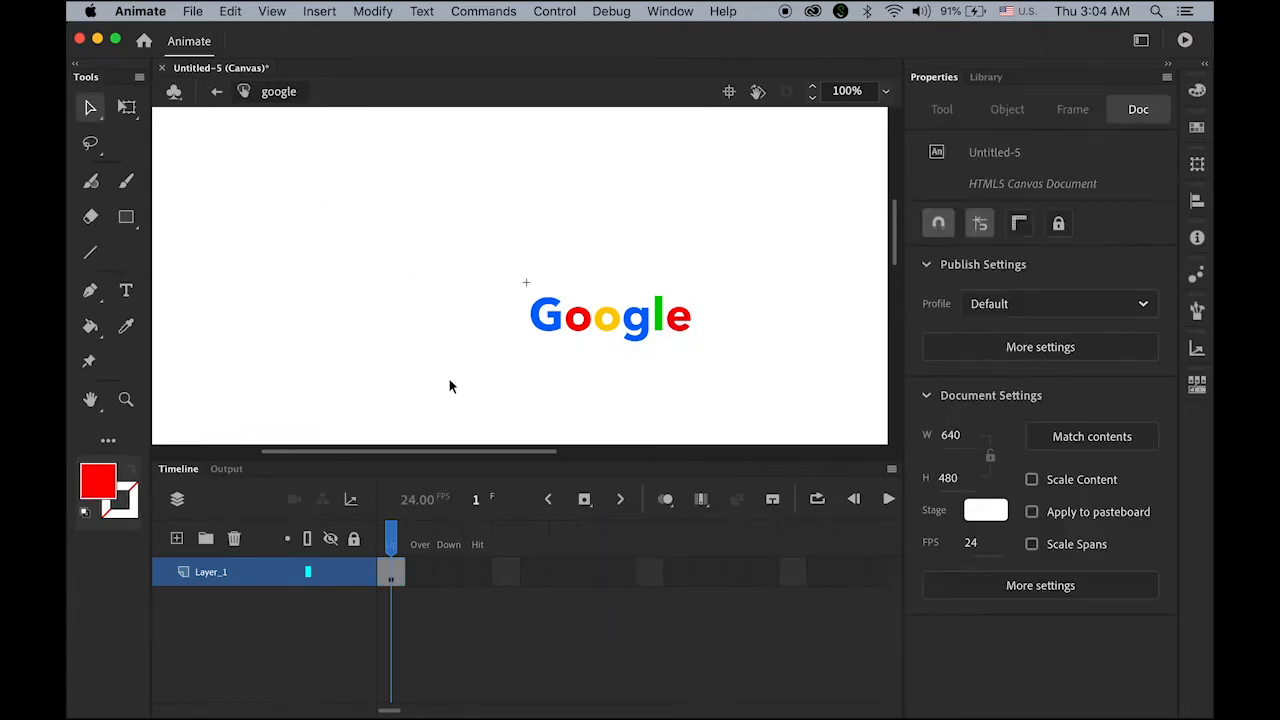
Step: Rename the button symbol's Layer_1 as "text"
click(210, 578)
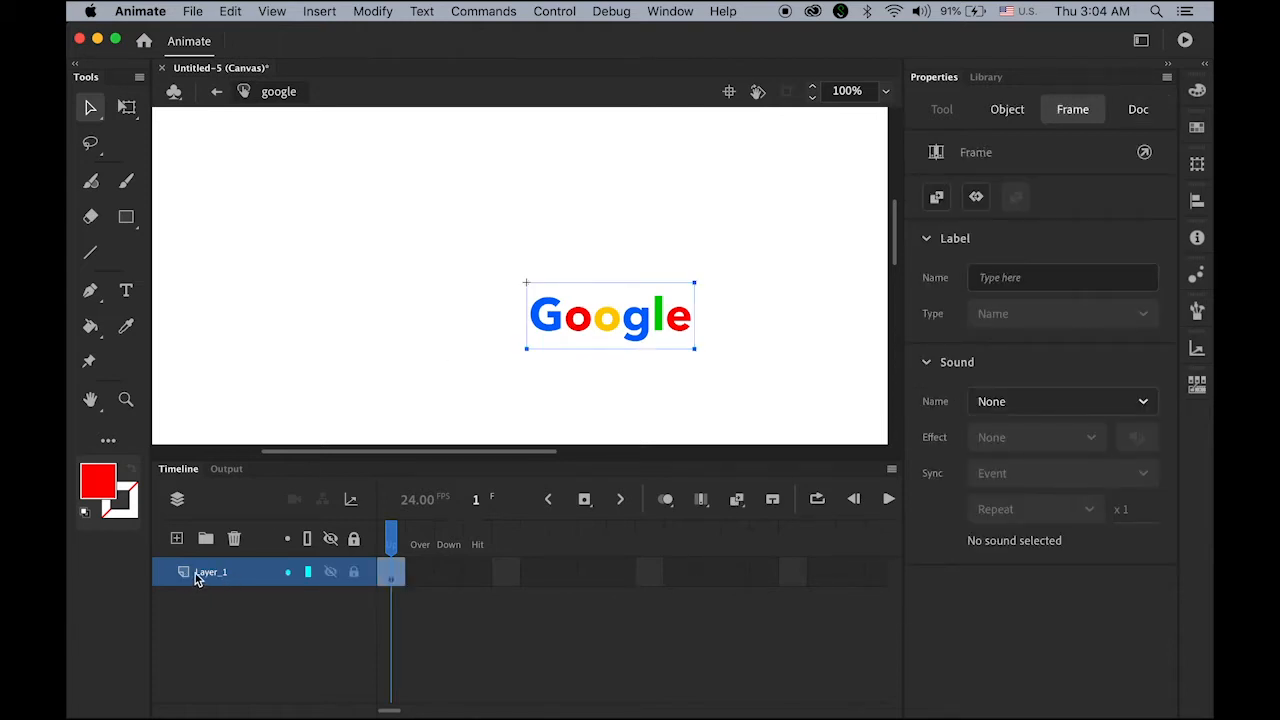
double_click(216, 578)
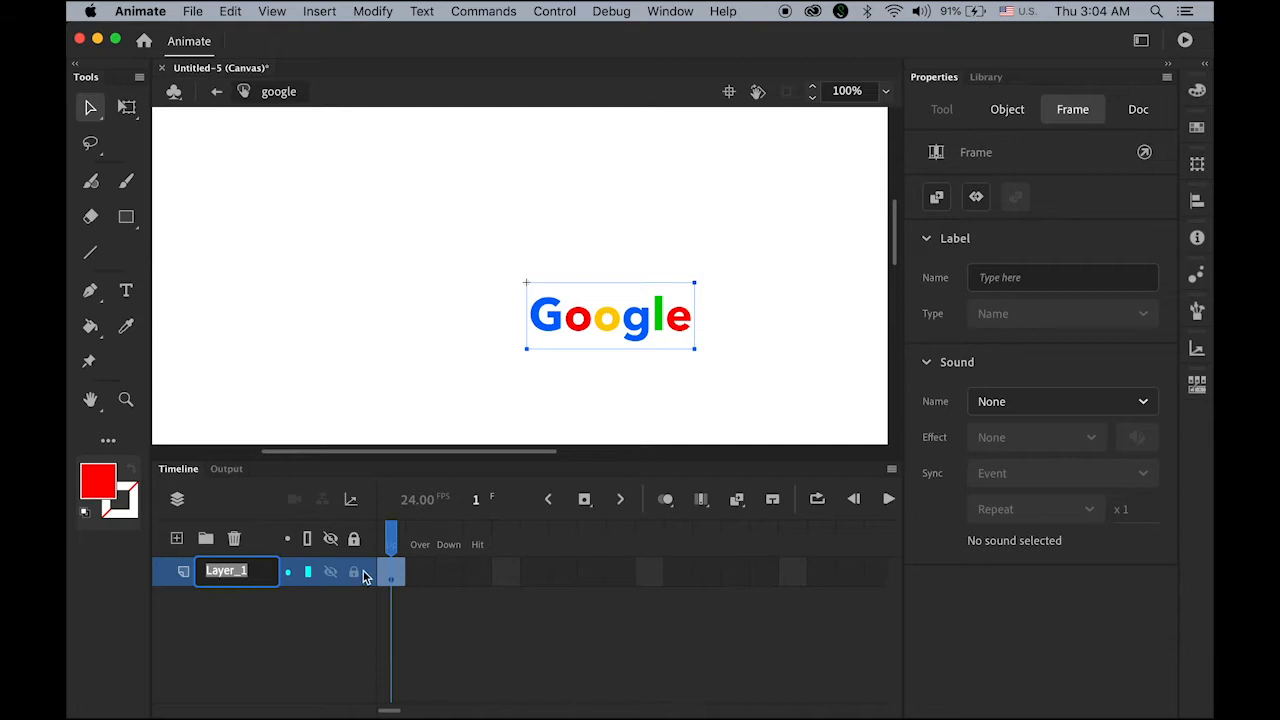
text(text)
key(Return)
click(307, 379)
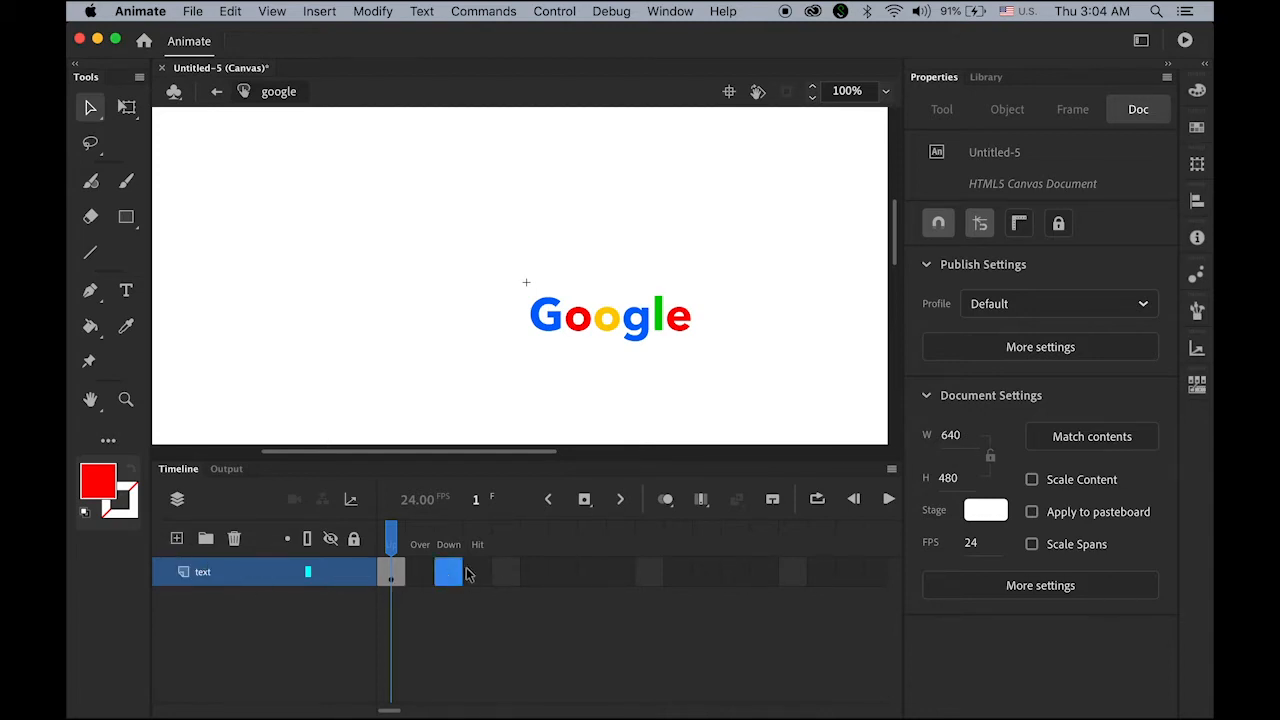
Step: Insert a keyframe at the Down state of the text layer and compare the Up and Down frames
key(F6)
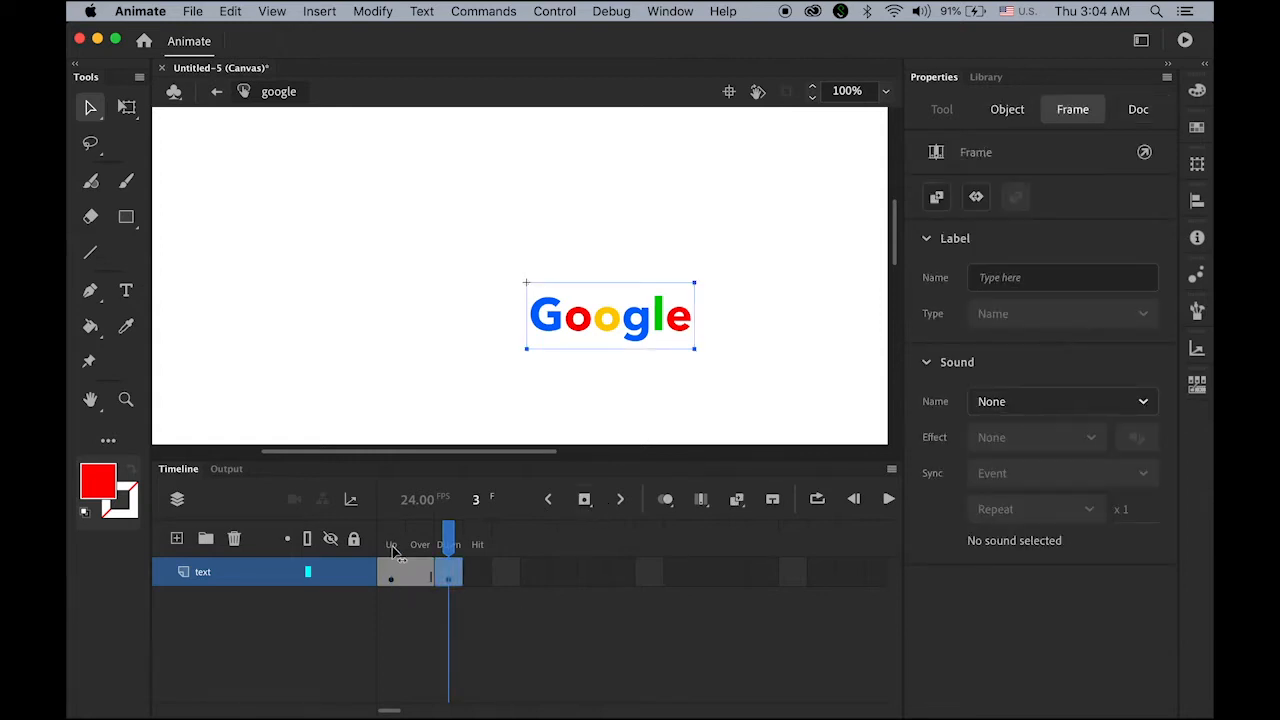
mouse_move(393, 548)
mouse_down()
mouse_move(432, 549)
mouse_move(375, 546)
mouse_up()
click(448, 551)
Step: Add a new layer above the text layer in the button symbol's timeline
mouse_move(277, 573)
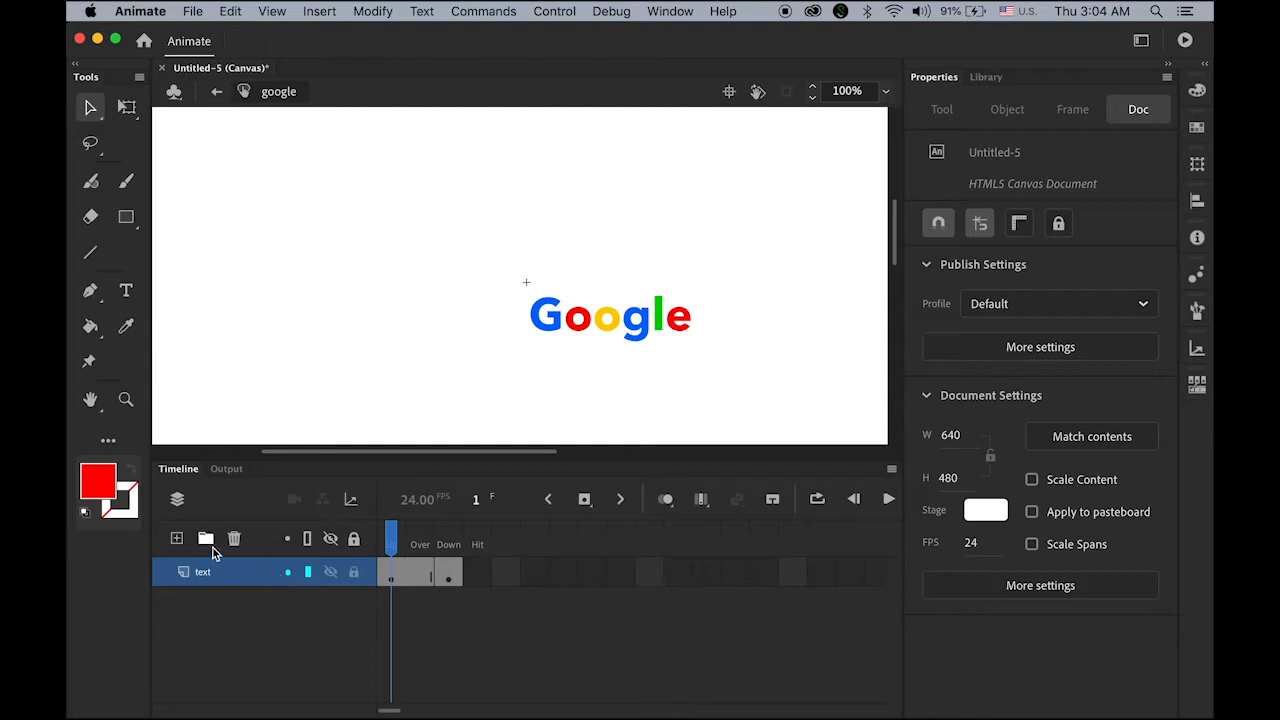
click(176, 539)
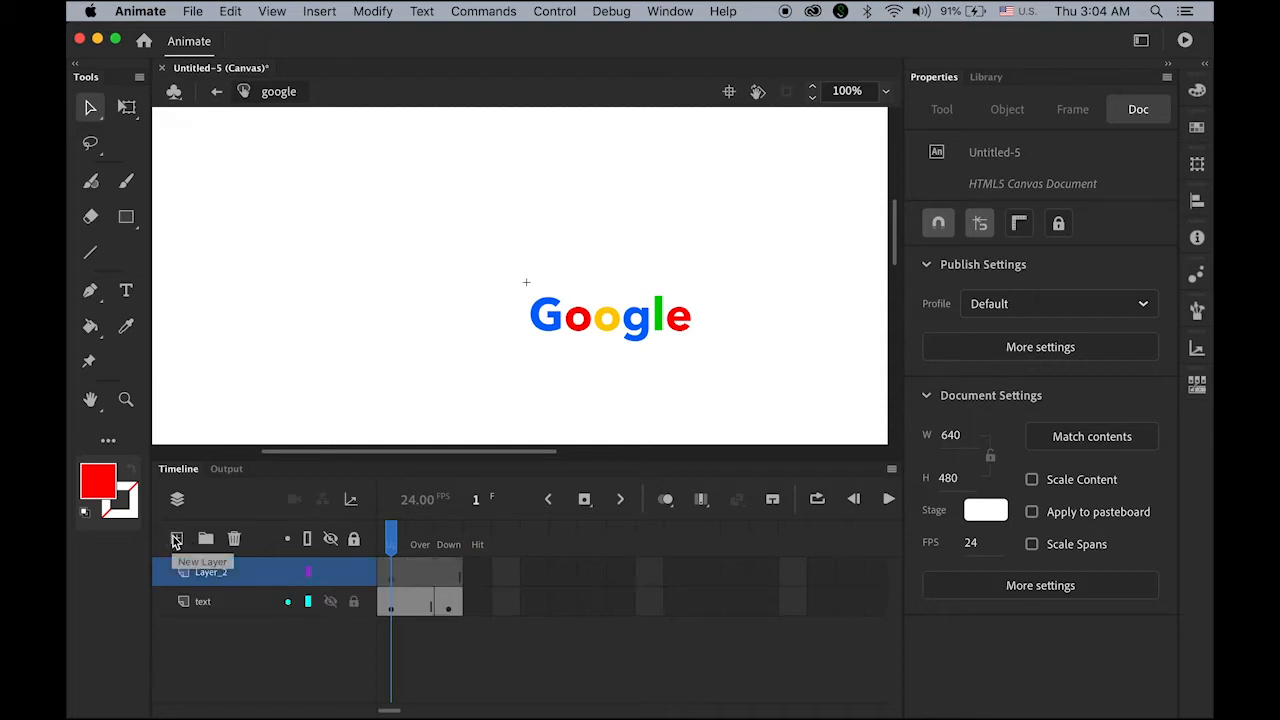
Step: Rename the new Layer_2 as "arrow"
double_click(211, 572)
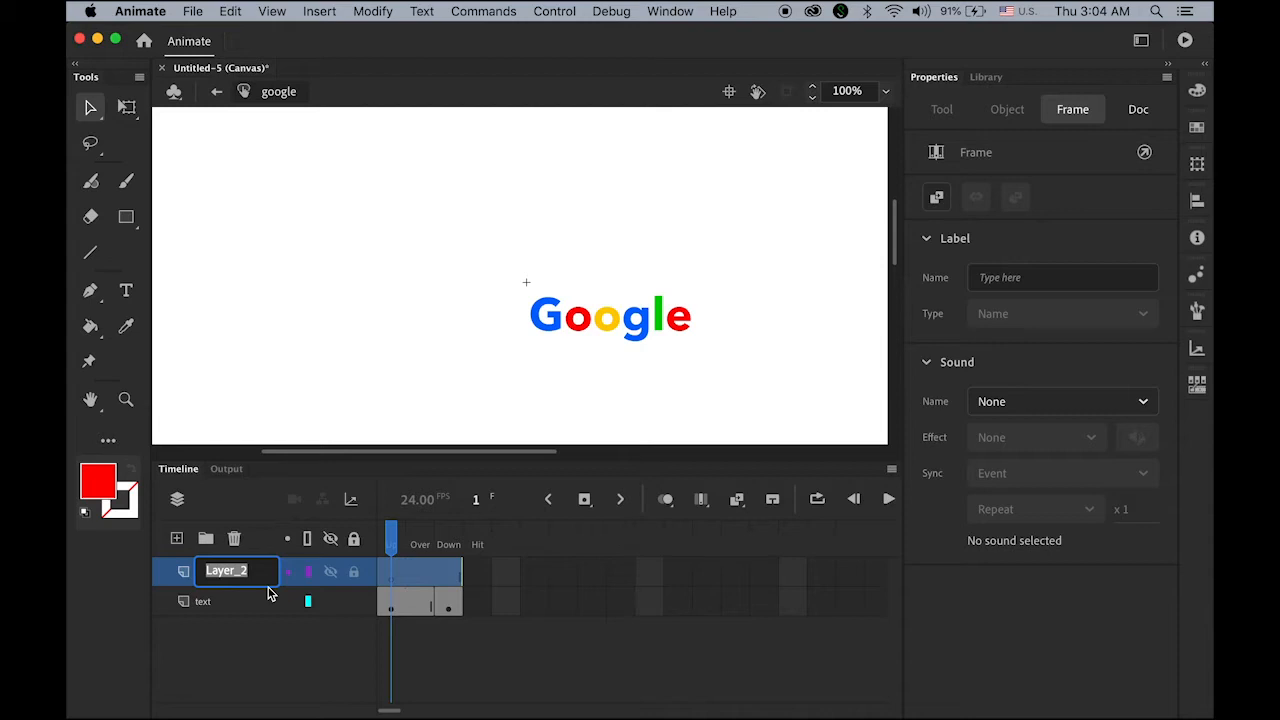
text(arrow)
key(Return)
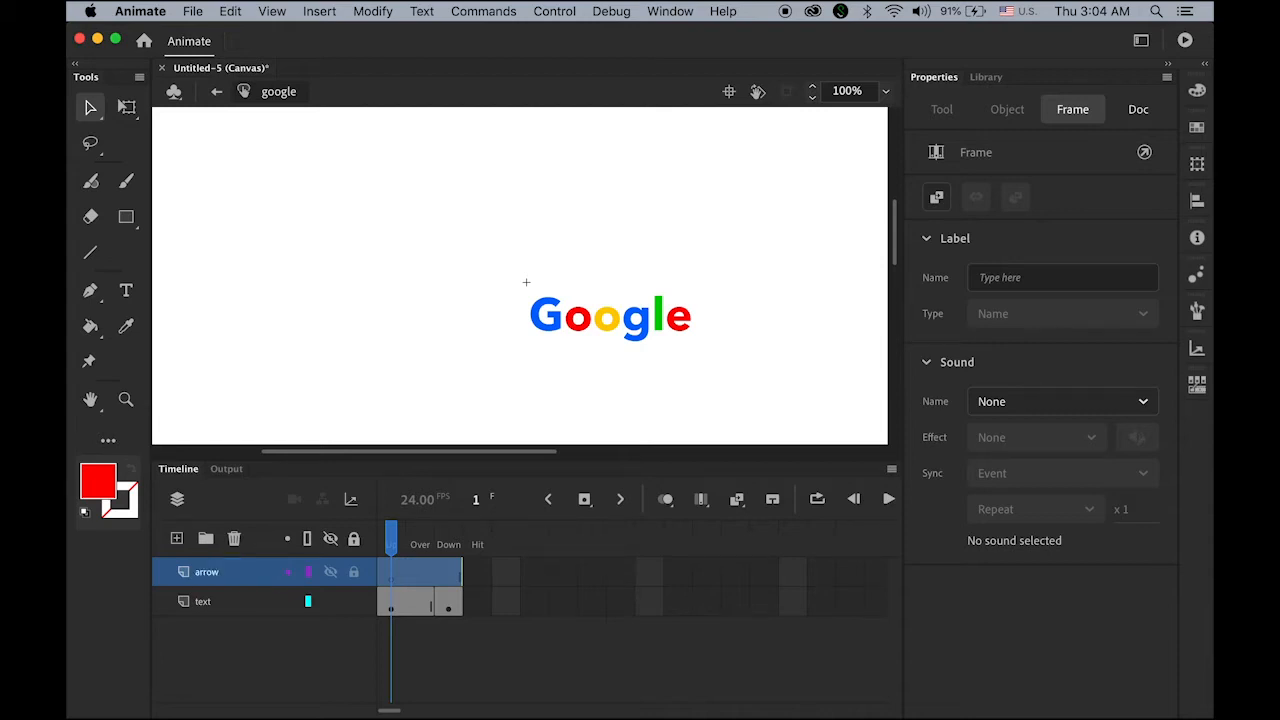
Step: Draw a closed triangle pointing right beside the Google text with the Pen tool and default colors, in the Up frame of the arrow layer
click(388, 574)
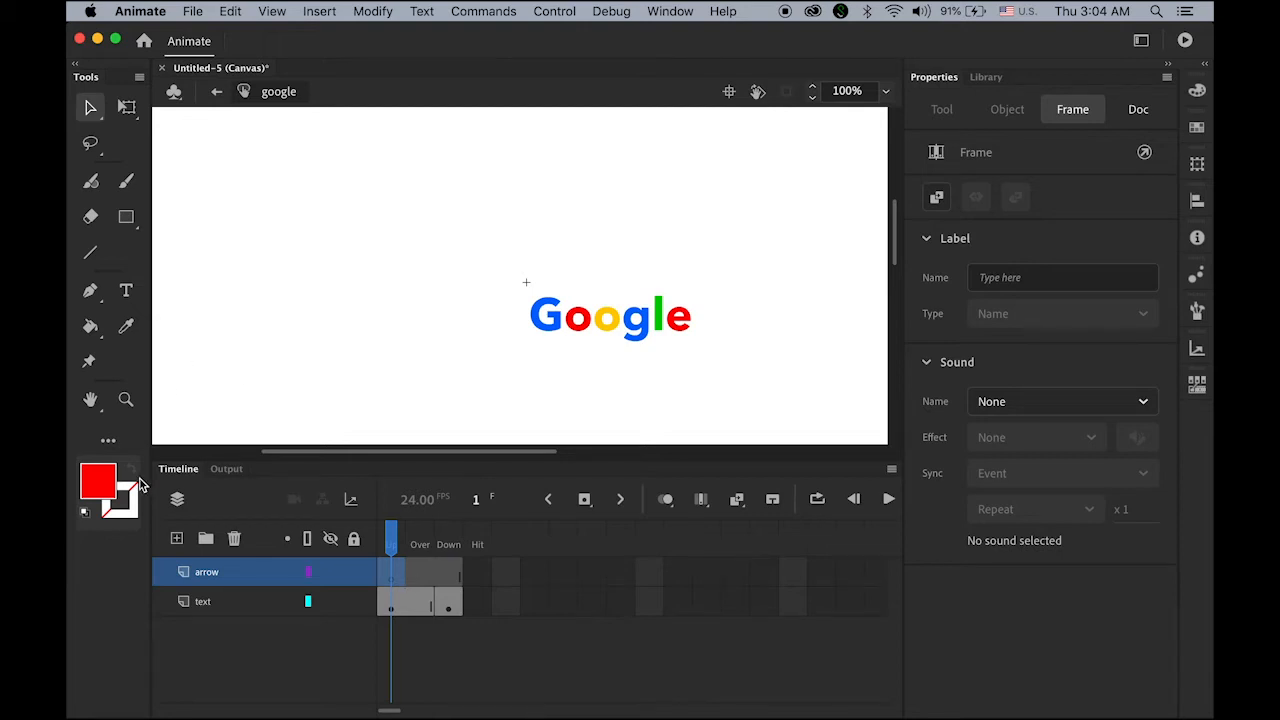
click(84, 512)
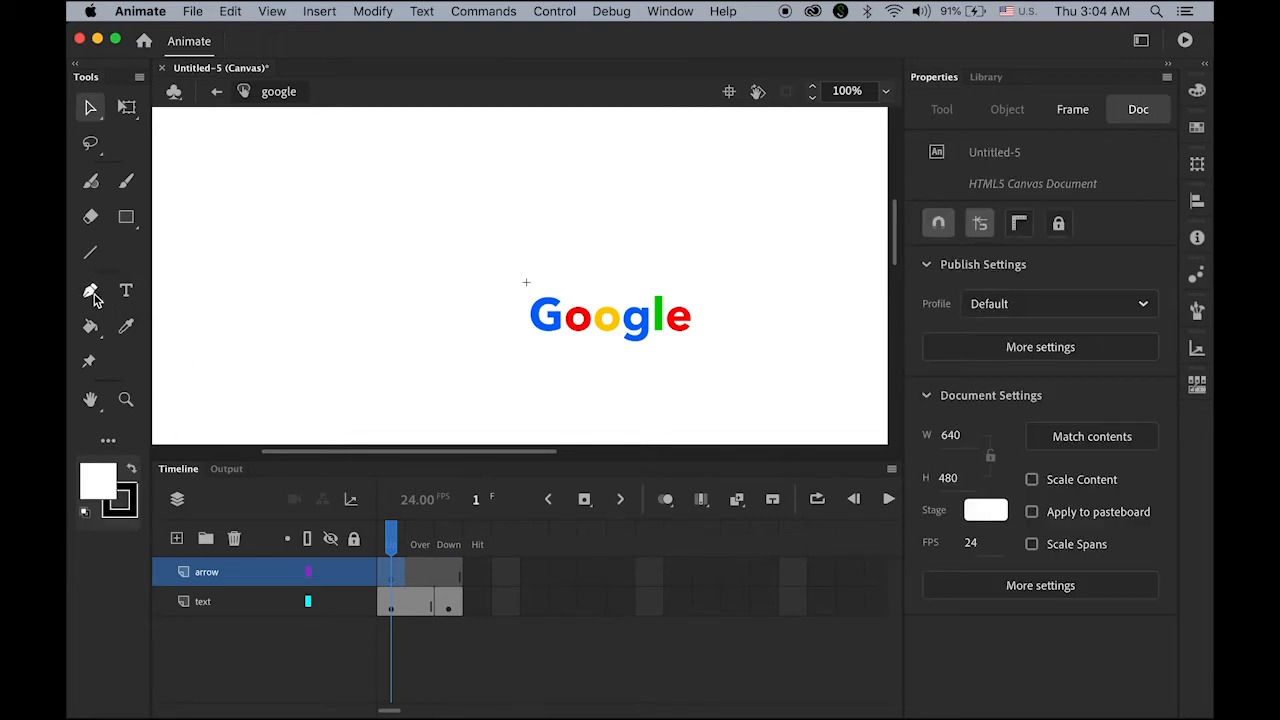
click(91, 292)
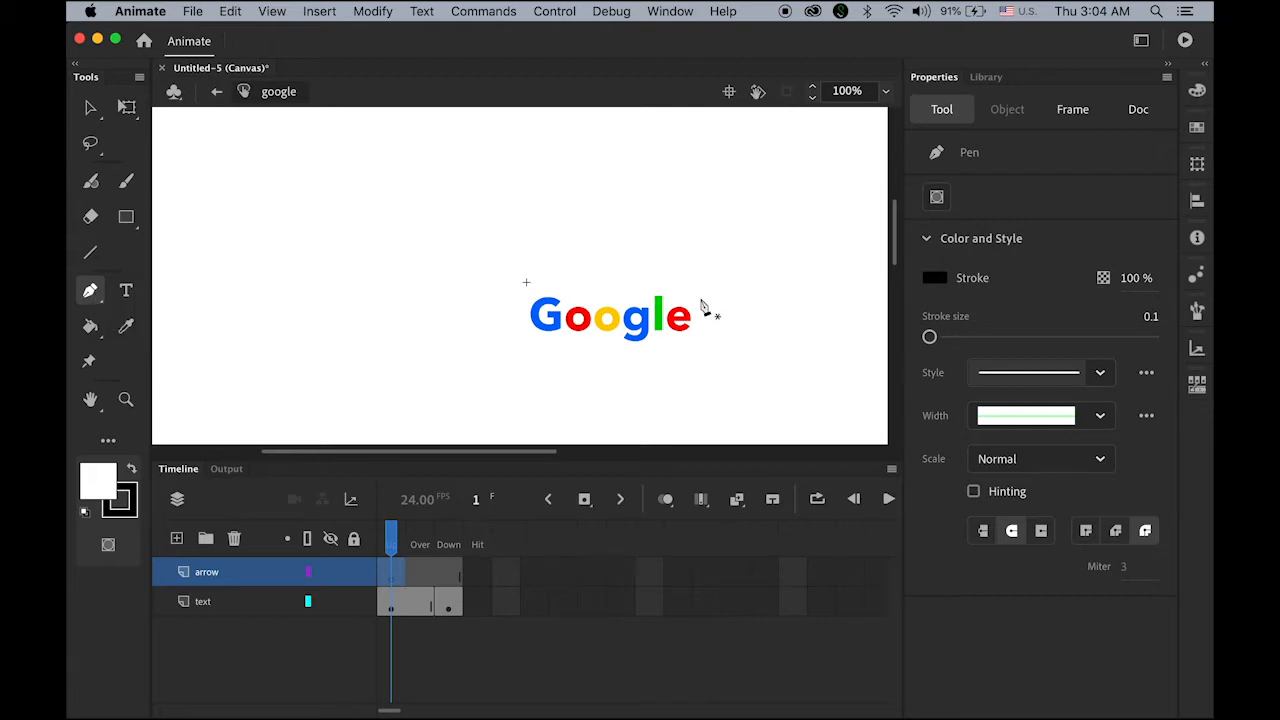
click(700, 298)
click(700, 327)
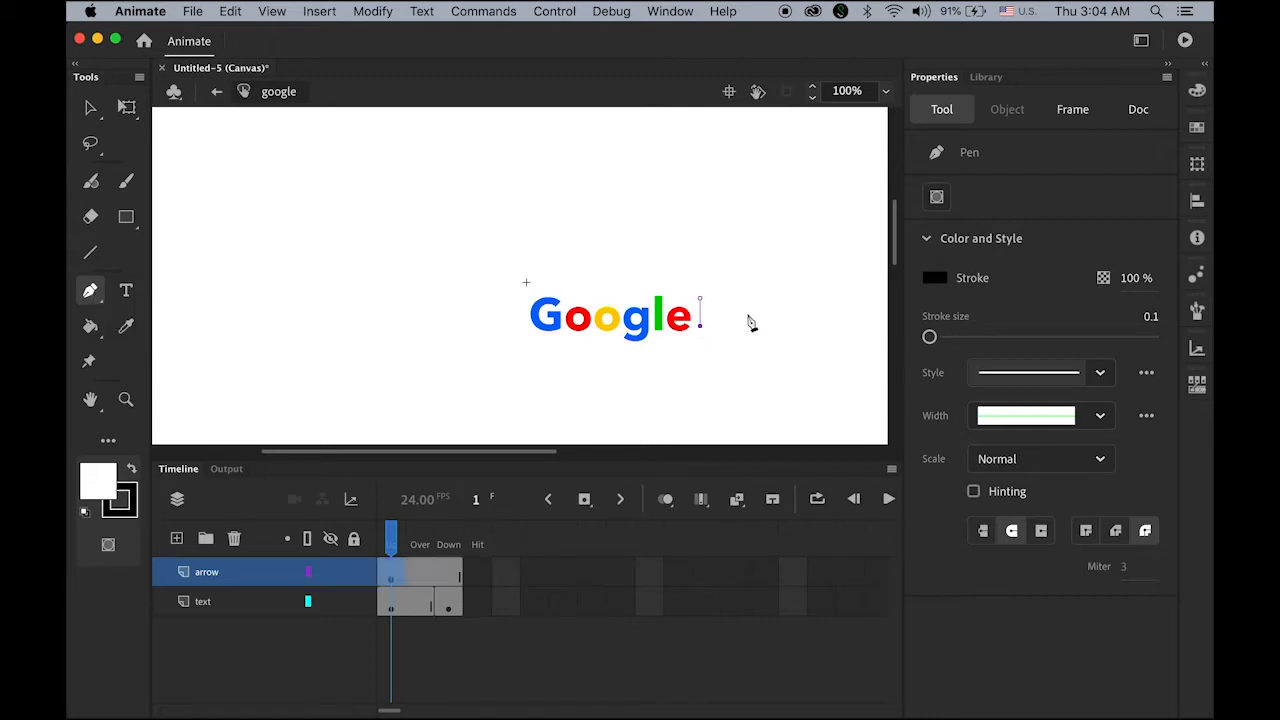
click(730, 310)
click(700, 298)
click(88, 110)
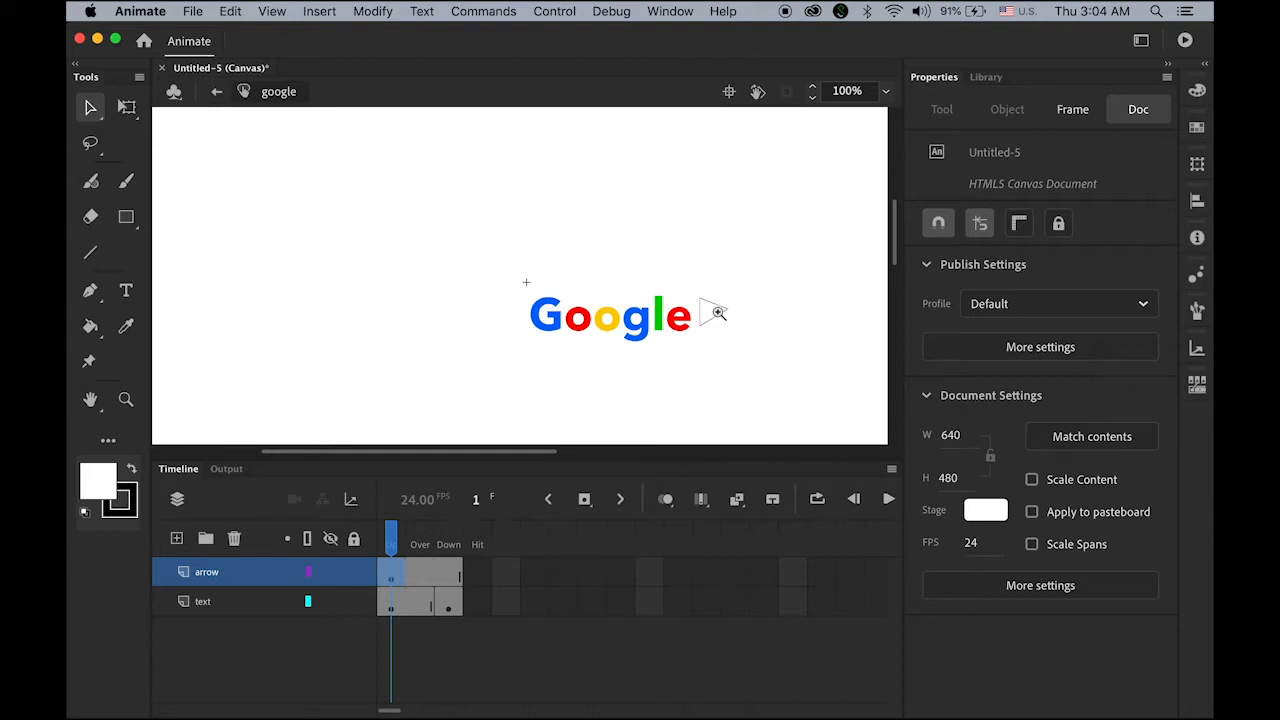
Step: Reshape the triangle with the Subselection tool, lowering its bottom corner and re-centering its tip, to about 33 by 37 px
super+click(716, 308)
super+click(534, 280)
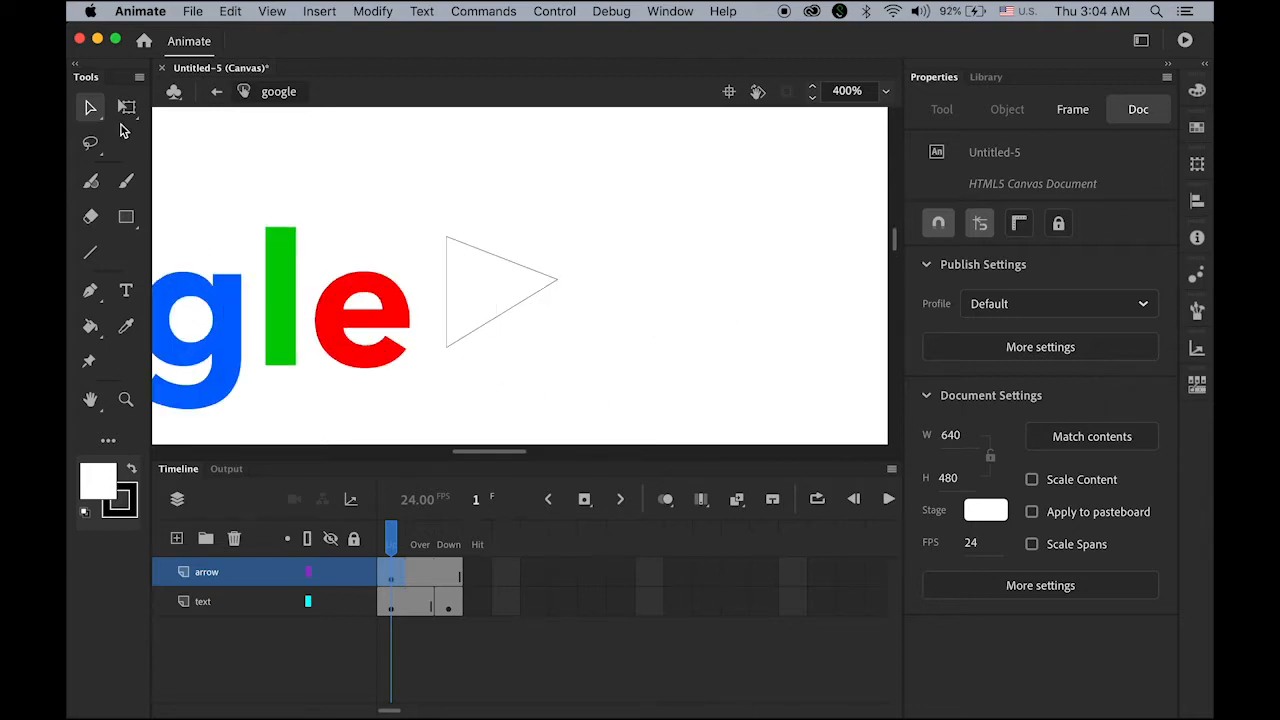
click(95, 108)
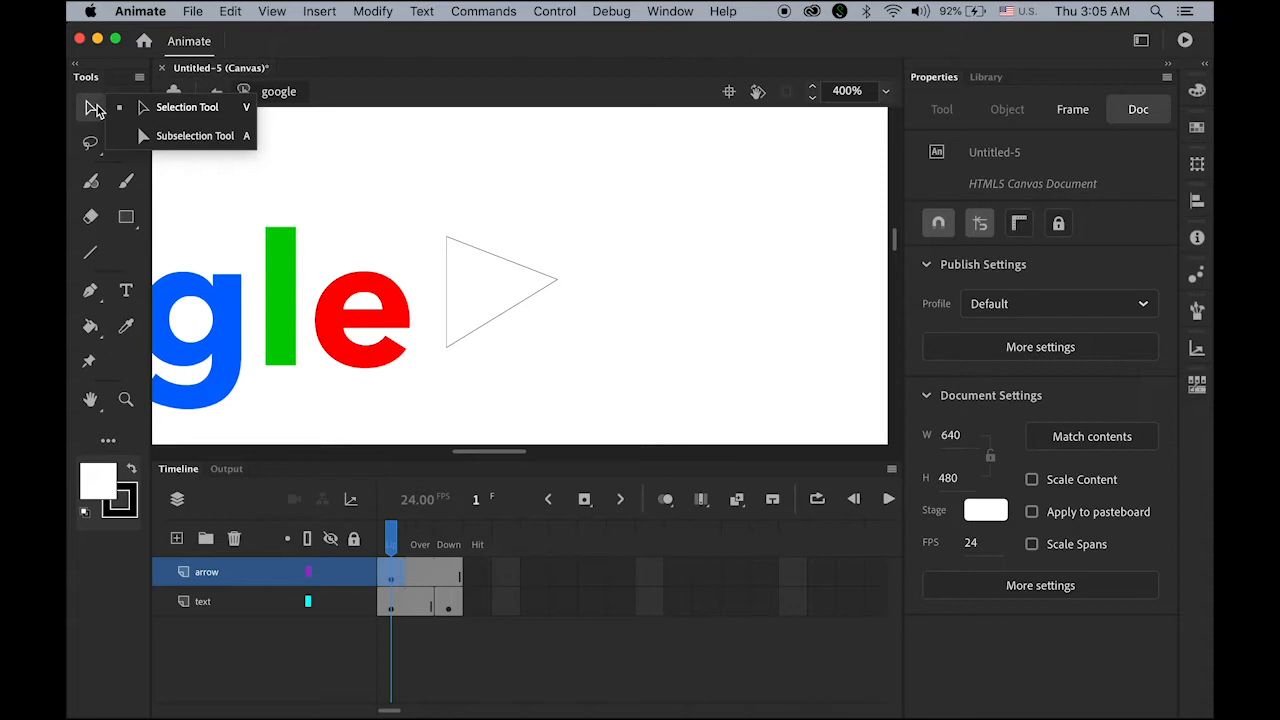
click(170, 140)
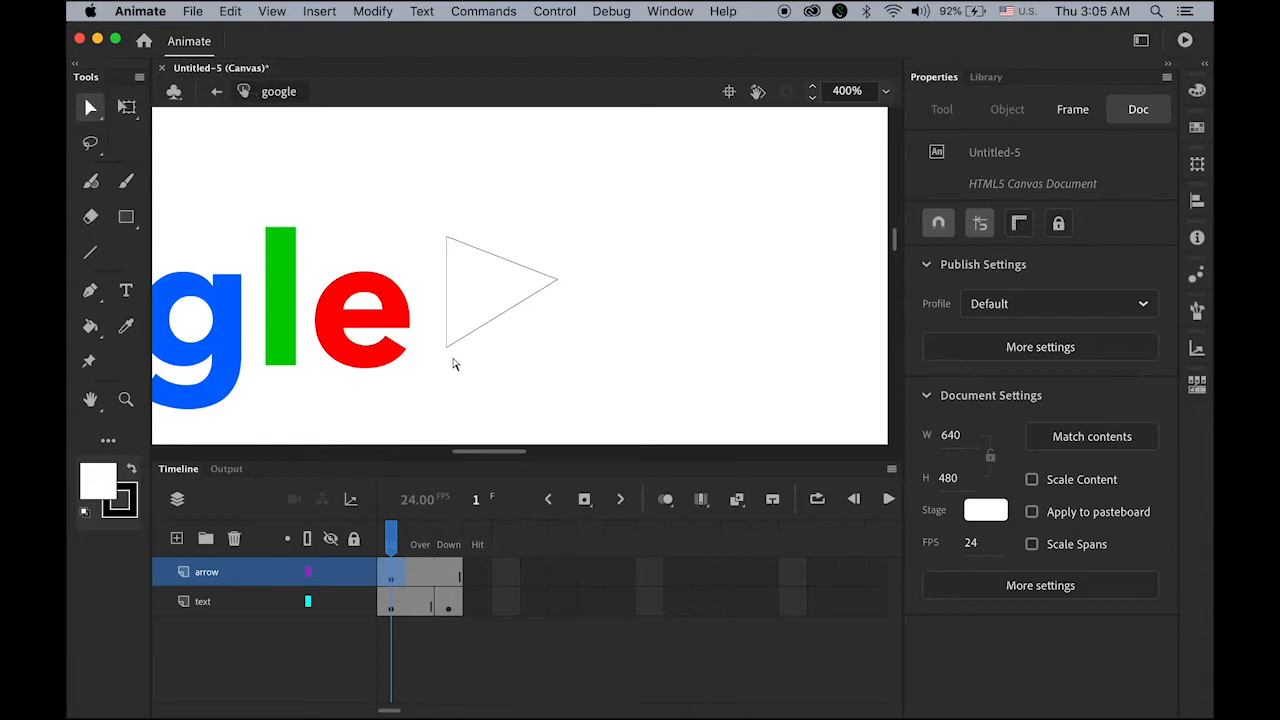
click(447, 349)
drag(447, 351, 447, 371)
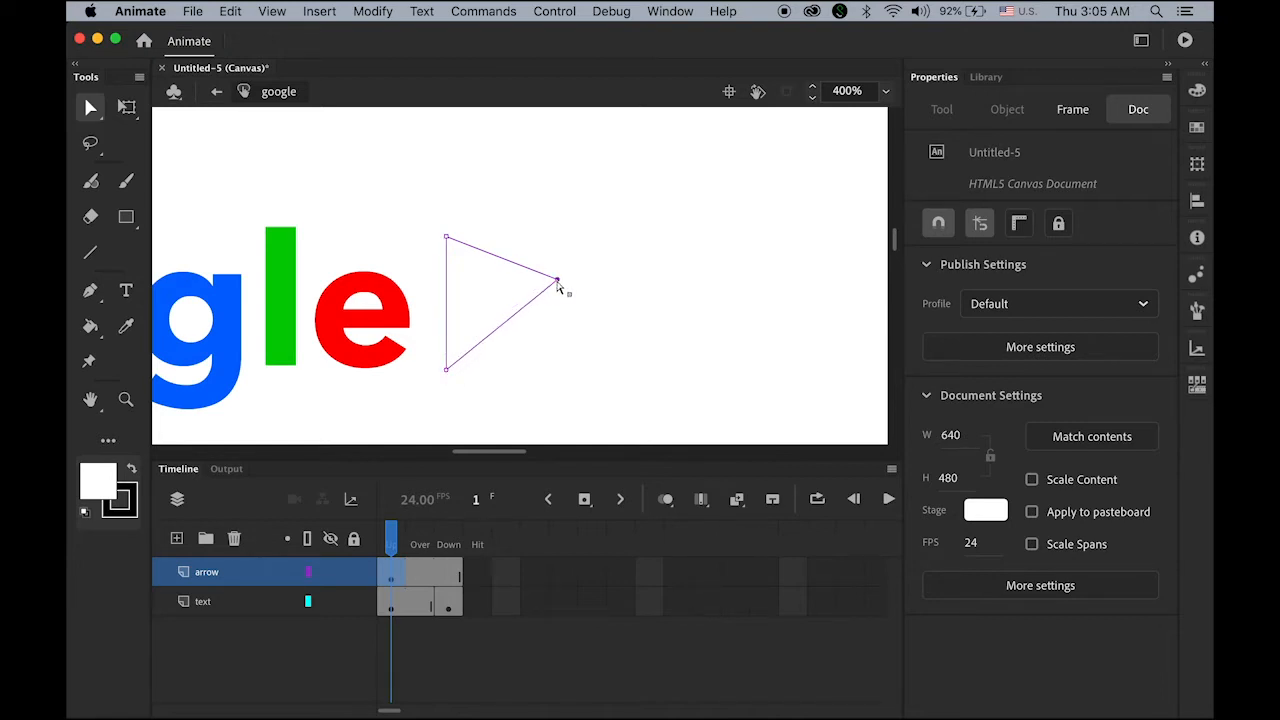
mouse_move(559, 283)
mouse_down()
mouse_move(566, 311)
mouse_move(564, 299)
mouse_up()
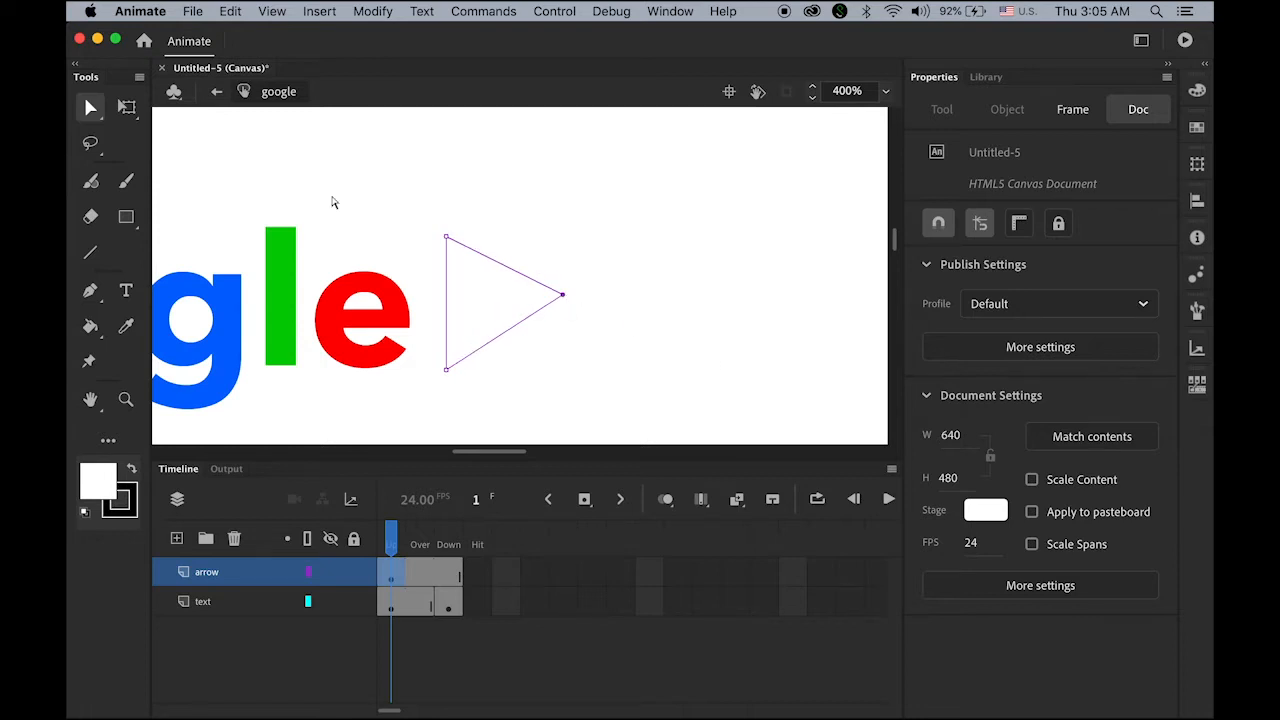
drag(91, 108, 127, 116)
click(126, 112)
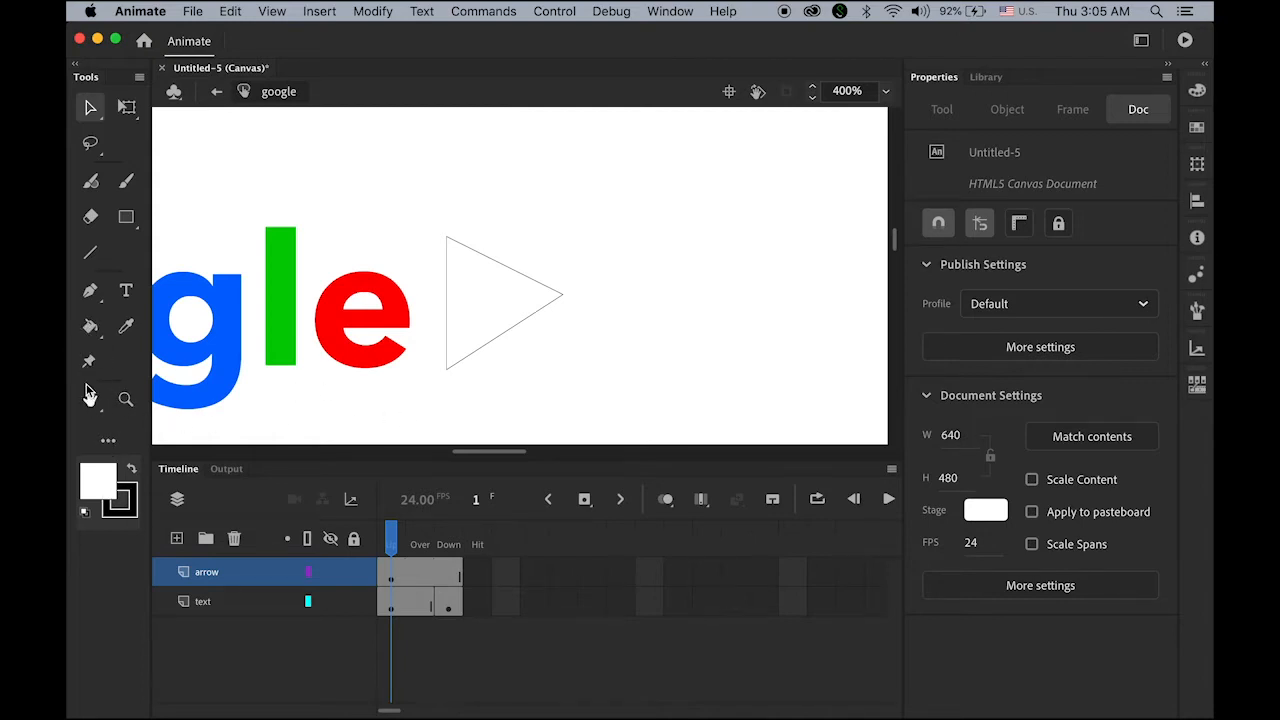
Step: Fill the triangle with blue using the Paint Bucket
click(103, 490)
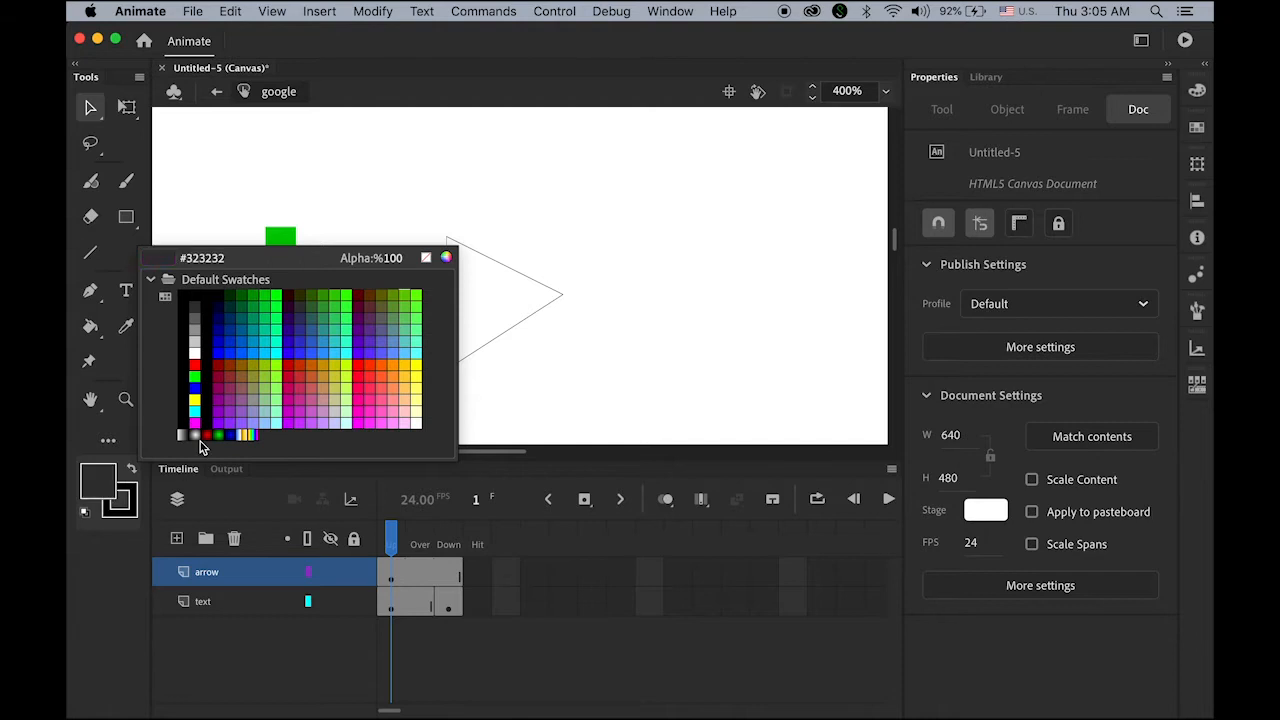
click(240, 355)
click(90, 328)
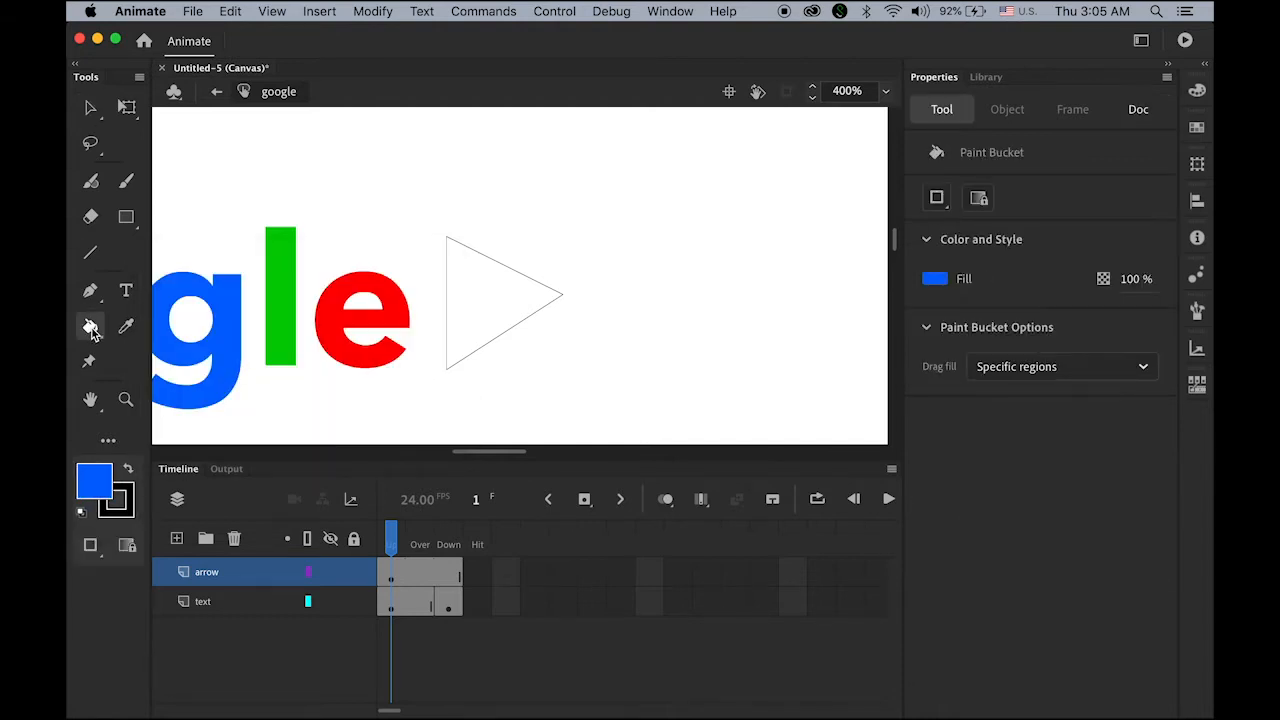
click(486, 295)
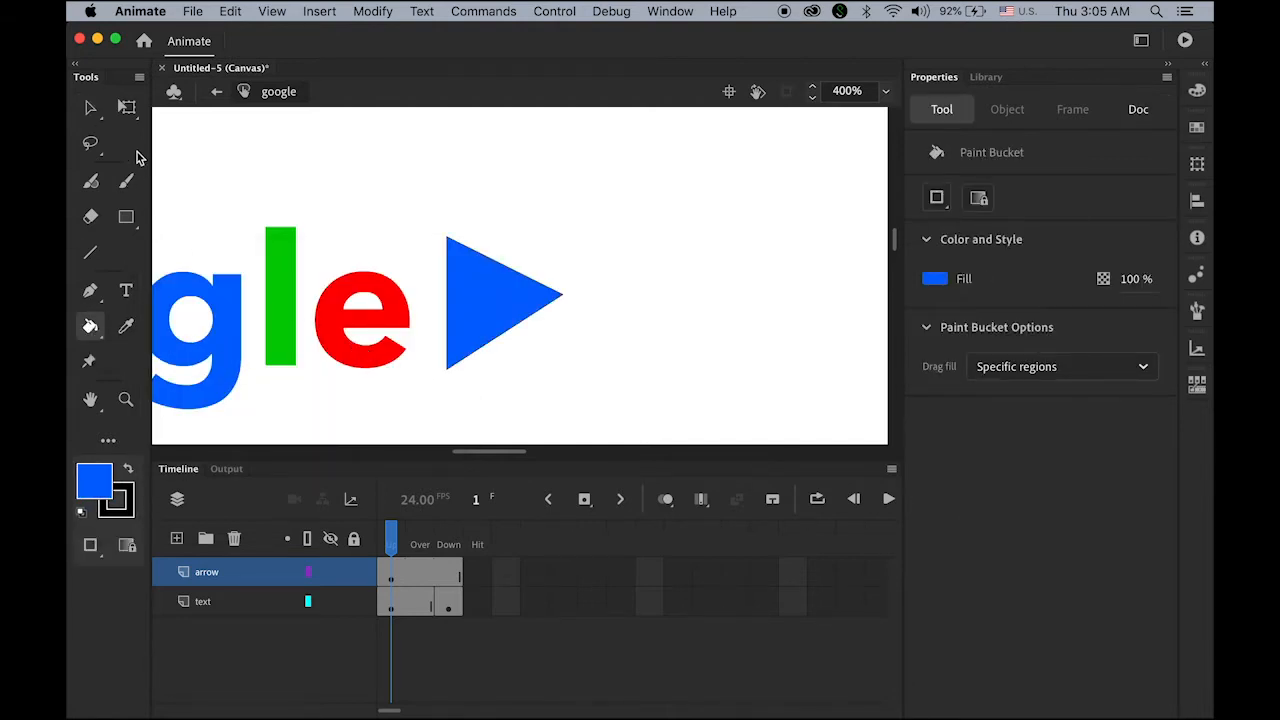
Step: Remove the thin black outline from all three edges of the blue triangle
click(91, 108)
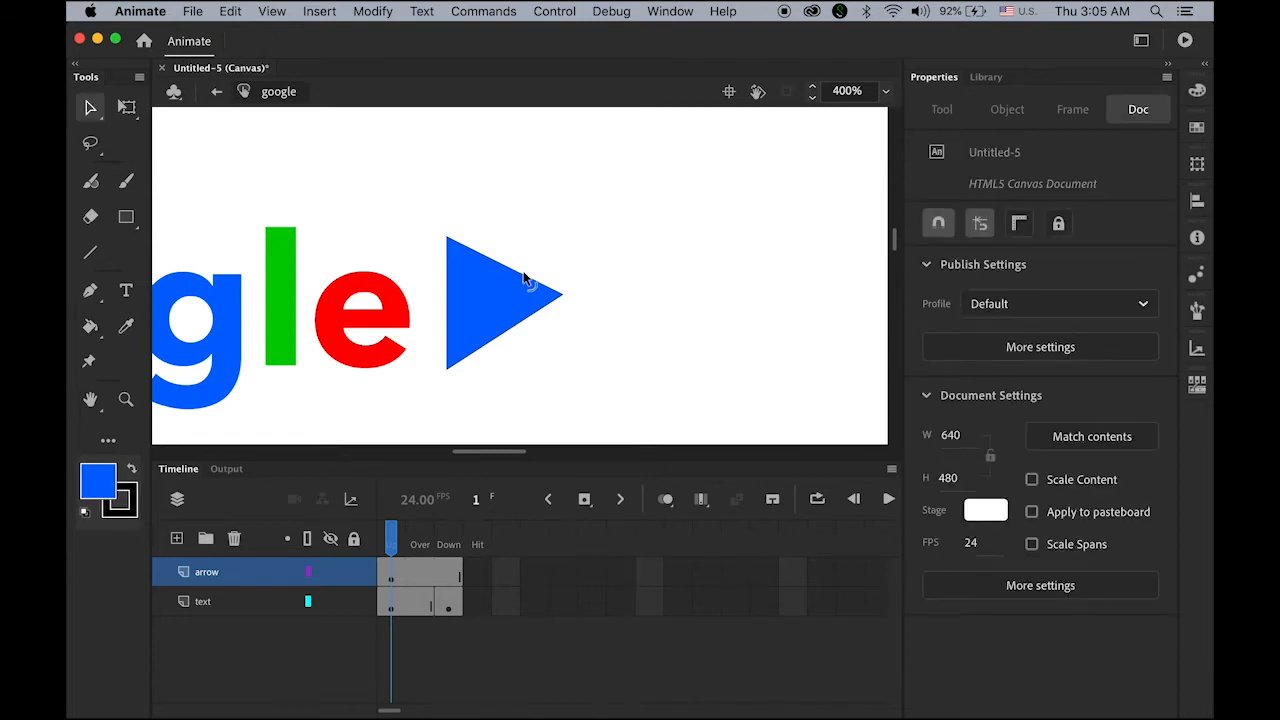
click(524, 279)
click(536, 318)
click(530, 320)
click(520, 337)
click(448, 325)
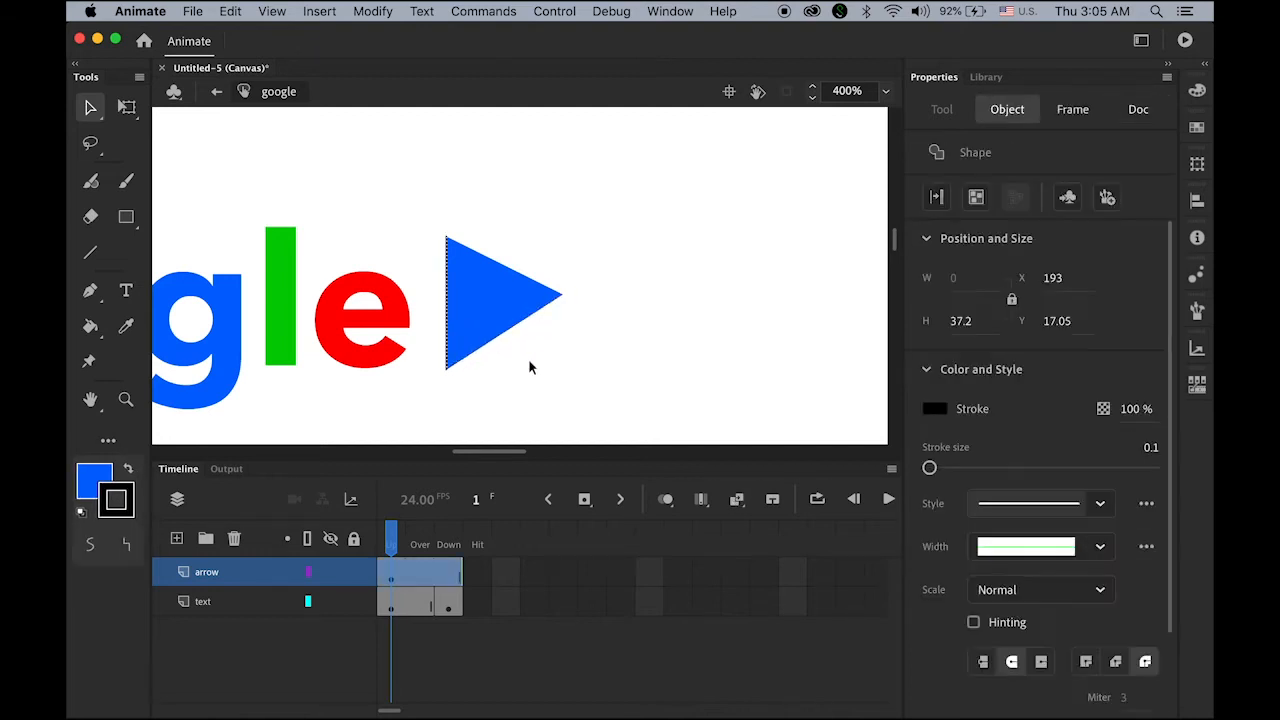
click(530, 367)
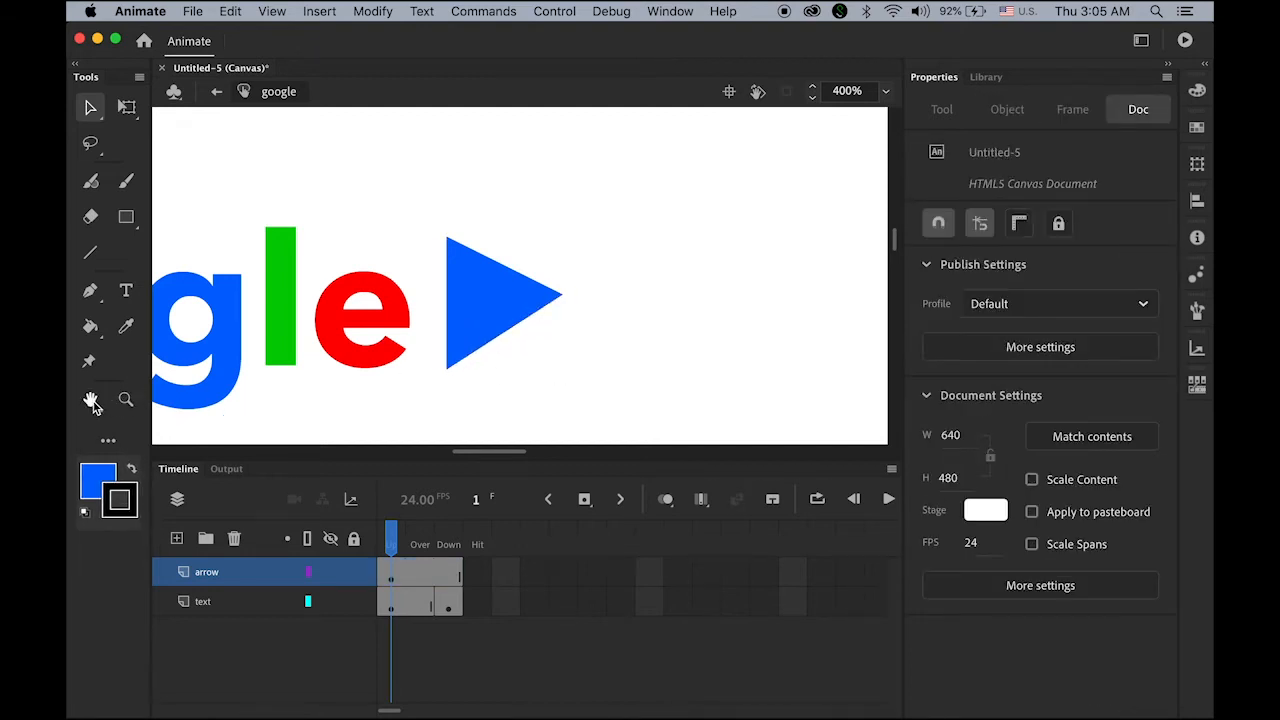
double_click(91, 401)
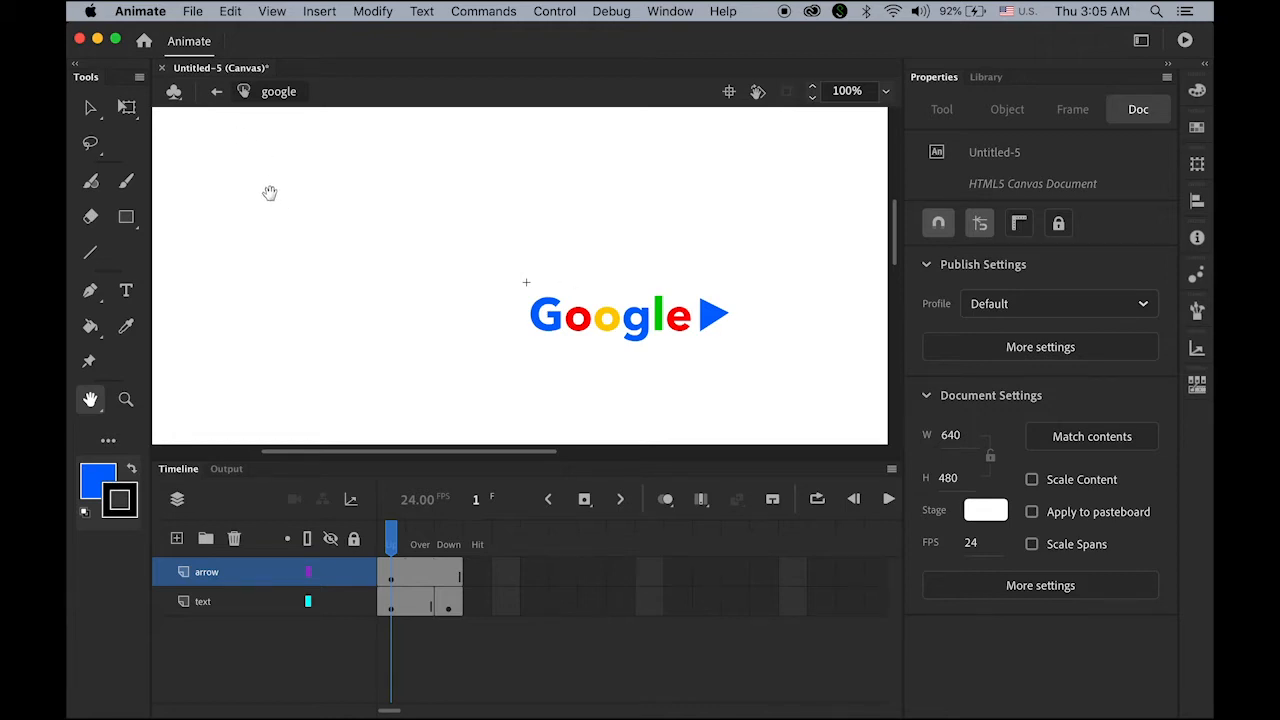
click(90, 107)
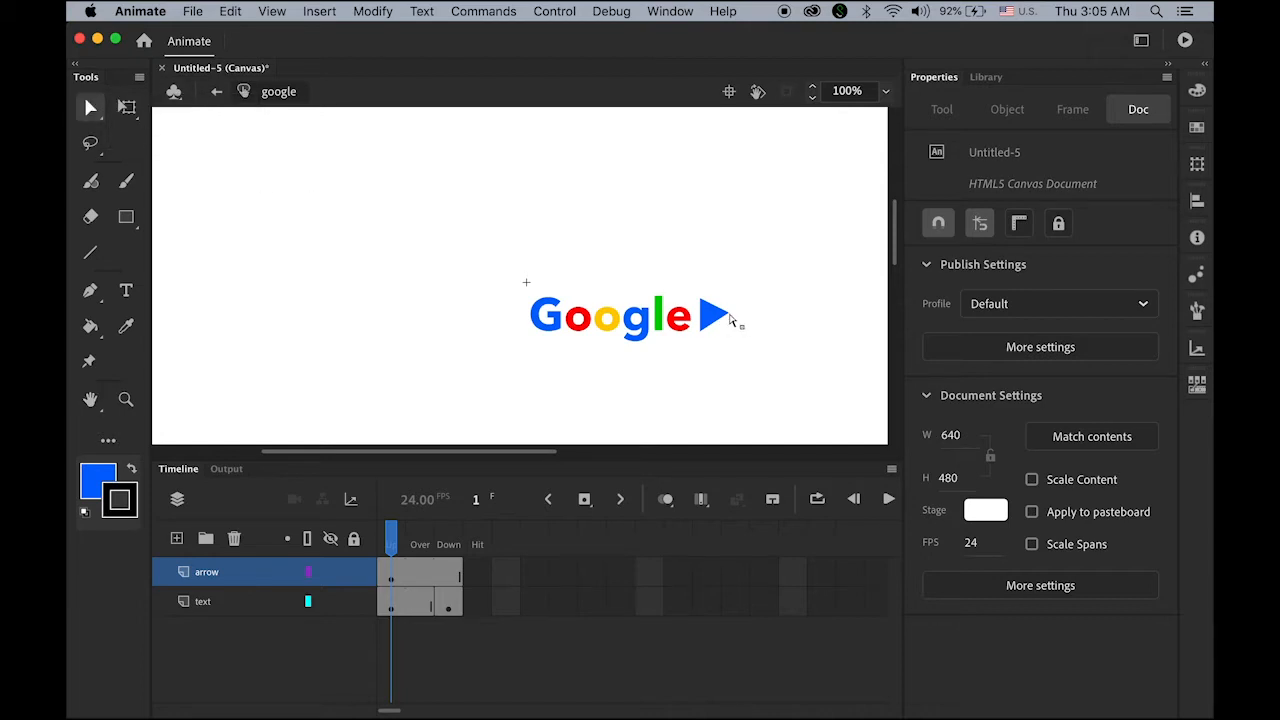
click(728, 318)
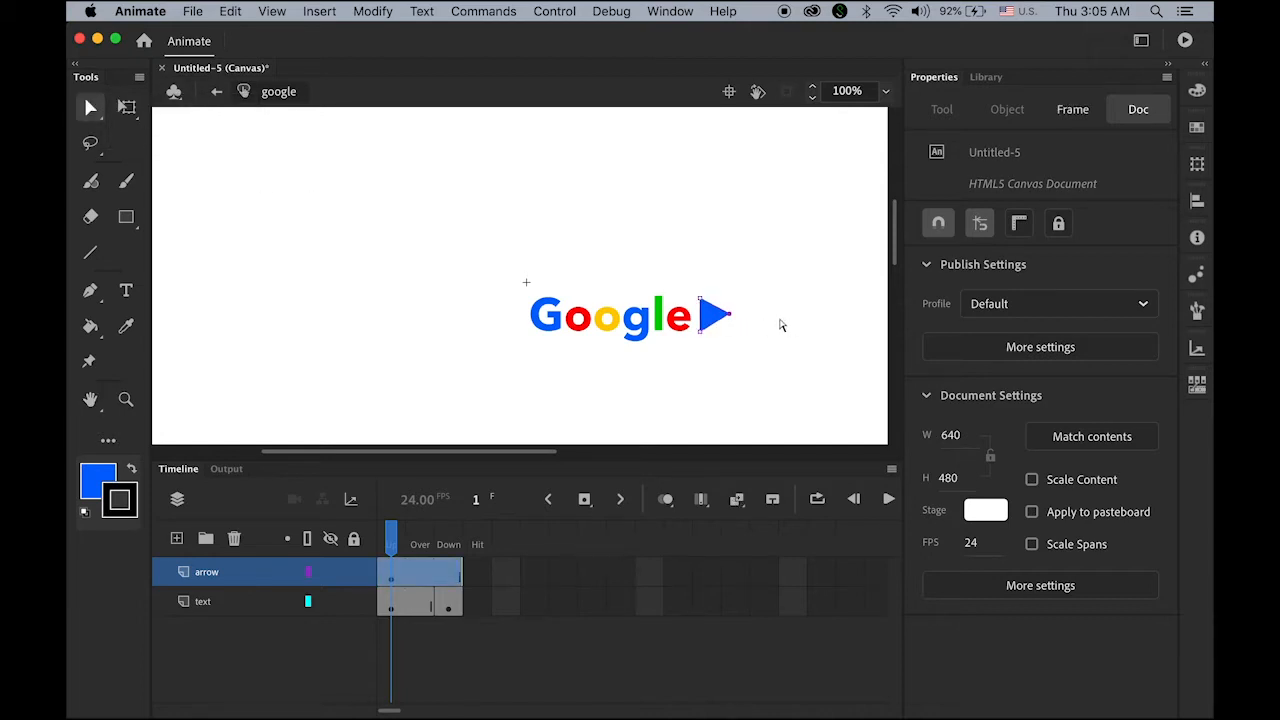
click(781, 325)
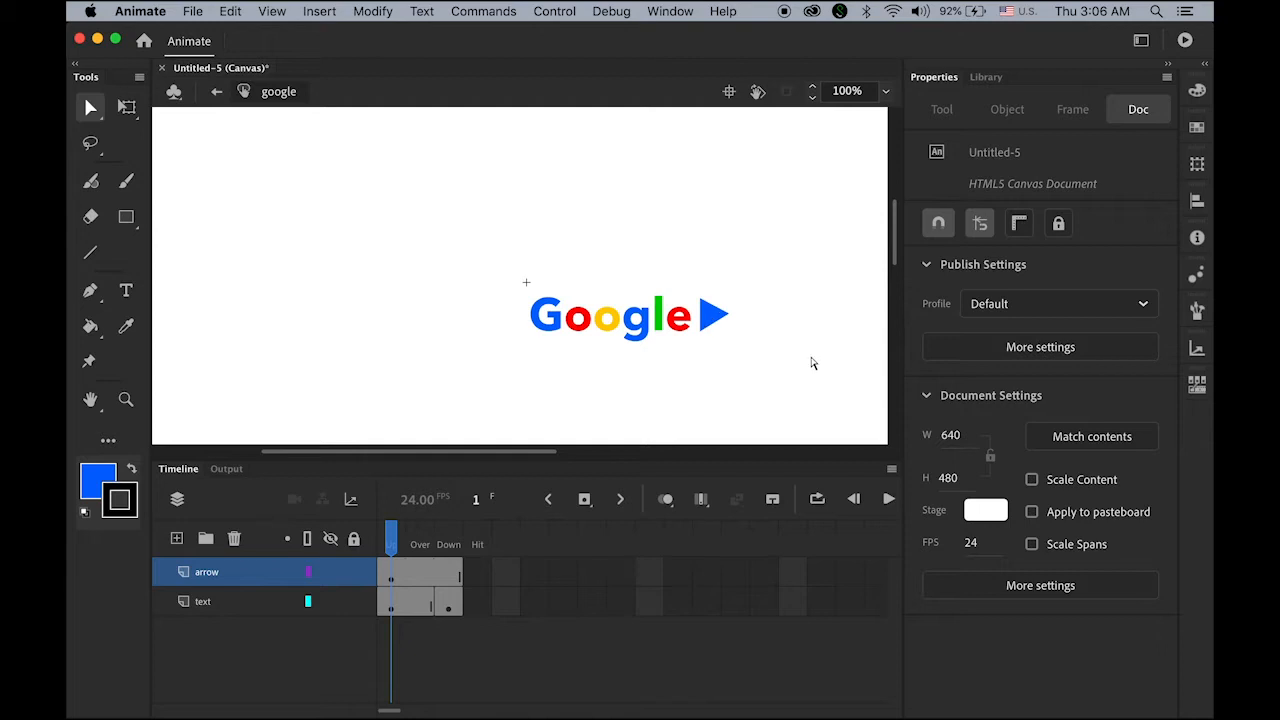
click(400, 574)
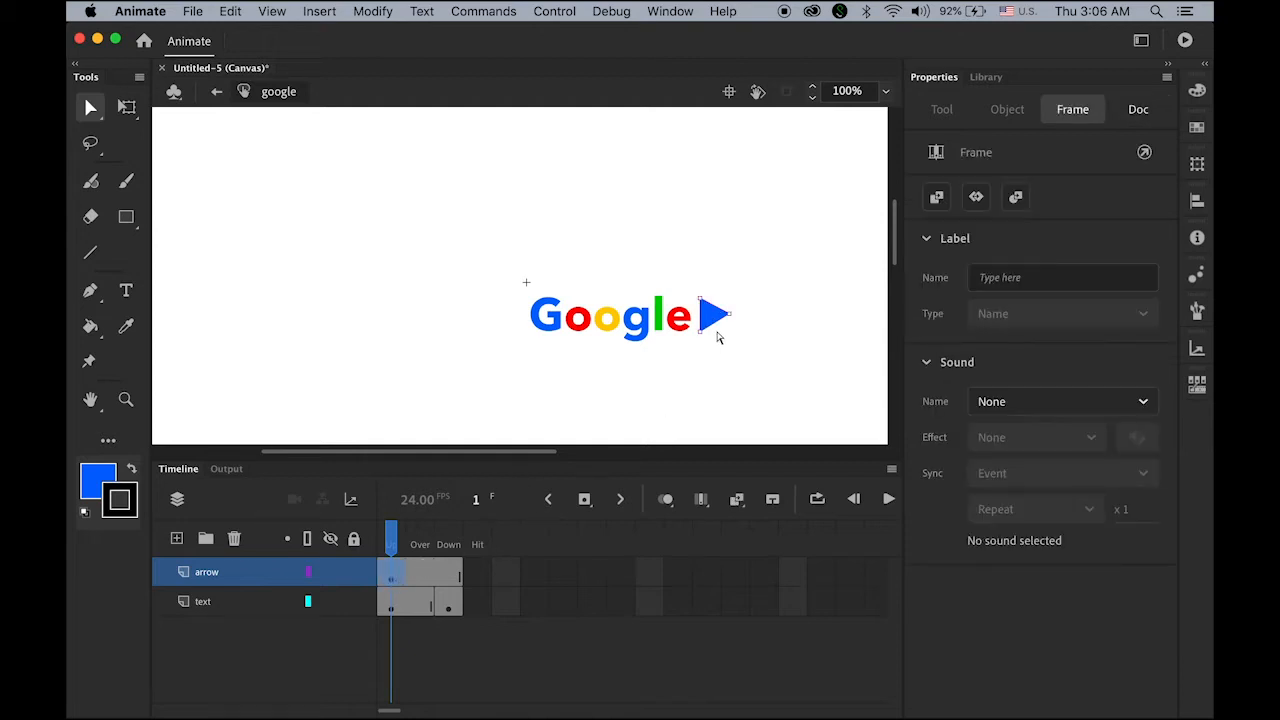
click(325, 191)
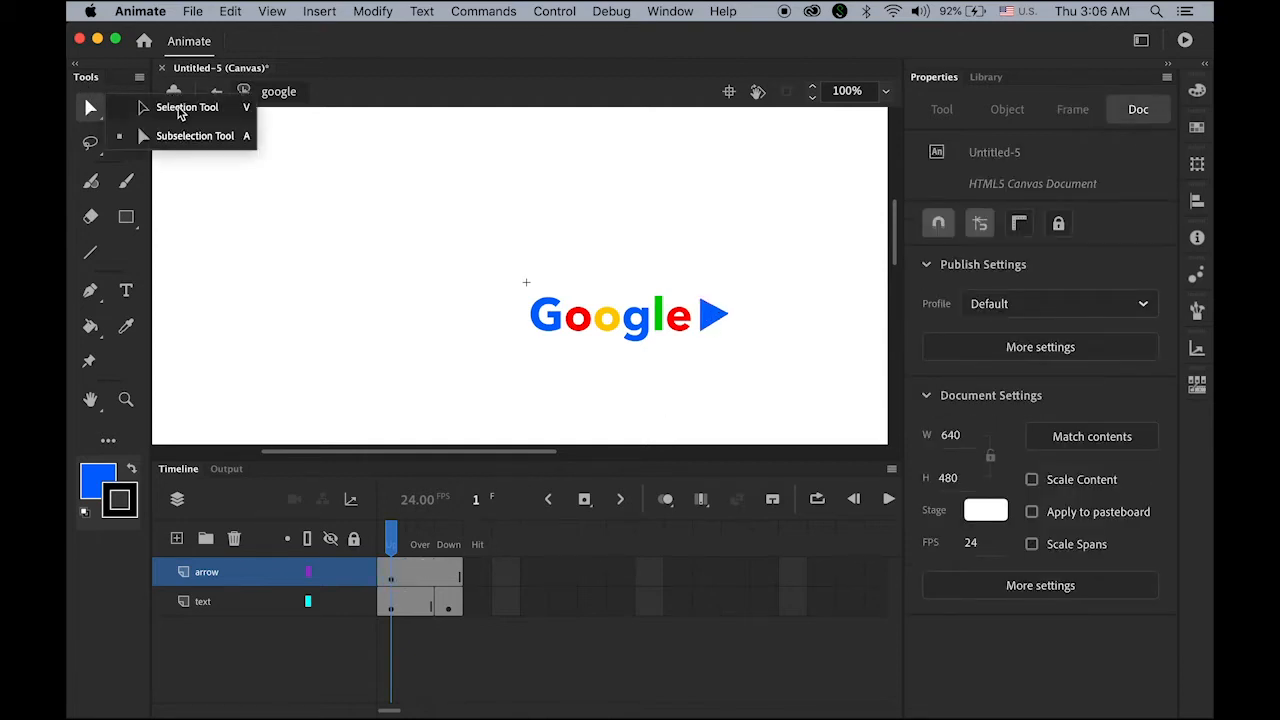
Step: Copy the blue triangle's fill and create a new Movie Clip symbol named "arrow" in the library root
click(714, 318)
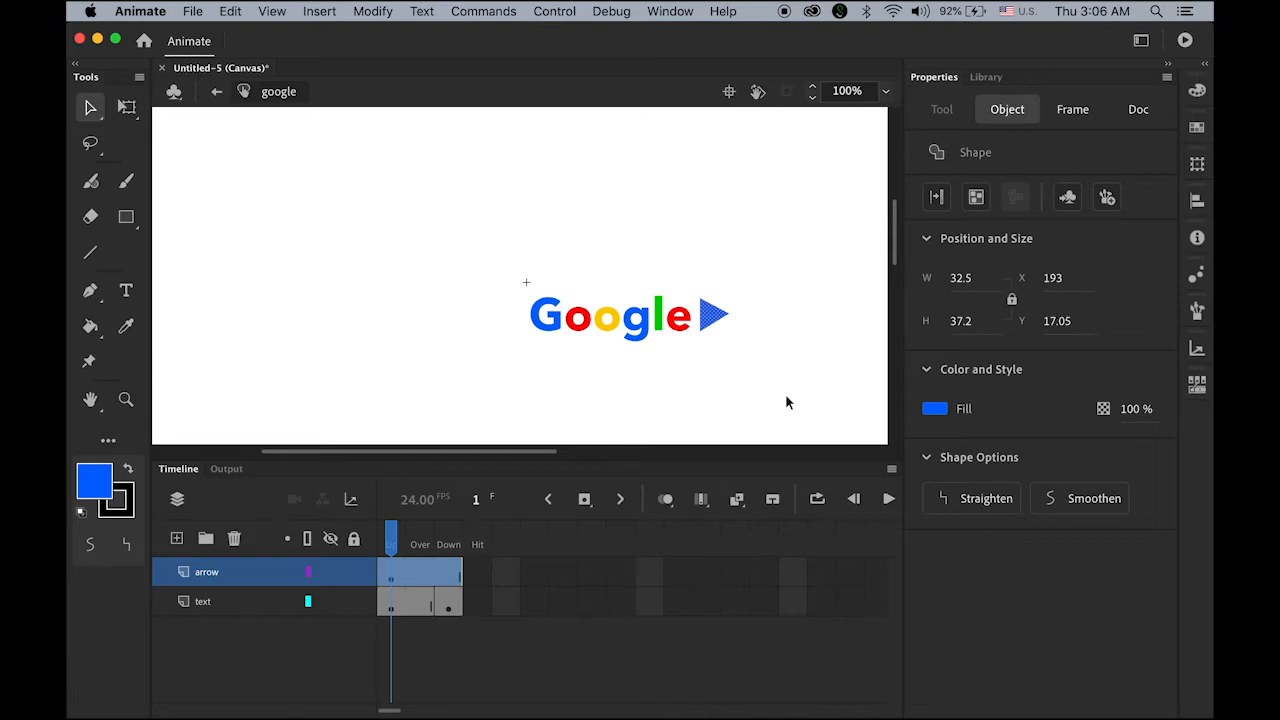
click(988, 78)
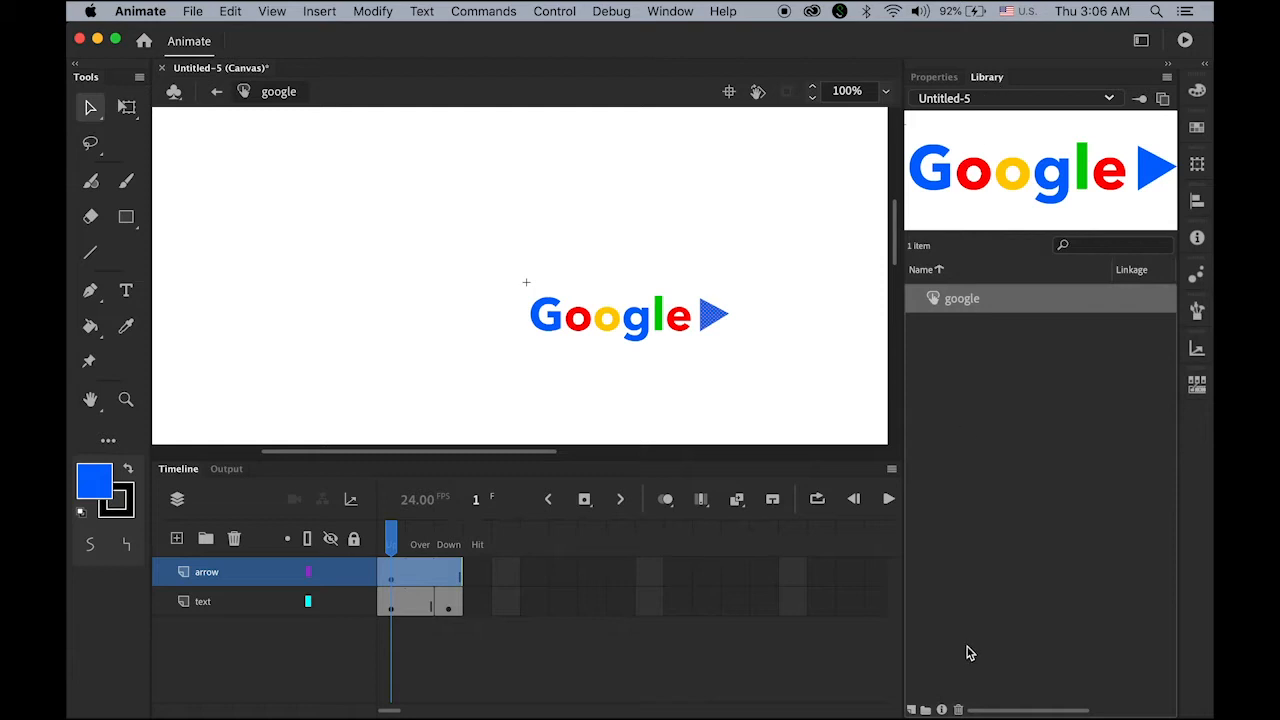
click(911, 709)
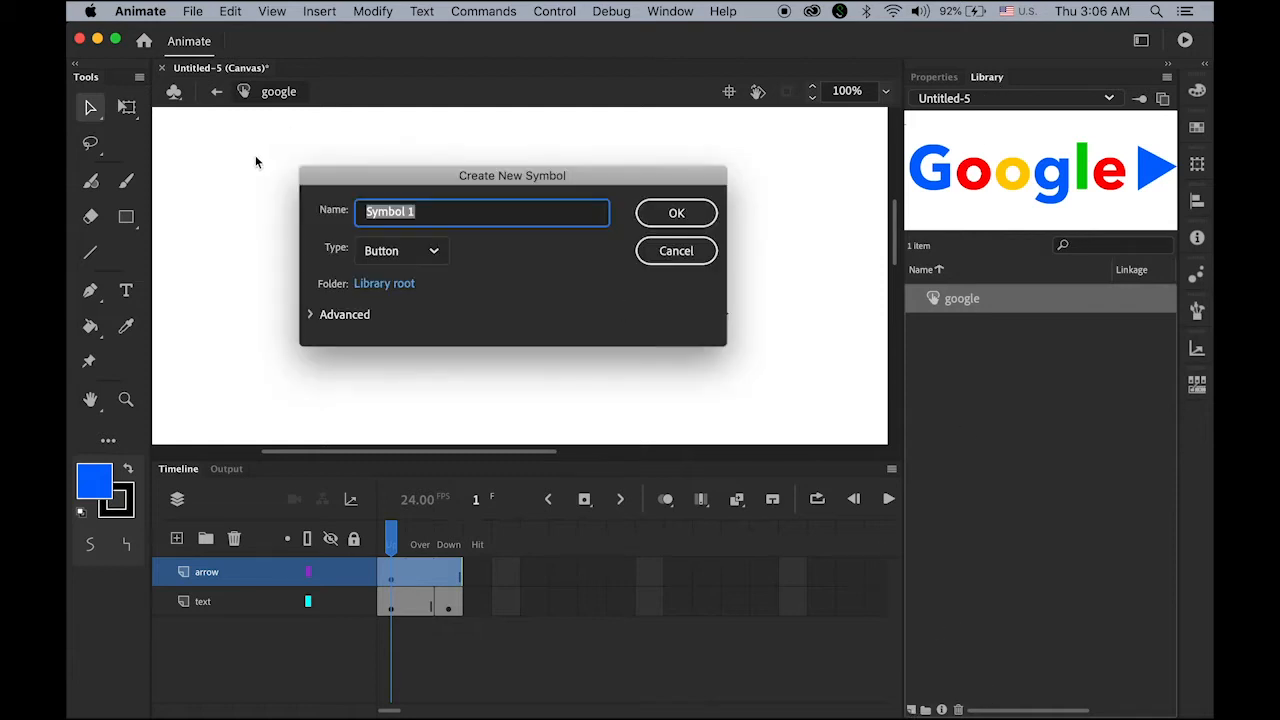
click(410, 252)
click(405, 285)
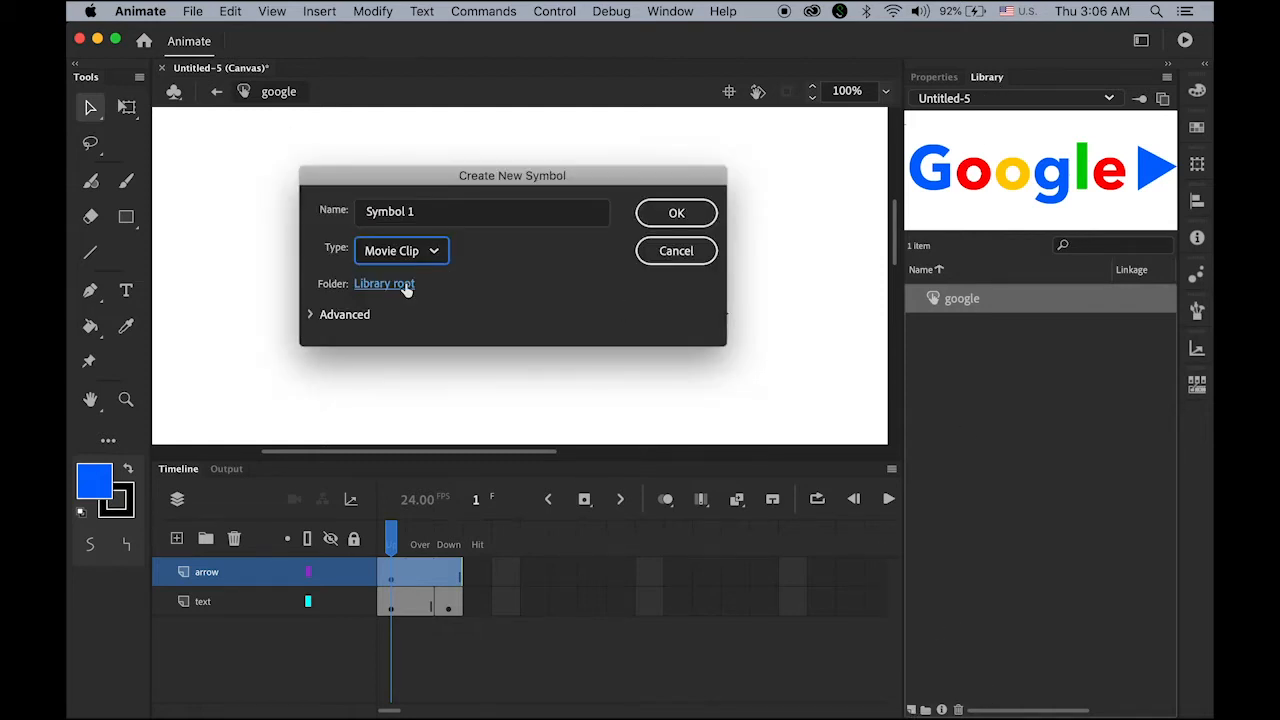
click(437, 214)
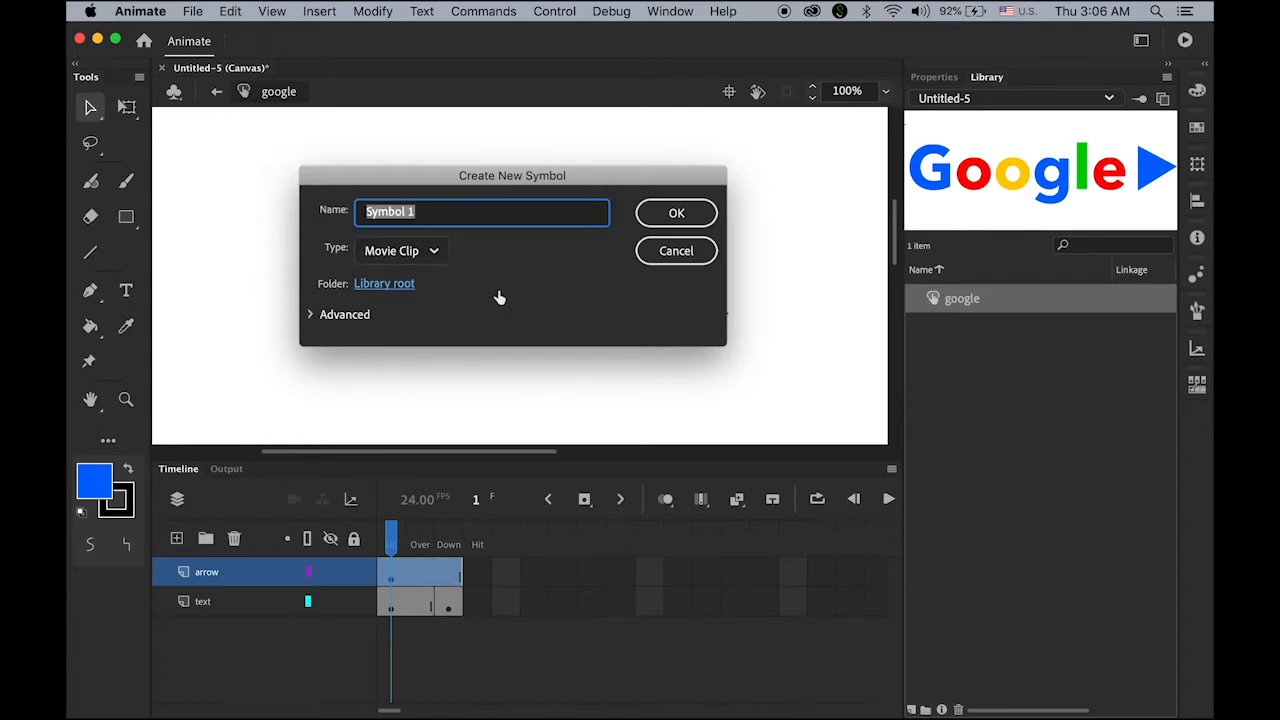
text(arro)
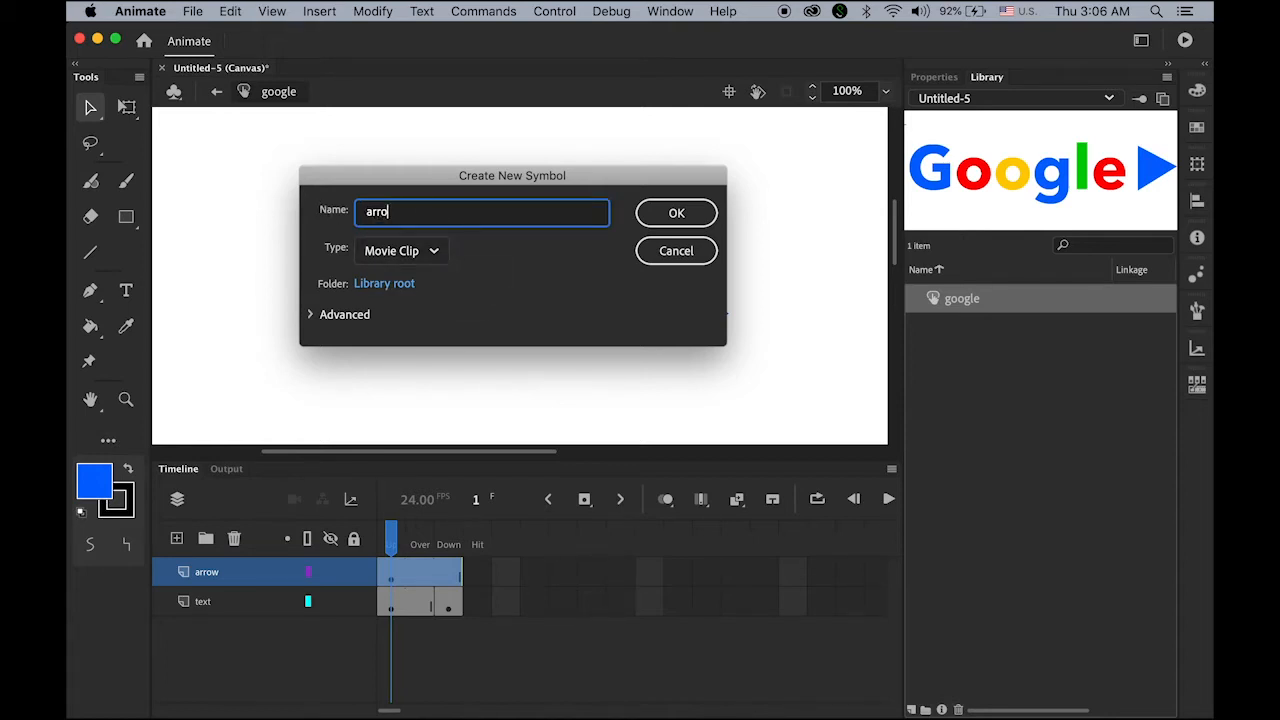
text(w)
click(685, 215)
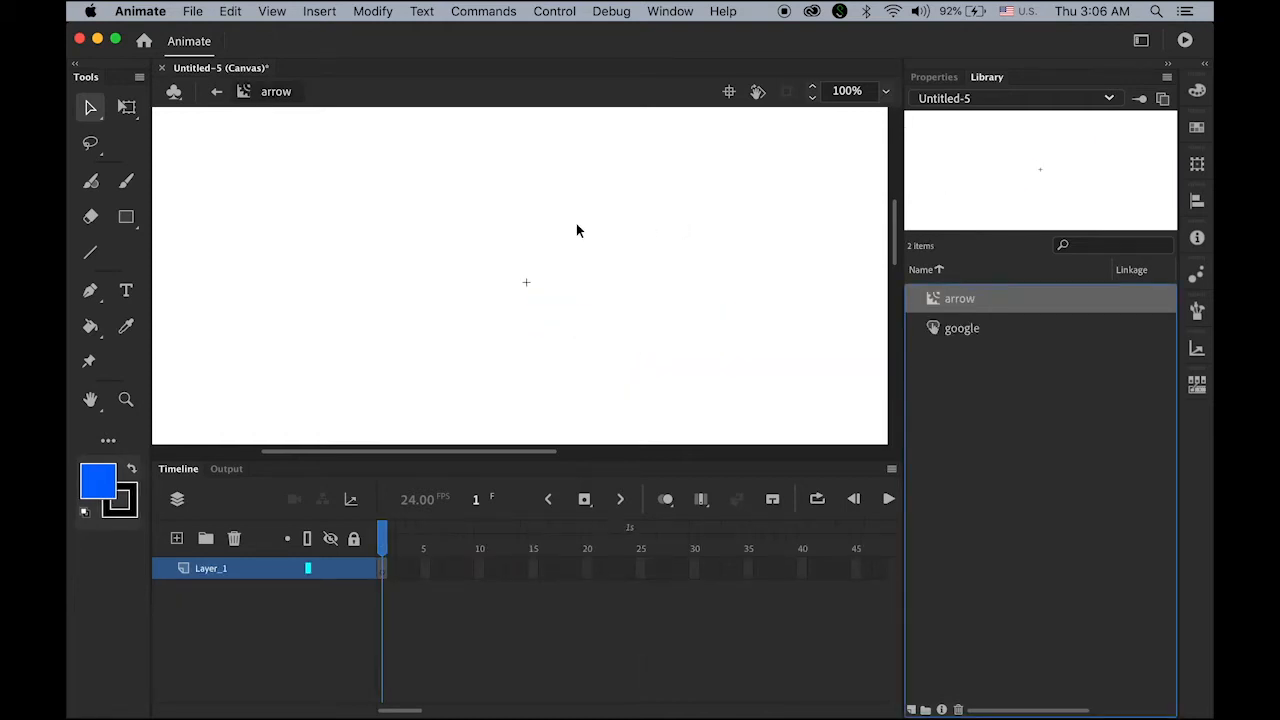
Step: Paste the blue triangle in place inside the arrow movie clip and open the document properties
click(230, 11)
click(328, 131)
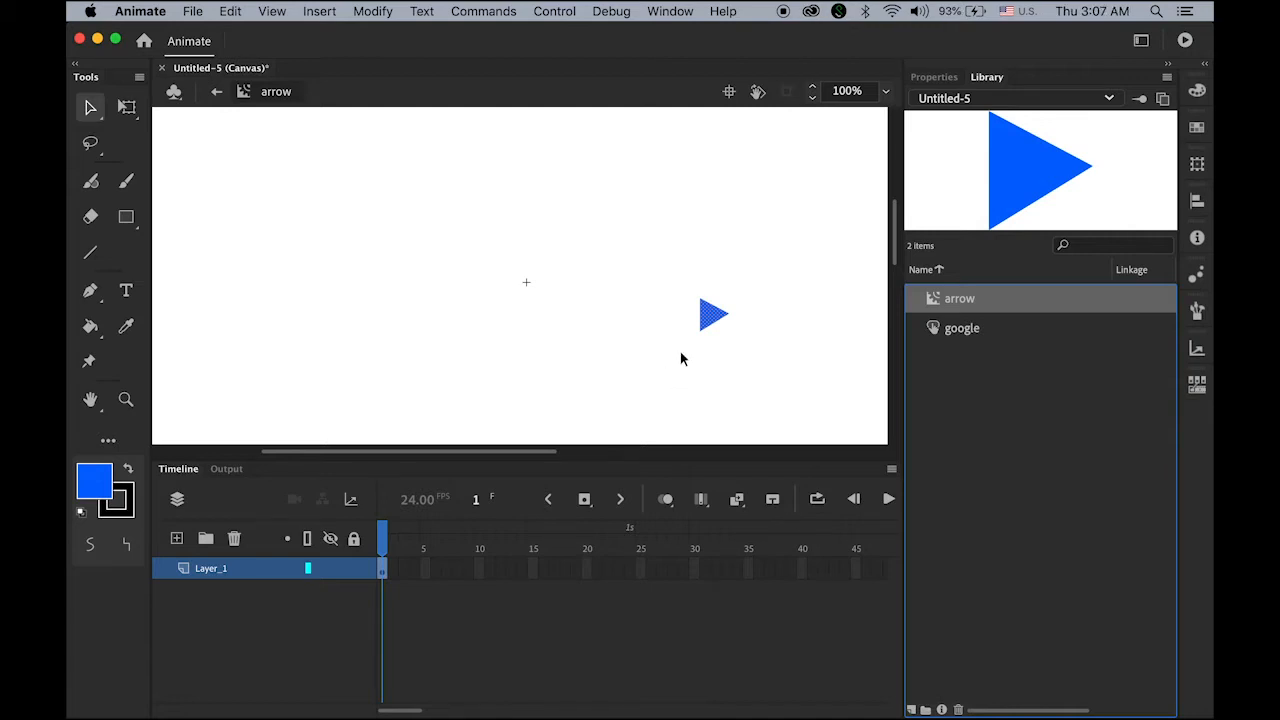
click(938, 80)
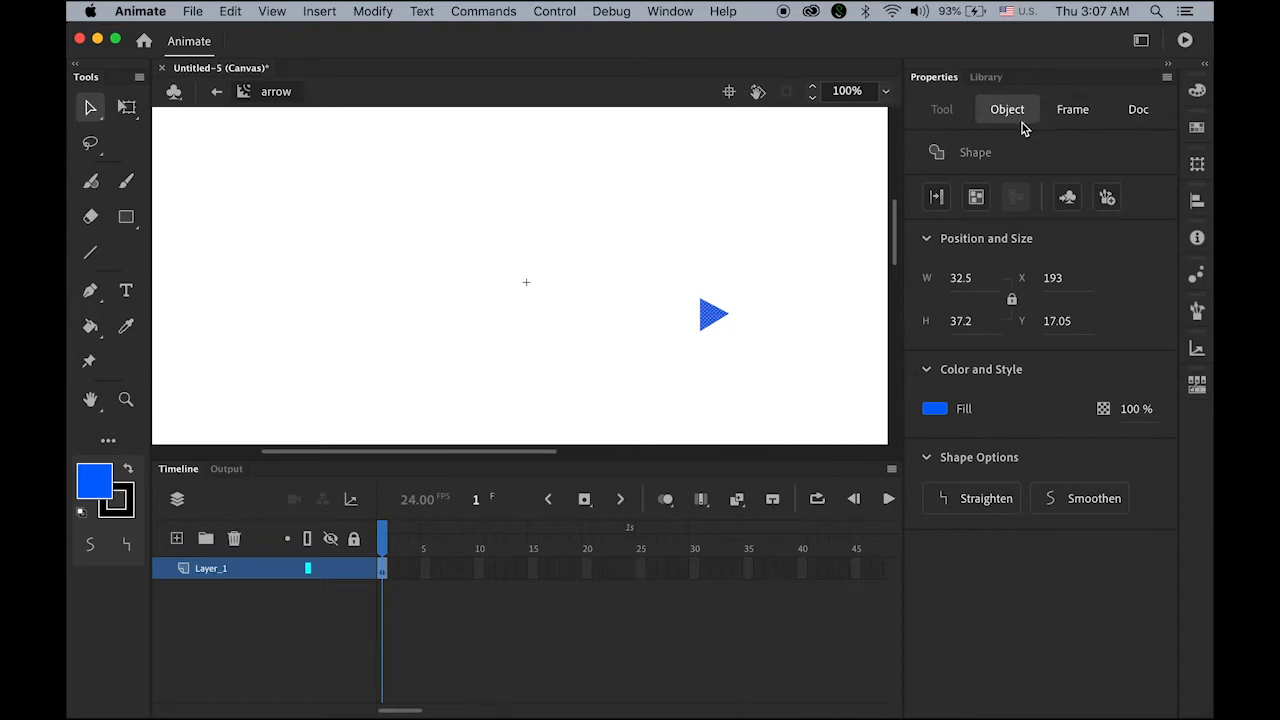
click(1140, 118)
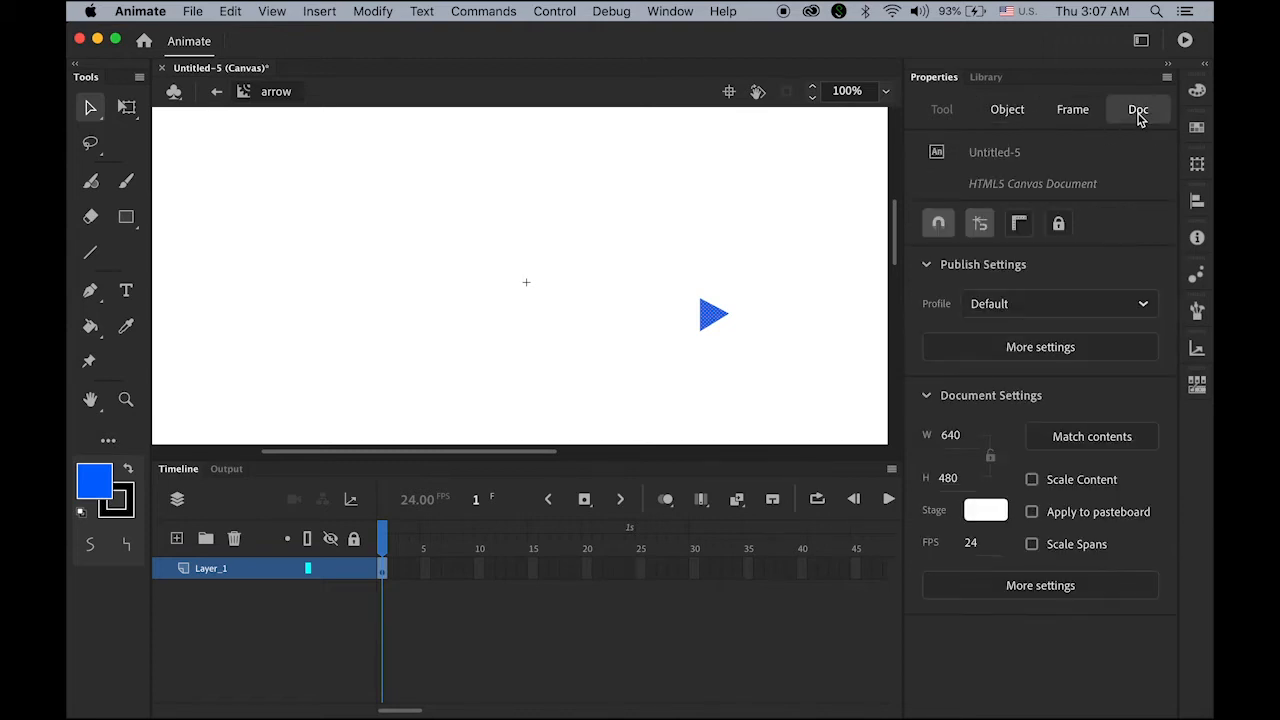
Step: Set the document frame rate to 10 FPS
click(974, 543)
text(10)
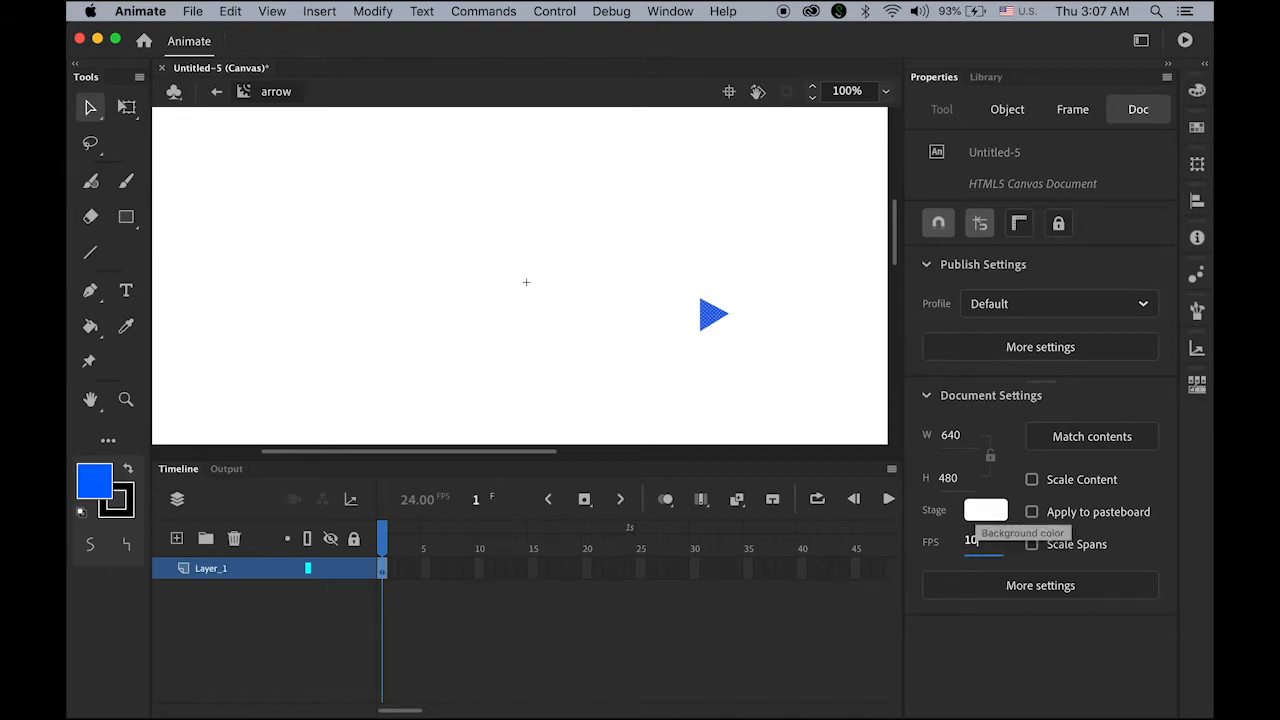
key(Return)
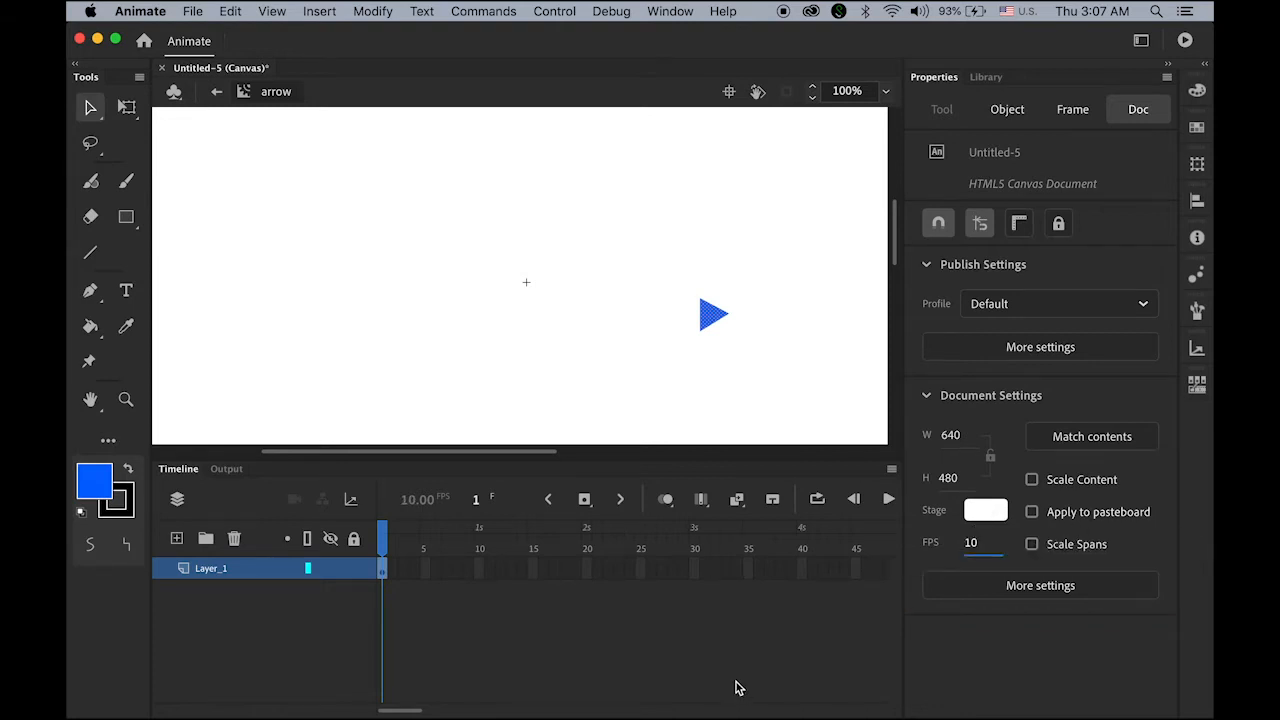
Step: Create a classic tween from the triangle's first frame on Layer_1 and insert a keyframe at frame 10
click(387, 574)
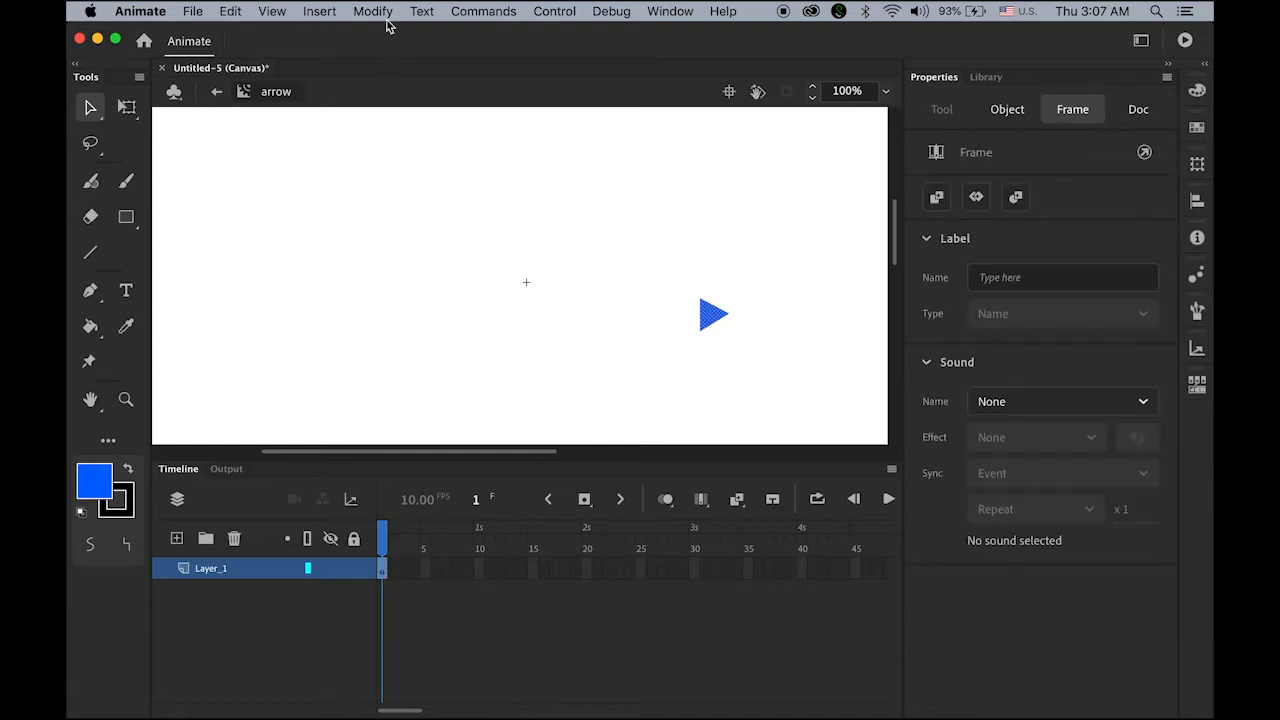
click(320, 11)
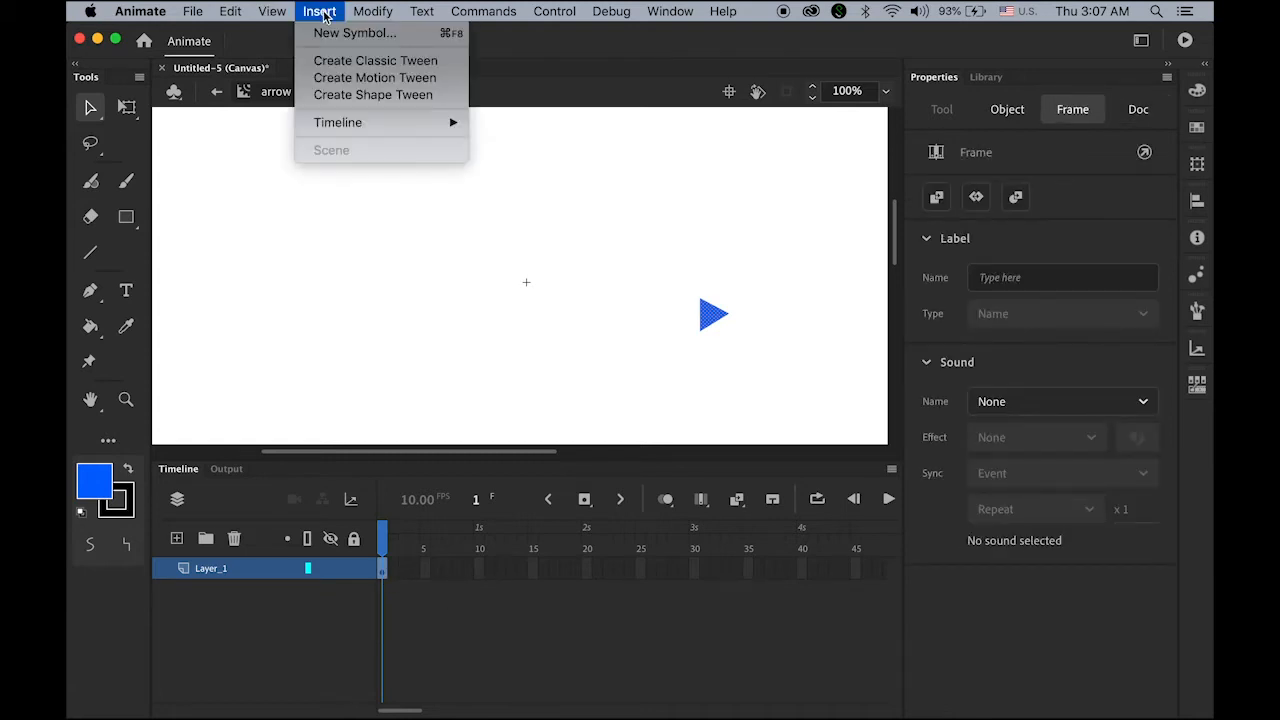
click(365, 63)
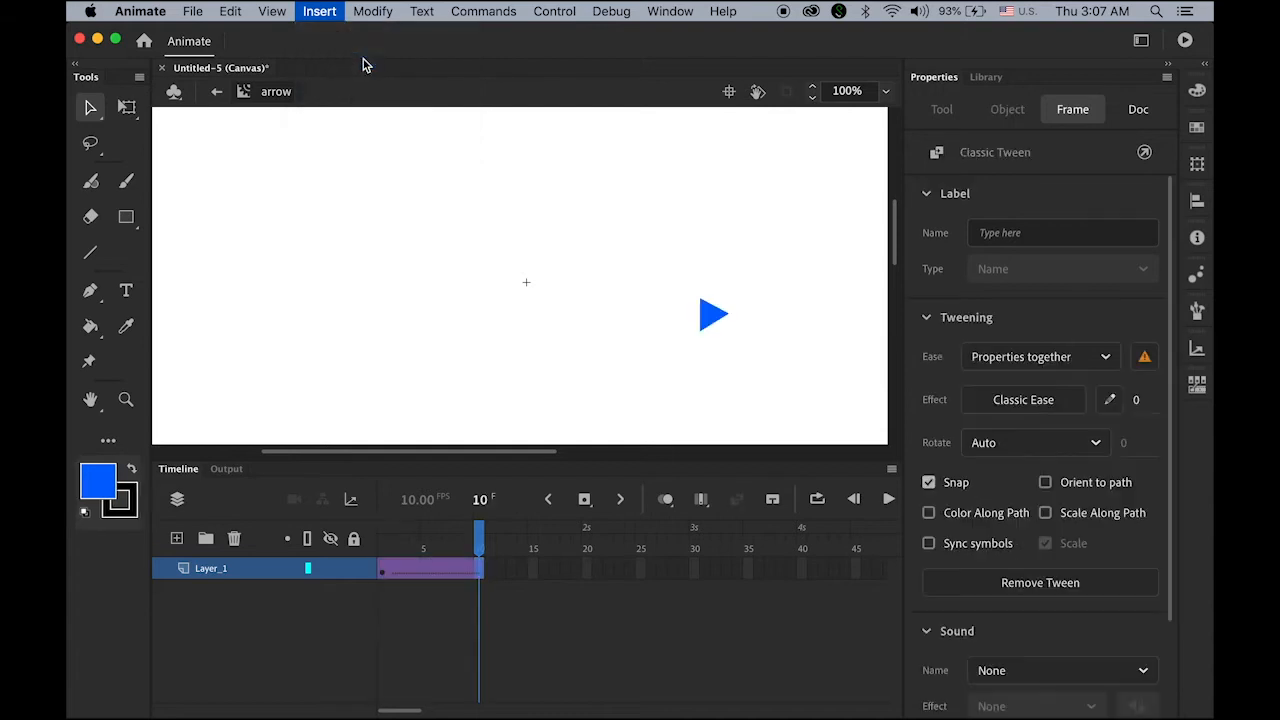
click(584, 500)
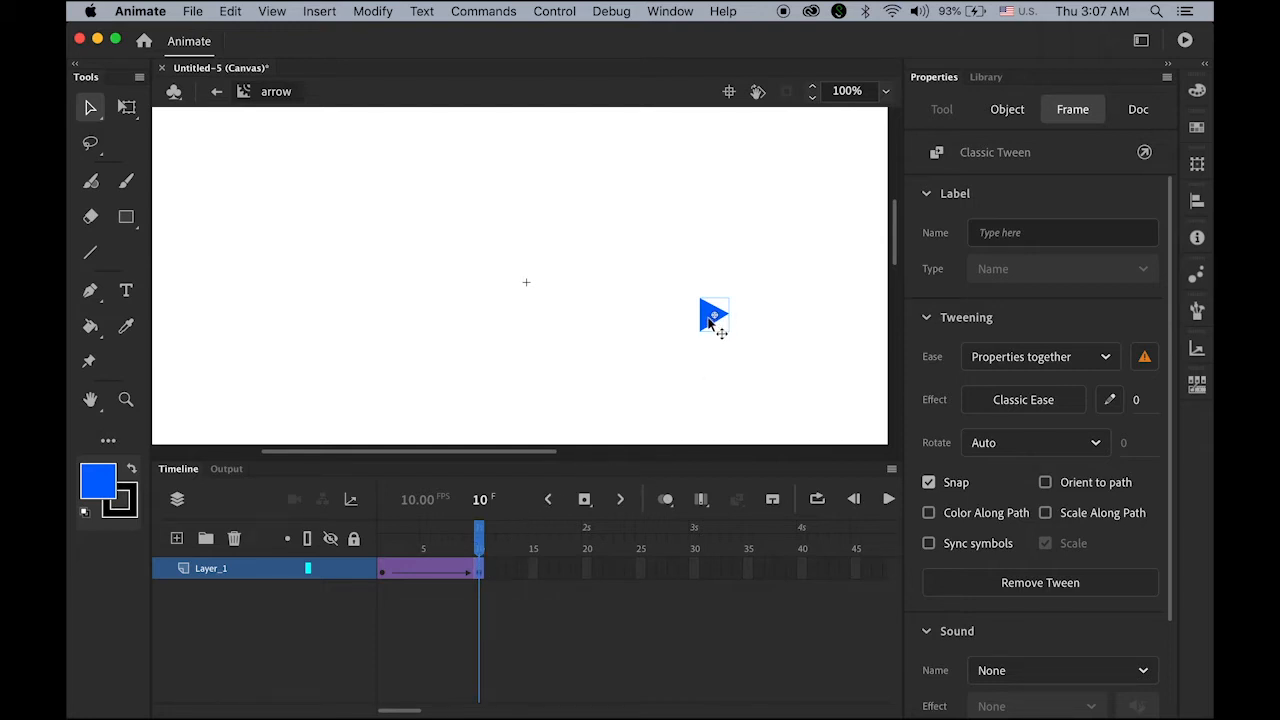
Step: On frame 10, move the triangle horizontally to the right to about X 251.25 and set its Alpha color effect to 0%
drag(708, 321, 746, 320)
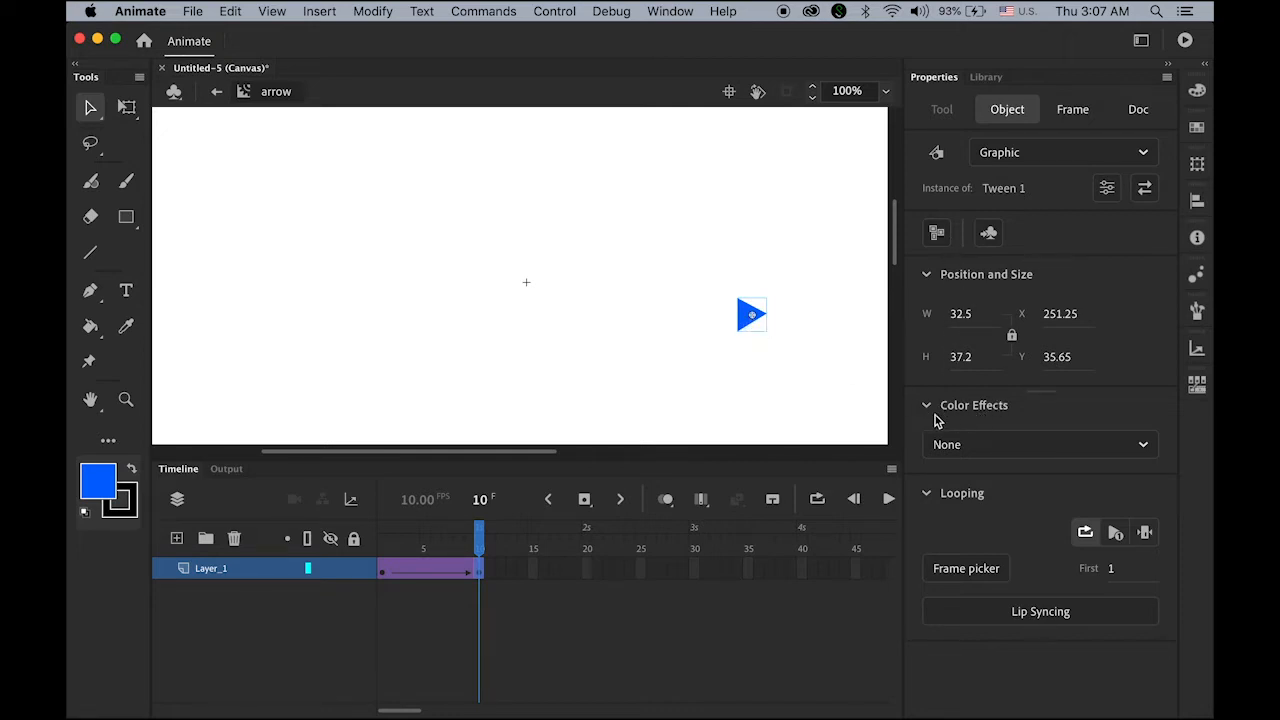
click(1143, 449)
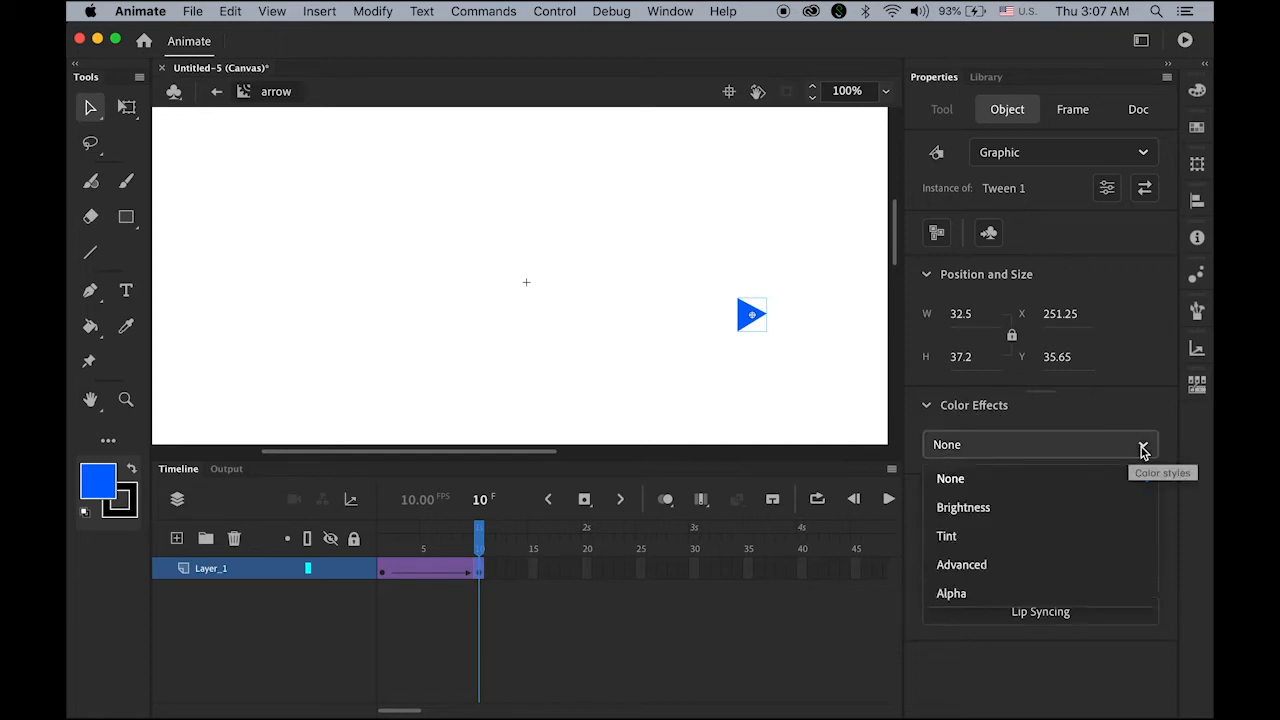
click(1046, 598)
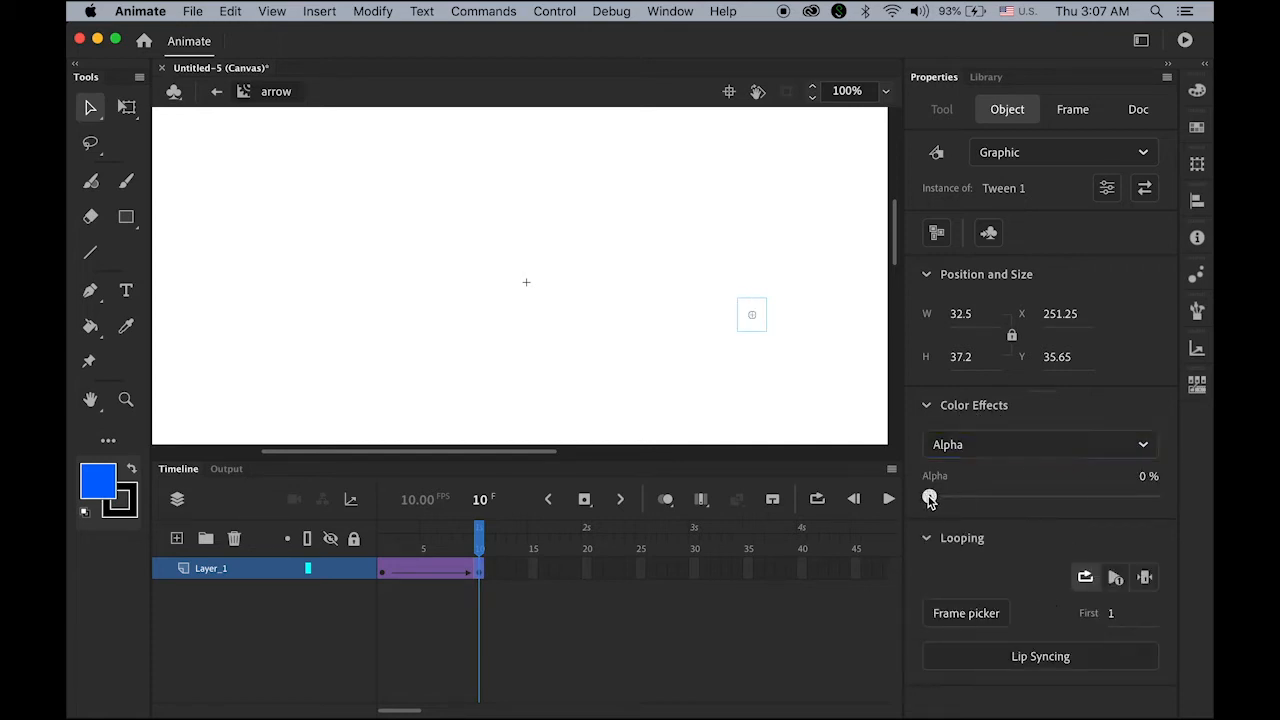
drag(929, 500, 886, 503)
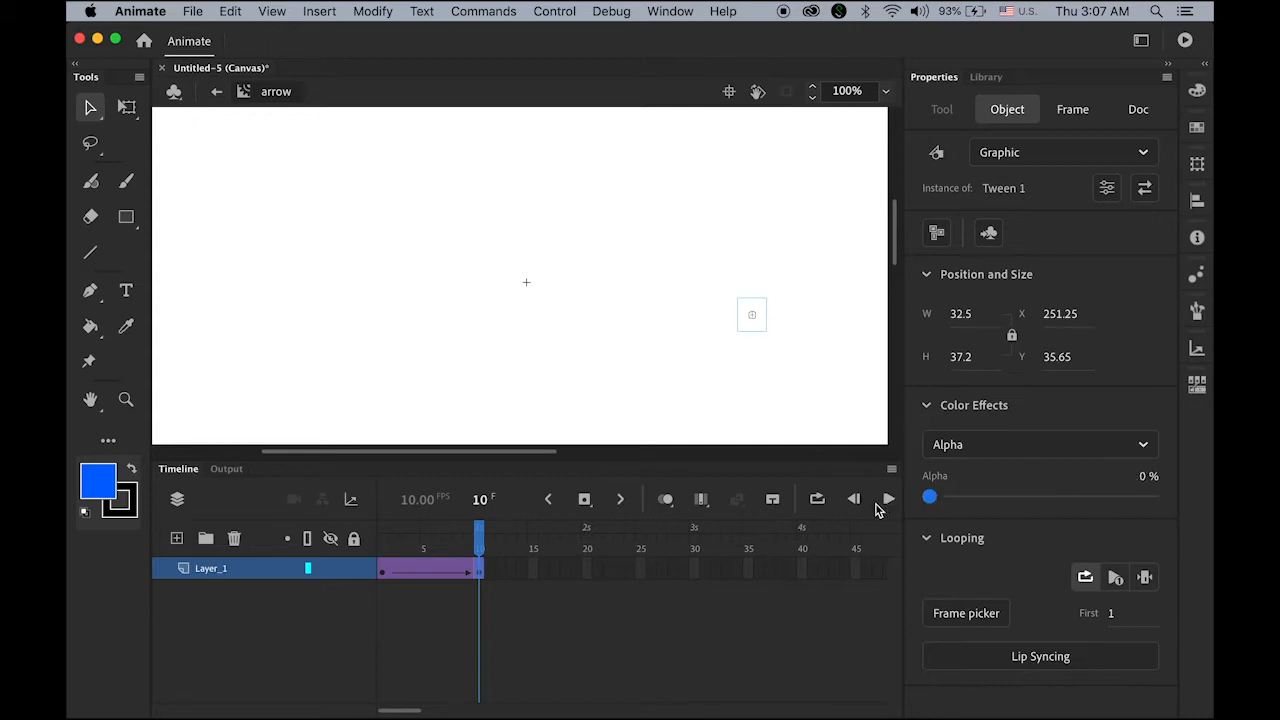
Step: Play and scrub through frames 1 to 10 to preview the arrow's moving fade-out
click(478, 542)
key(Return)
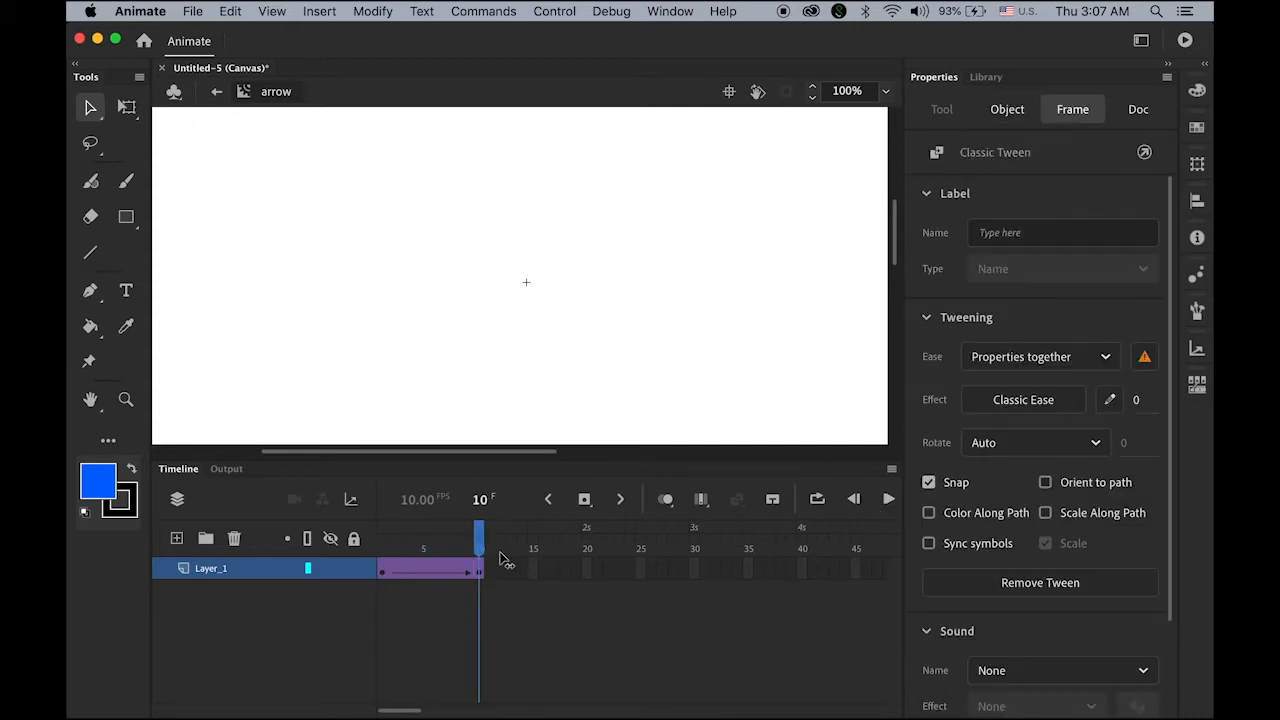
mouse_move(480, 548)
mouse_down()
mouse_move(396, 549)
mouse_move(487, 556)
mouse_up()
key(Return)
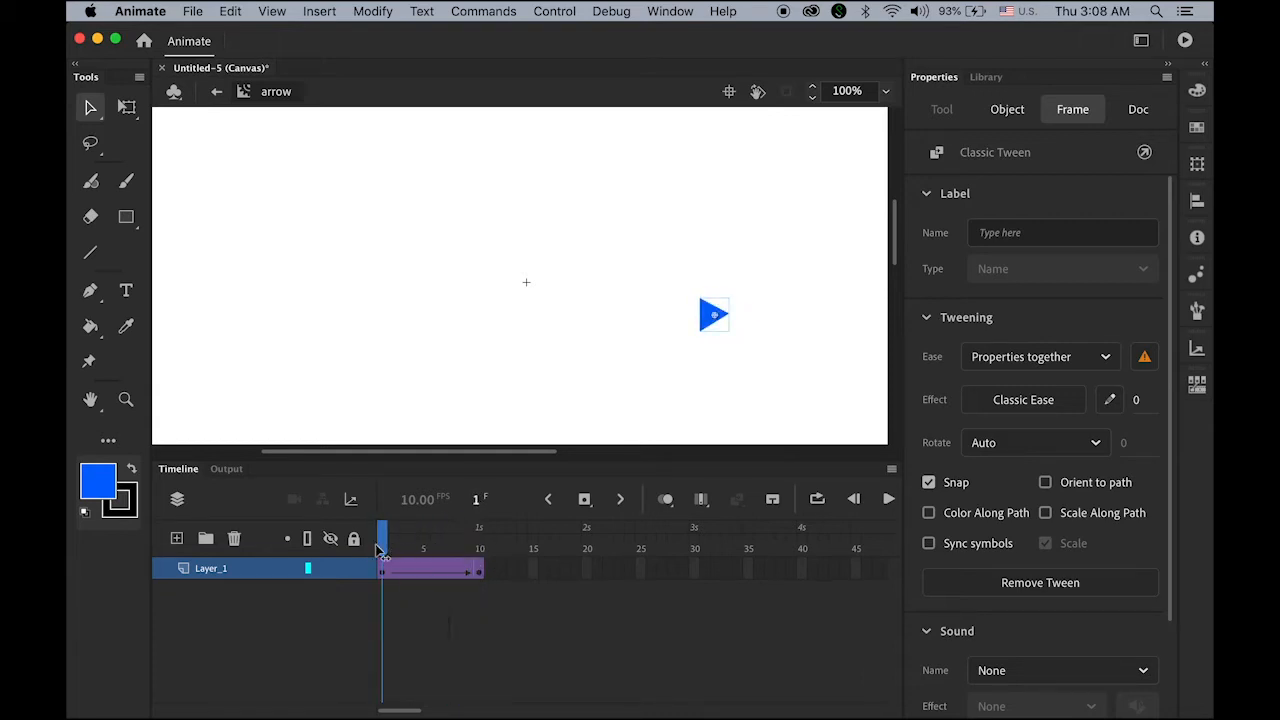
drag(377, 546, 490, 554)
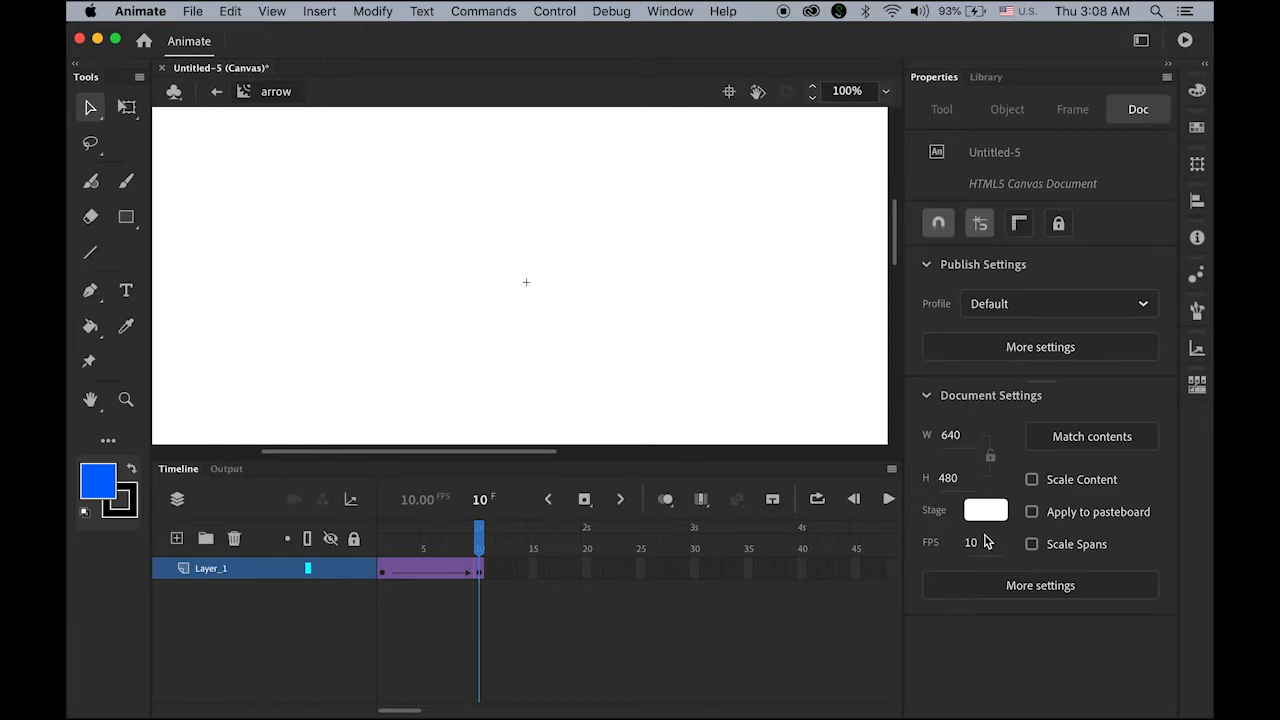
Step: Set the document frame rate to 24 FPS
click(975, 542)
text(24)
key(Return)
Step: Open the google button symbol from the library for editing and deselect its contents
click(986, 78)
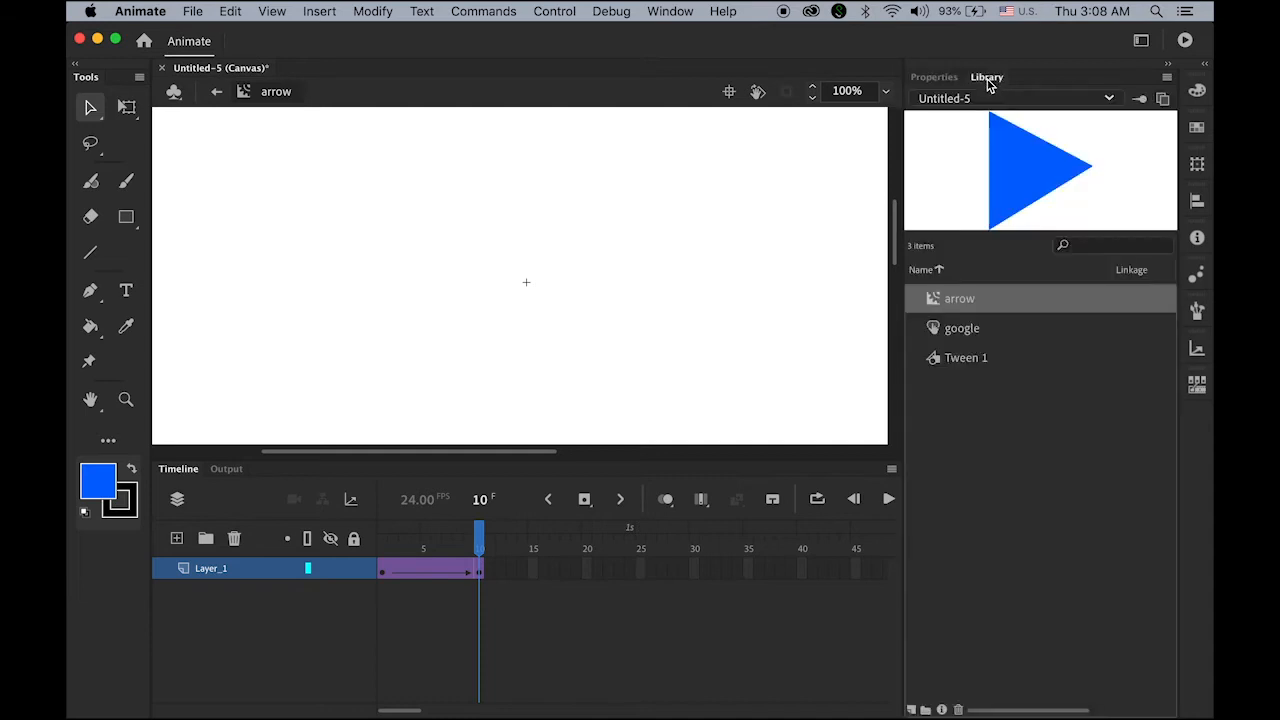
click(940, 332)
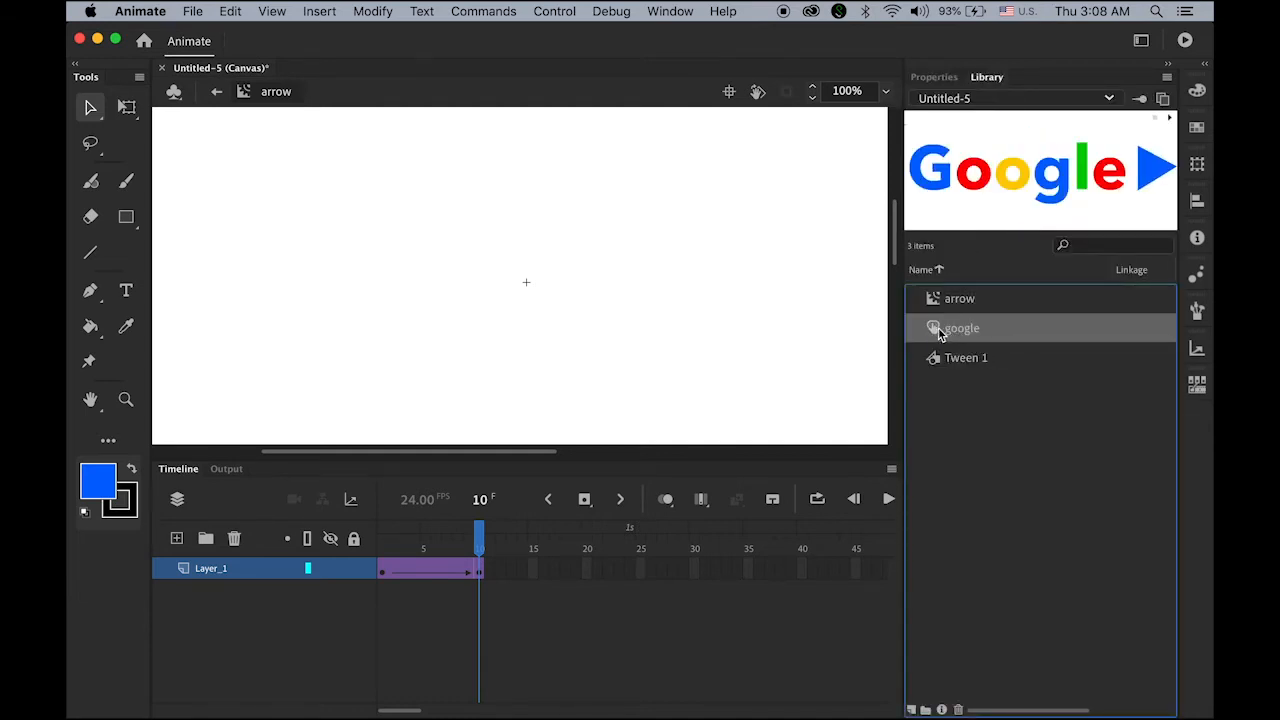
double_click(940, 330)
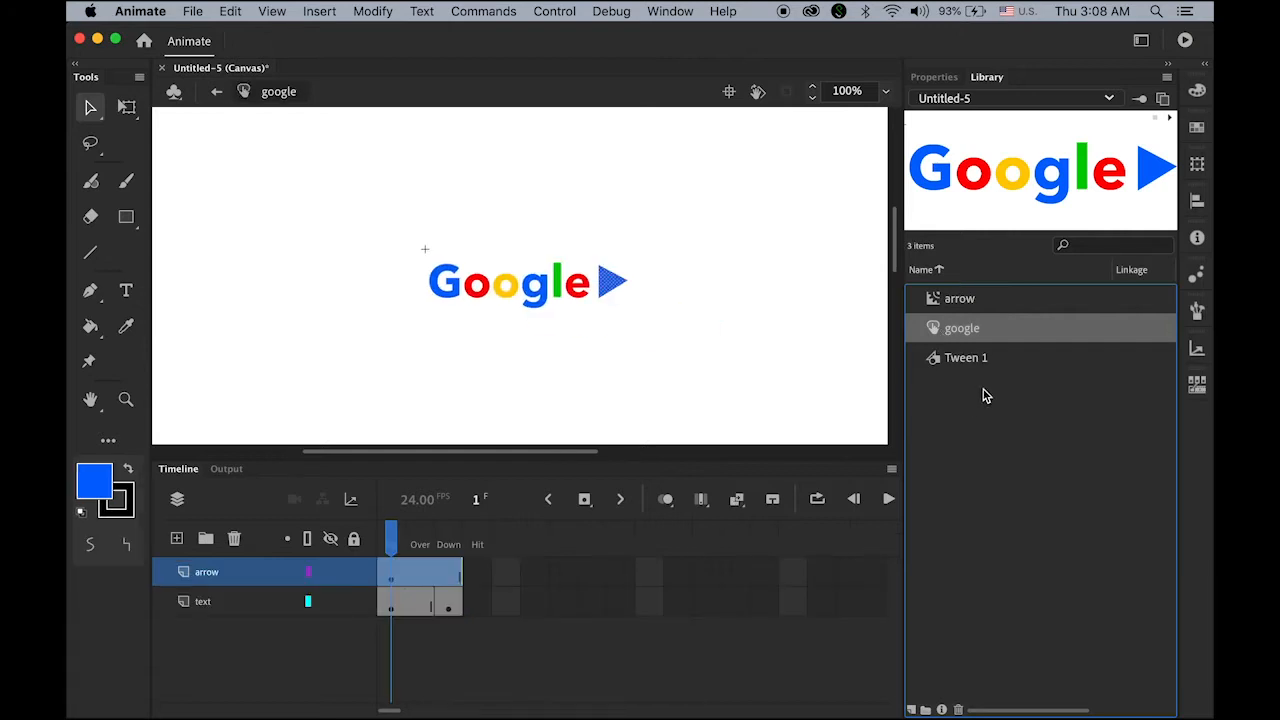
click(793, 396)
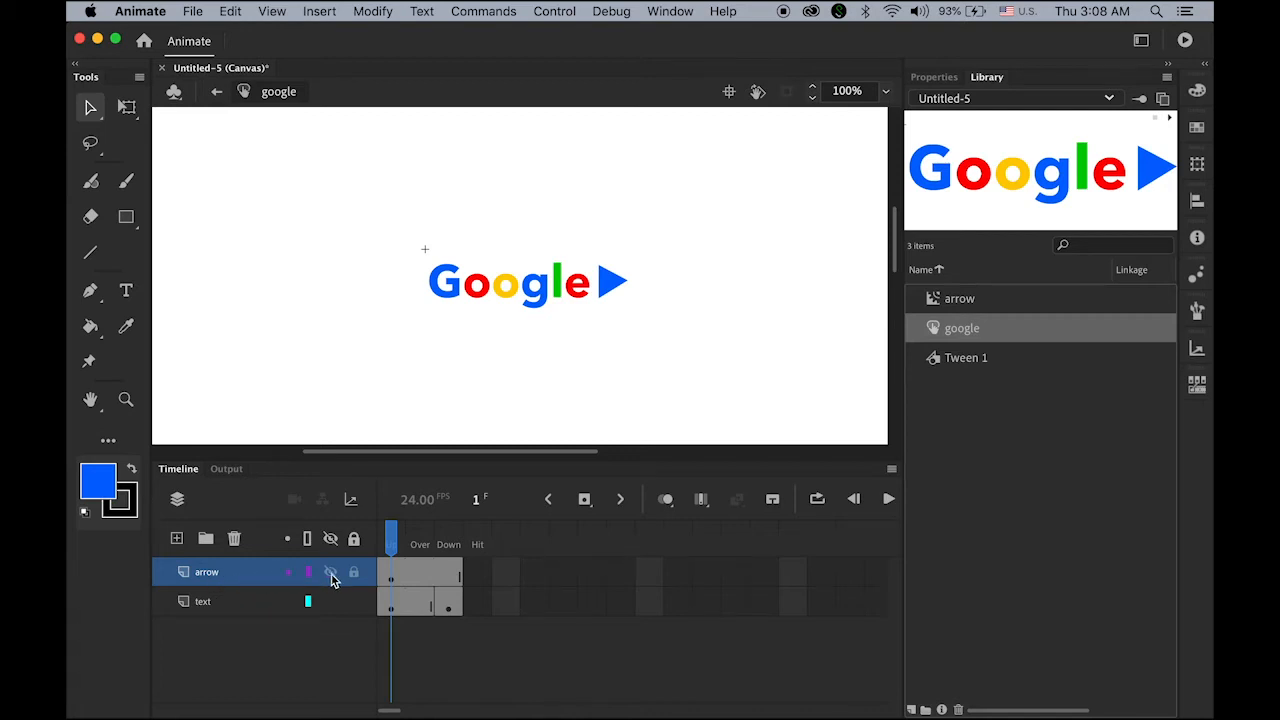
Step: Insert a blank keyframe in the Over frame of the arrow layer
click(391, 585)
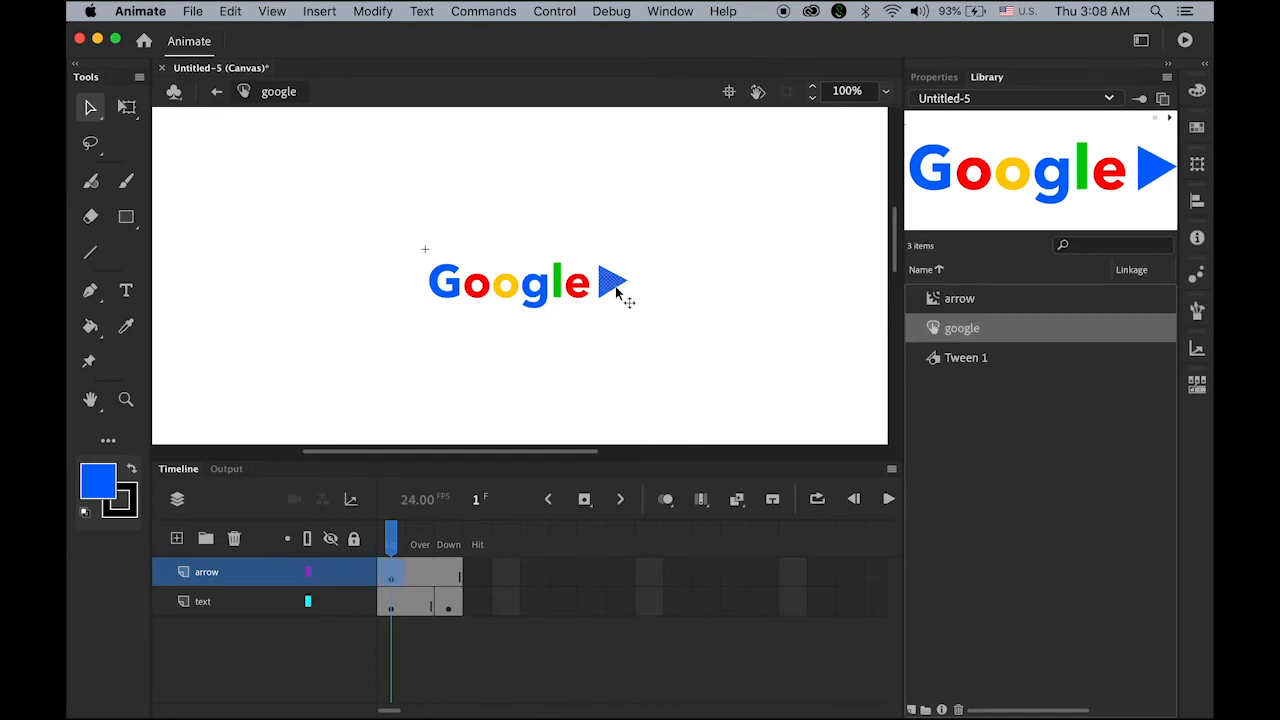
click(418, 577)
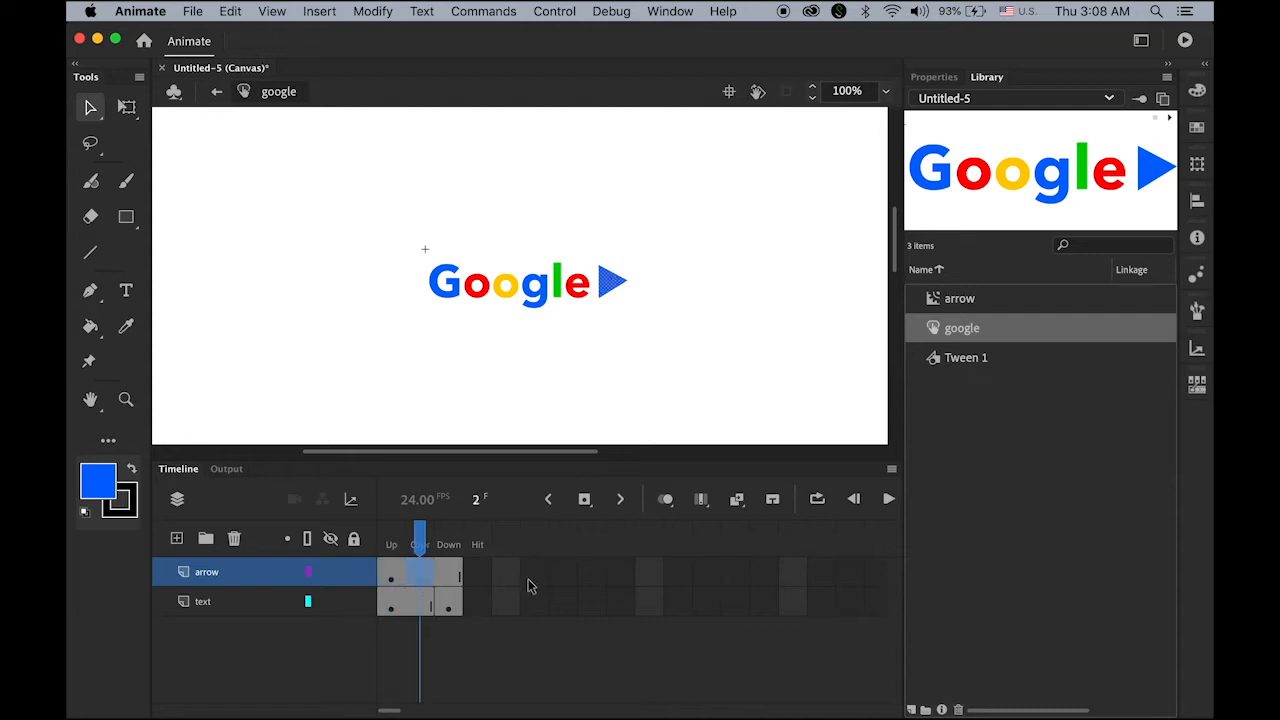
click(320, 12)
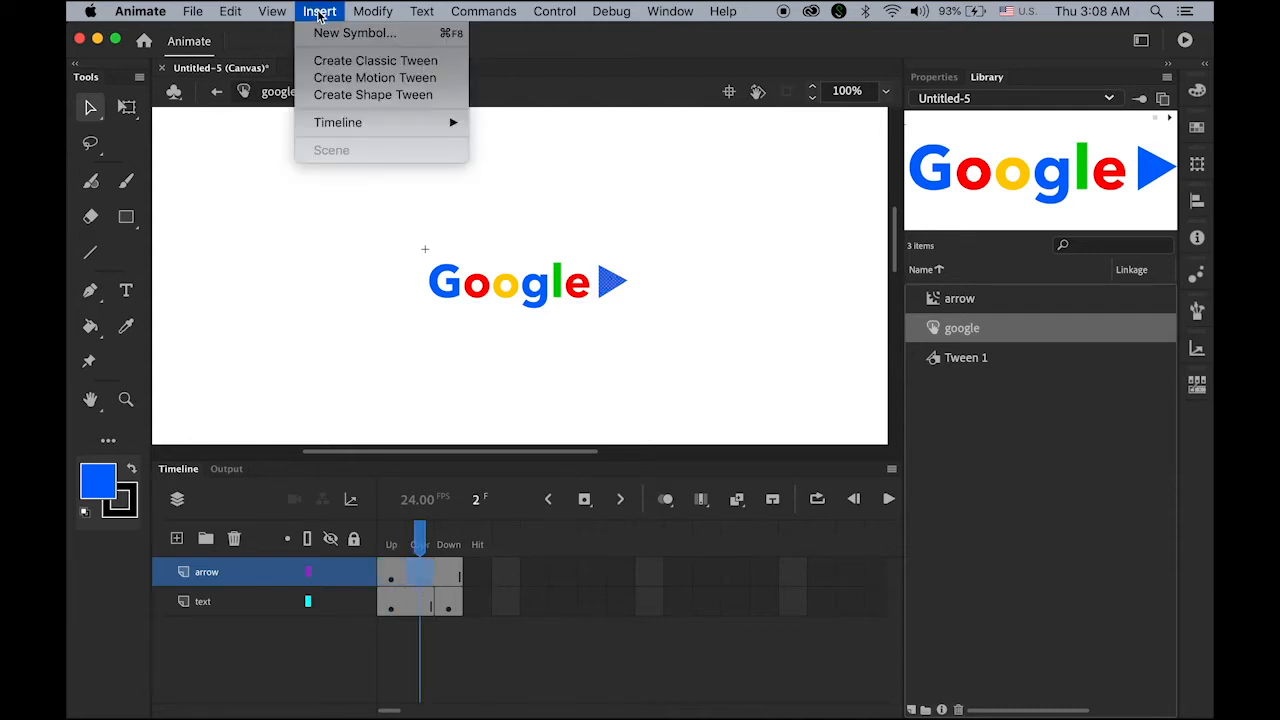
mouse_move(341, 120)
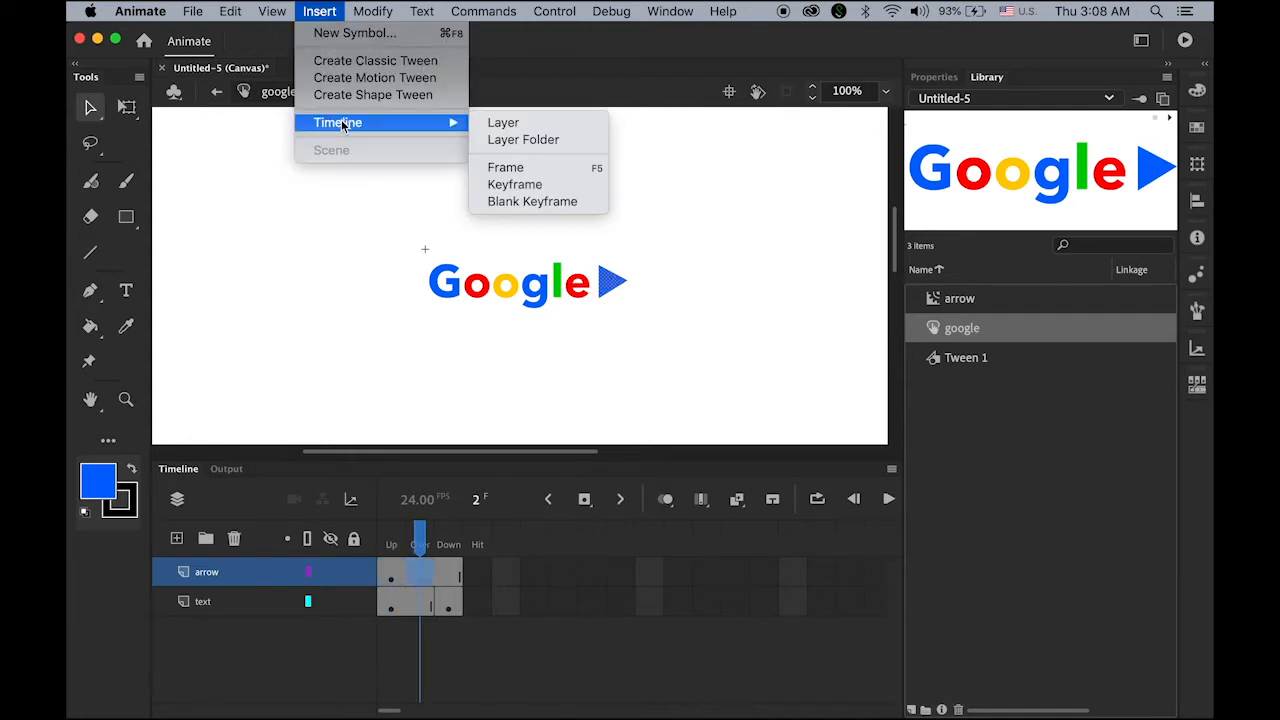
click(533, 205)
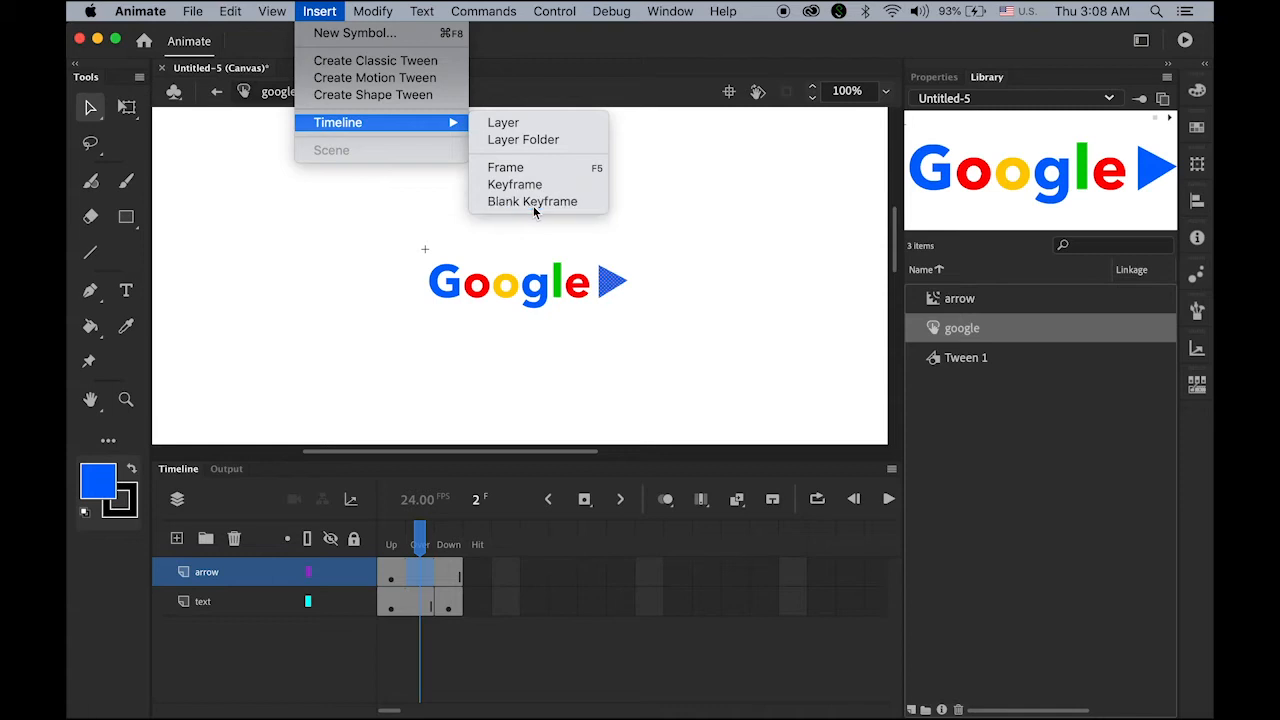
click(715, 409)
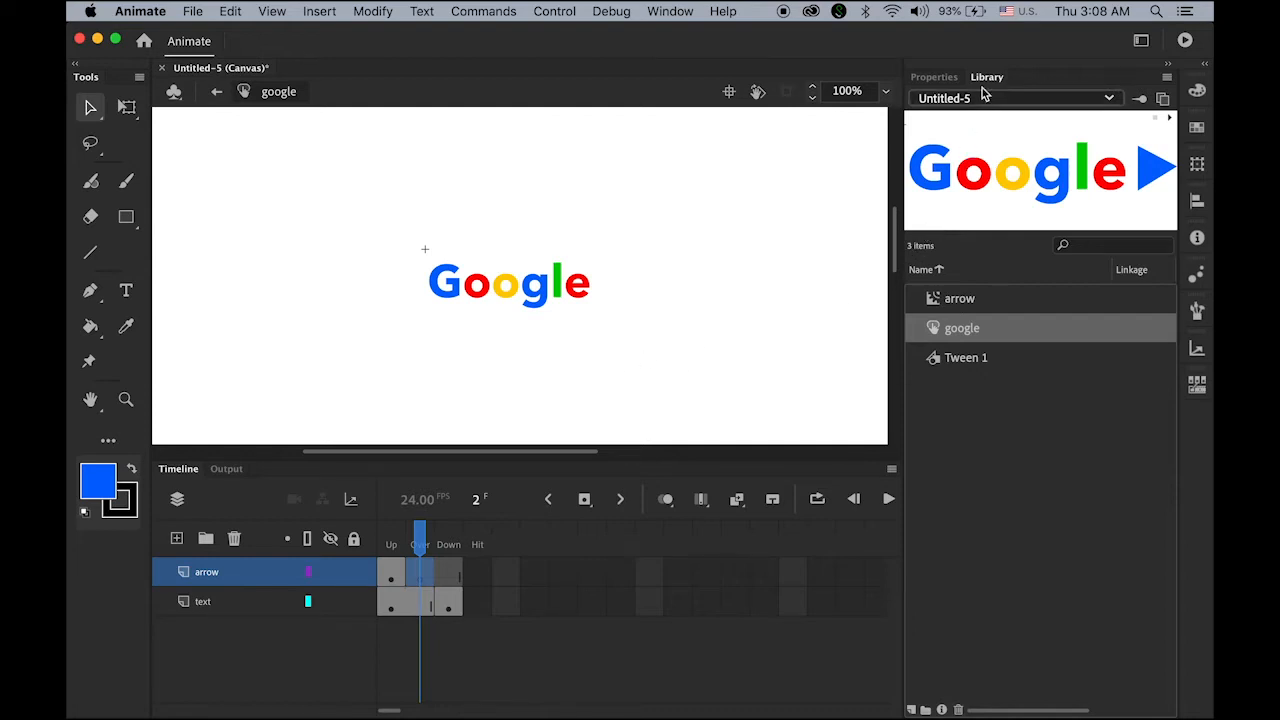
Step: Place the arrow movie clip just after the Google text in the Over frame and compare it with the Up frame
click(938, 302)
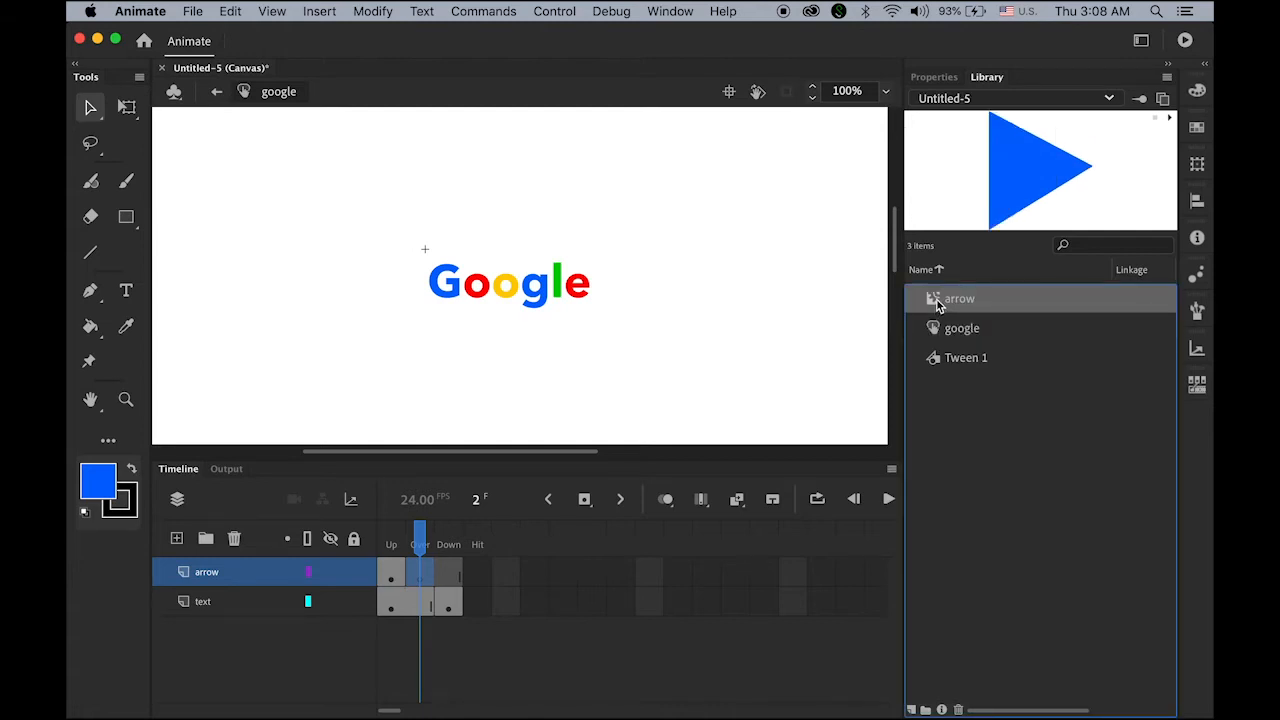
drag(938, 303, 613, 290)
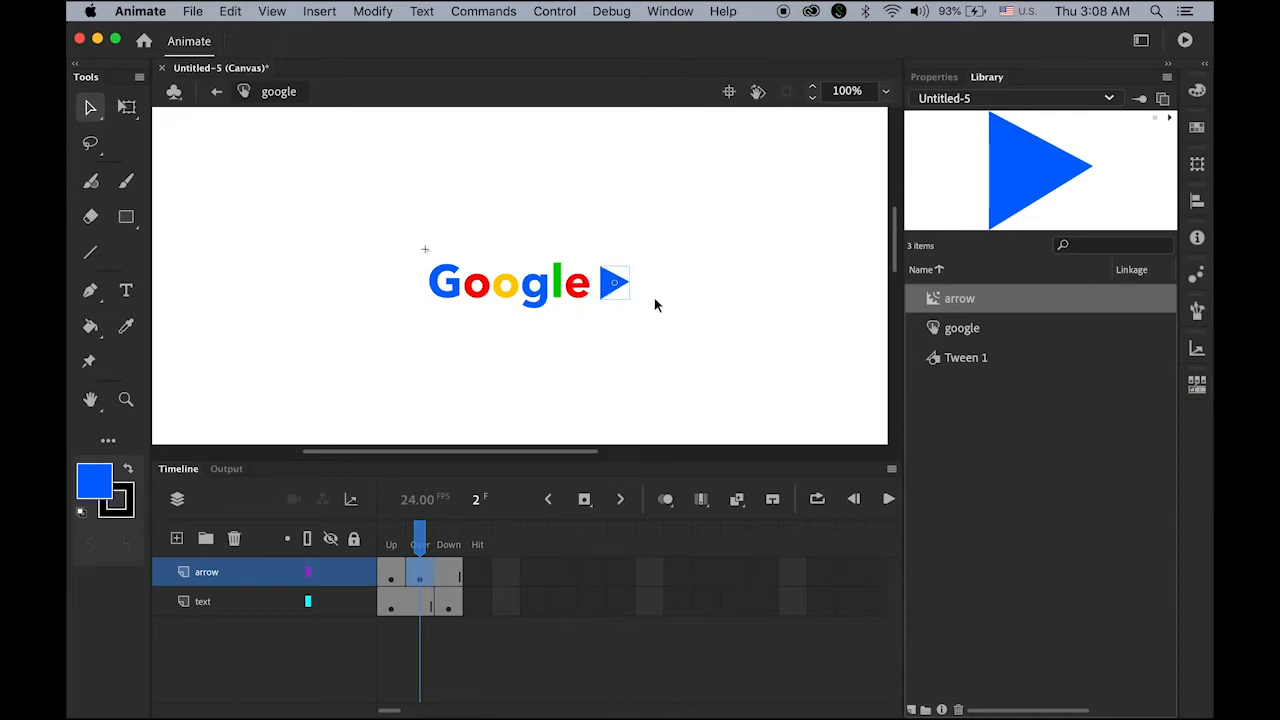
mouse_move(419, 548)
mouse_down()
mouse_move(392, 560)
mouse_move(423, 574)
mouse_move(393, 577)
mouse_up()
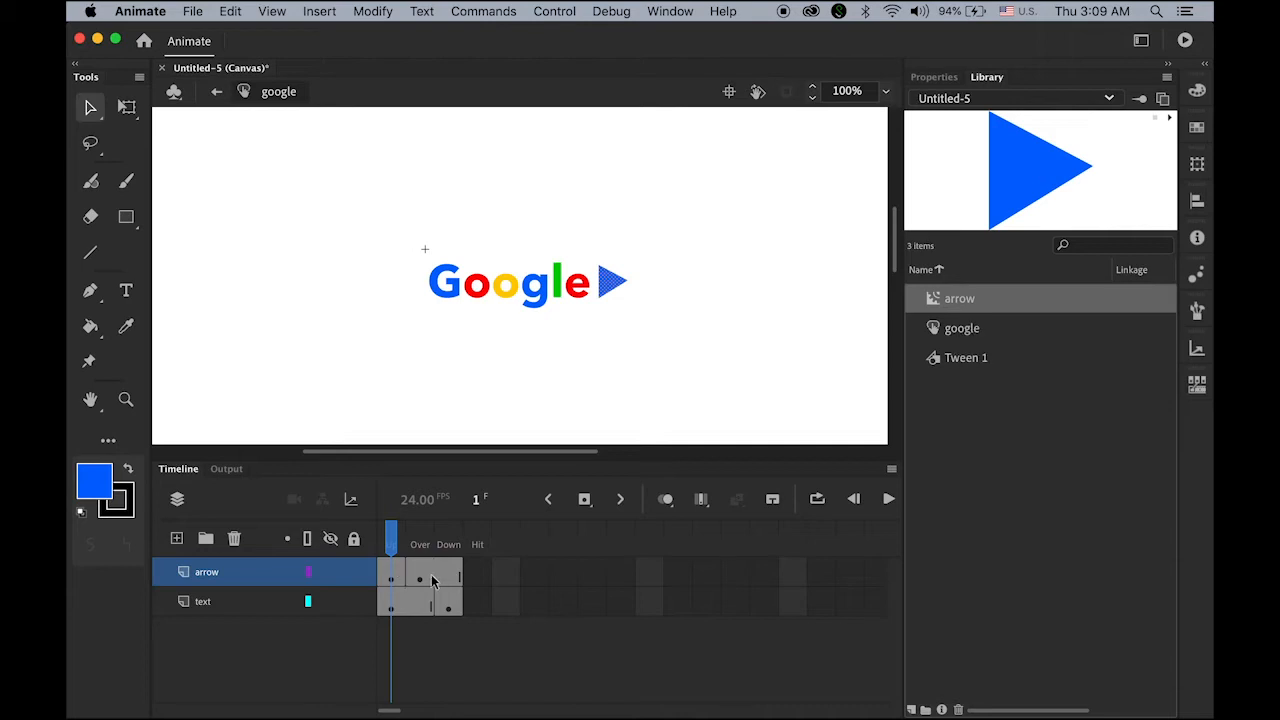
Step: Magnify the arrow to 400% and turn on onion skinning to compare its position across the button states
click(125, 399)
click(609, 279)
click(523, 290)
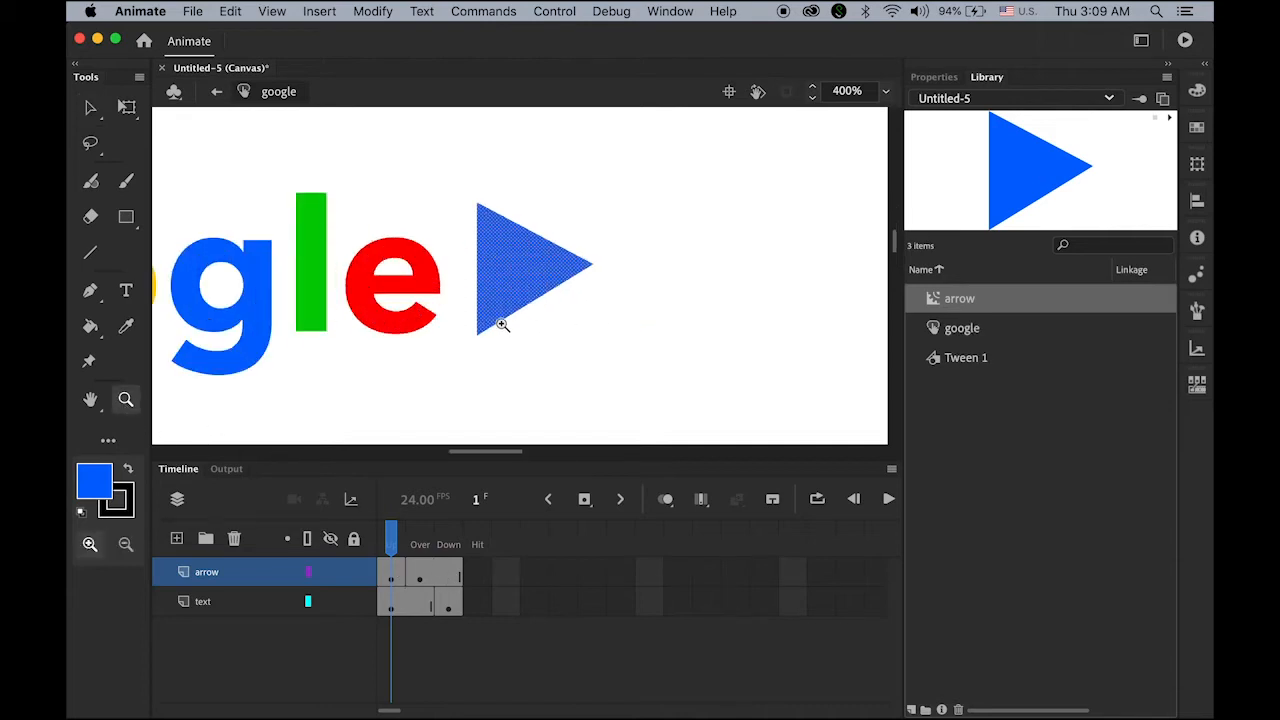
click(667, 500)
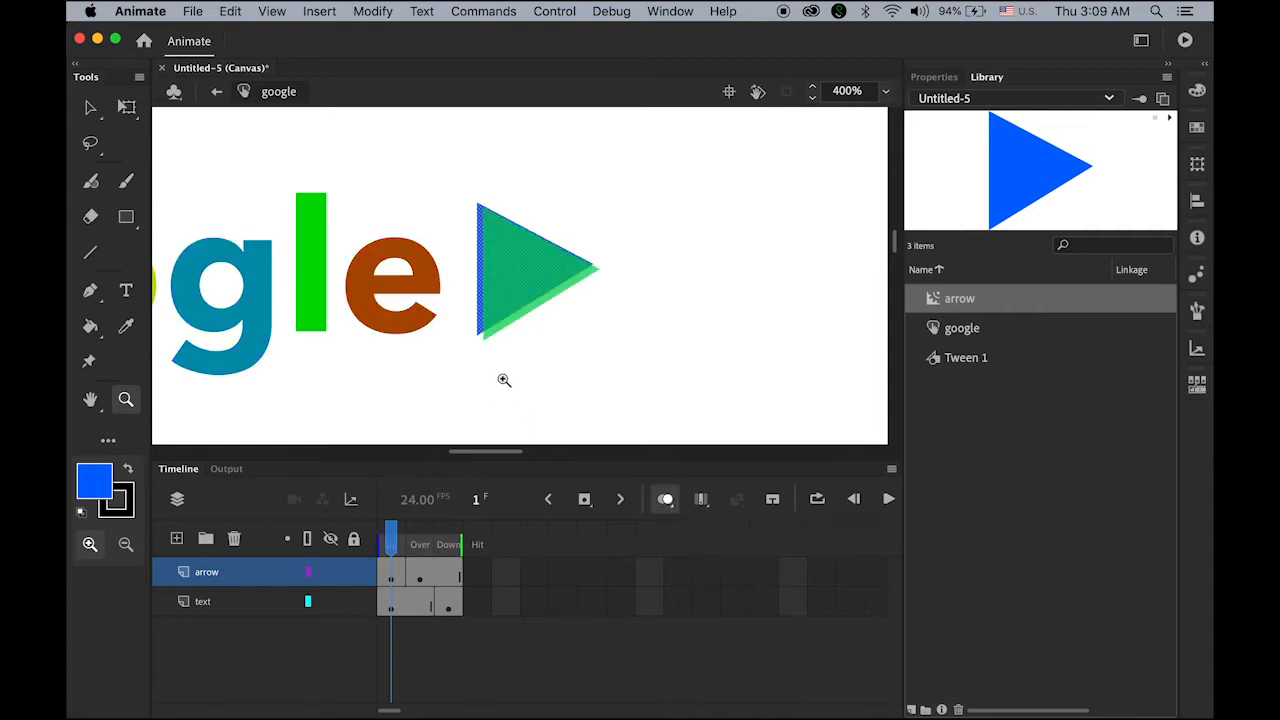
click(91, 107)
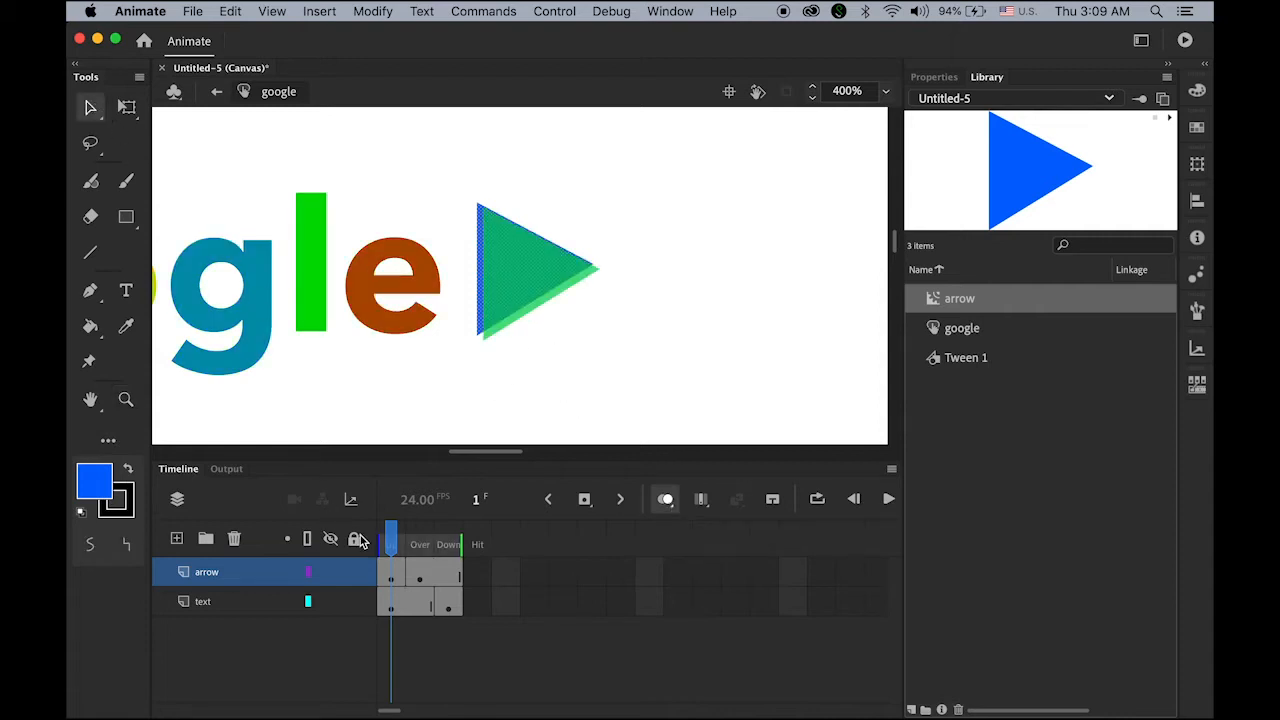
Step: Nudge the arrow movie clip in the Over frame left and up to line up exactly with the Up frame's triangle
click(428, 578)
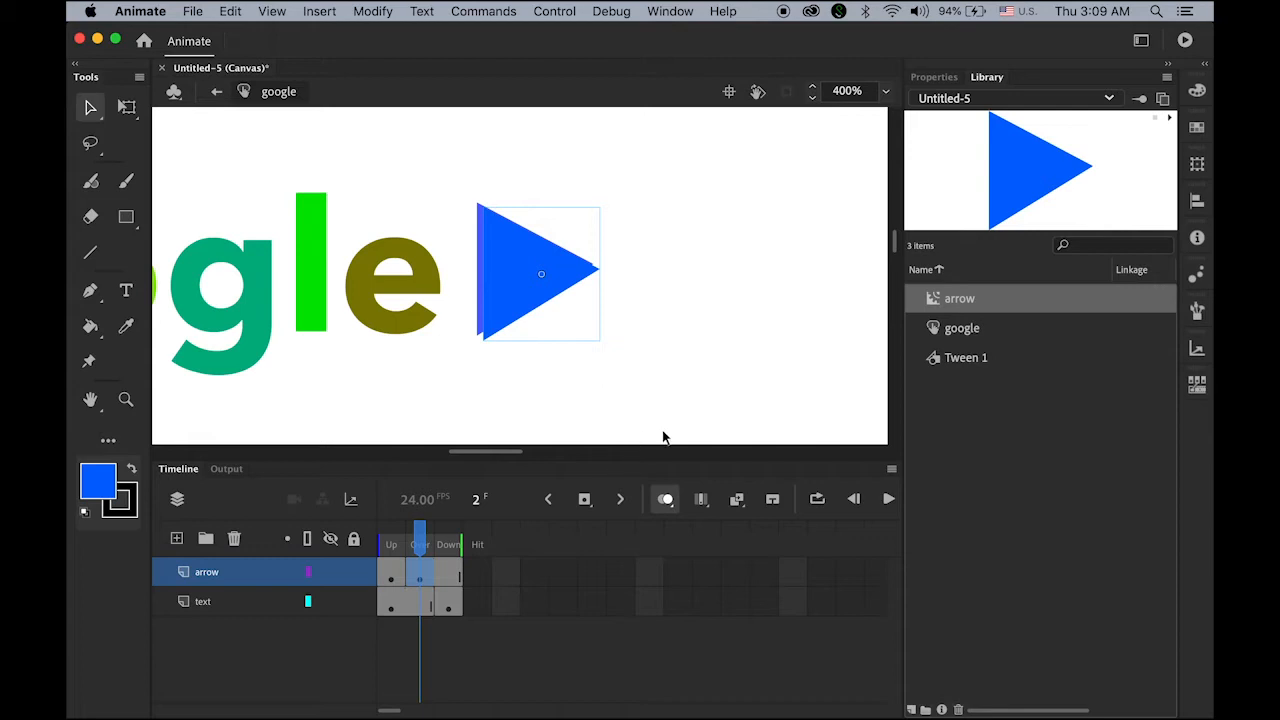
key(Left)
key(Left)
key(Left)
key(Left)
key(Left)
key(Left)
key(Left)
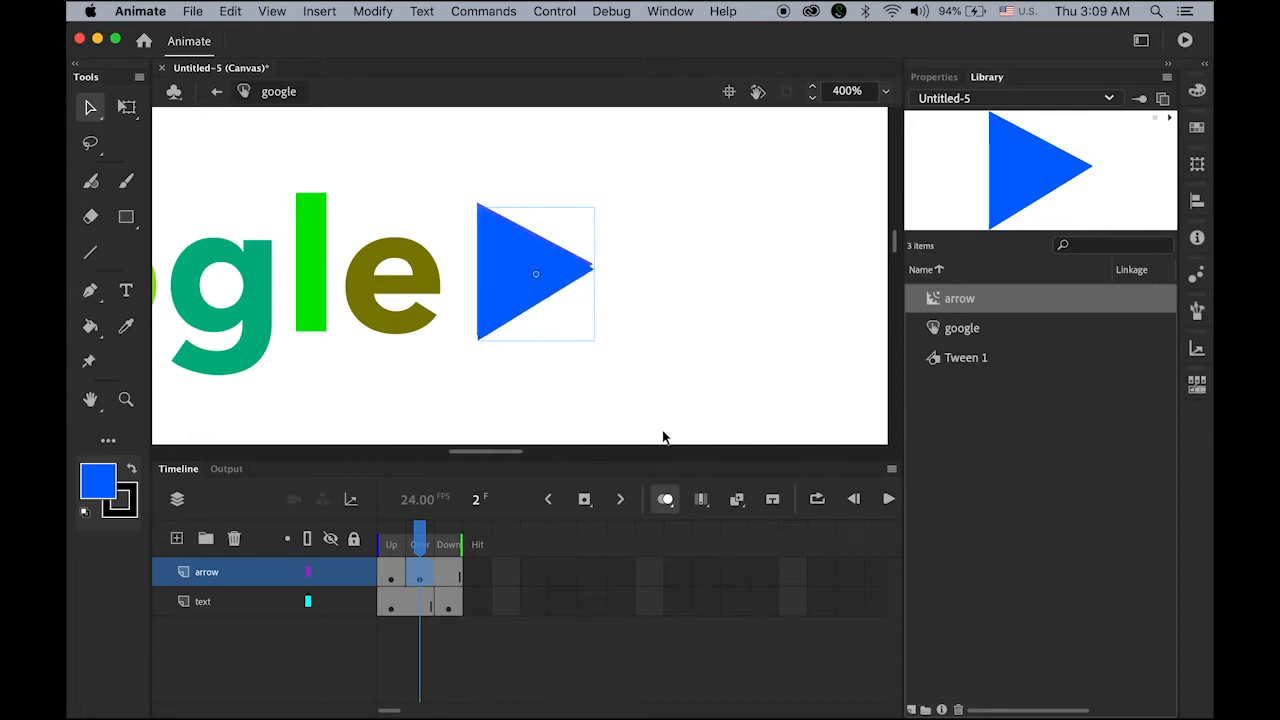
key(Up)
key(Up)
key(Up)
key(Up)
key(Up)
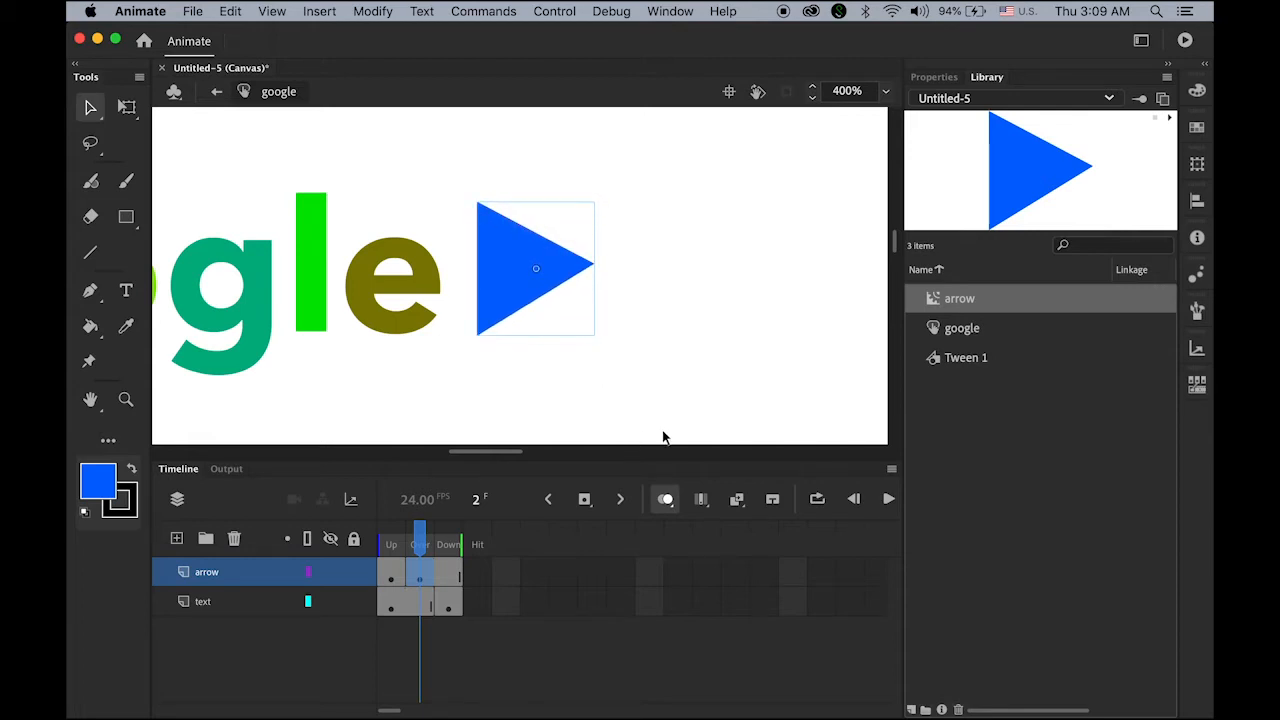
key(Down)
key(Left)
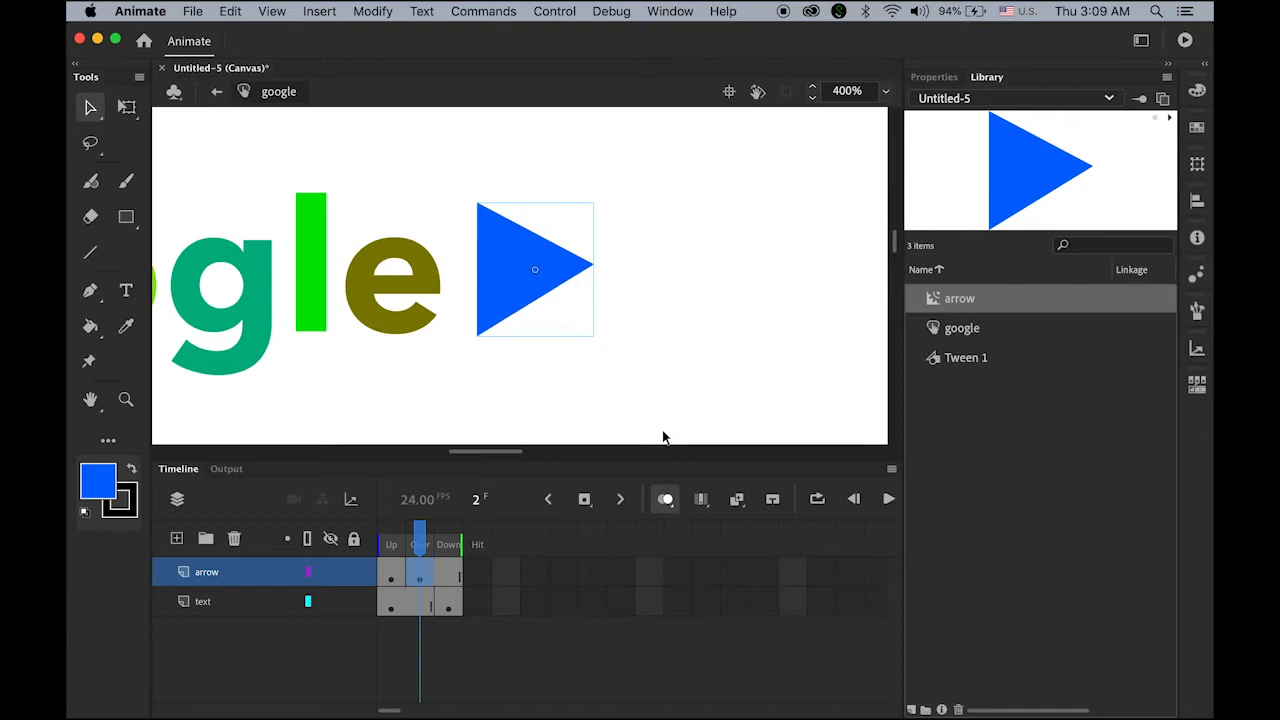
click(662, 437)
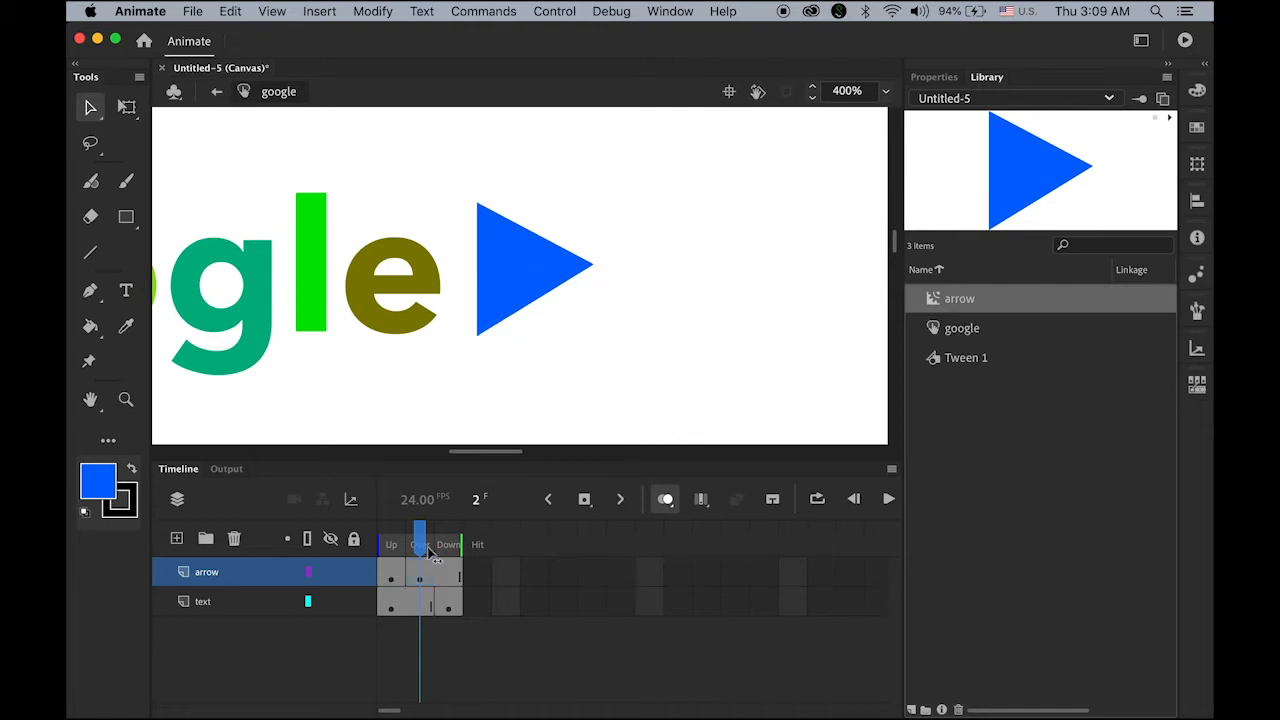
click(393, 577)
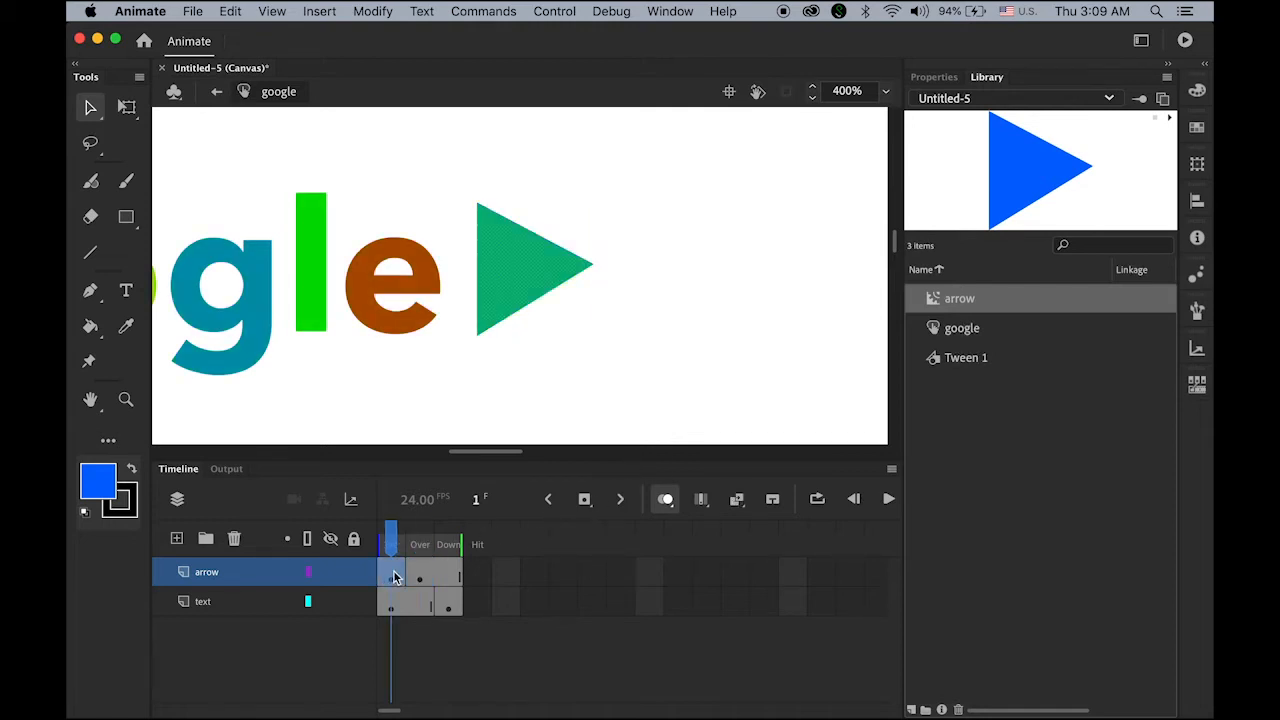
Step: Turn off onion skinning, restore the view to 100% and check the arrow's alignment between the Over and Up frames
click(420, 578)
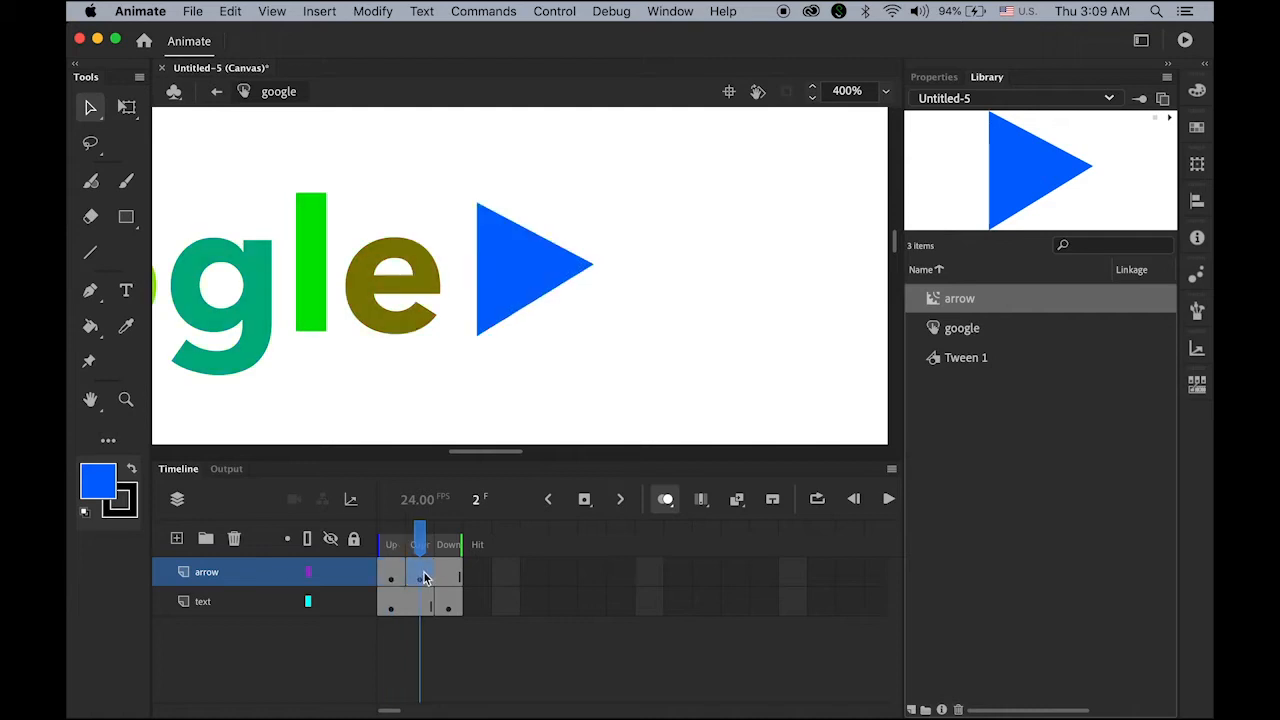
click(666, 500)
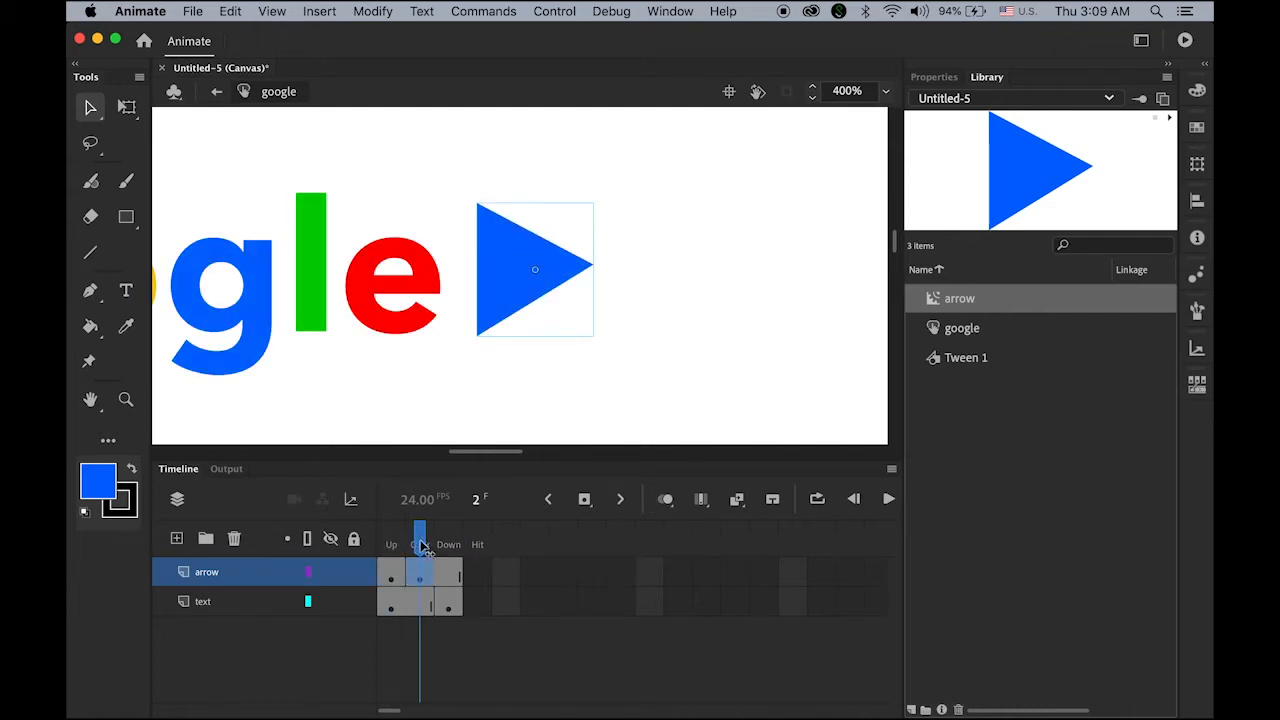
mouse_move(424, 546)
mouse_down()
mouse_move(390, 548)
mouse_move(449, 555)
mouse_move(391, 552)
mouse_move(428, 566)
mouse_up()
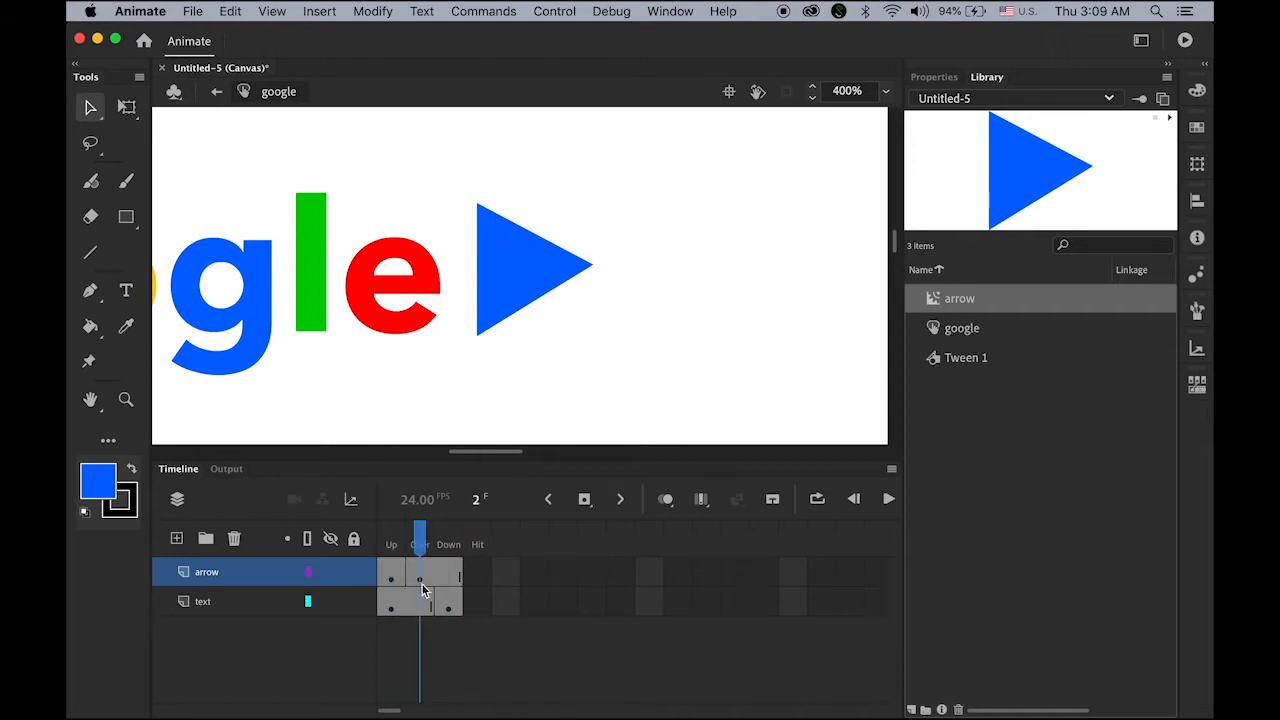
click(427, 575)
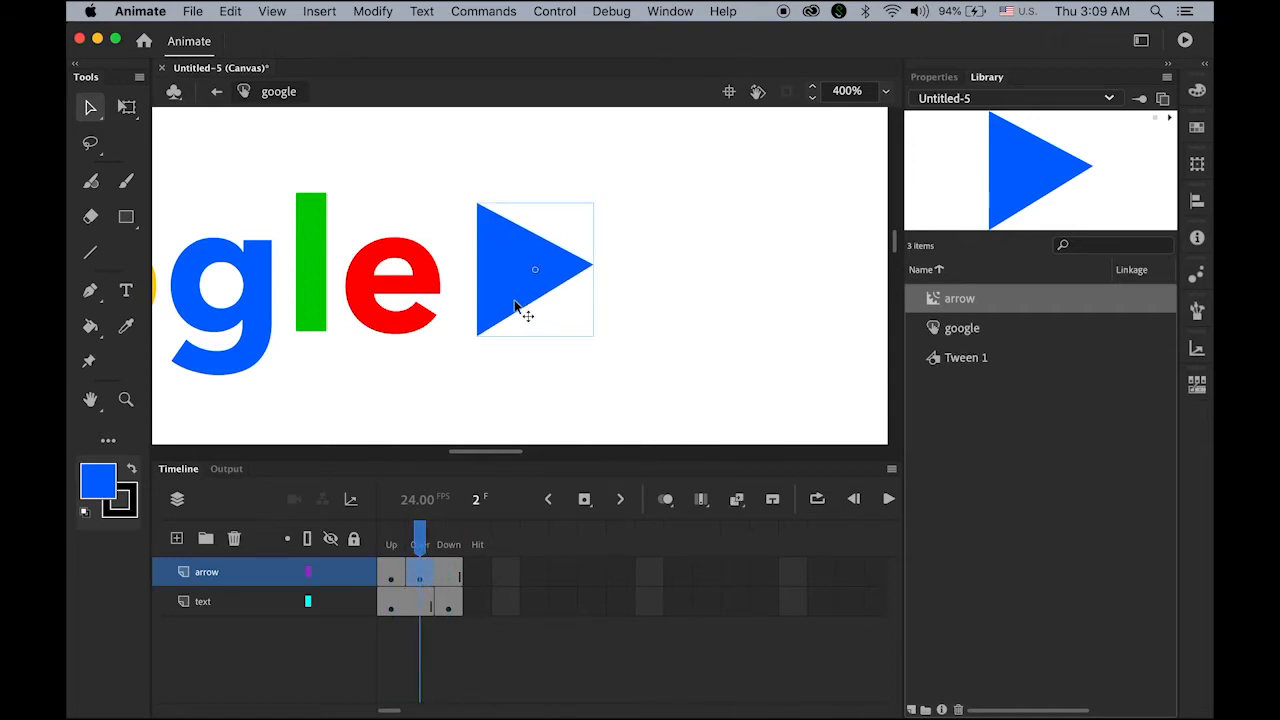
mouse_move(420, 548)
mouse_down()
mouse_move(391, 549)
mouse_move(420, 550)
mouse_up()
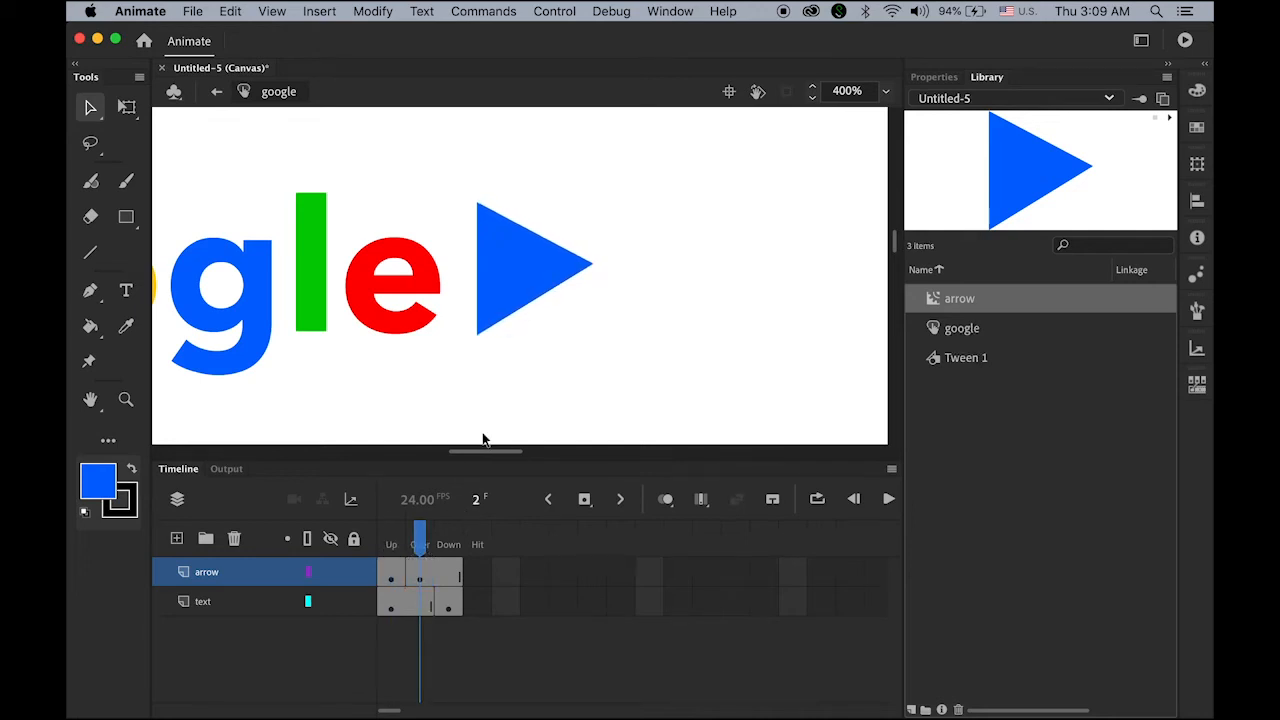
double_click(126, 399)
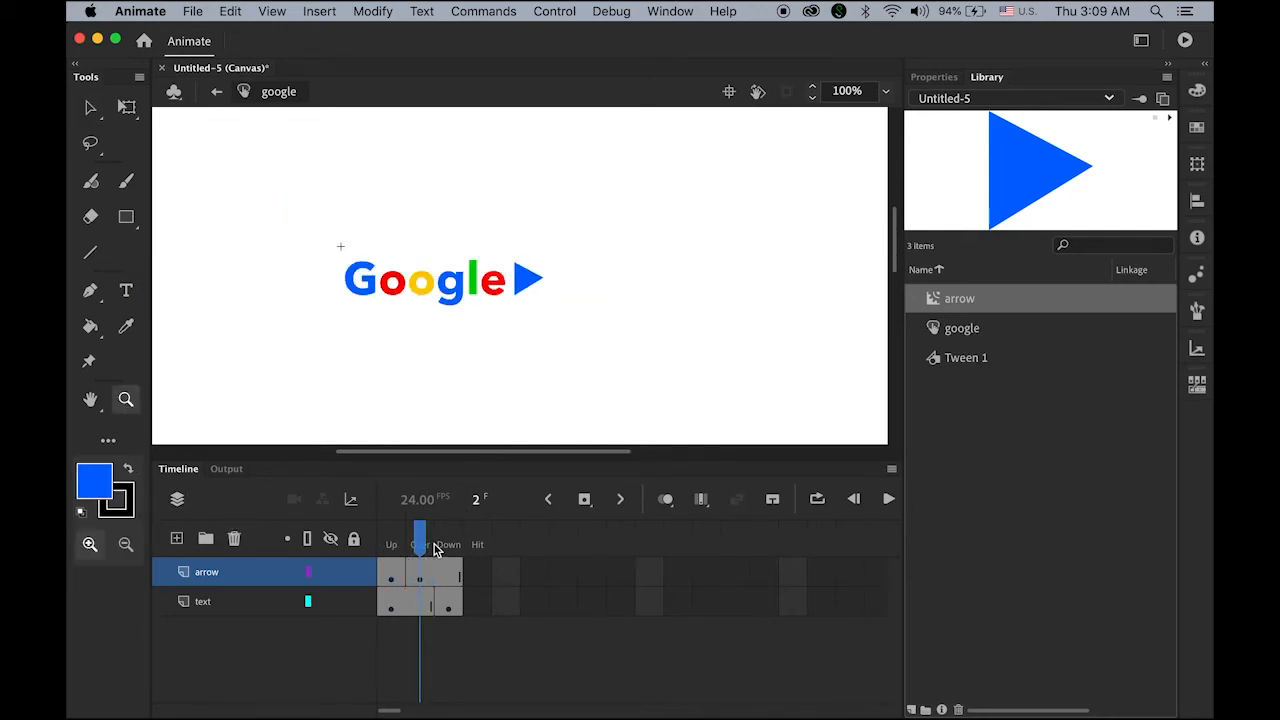
drag(420, 549, 391, 560)
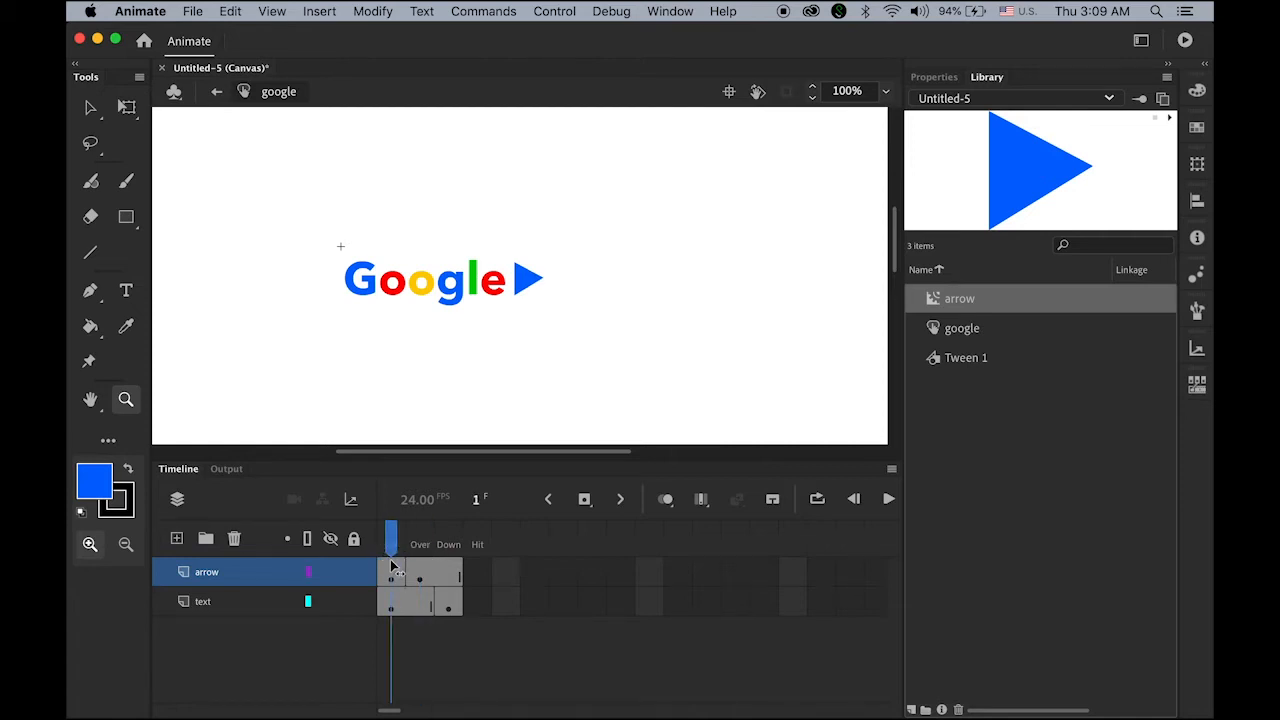
Step: Return to Scene 1 and place the google button symbol from the library on the upper middle of the stage
click(221, 95)
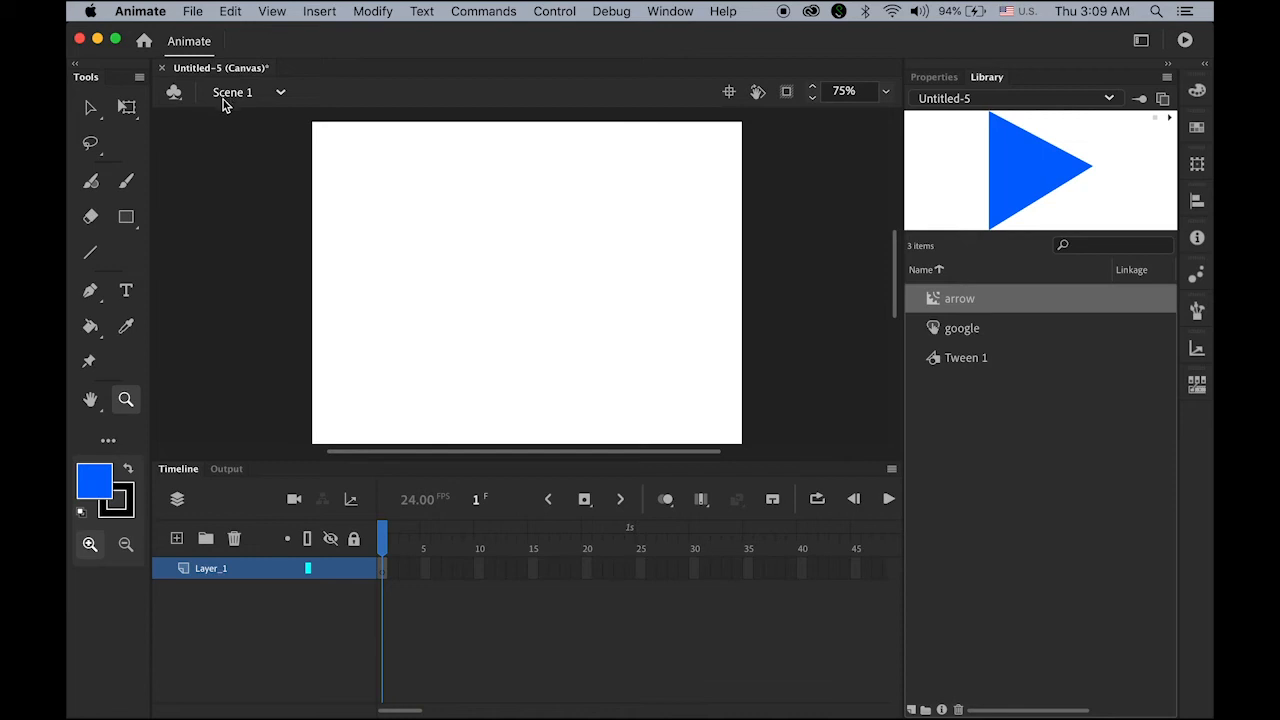
click(92, 108)
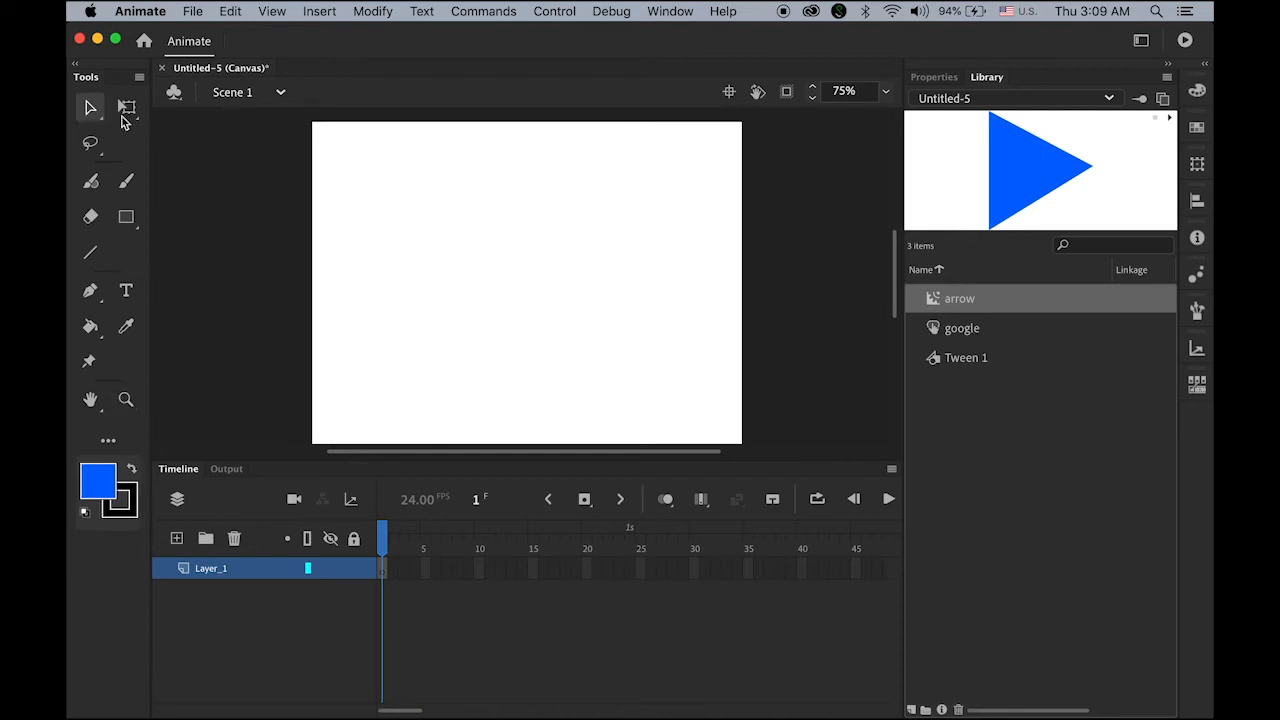
click(948, 336)
drag(946, 336, 549, 257)
click(806, 414)
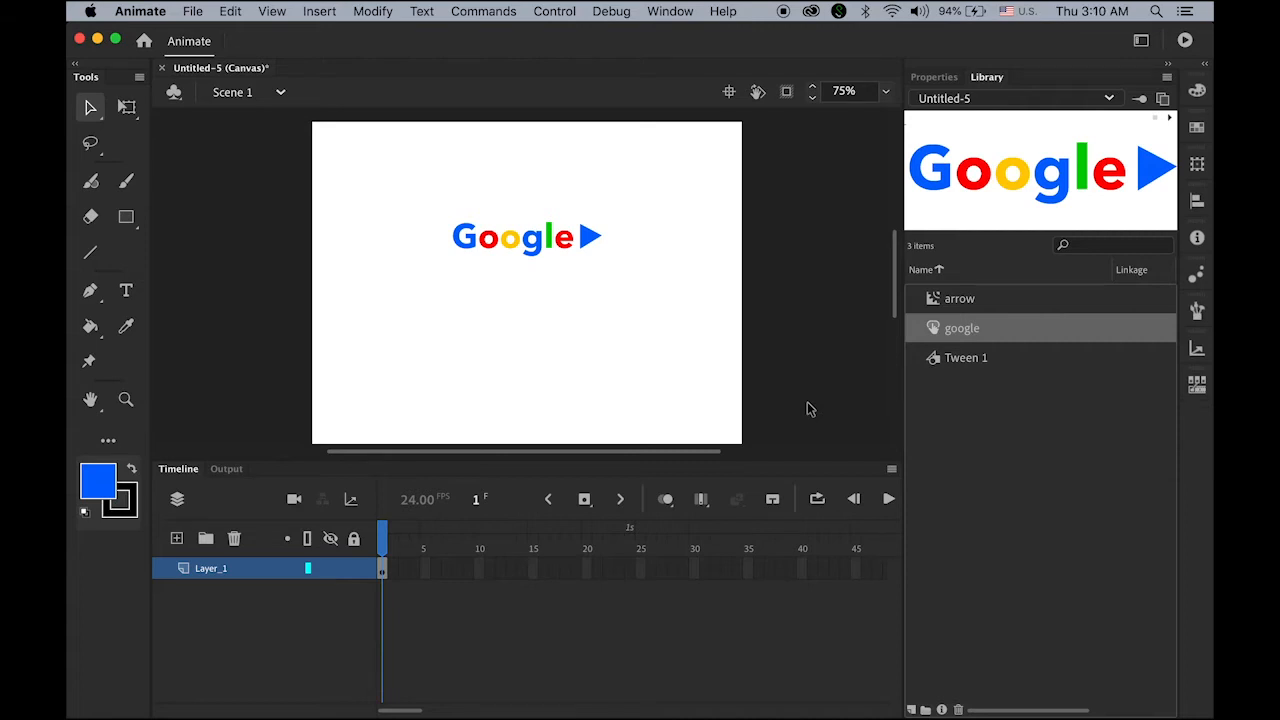
Step: Test the movie in the browser to check the Google button's rollover, and return to Animate
click(578, 14)
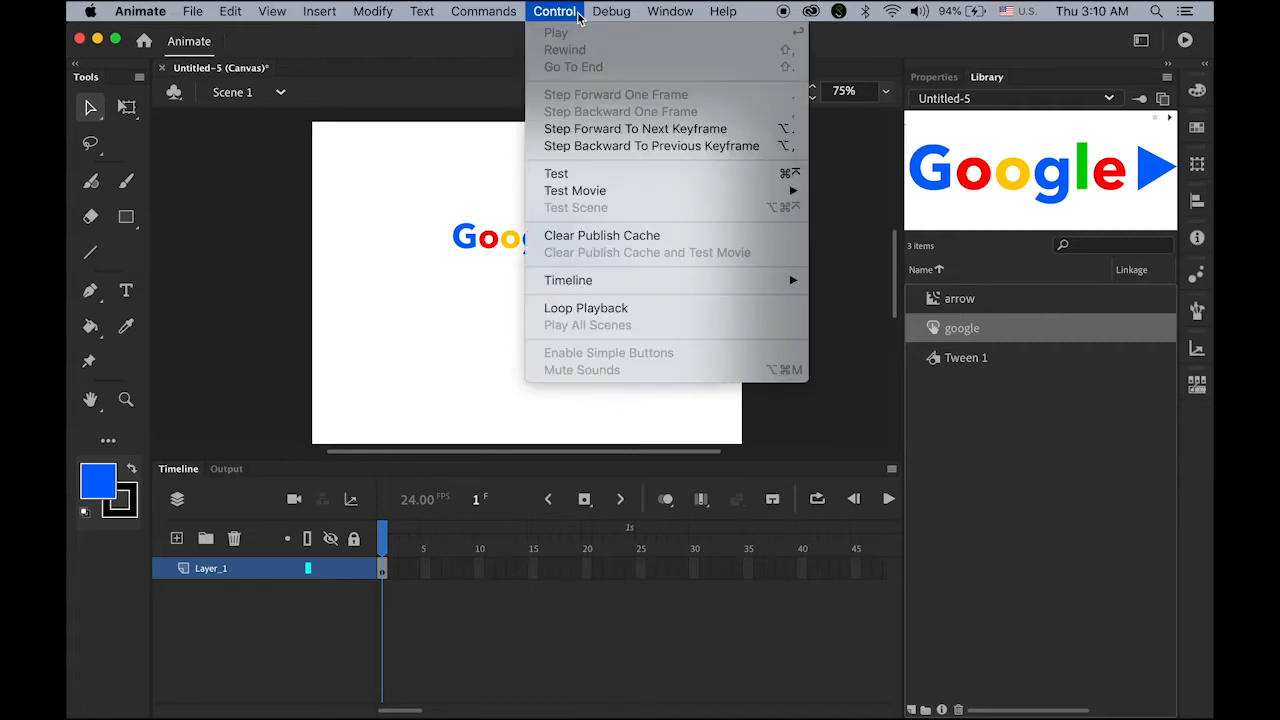
mouse_move(618, 197)
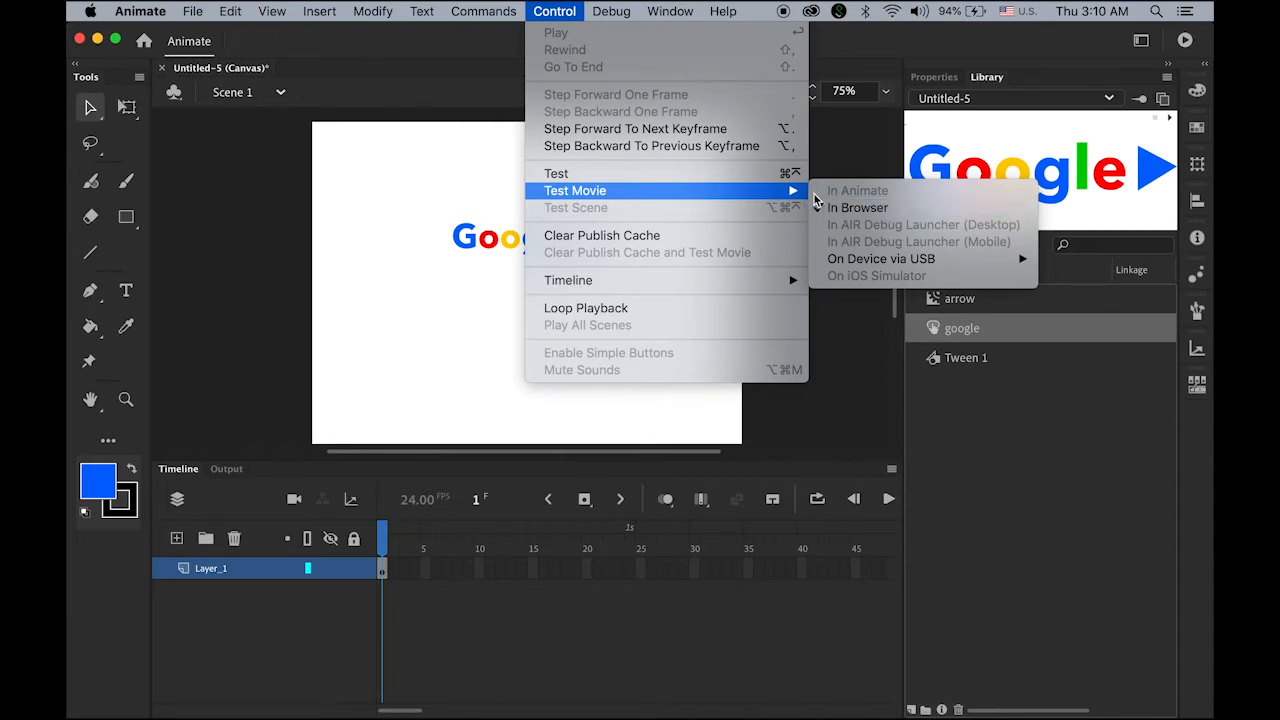
click(850, 207)
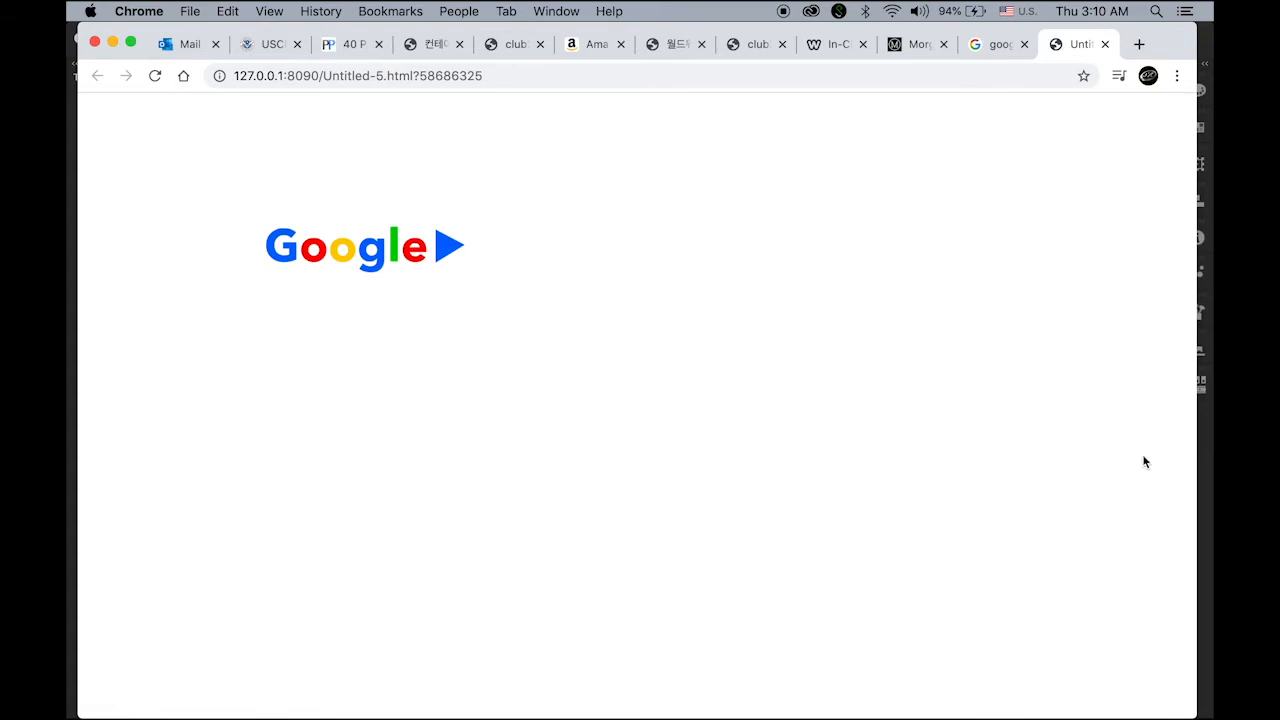
click(1207, 470)
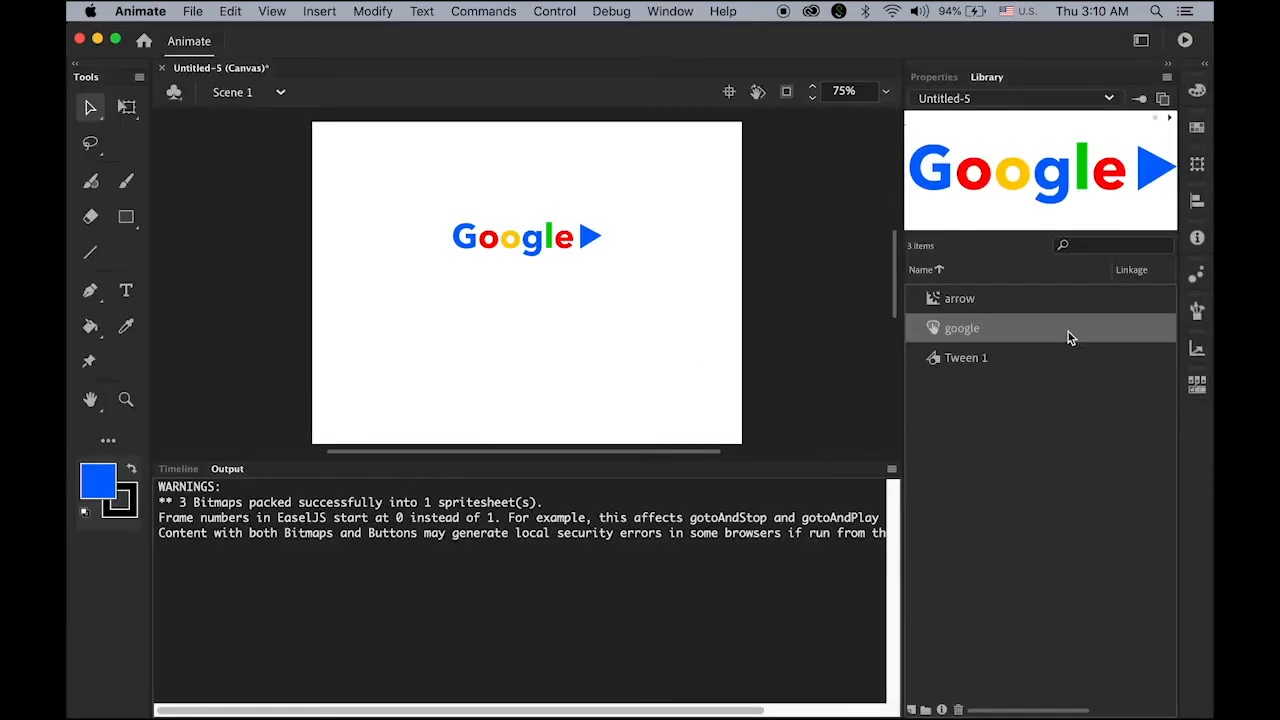
Step: Reopen the google button symbol for editing and insert keyframes in the Hit frame of the text and arrow layers
click(933, 334)
double_click(933, 334)
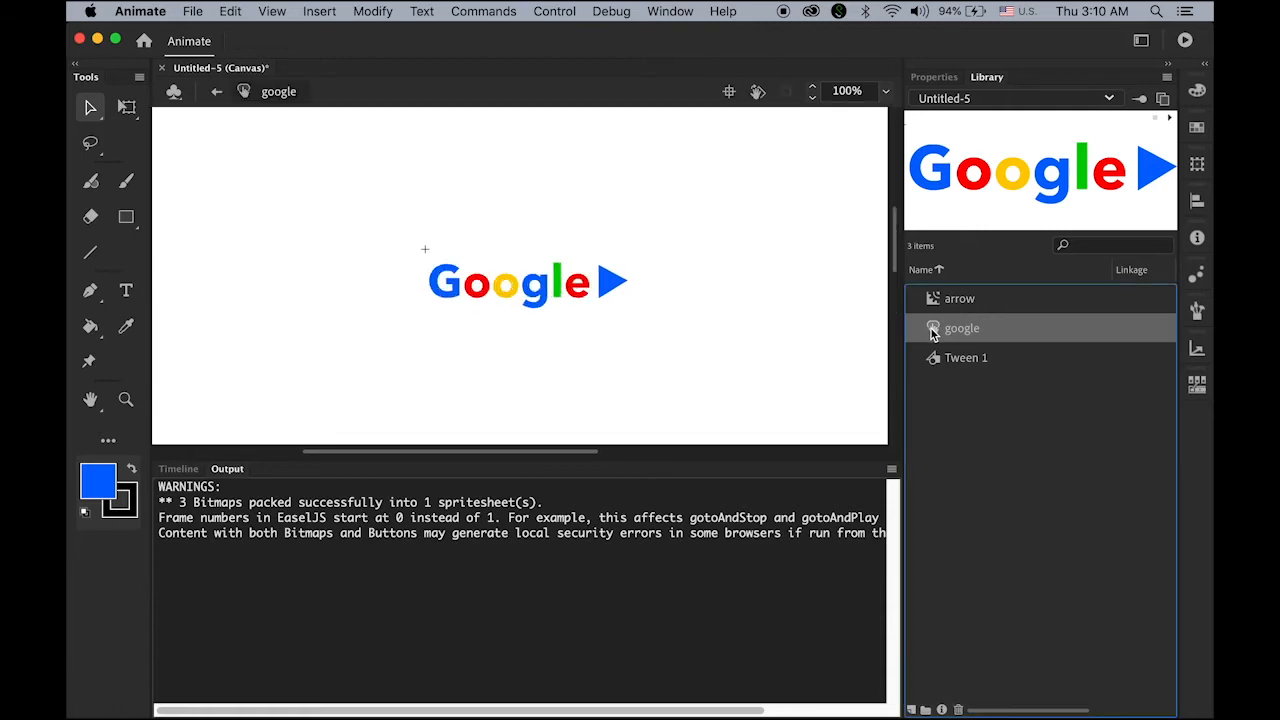
click(180, 469)
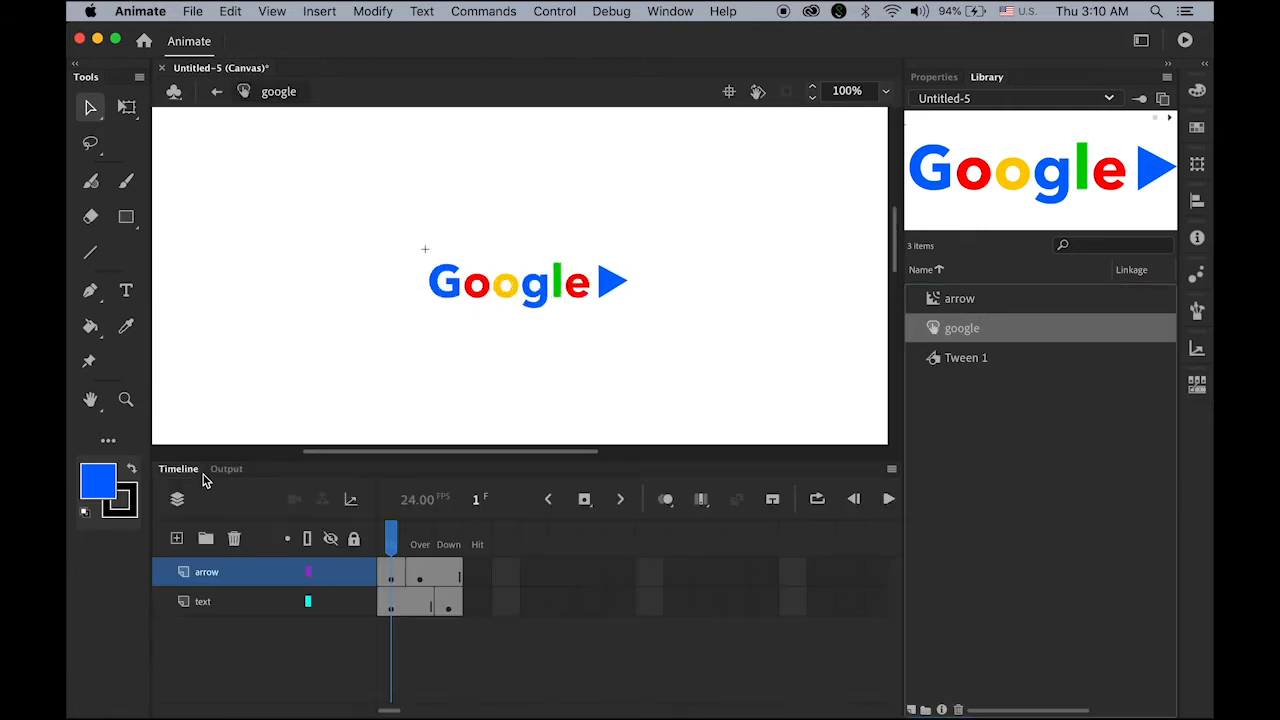
click(475, 603)
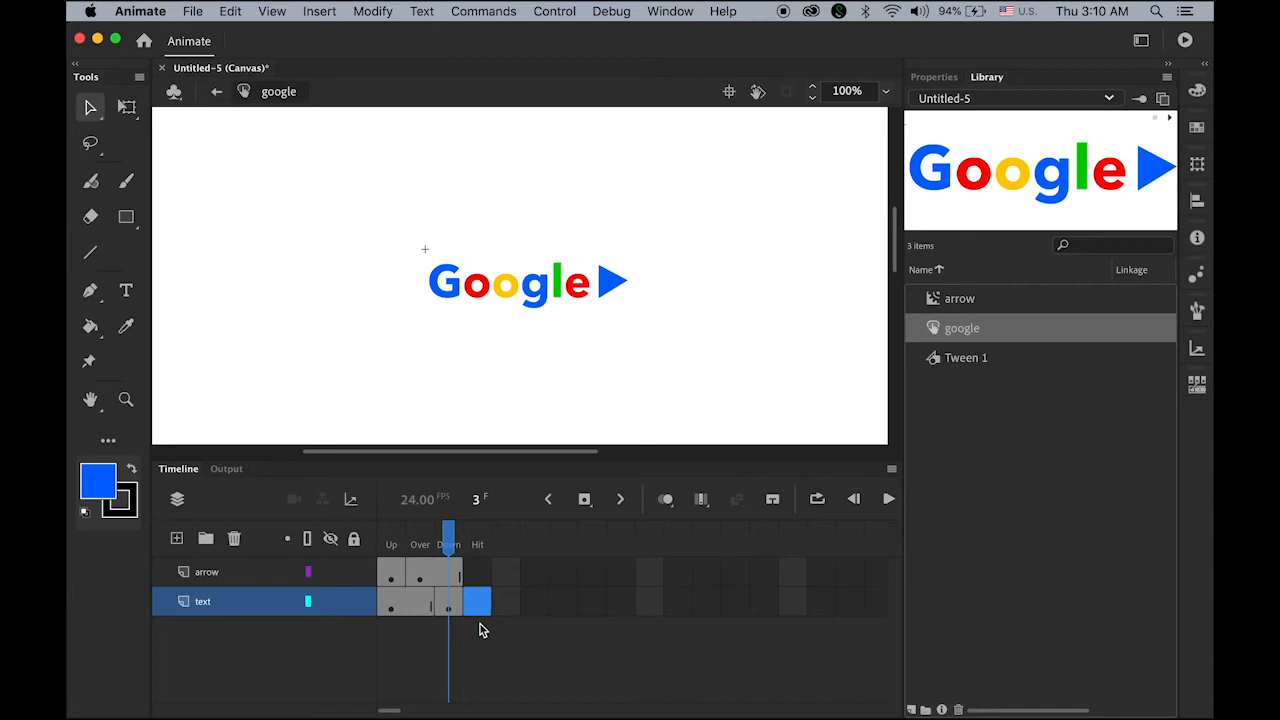
click(585, 500)
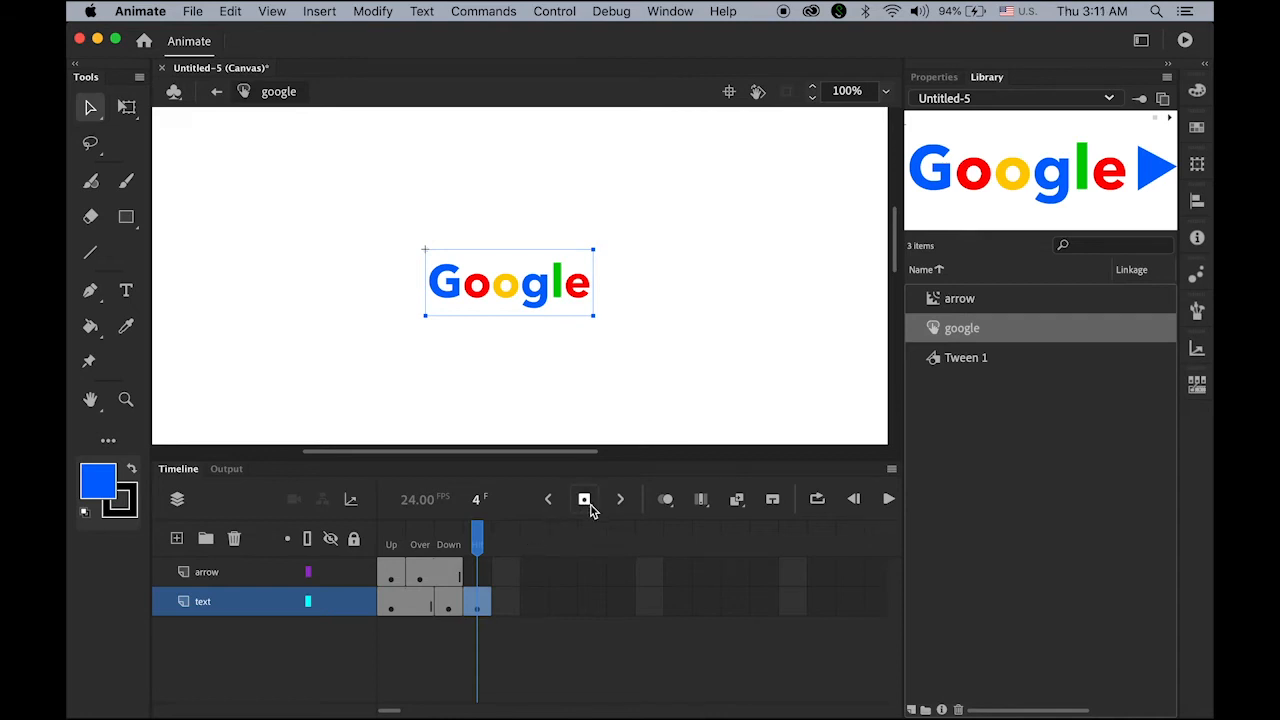
click(481, 577)
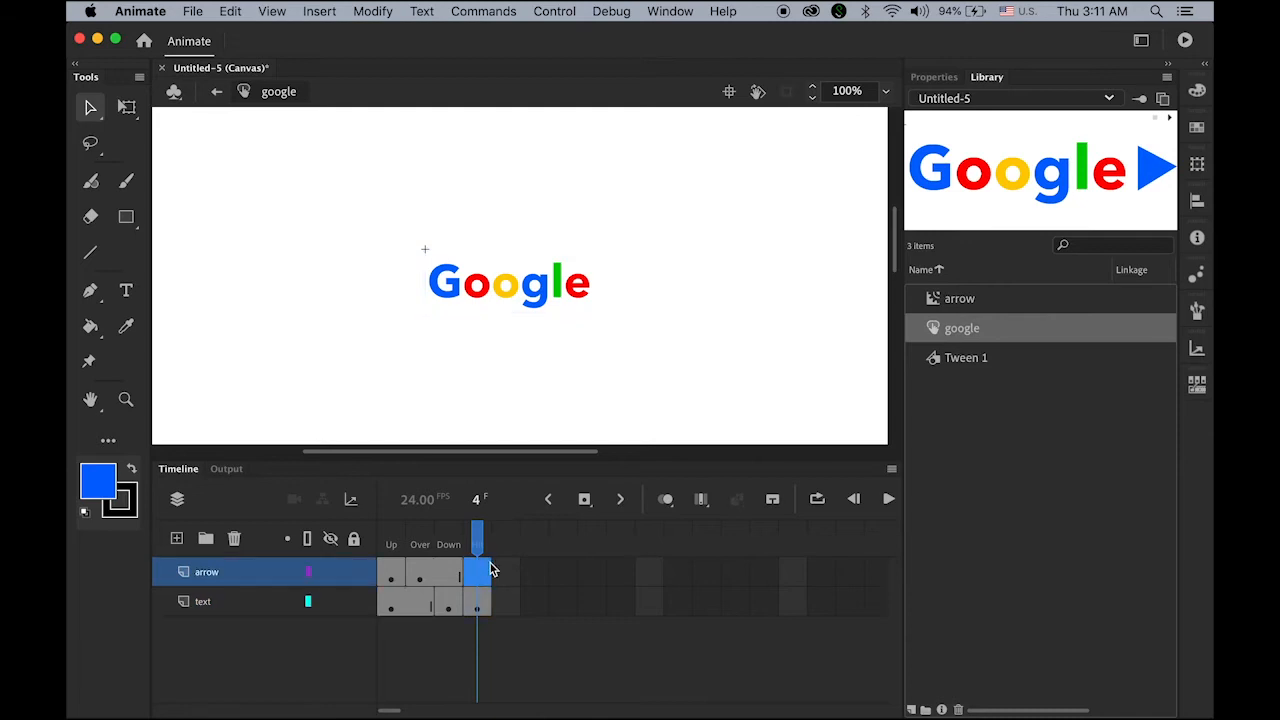
click(586, 501)
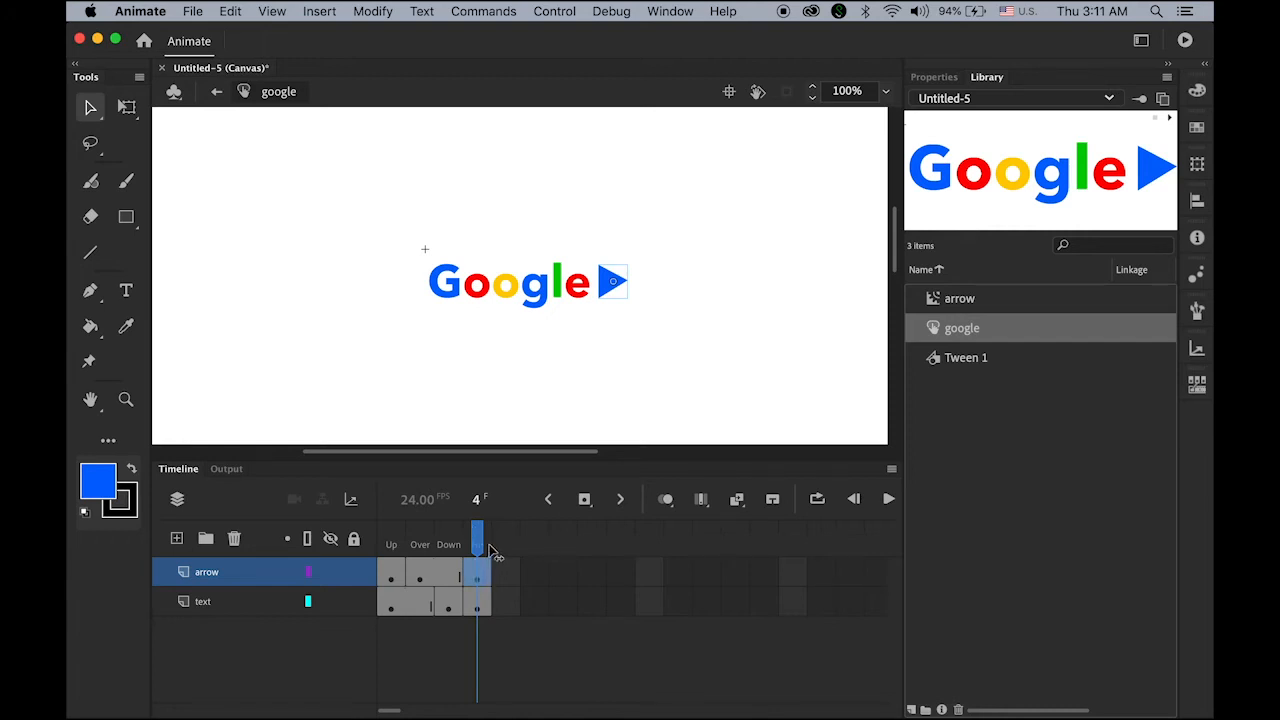
Step: Draw a filled rounded rectangle covering the whole Google text and arrow in the Hit frame, and test the movie from Scene 1
click(132, 221)
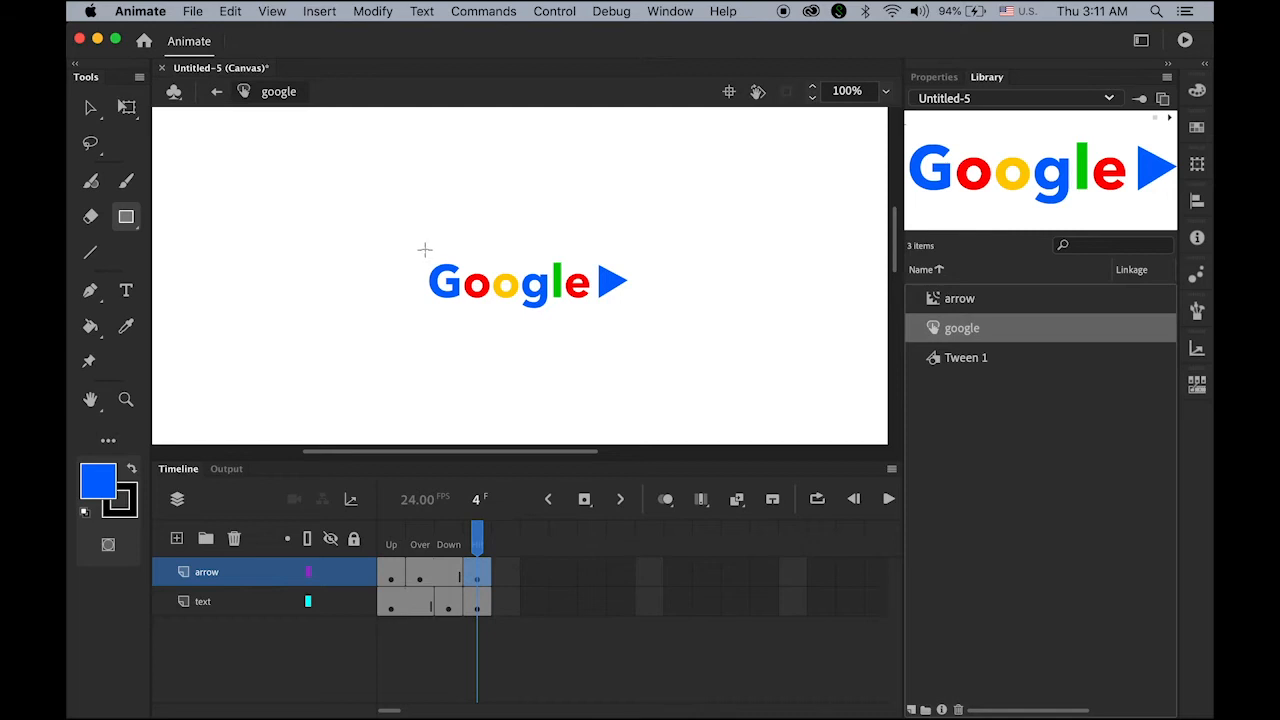
mouse_move(425, 249)
mouse_down()
mouse_move(599, 322)
mouse_move(633, 313)
mouse_up()
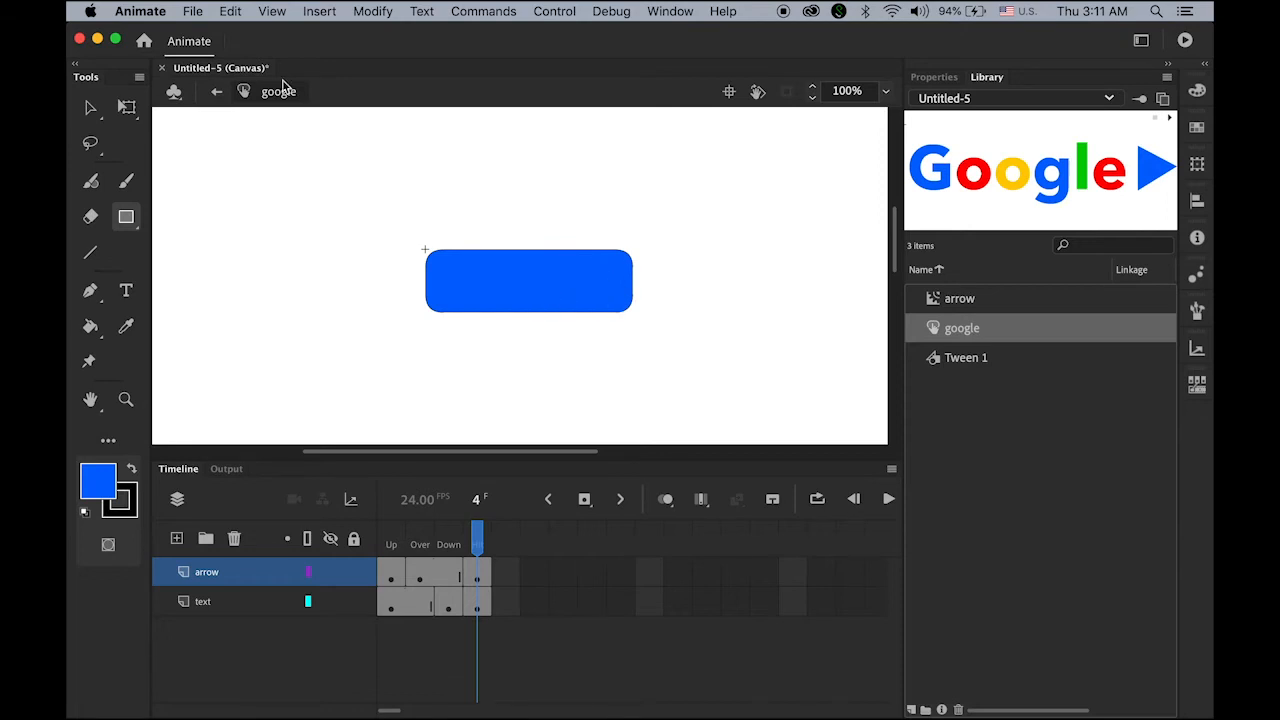
click(217, 92)
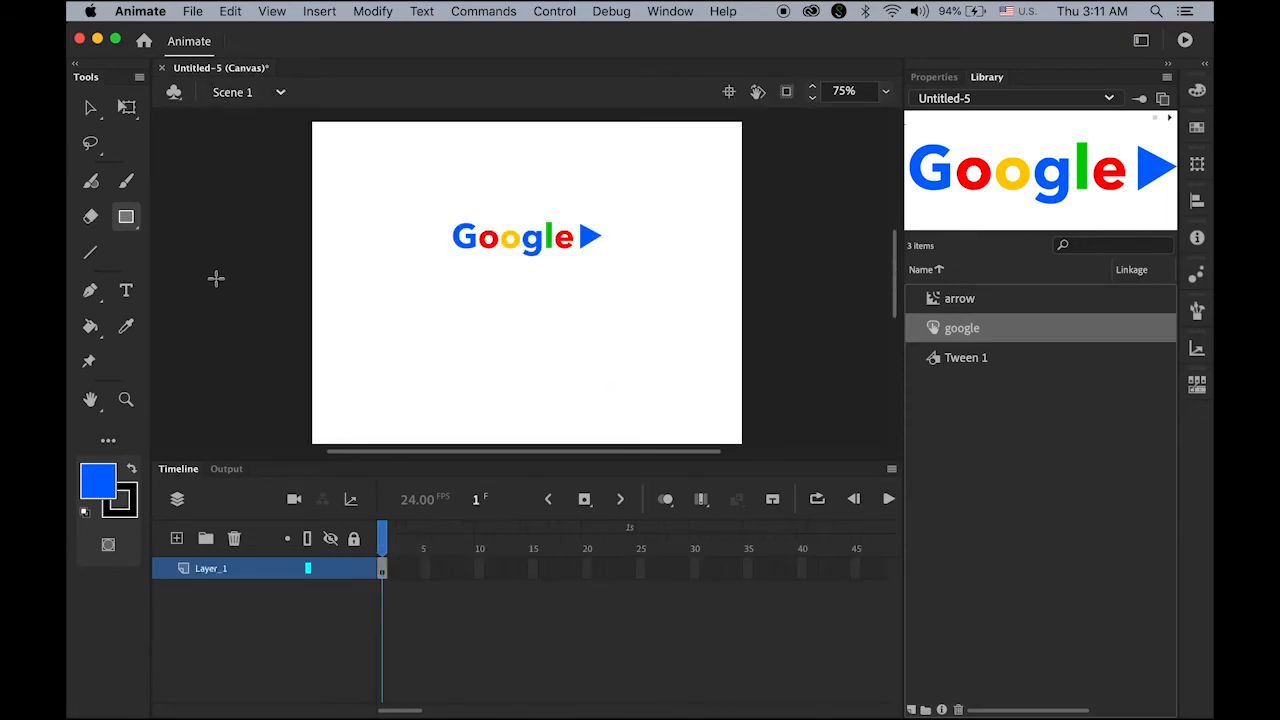
key(super+Return)
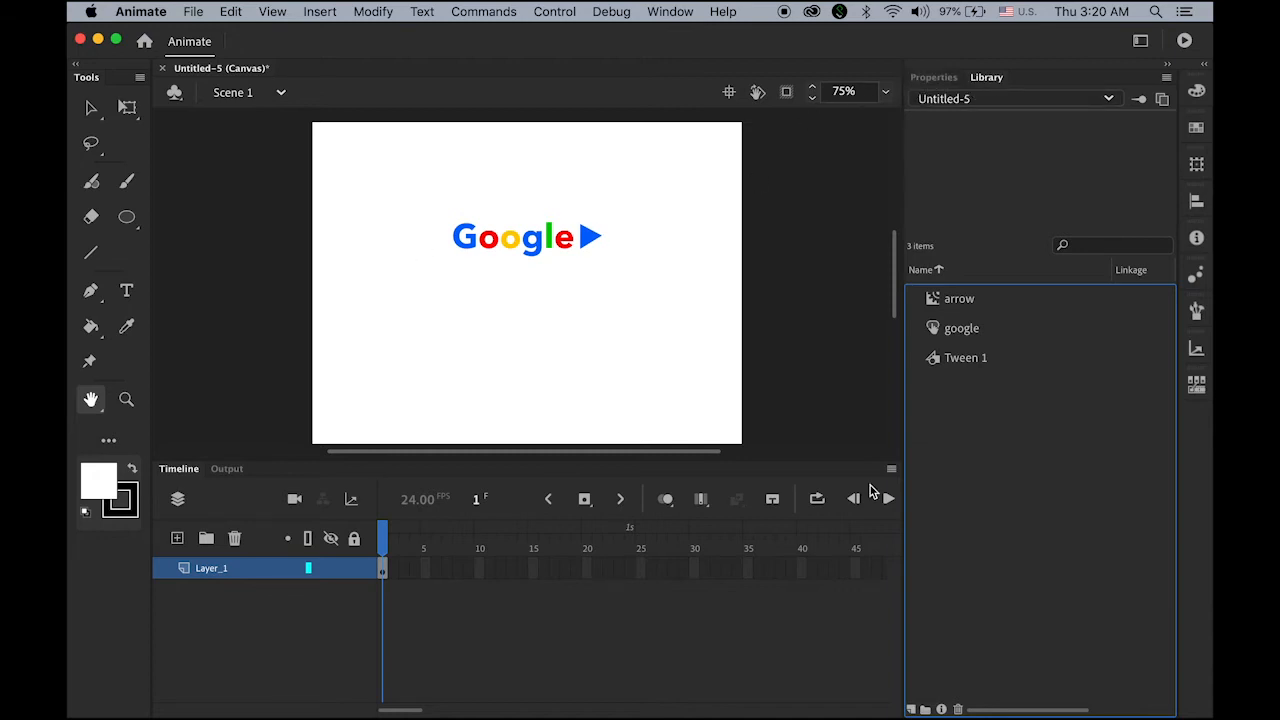
Step: Create a new Button symbol named youtube
click(912, 711)
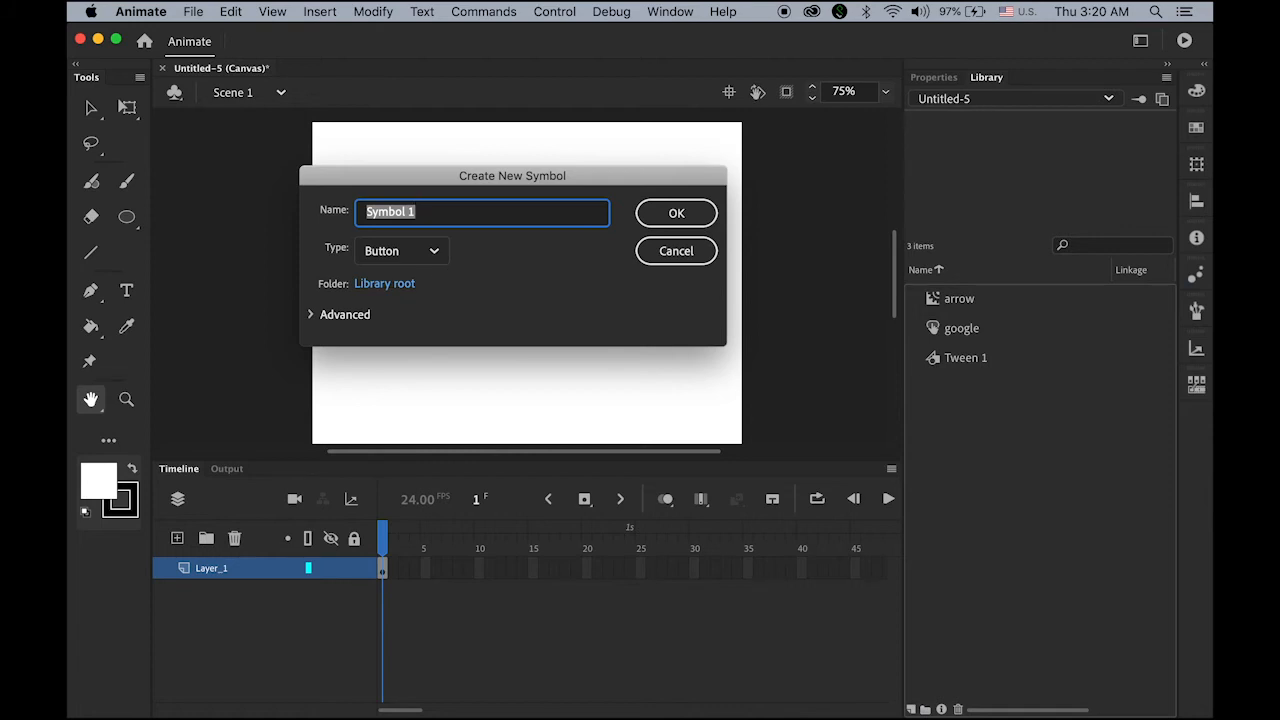
text(Youtube)
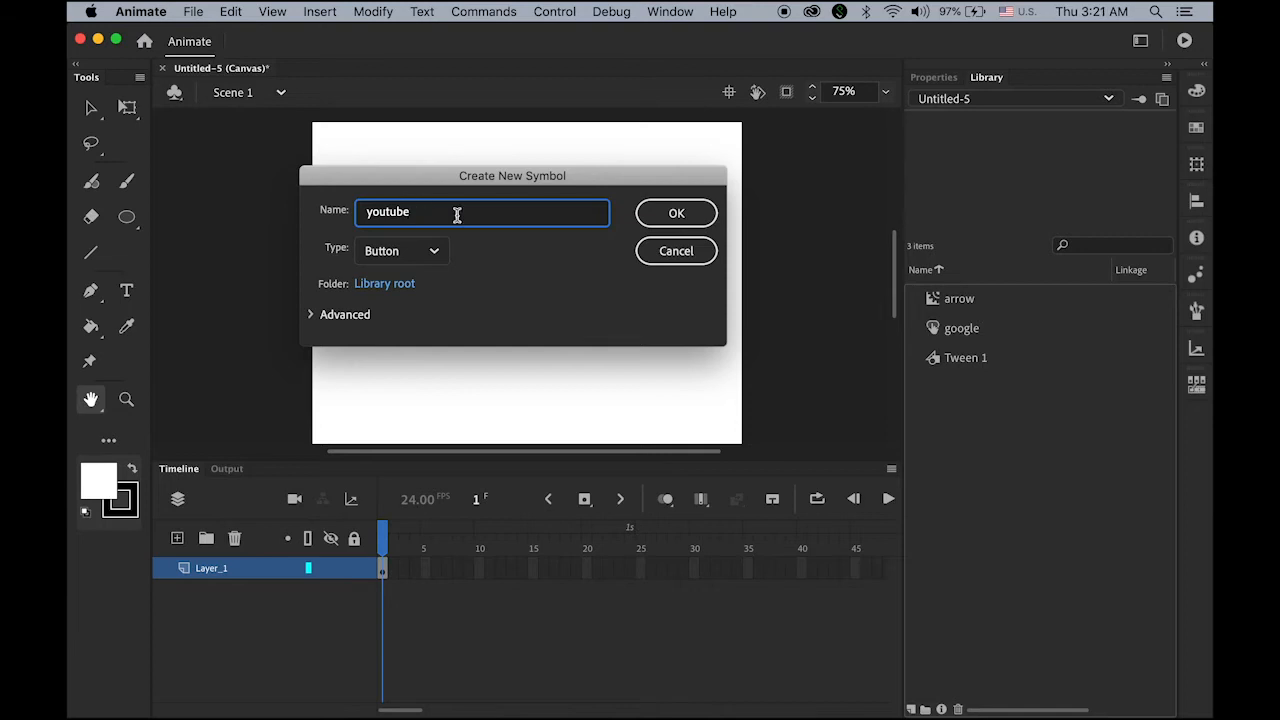
click(694, 213)
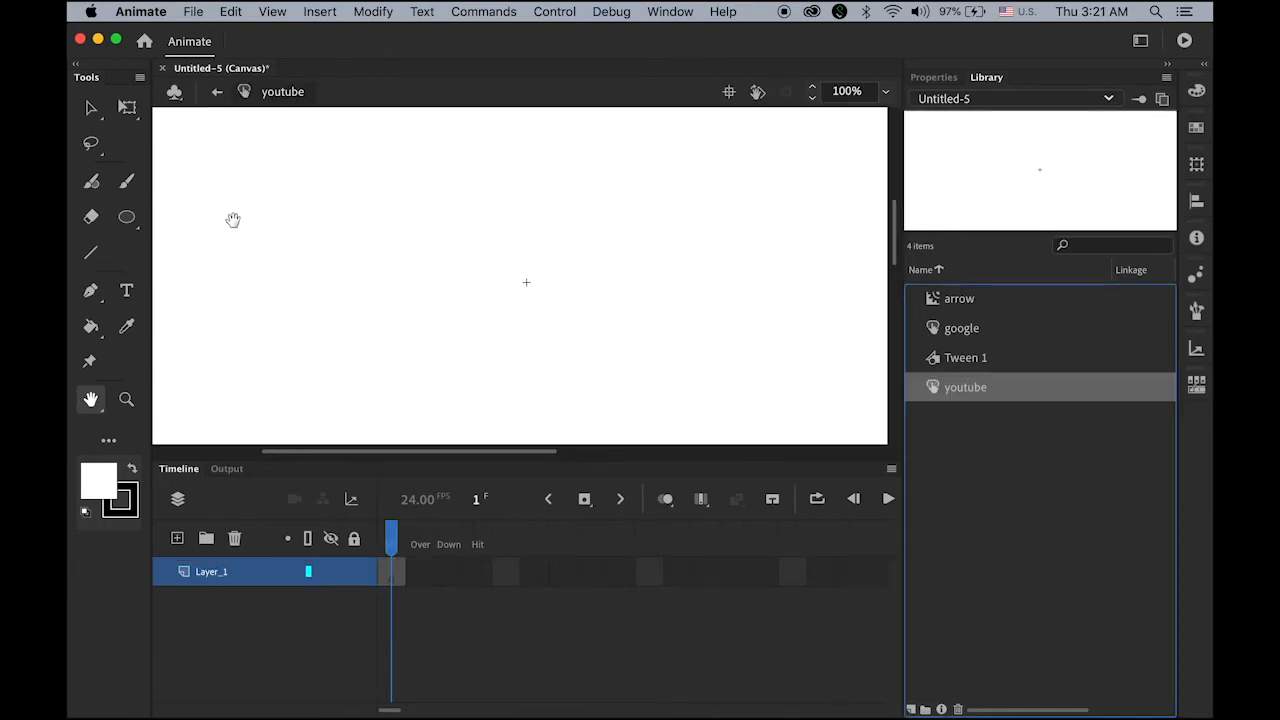
Step: Add the static text "YouTube" beside the registration point in the Up frame of the youtube button
click(126, 293)
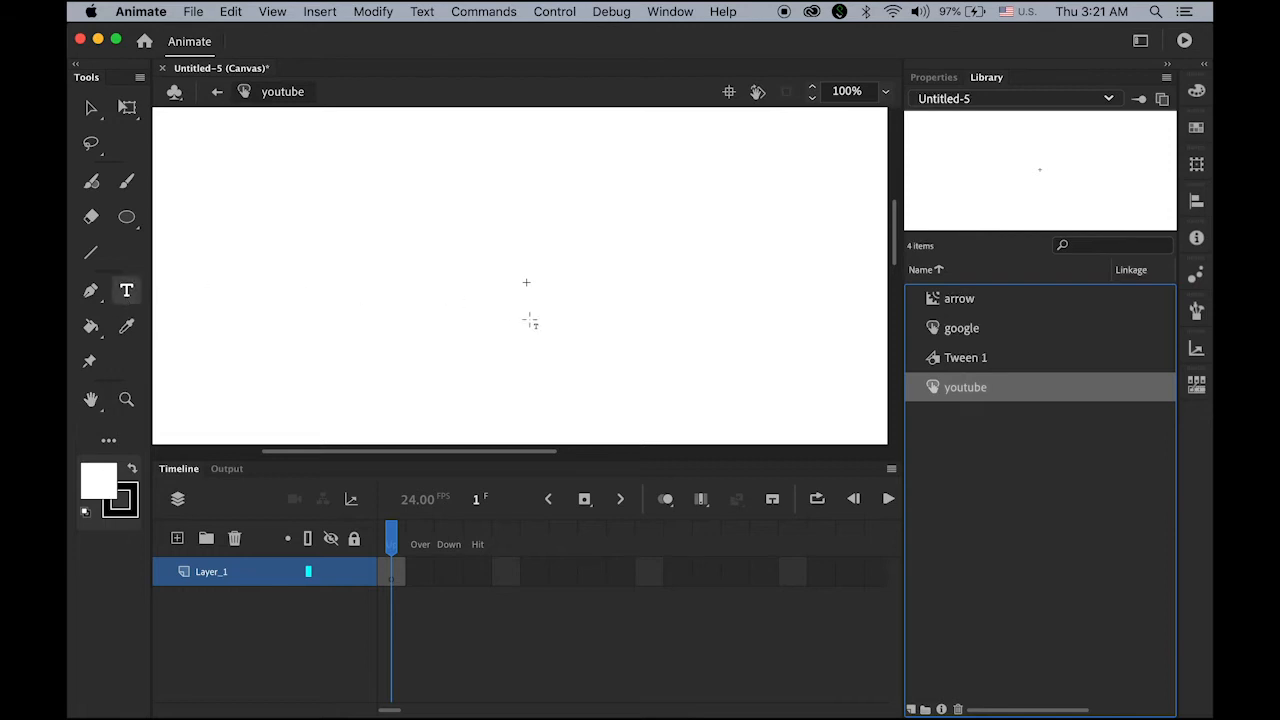
click(534, 280)
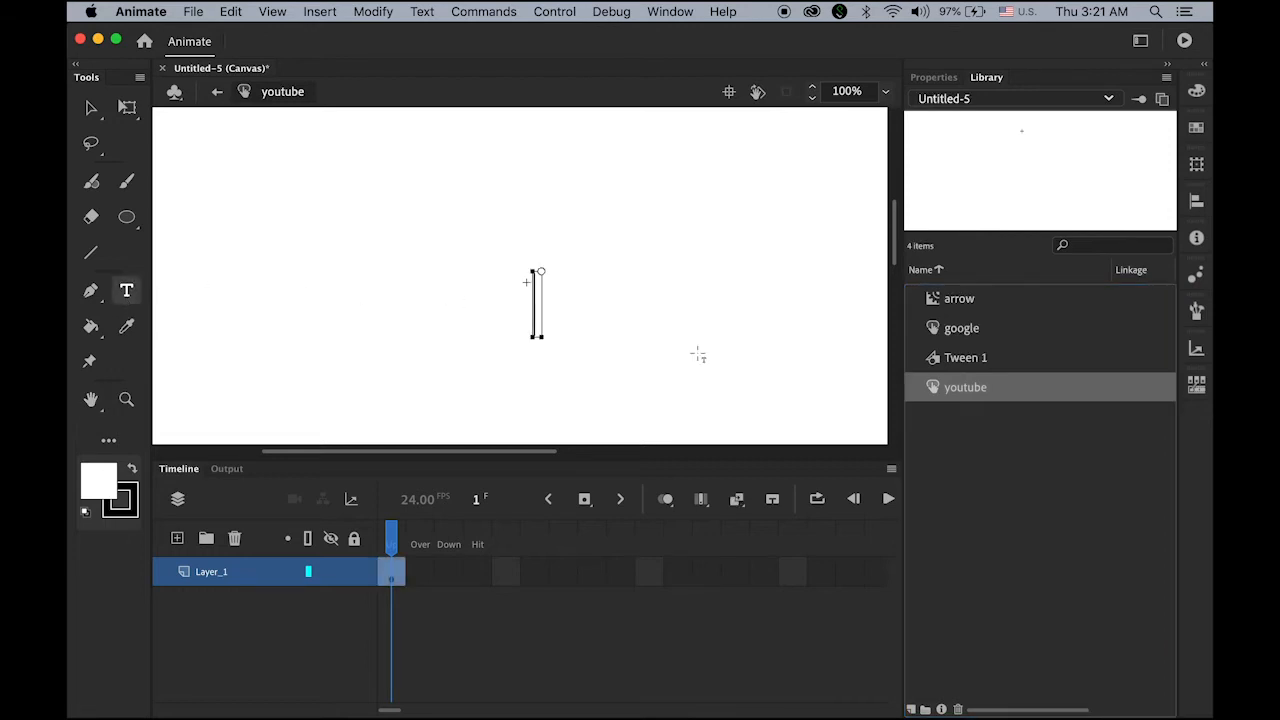
text(YouTube)
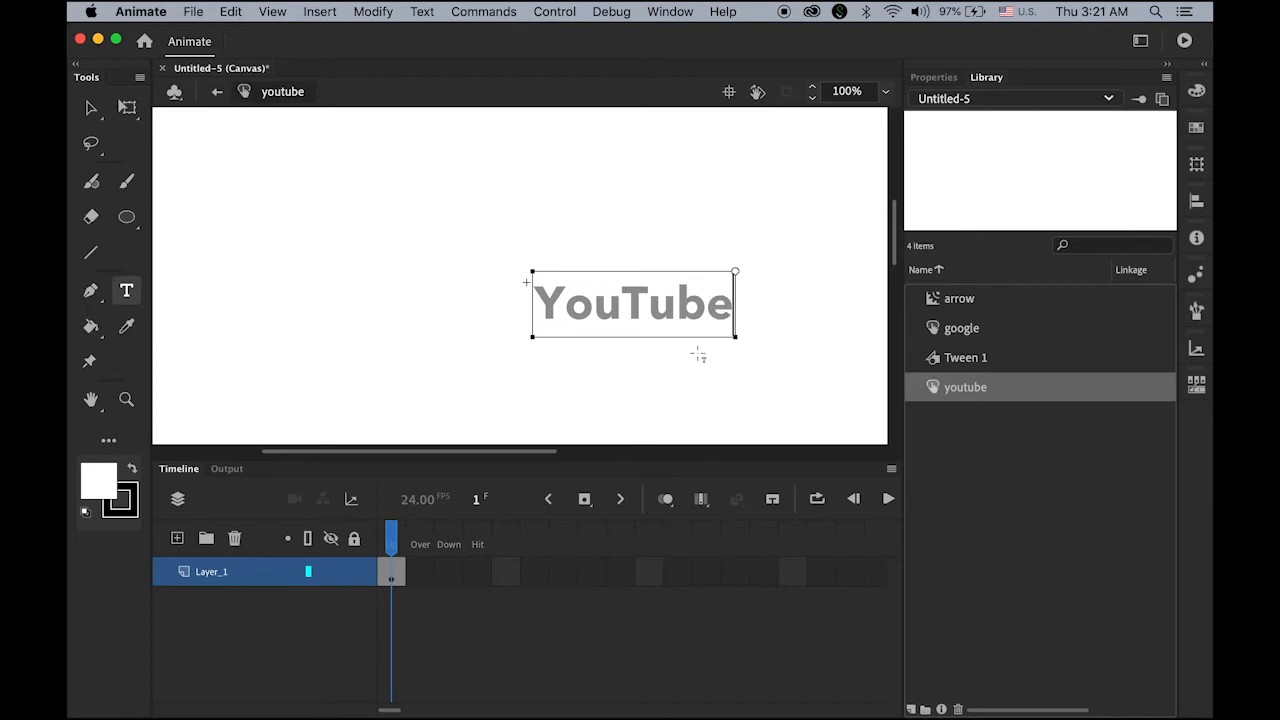
Step: Set the fill color of the whole YouTube text to black (#000000)
click(91, 108)
click(127, 291)
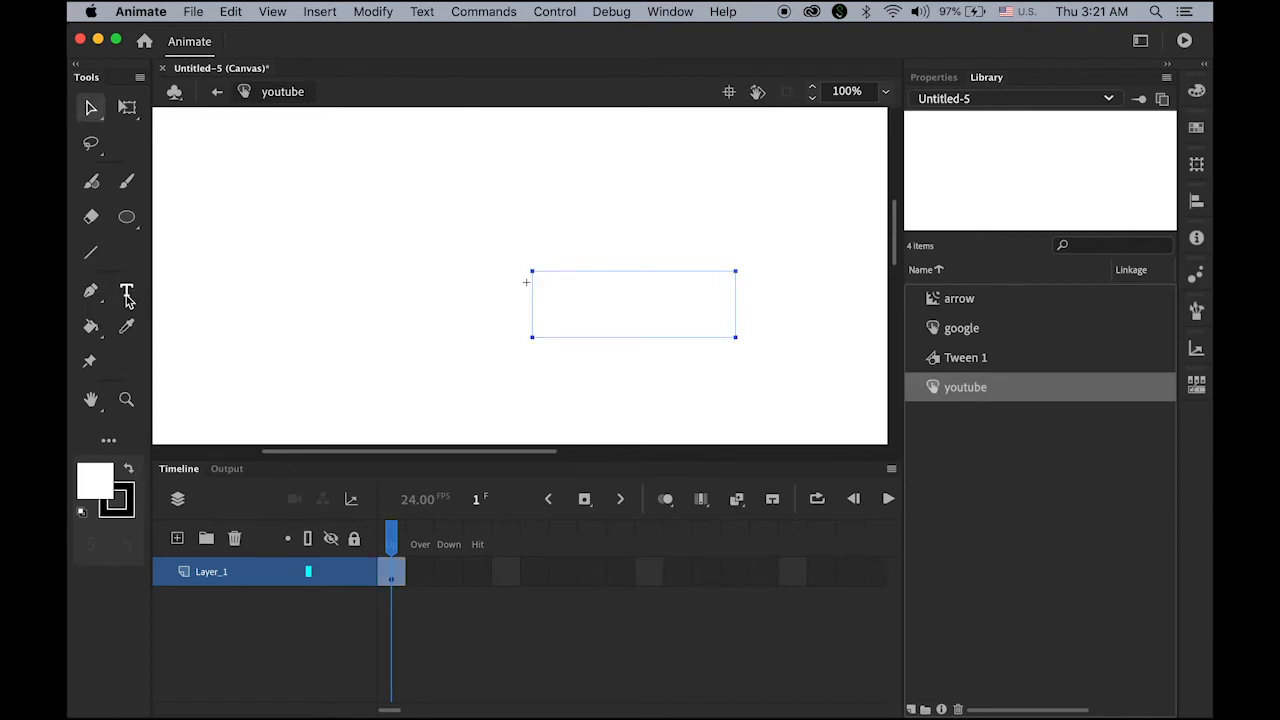
drag(535, 312, 809, 329)
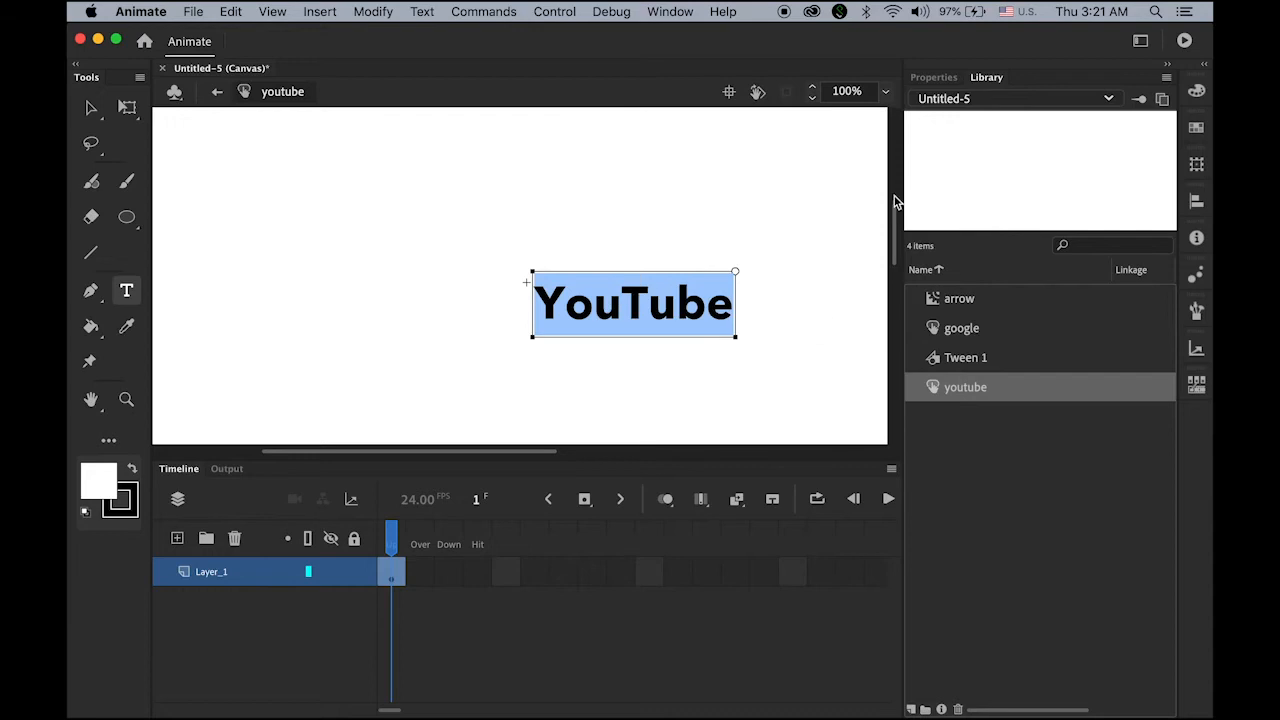
click(943, 80)
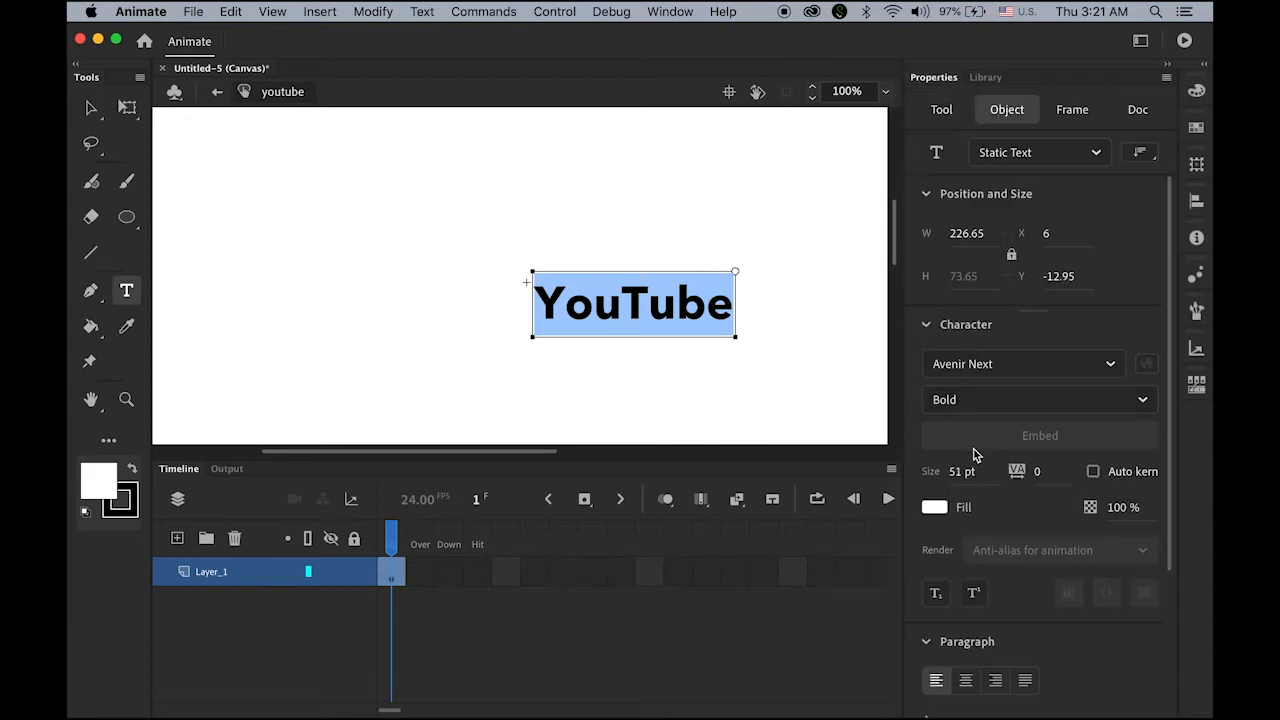
click(937, 510)
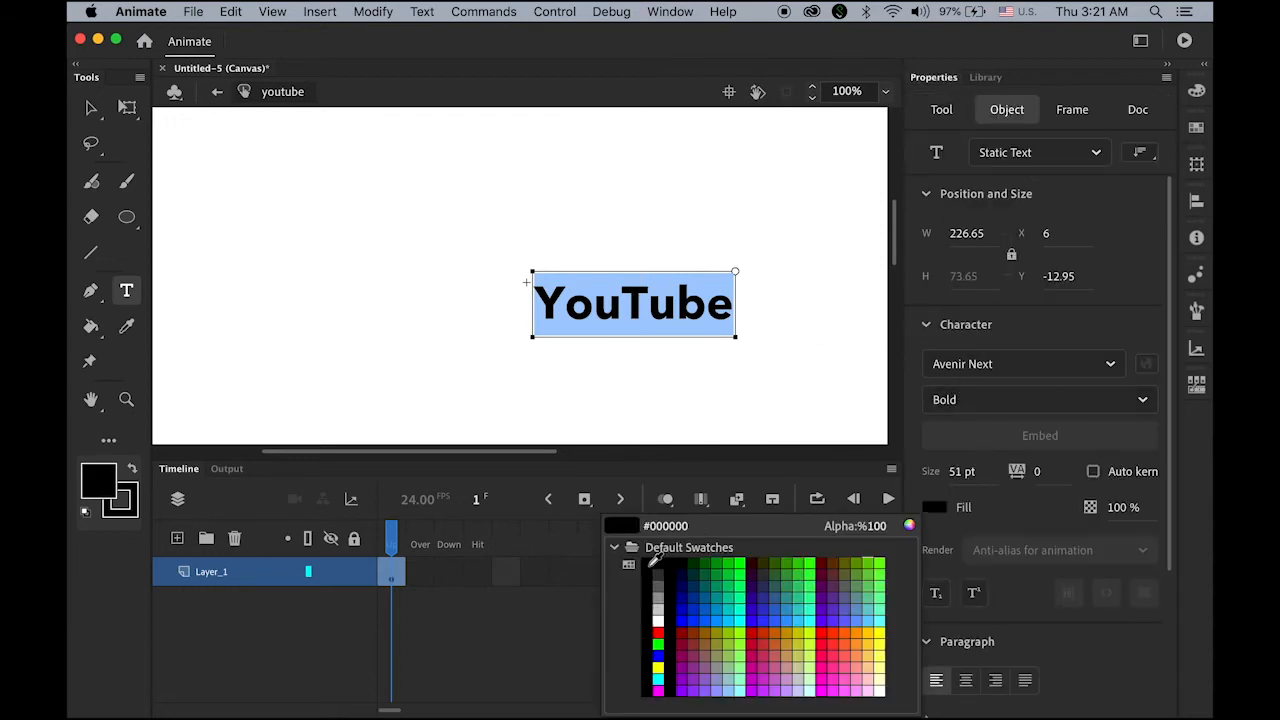
click(651, 563)
click(89, 108)
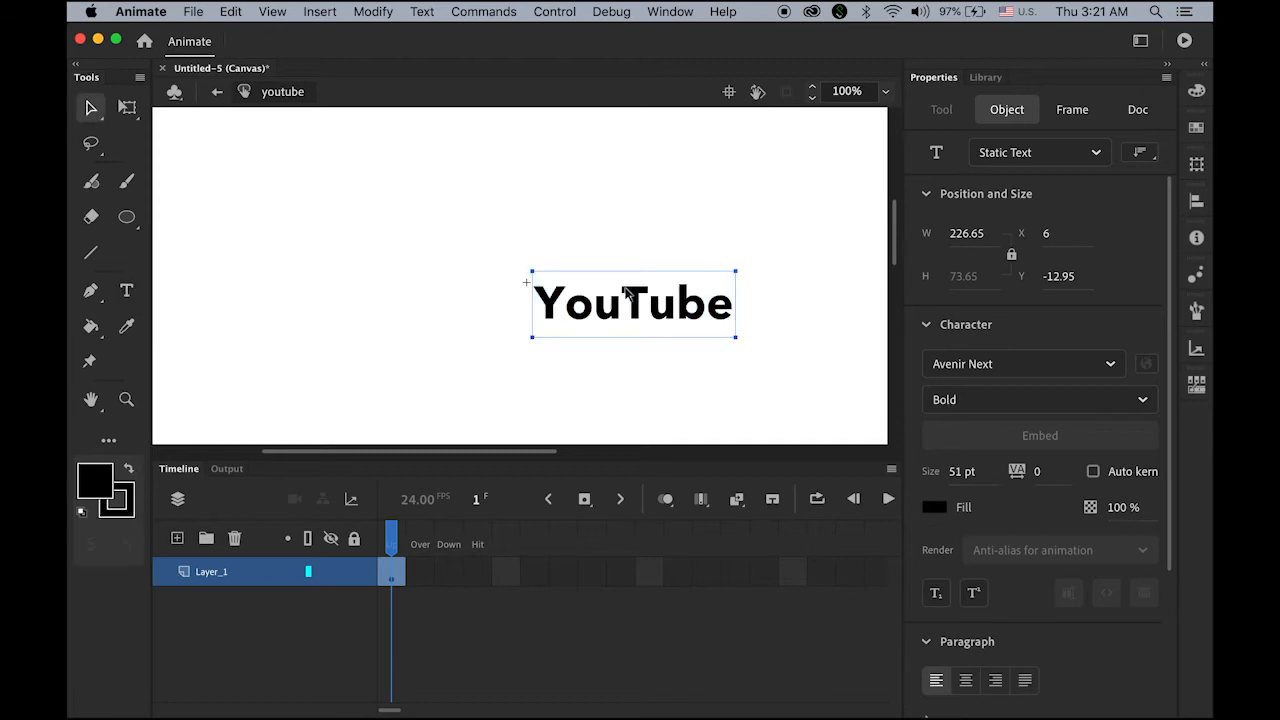
Step: Move the YouTube text so its upper-left corner sits on the registration point, at X 0 and Y 0
click(526, 282)
click(616, 318)
drag(616, 318, 611, 328)
click(694, 372)
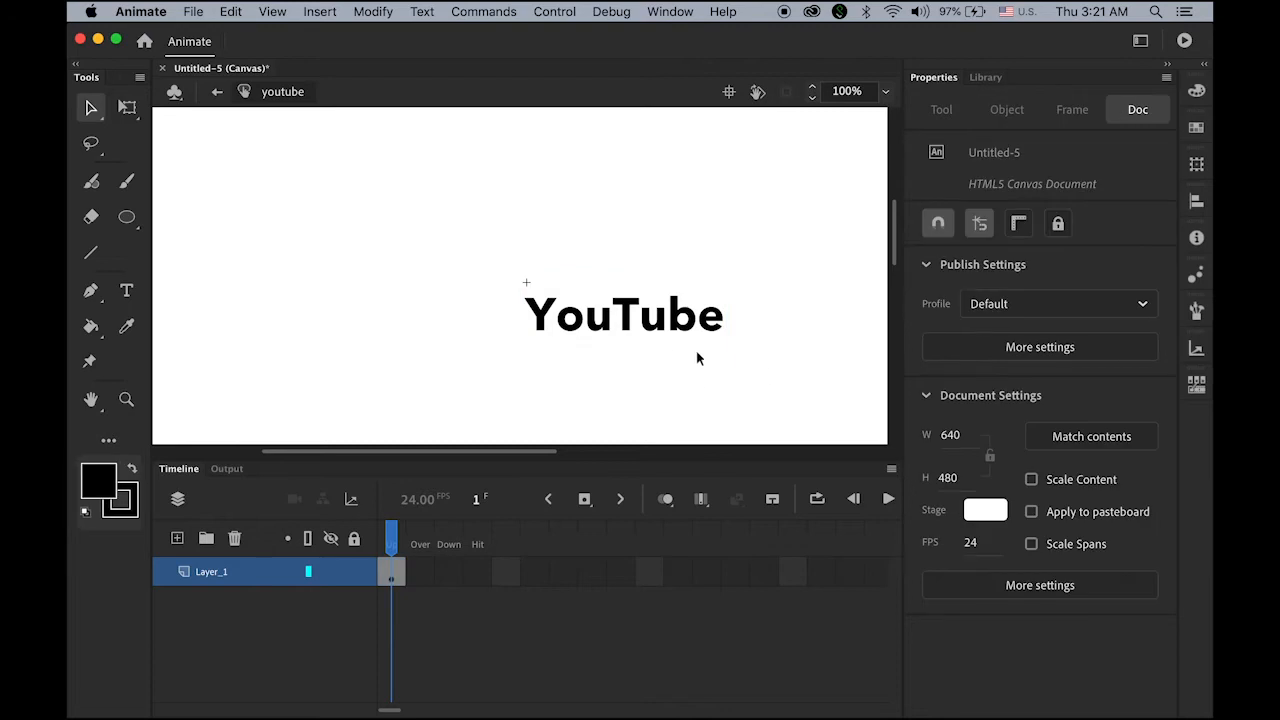
click(672, 336)
key(Right)
key(Right)
key(Right)
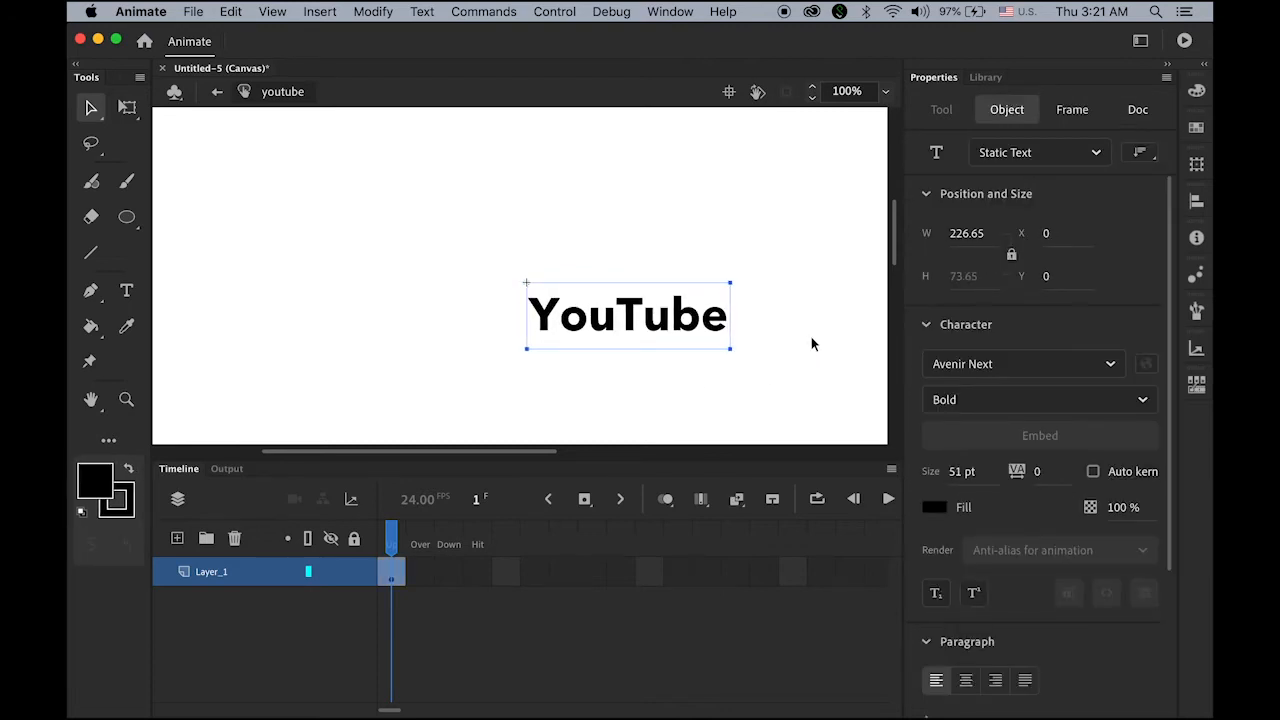
click(812, 343)
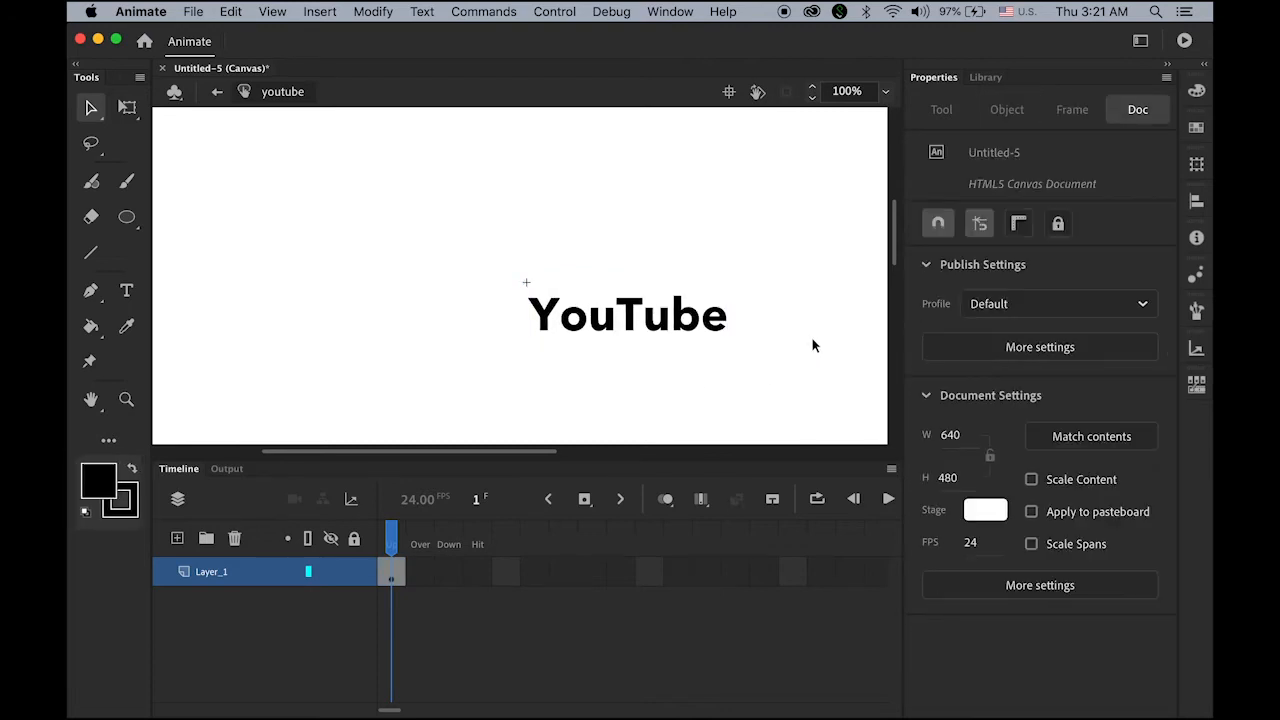
Step: Rename the text's layer to "text" and insert a keyframe in its Hit frame
double_click(214, 572)
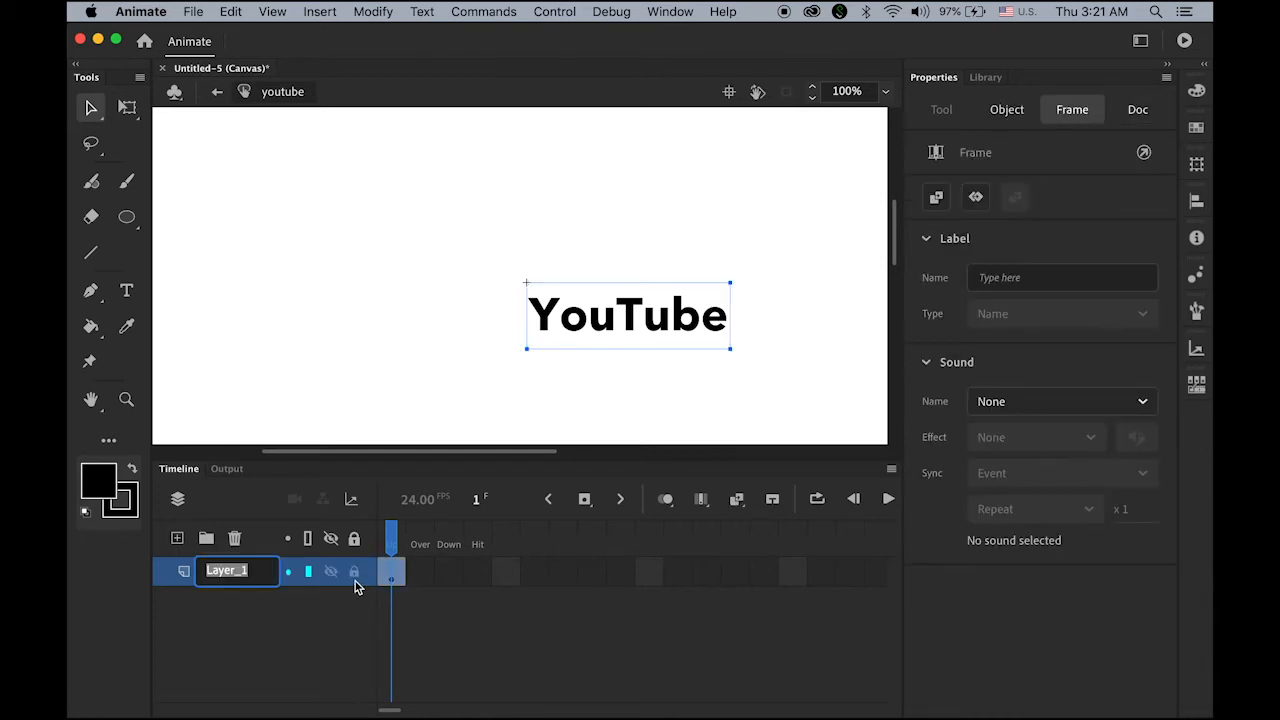
text(text)
key(Return)
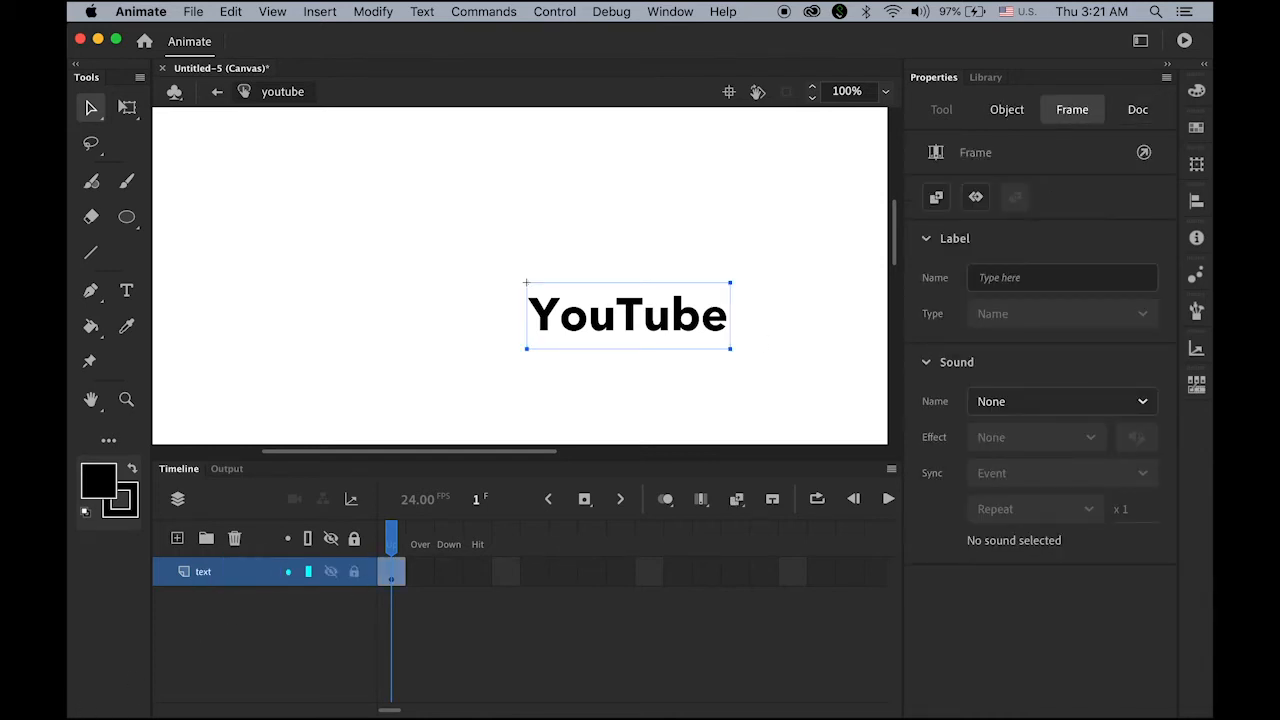
click(480, 573)
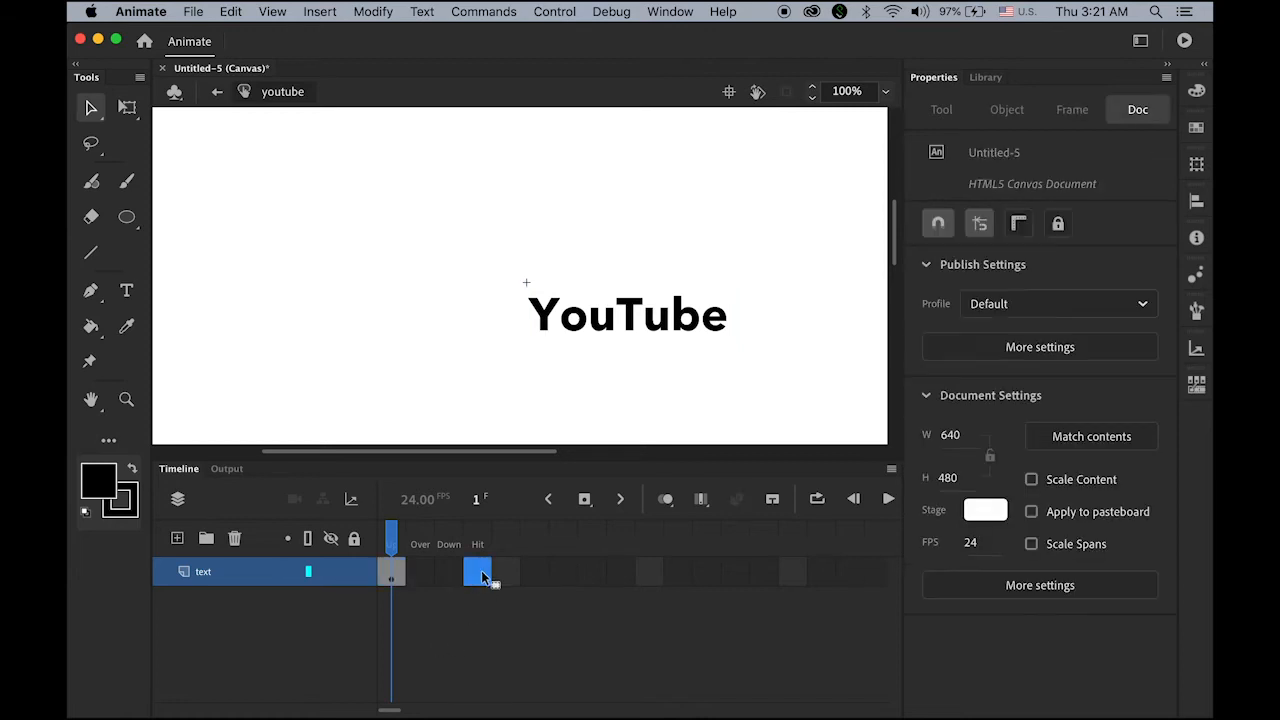
click(588, 500)
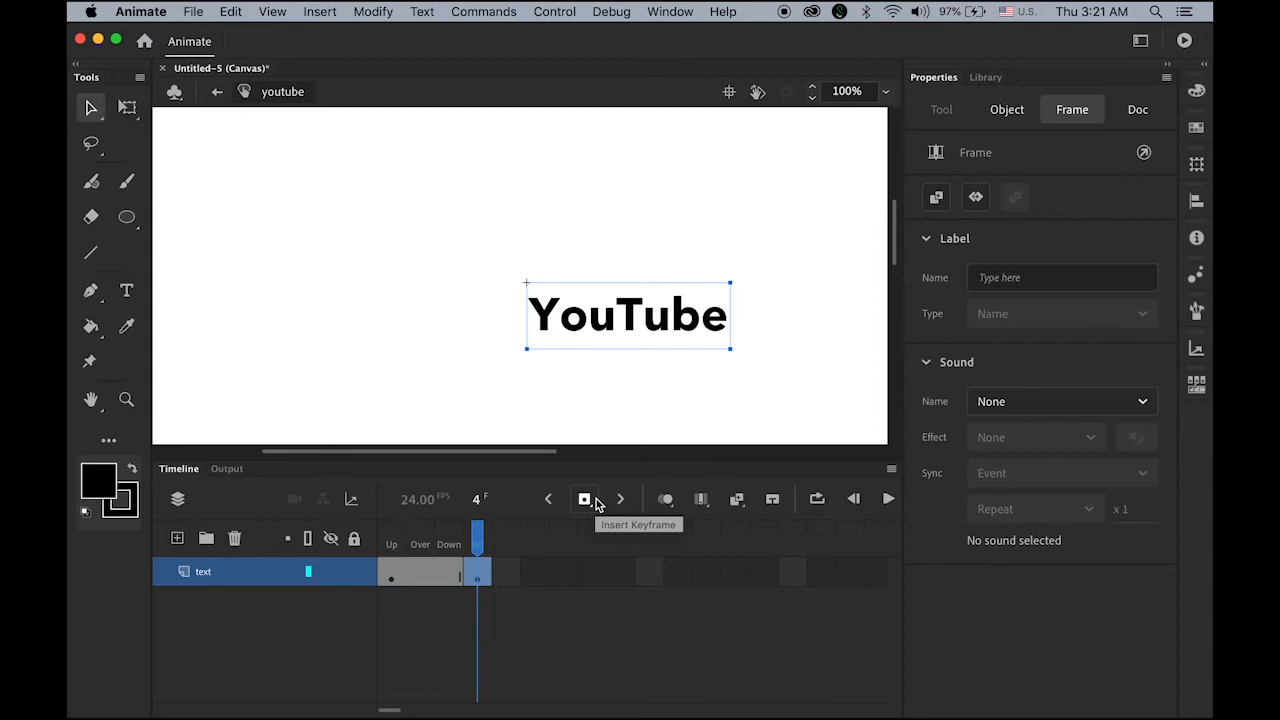
Step: Add a new layer above the text layer and name it "dot"
click(177, 538)
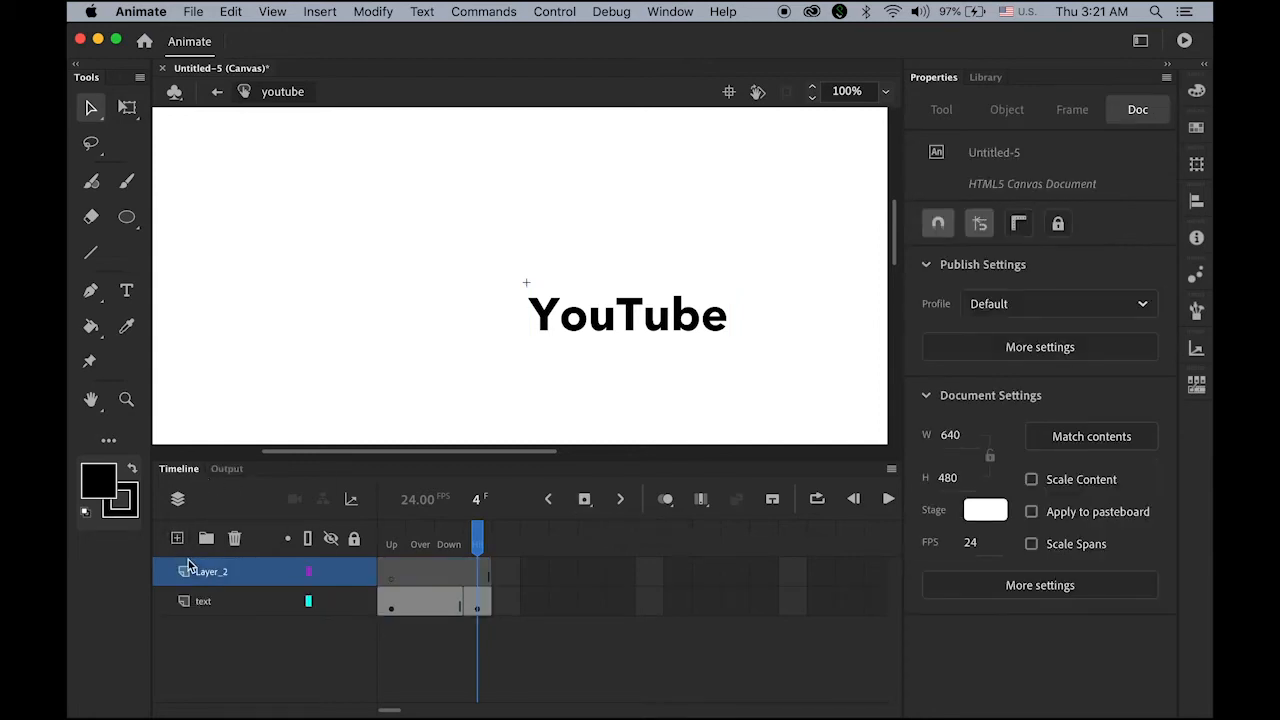
double_click(207, 571)
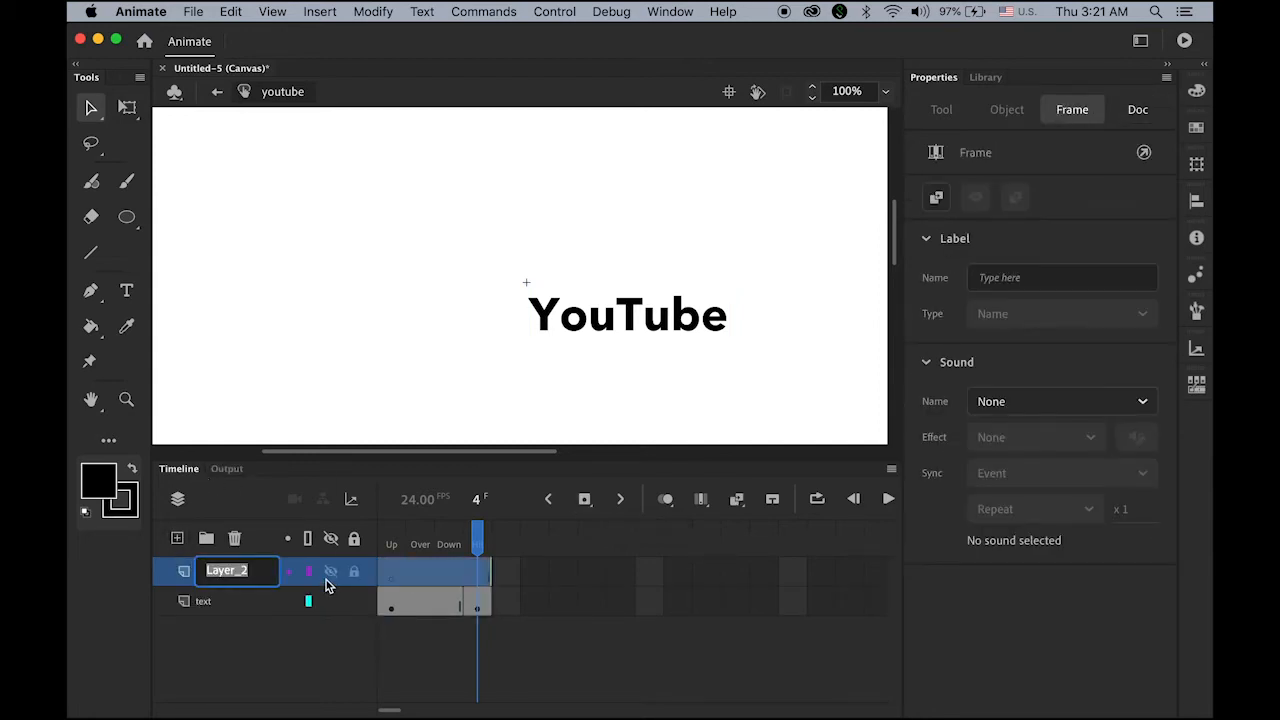
text(dot)
key(Return)
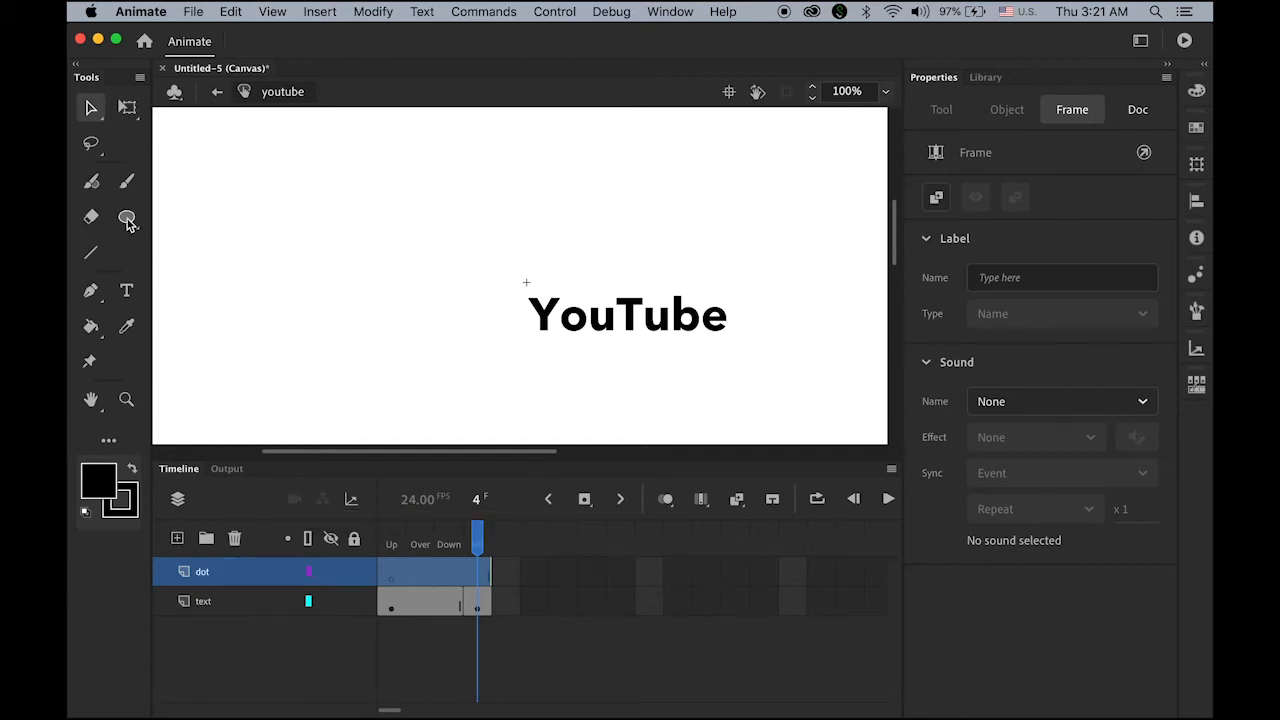
Step: Draw a circle about 35 px wide with red fill and red stroke just before the letter Y on the dot layer
click(97, 481)
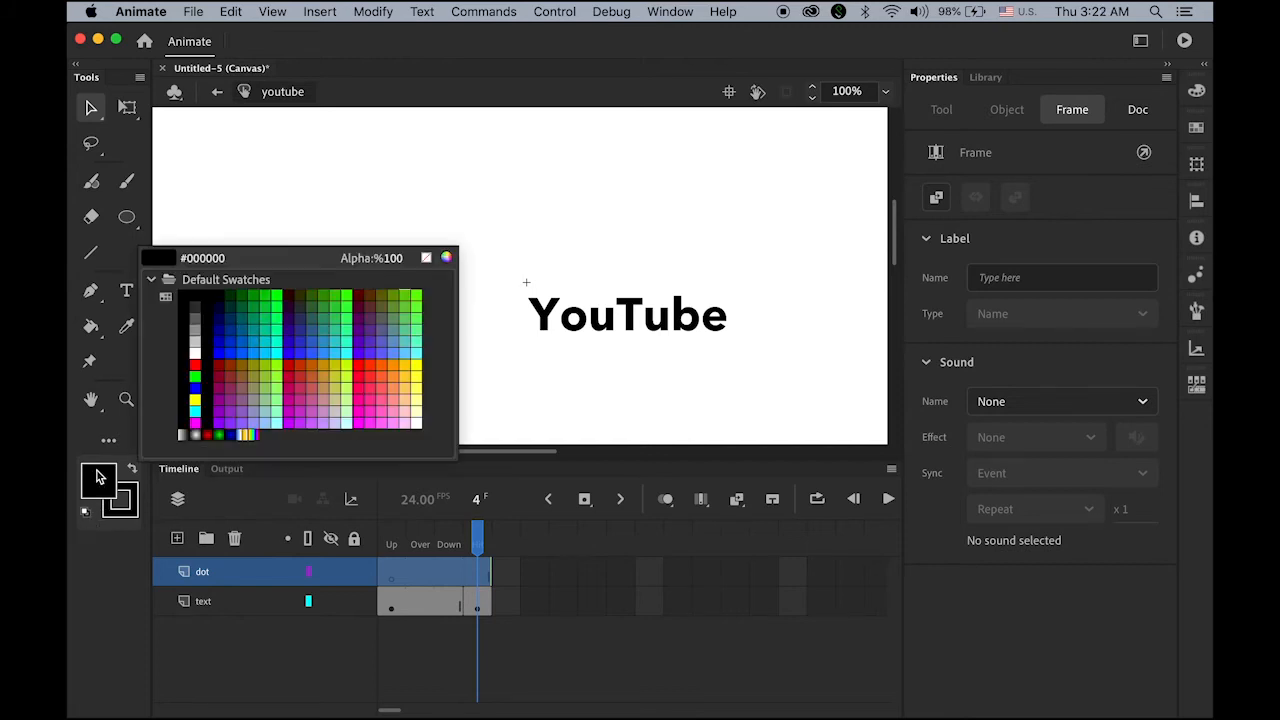
click(199, 364)
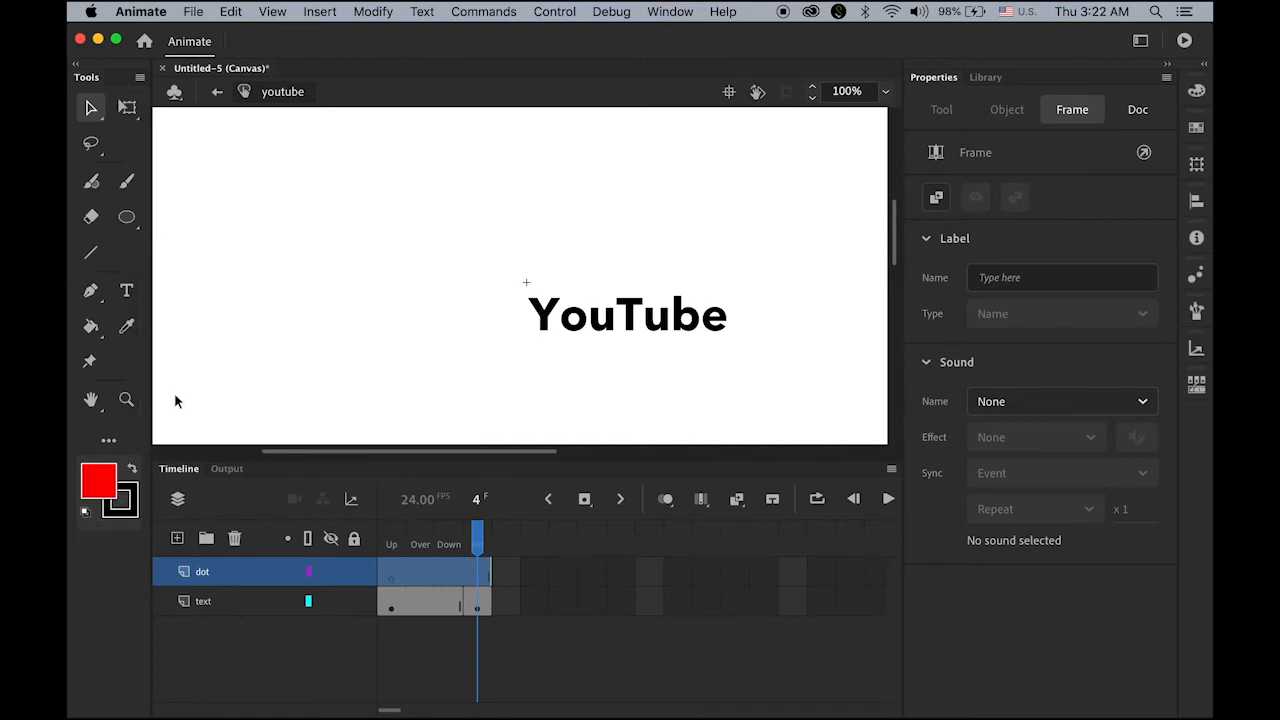
click(131, 517)
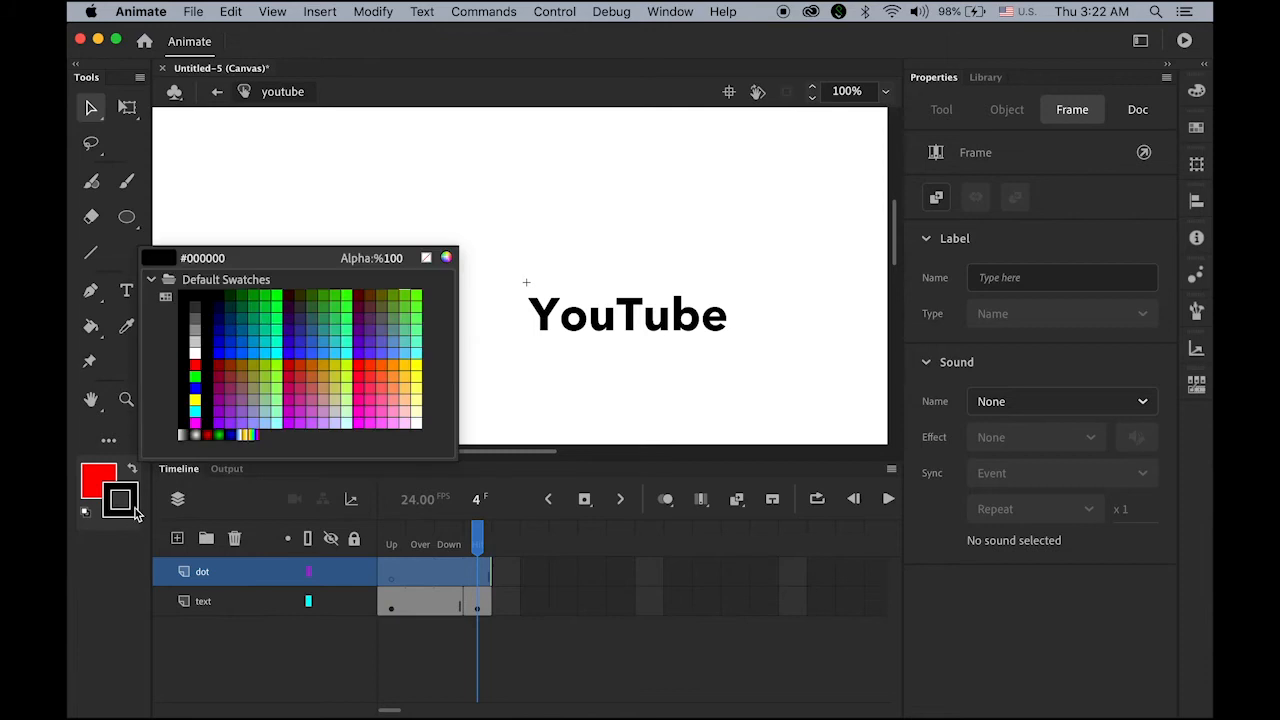
click(196, 377)
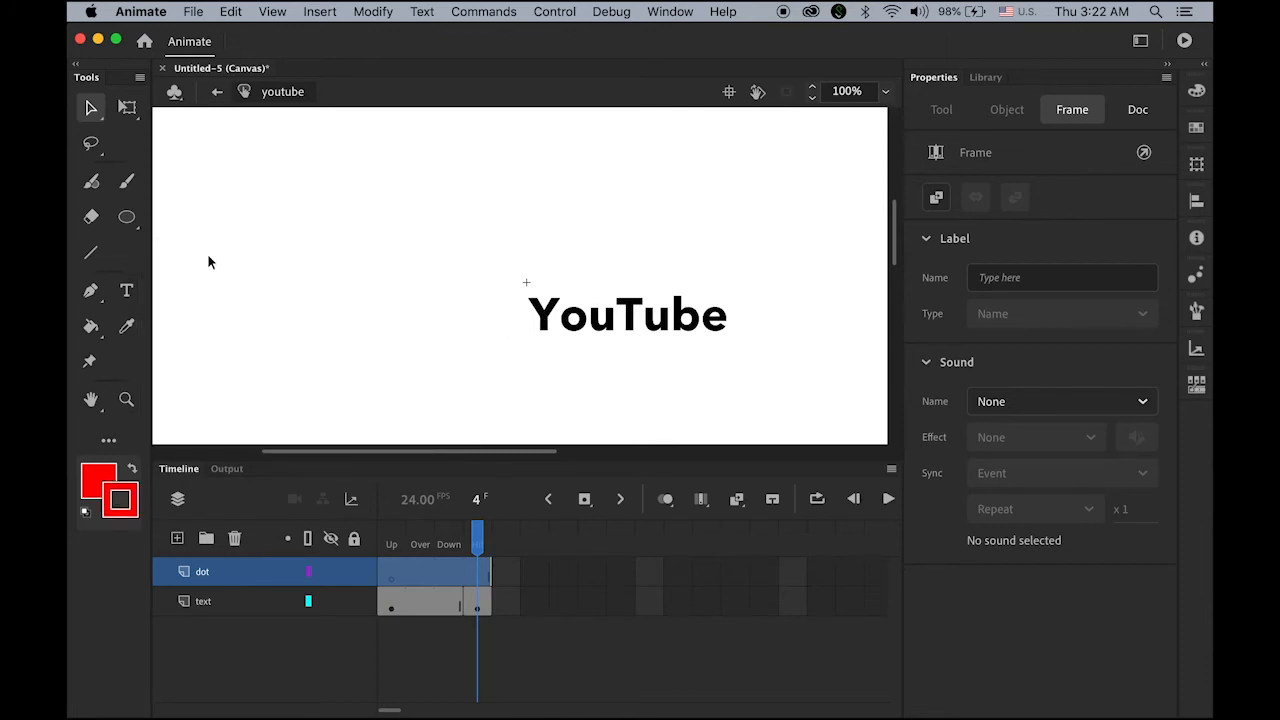
click(127, 399)
click(531, 317)
click(530, 275)
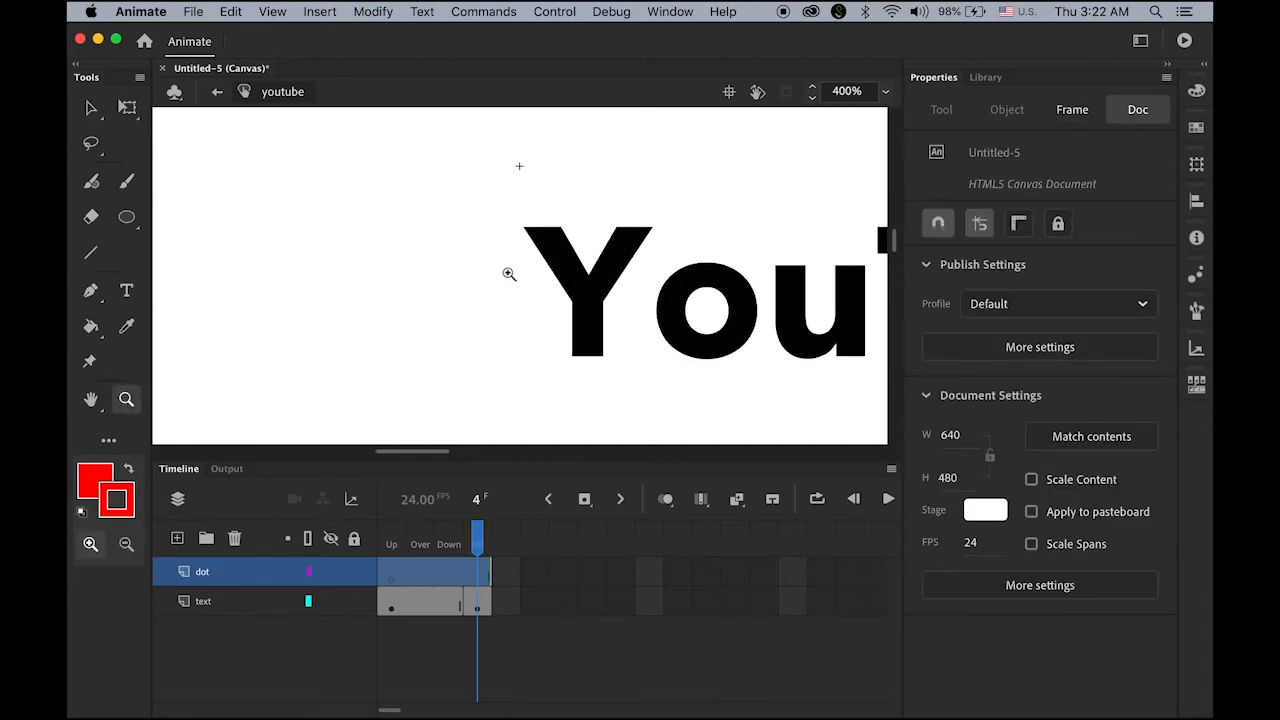
click(508, 274)
drag(567, 314, 549, 269)
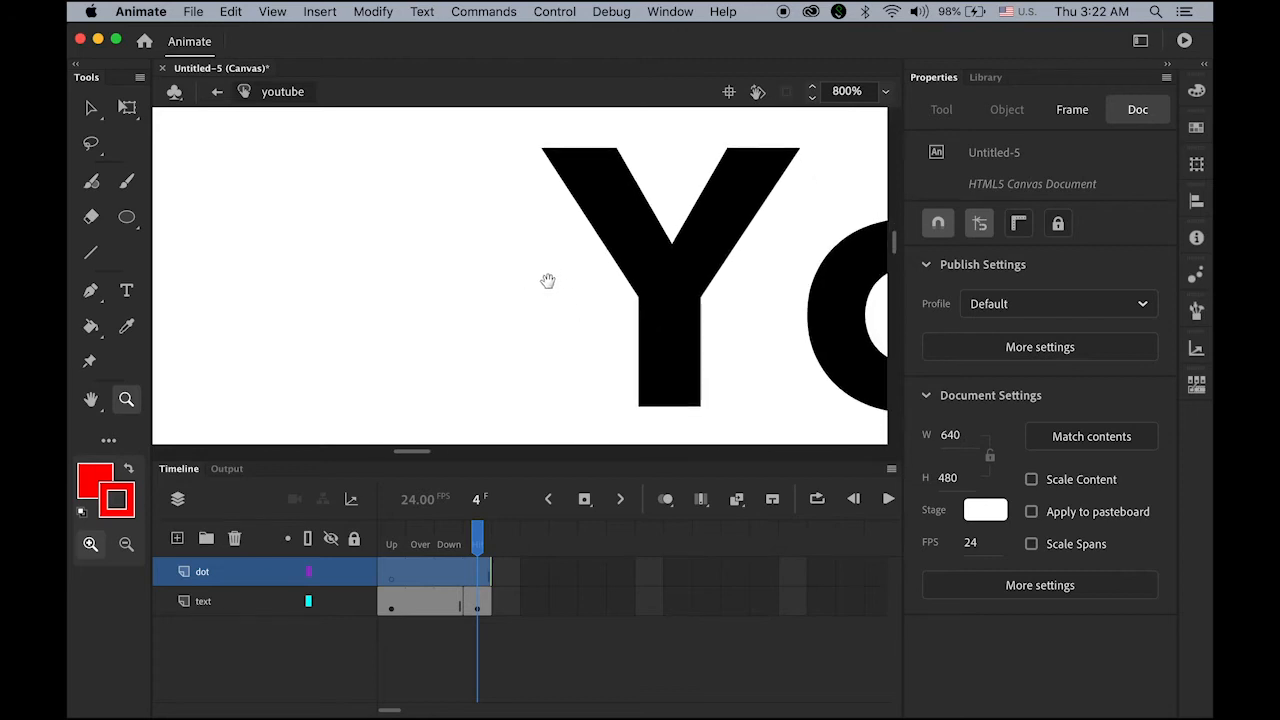
click(127, 218)
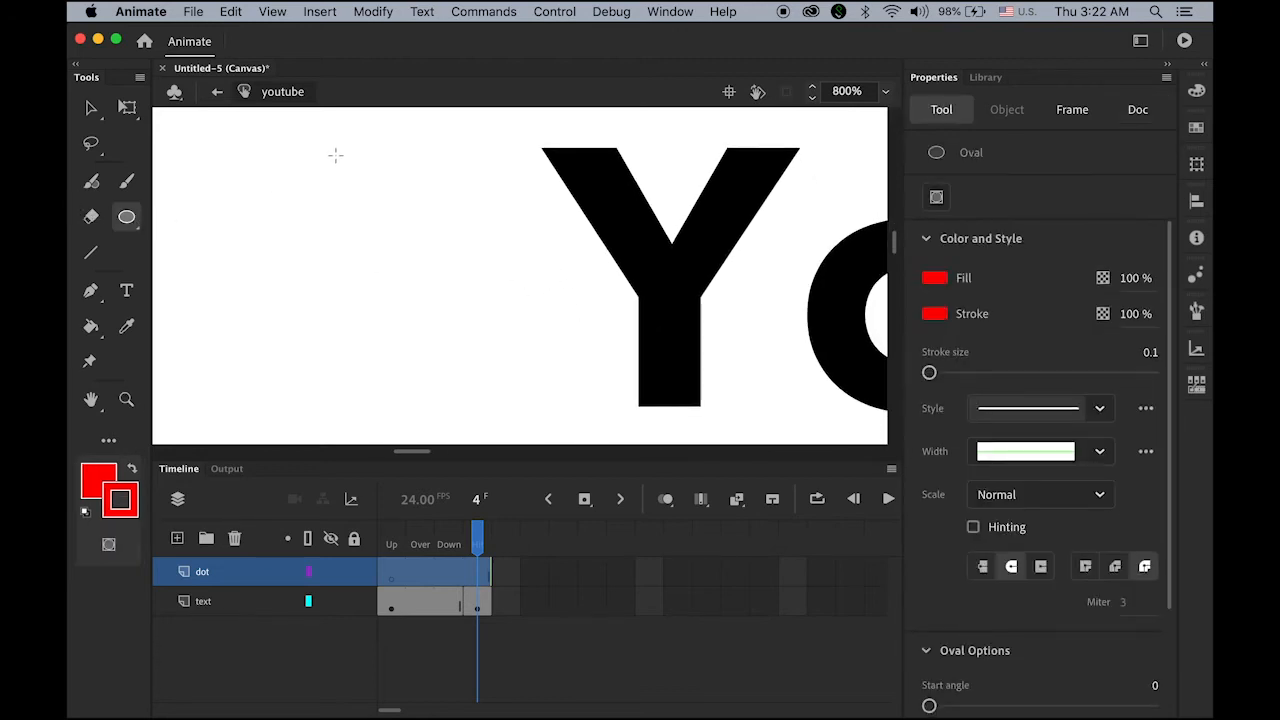
drag(278, 152, 528, 366)
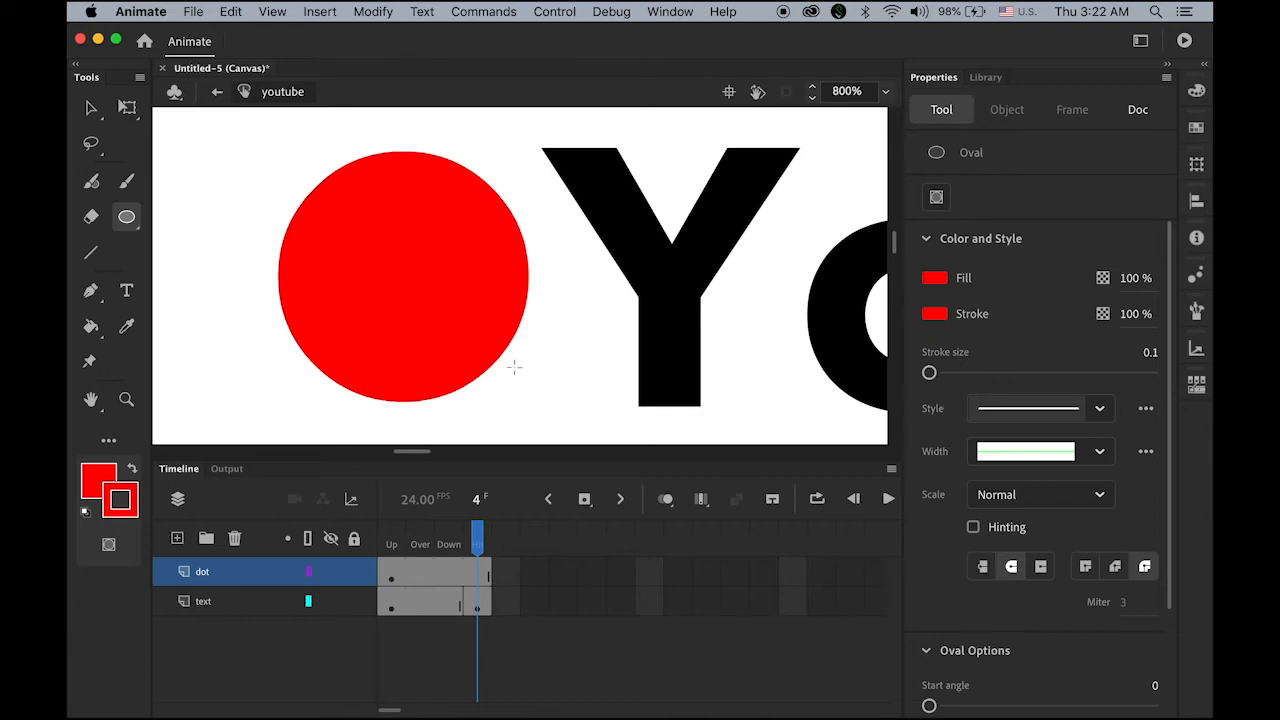
key(v)
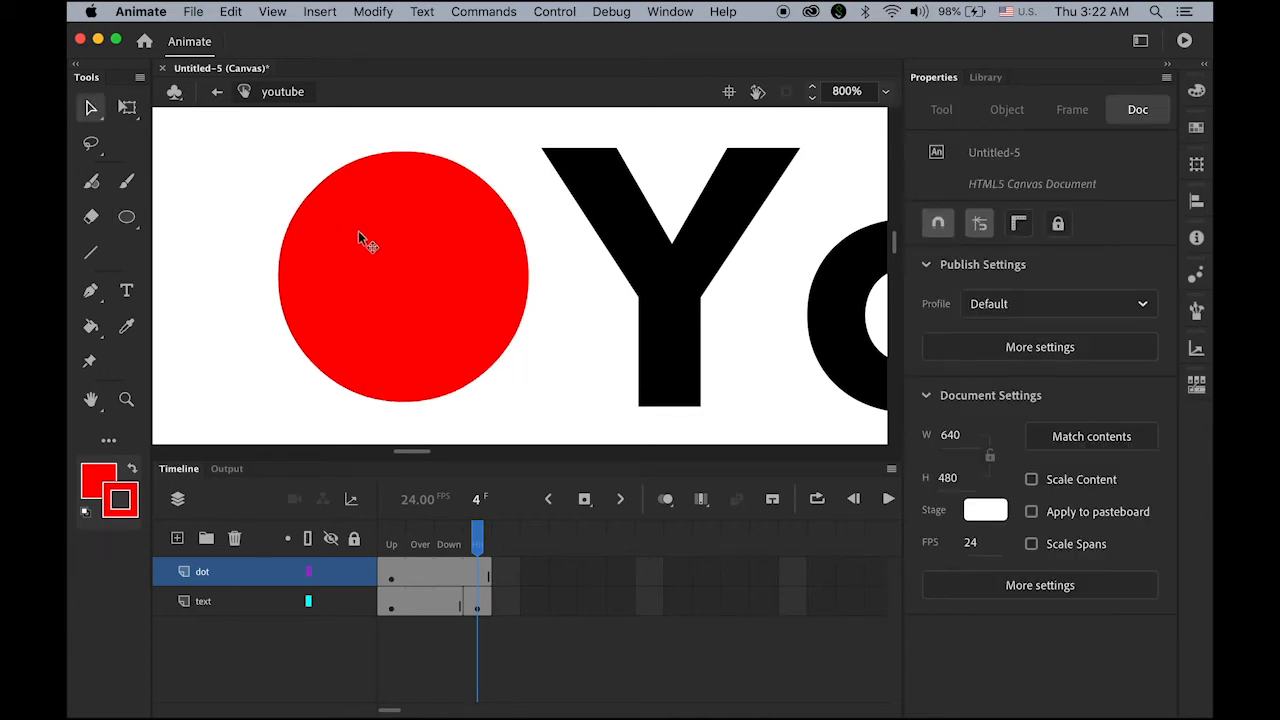
click(368, 230)
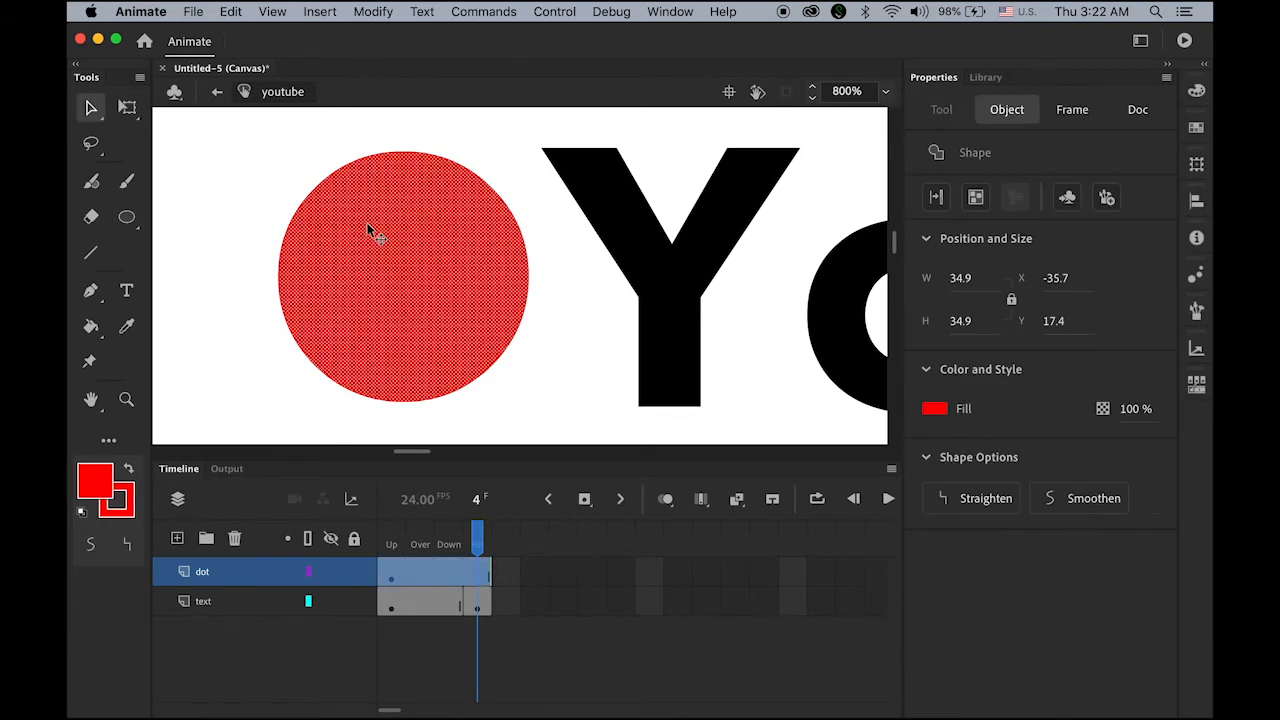
click(338, 170)
click(215, 209)
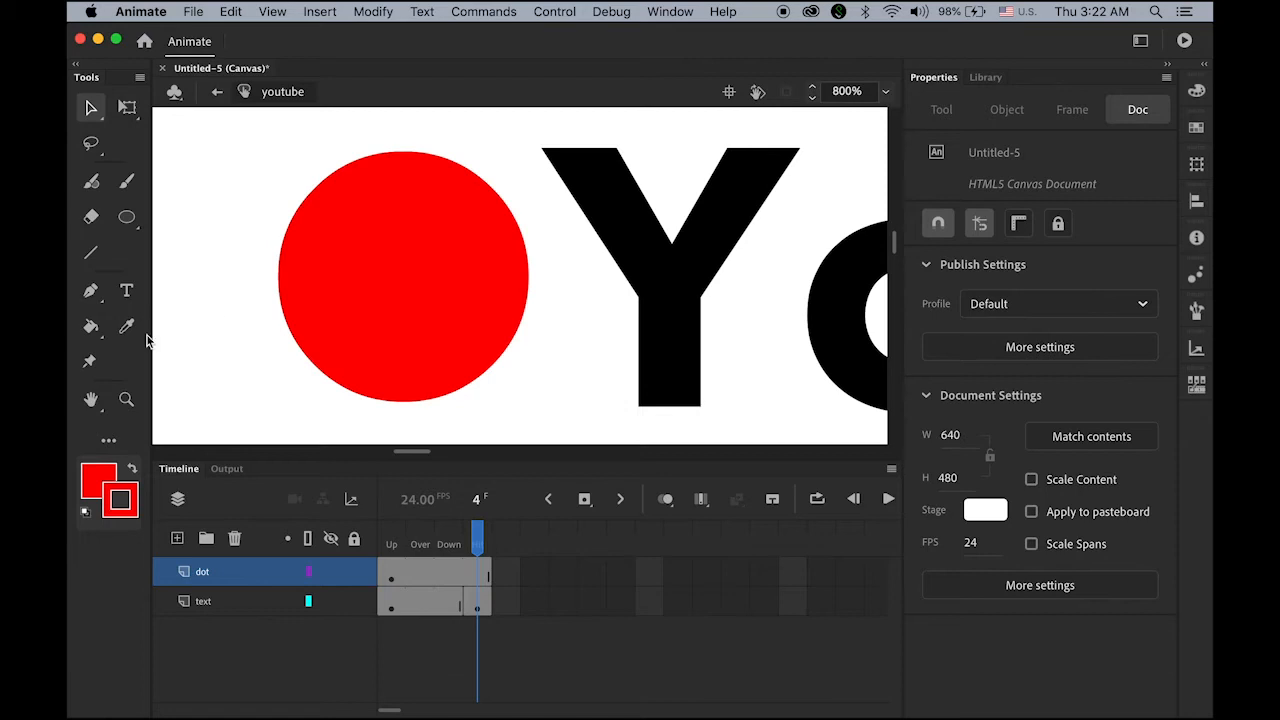
Step: Draw a play triangle with a black outline inside the red circle using the Pen tool, and fill it with white
click(86, 512)
key(p)
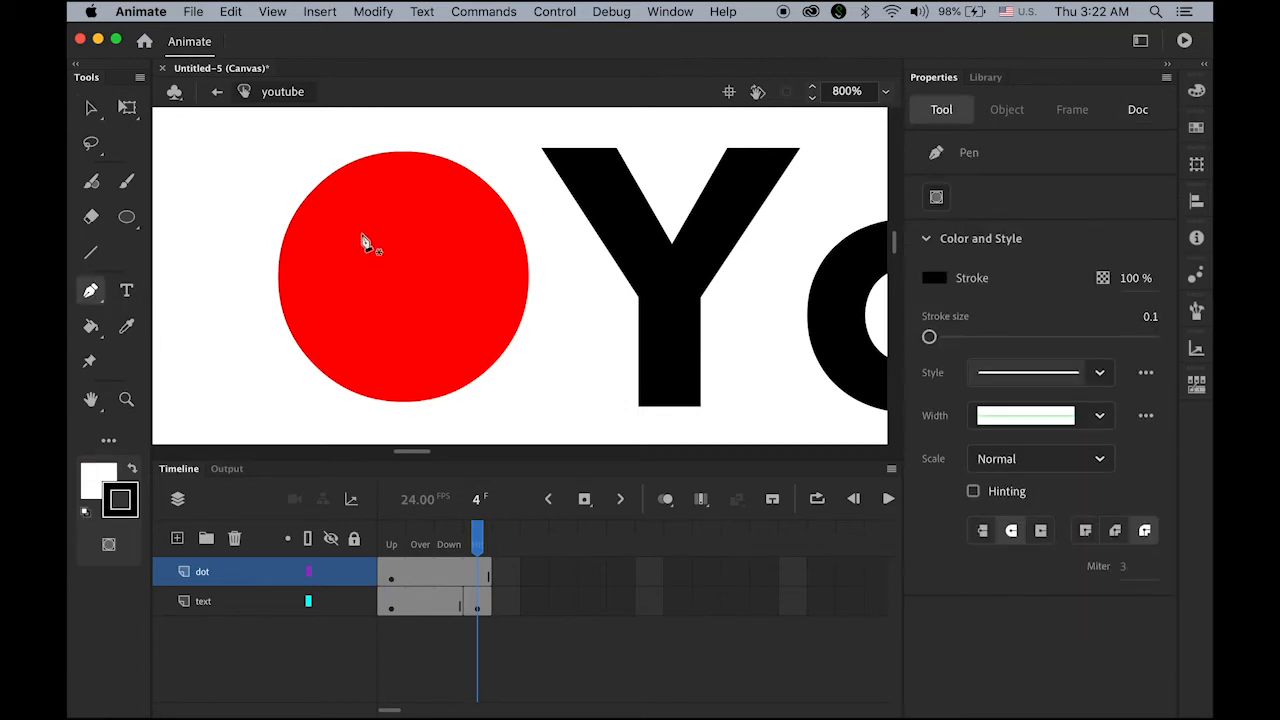
click(362, 230)
click(362, 336)
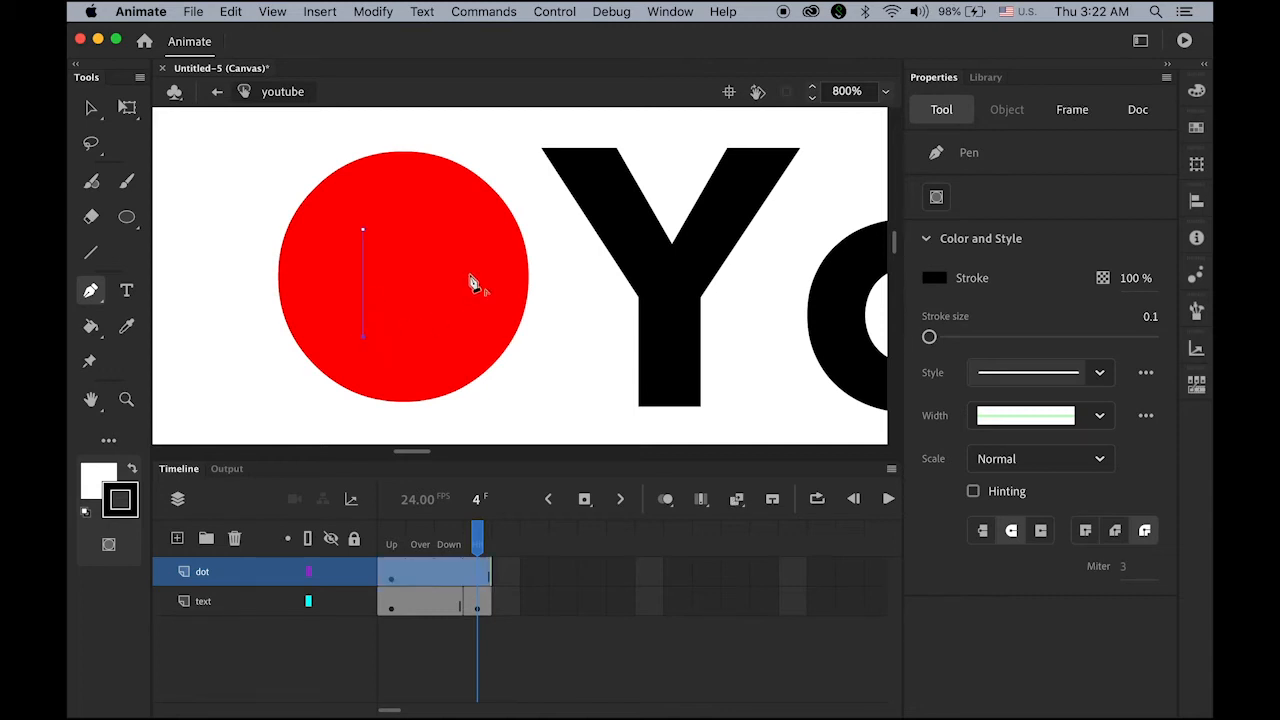
click(470, 274)
click(363, 230)
click(91, 326)
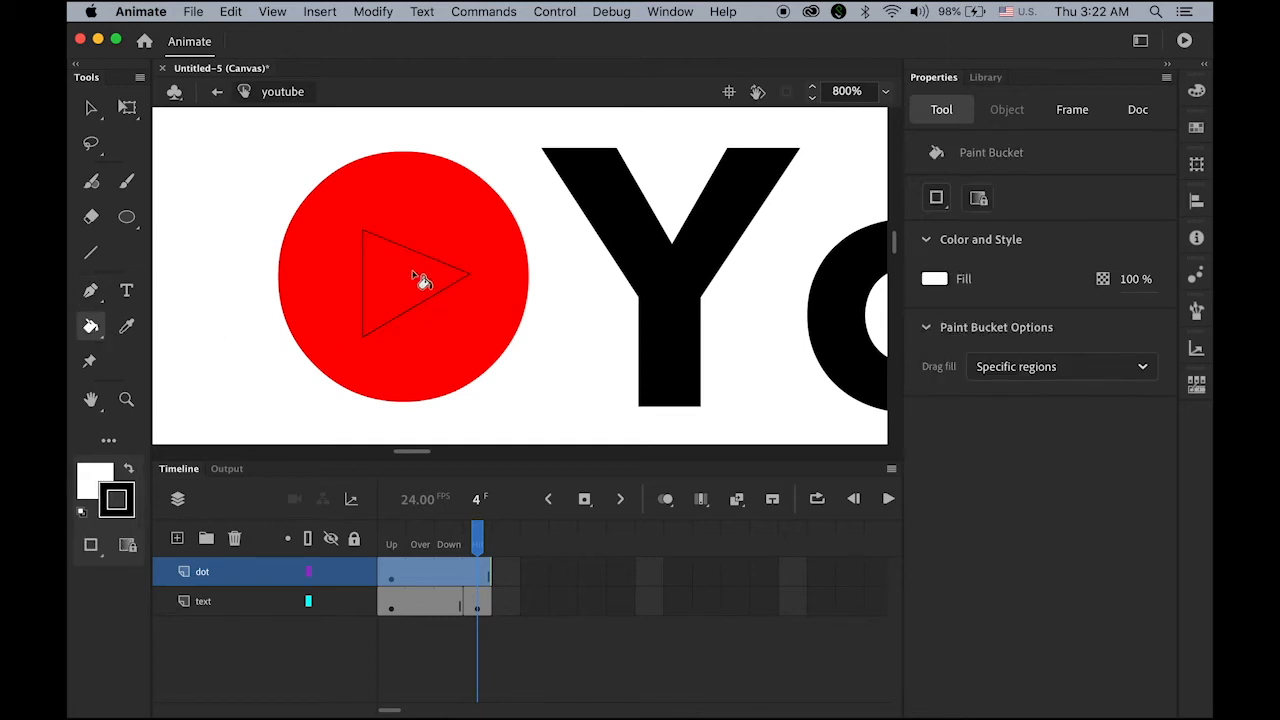
click(421, 281)
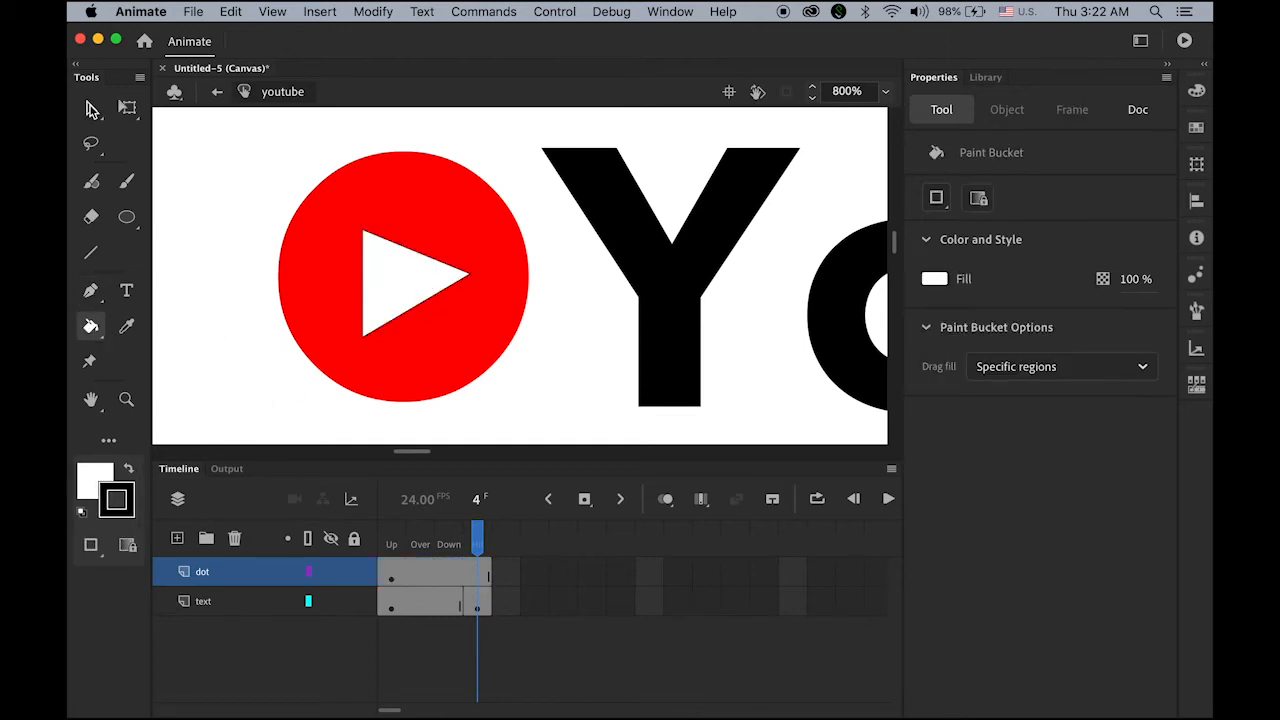
Step: Nudge the play triangle's tip slightly left and down with the Subselection tool to even out its shape
click(92, 109)
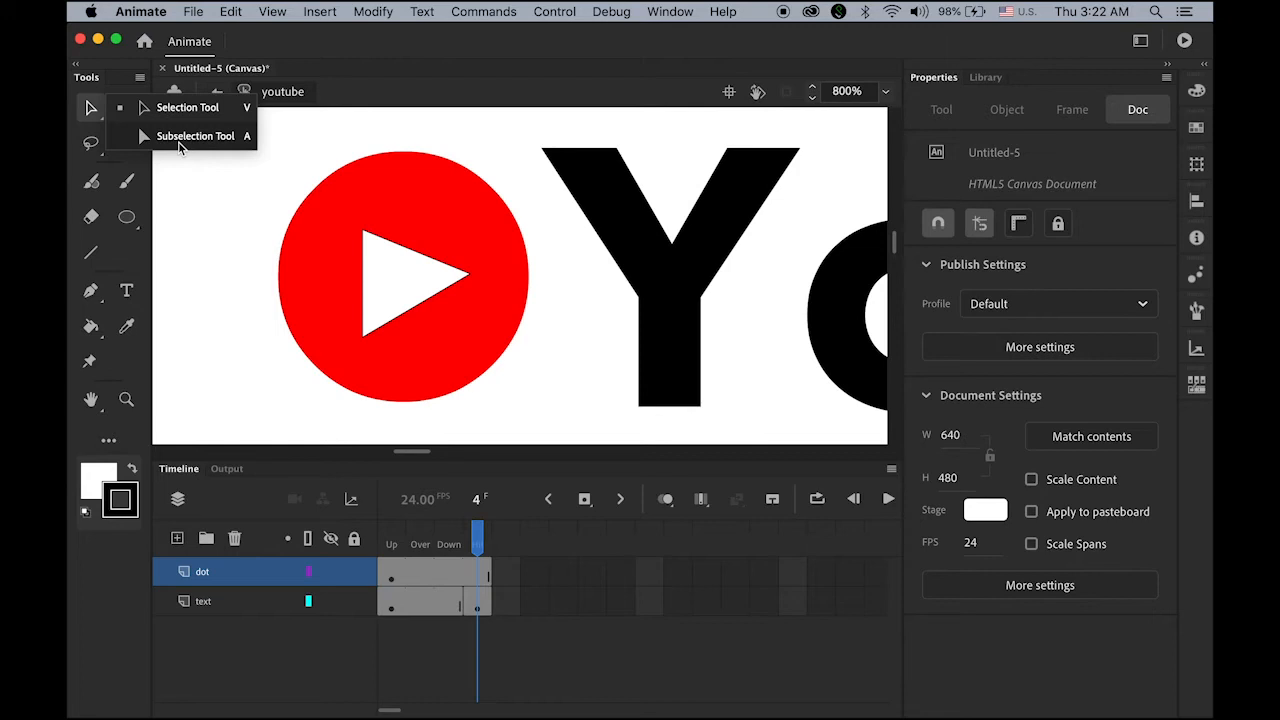
click(179, 145)
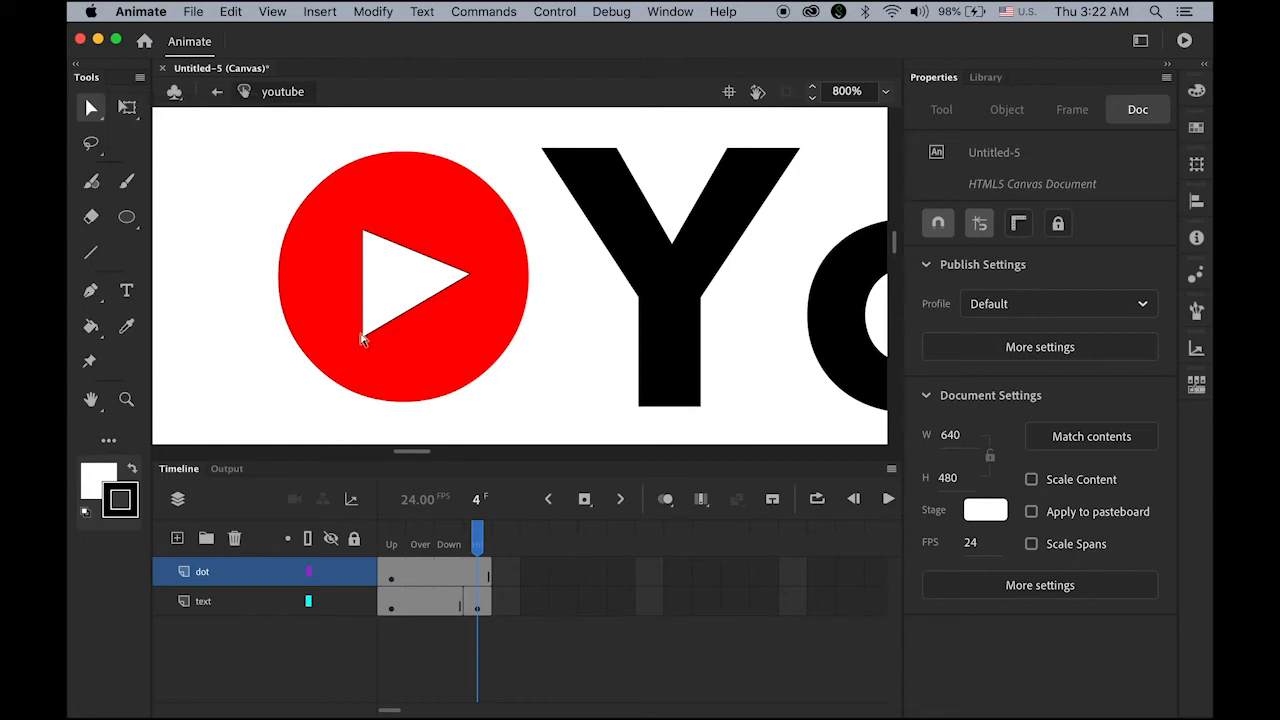
click(365, 340)
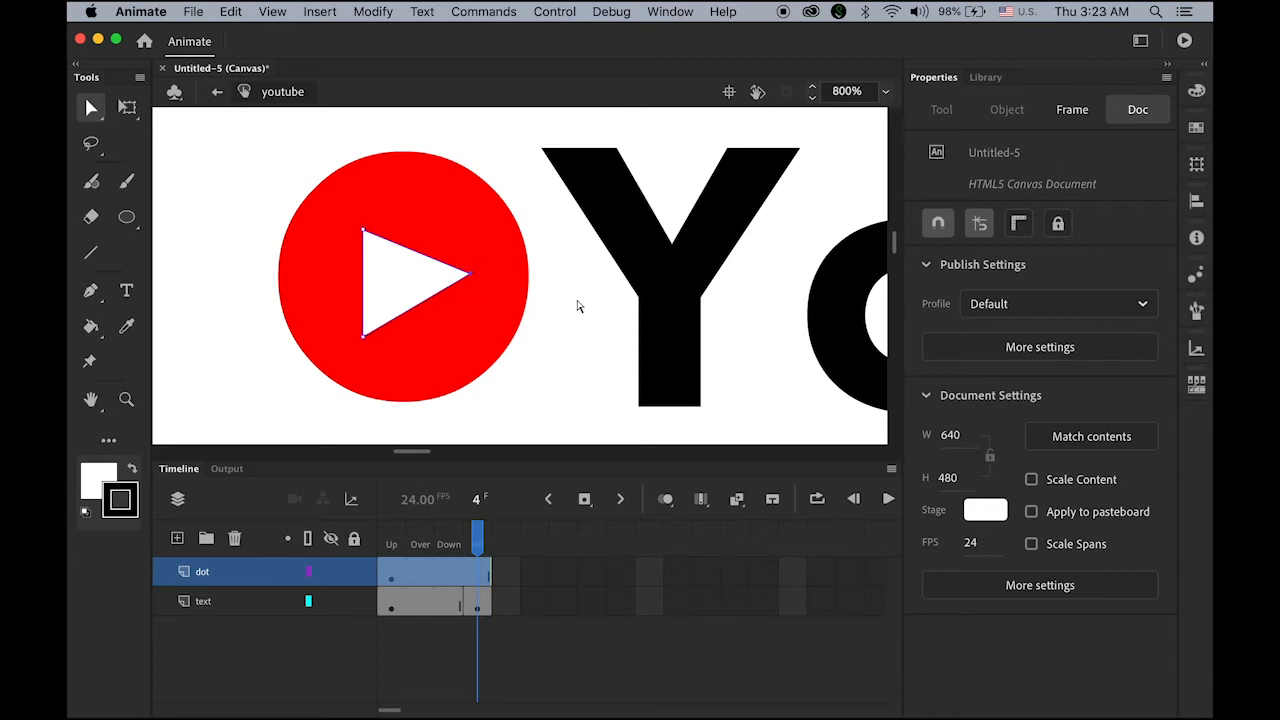
key(Down)
key(Down)
key(Down)
key(Left)
key(Left)
key(Left)
key(Left)
key(Left)
key(Left)
key(Up)
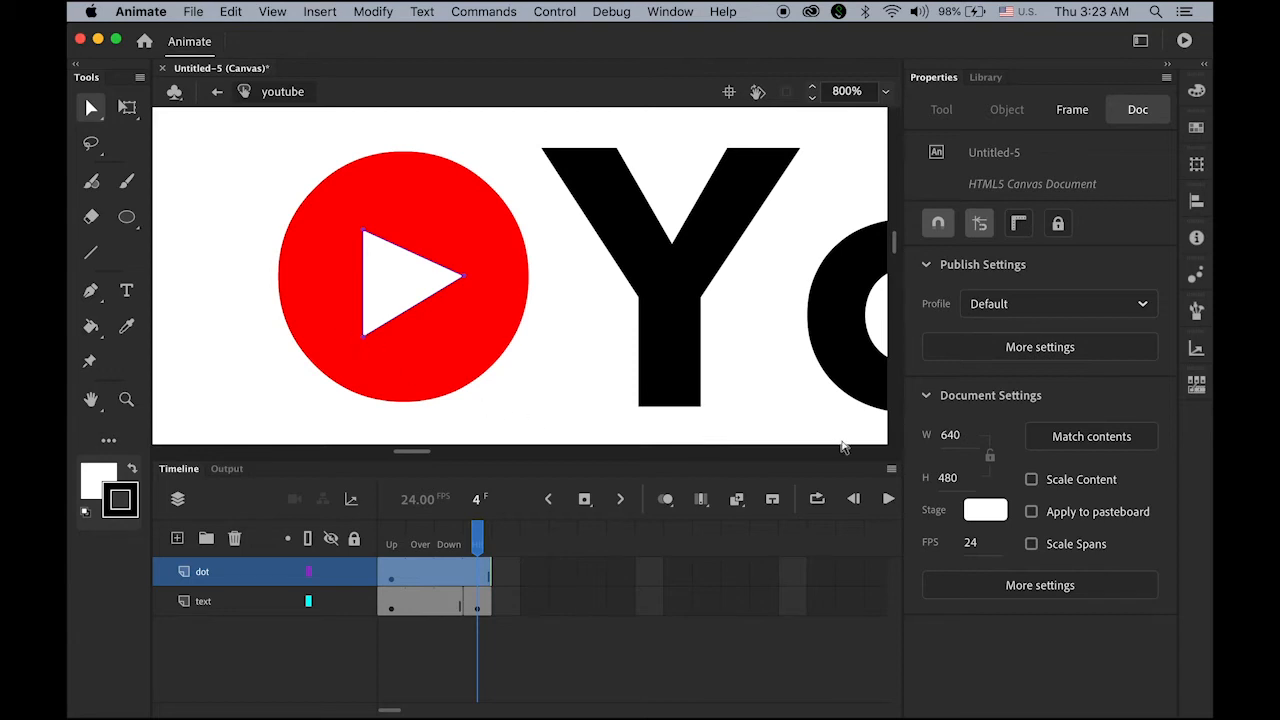
Step: Nudge the whole play triangle slightly right and up within the red circle
key(Right)
key(Right)
key(Right)
key(Right)
key(Up)
key(Up)
key(Up)
key(Right)
key(Right)
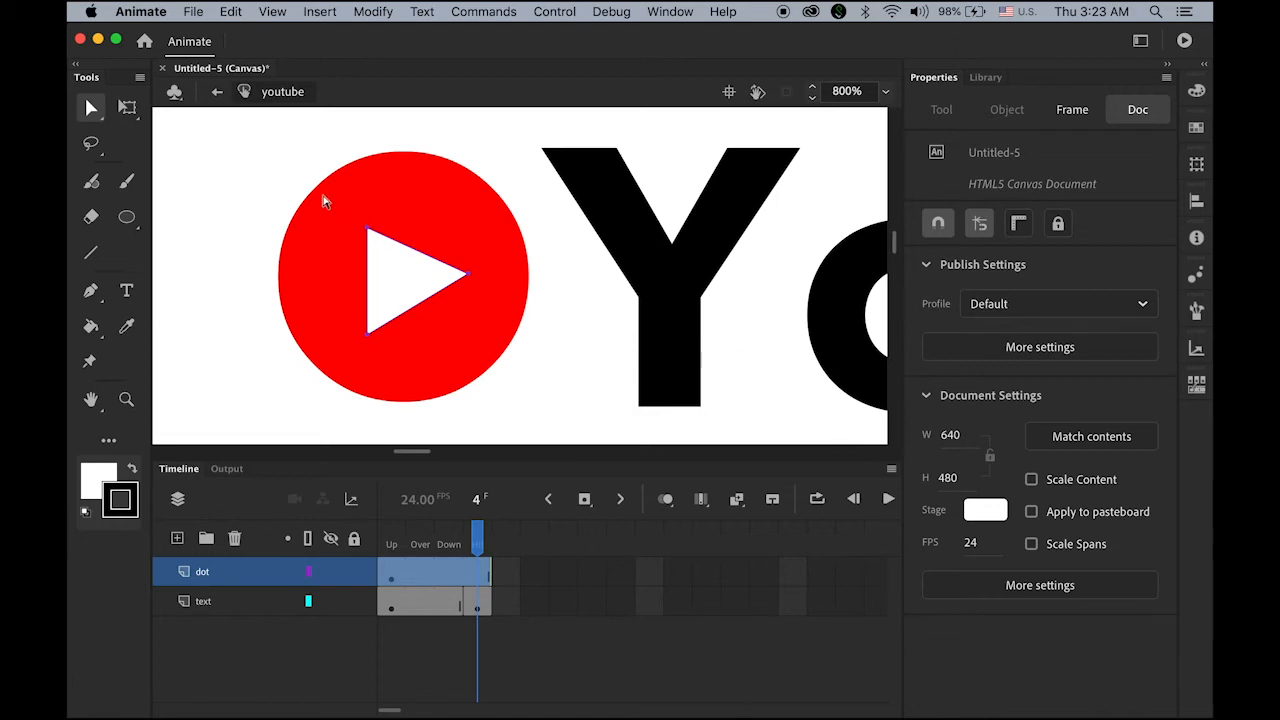
Step: Delete the black outline segments around the white play triangle, keeping its fill
click(92, 112)
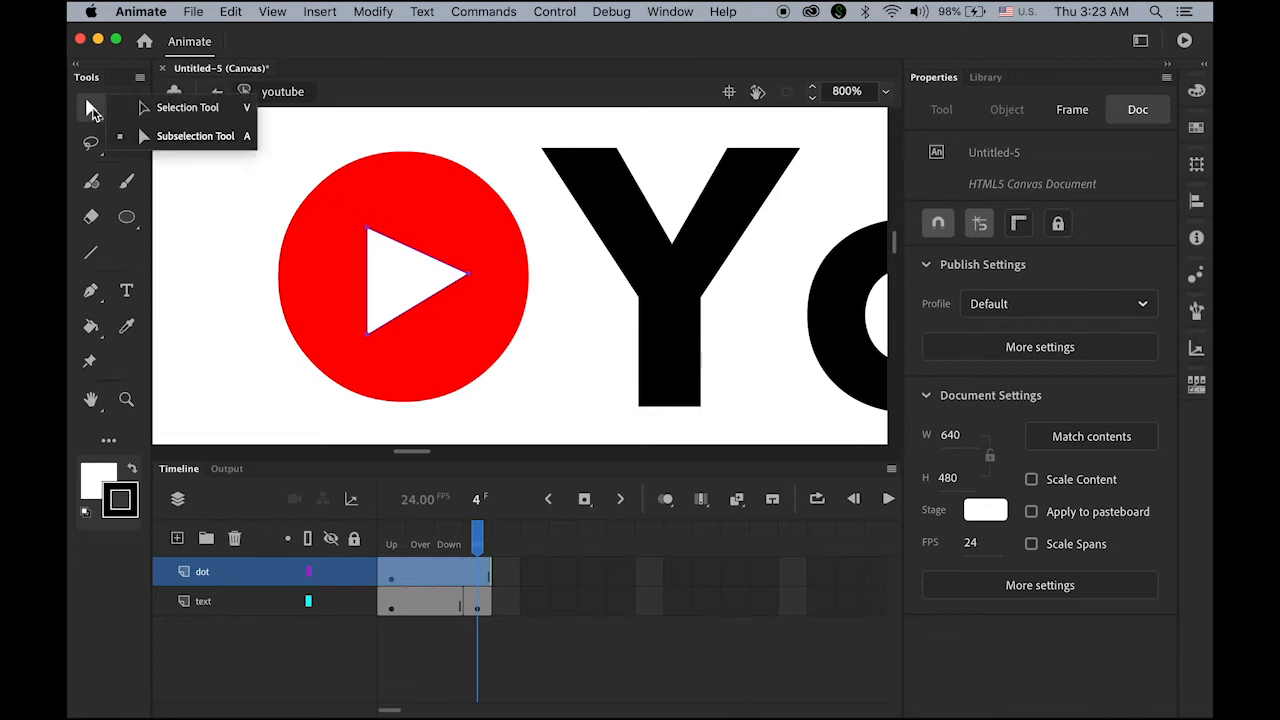
click(195, 136)
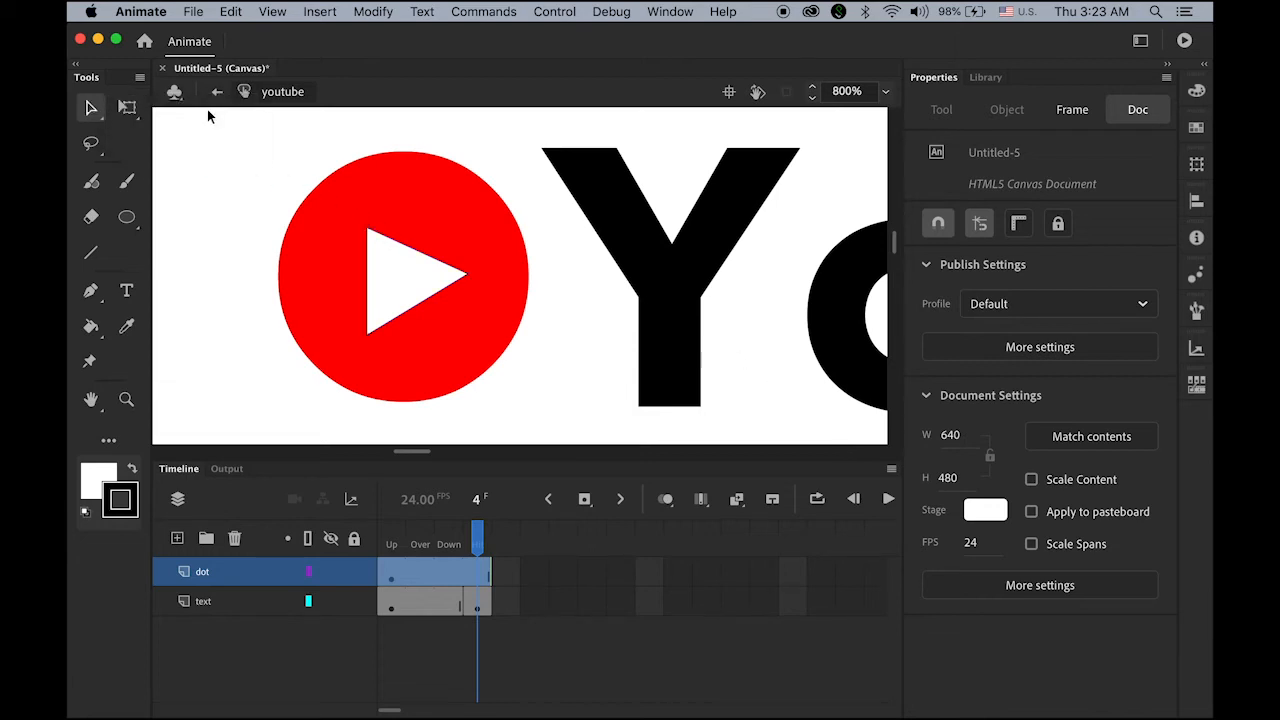
click(418, 252)
key(Delete)
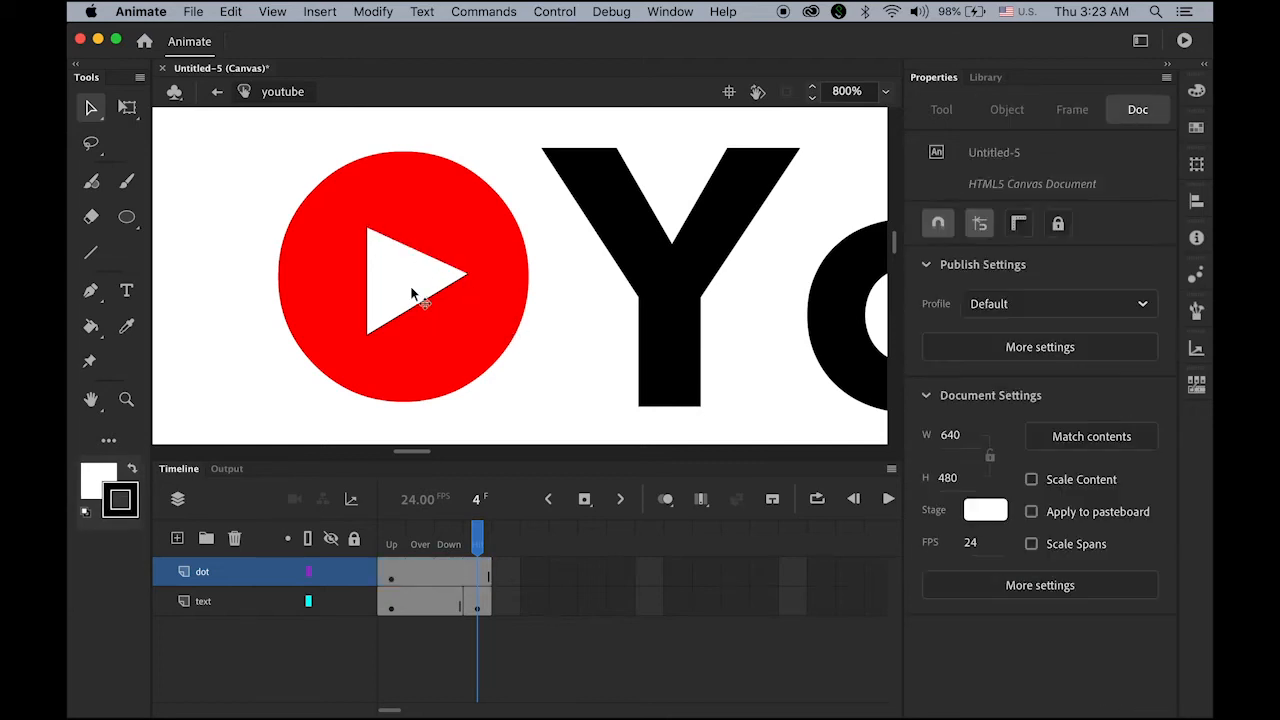
click(417, 304)
key(Delete)
click(368, 306)
key(Delete)
click(405, 285)
key(Delete)
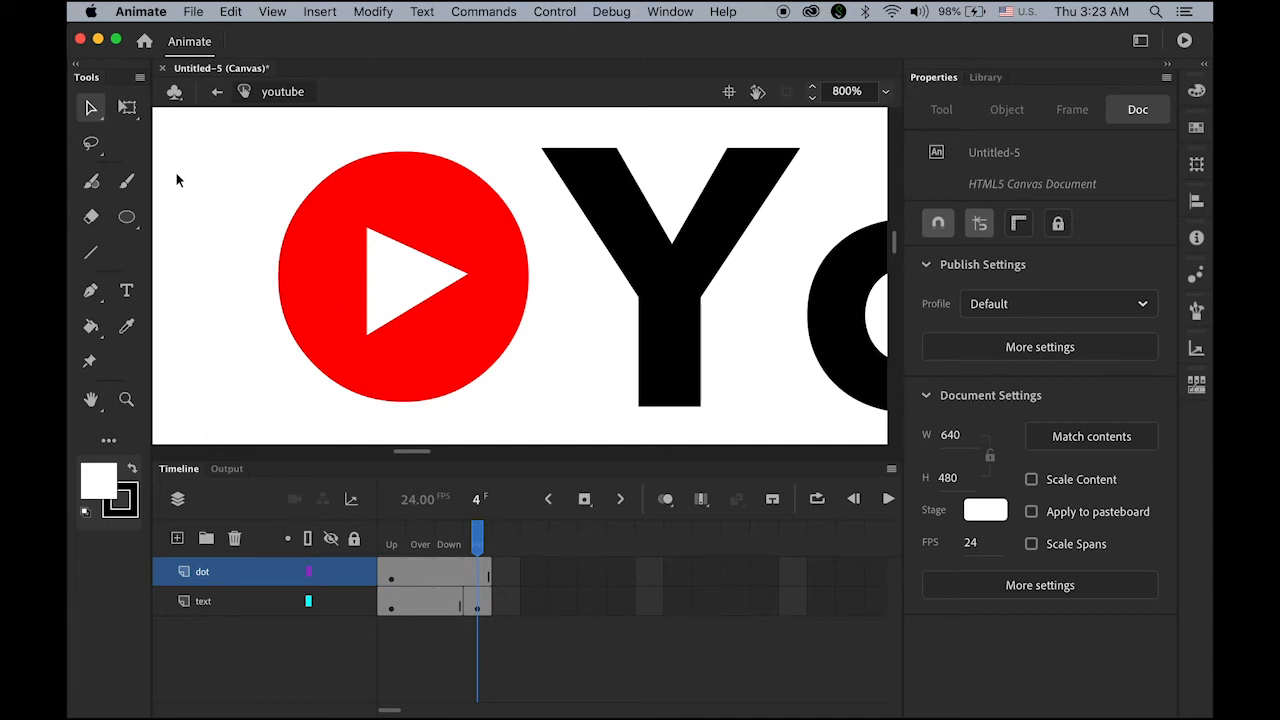
double_click(125, 401)
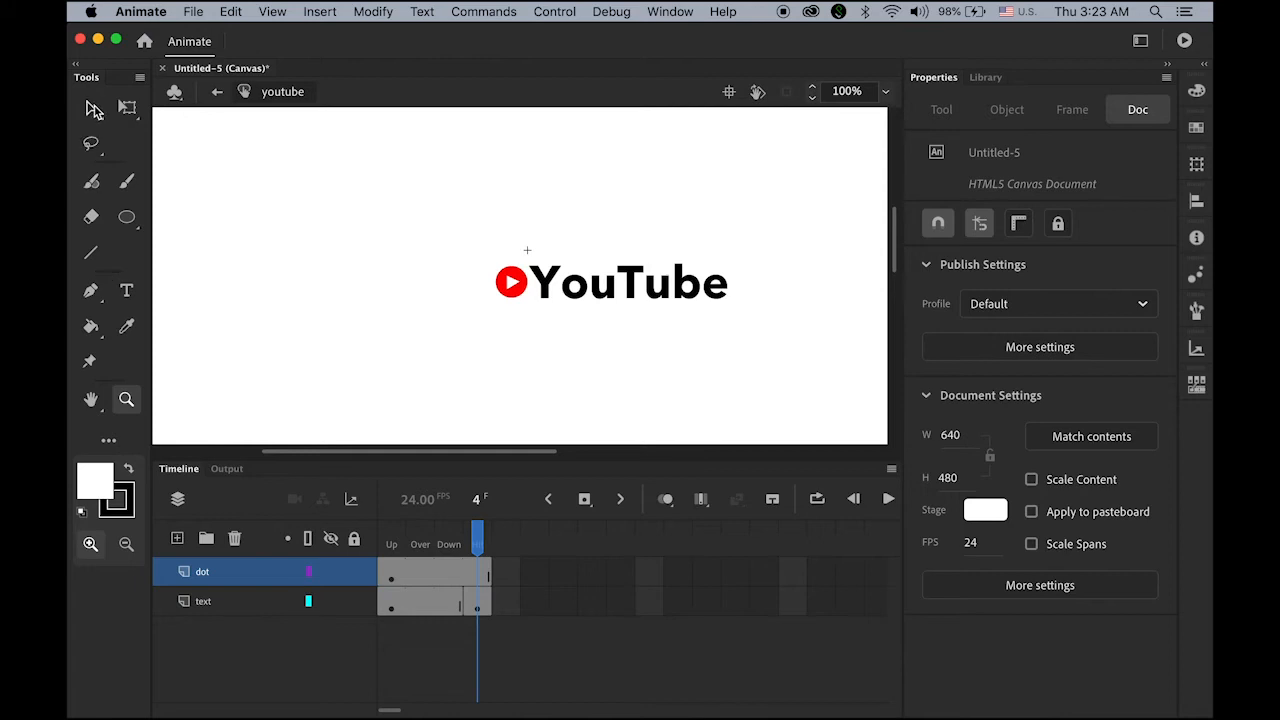
Step: Copy the red play icon from the YouTube button's dot layer and create a new Movie Clip symbol named dot
click(91, 107)
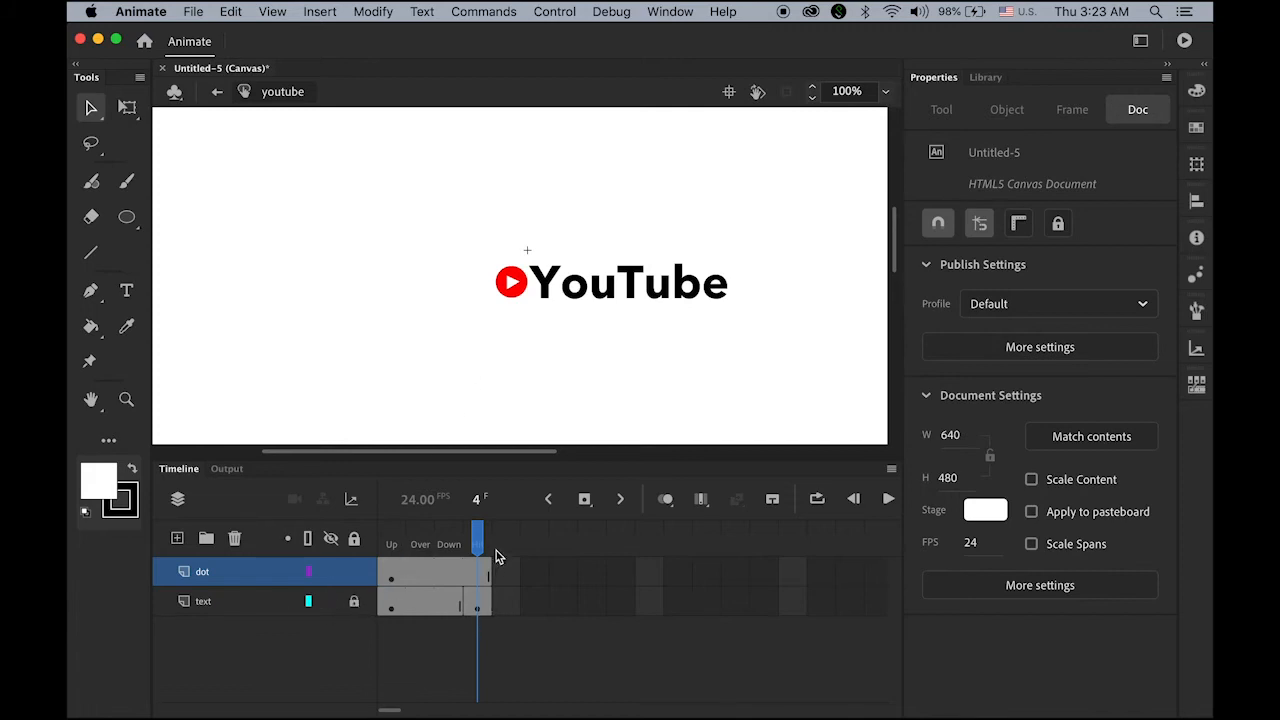
drag(527, 311, 529, 312)
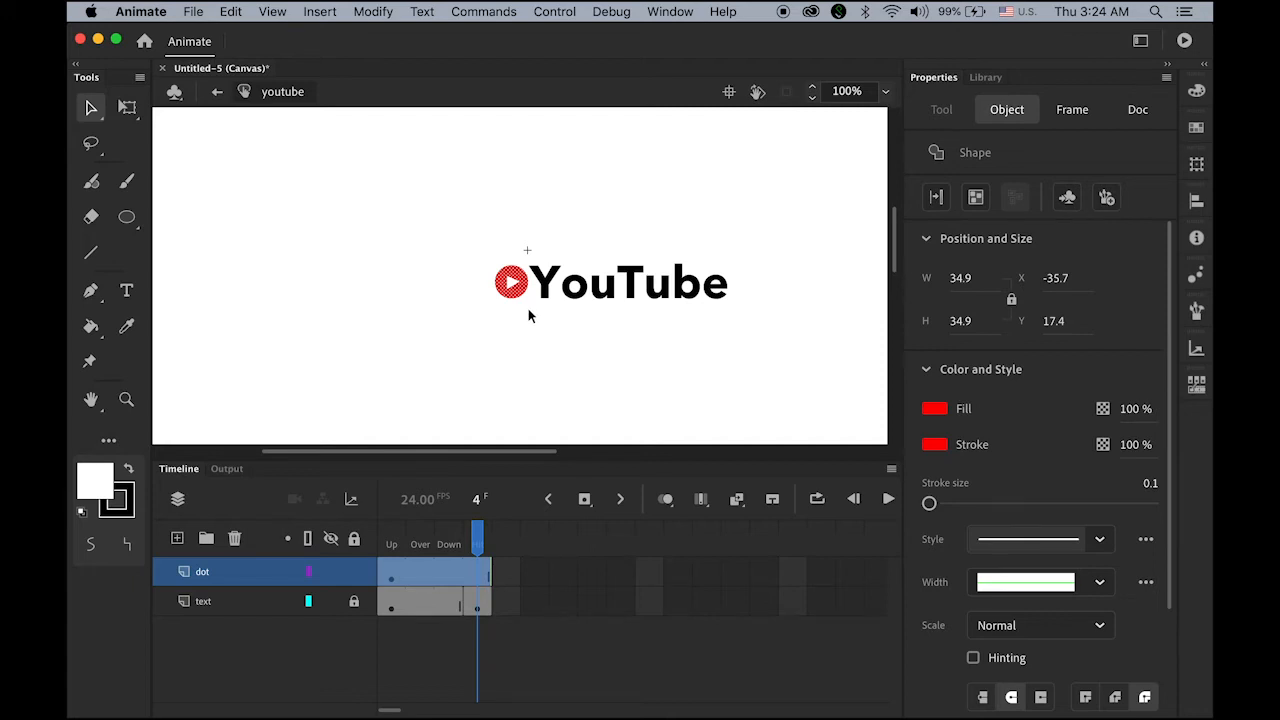
click(986, 77)
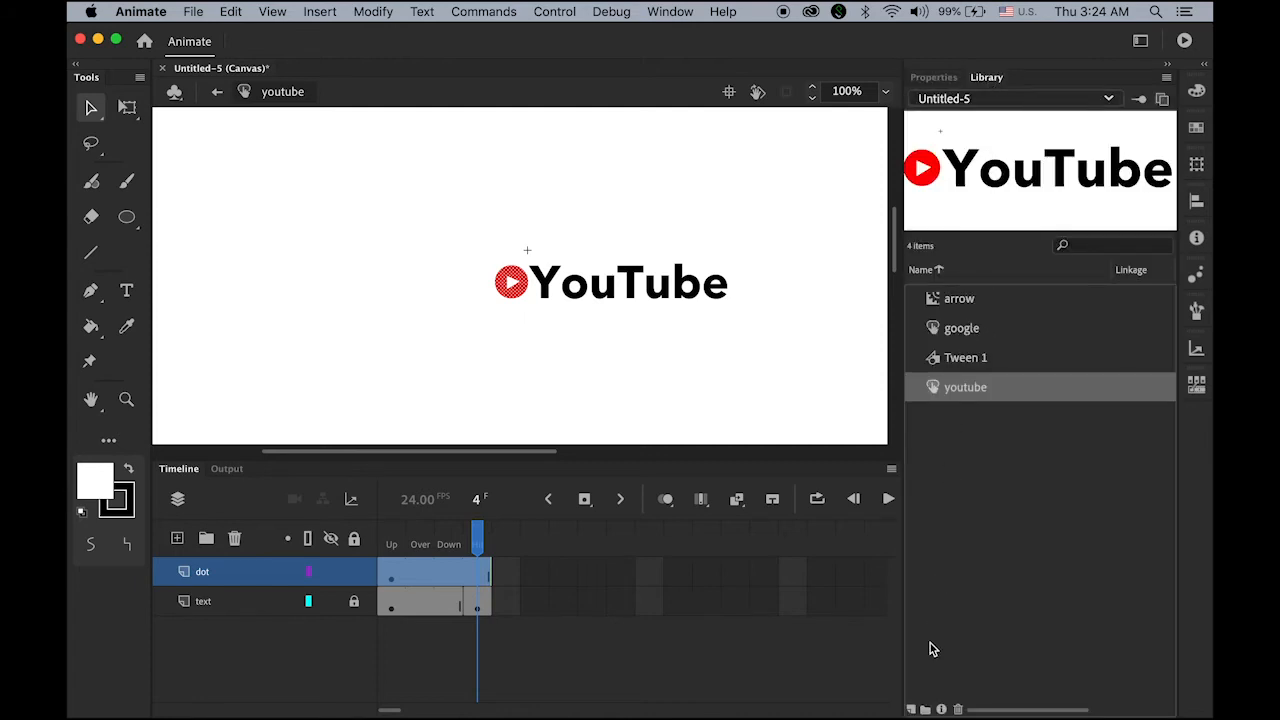
click(910, 709)
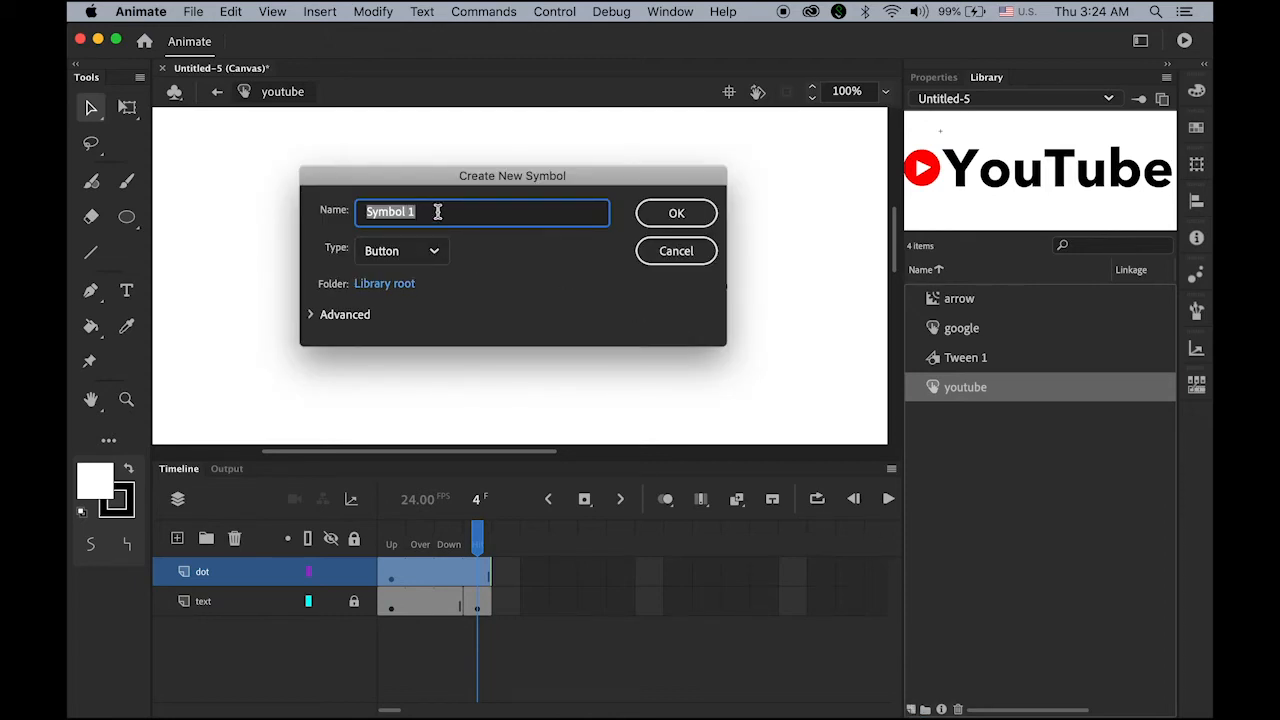
text(dot)
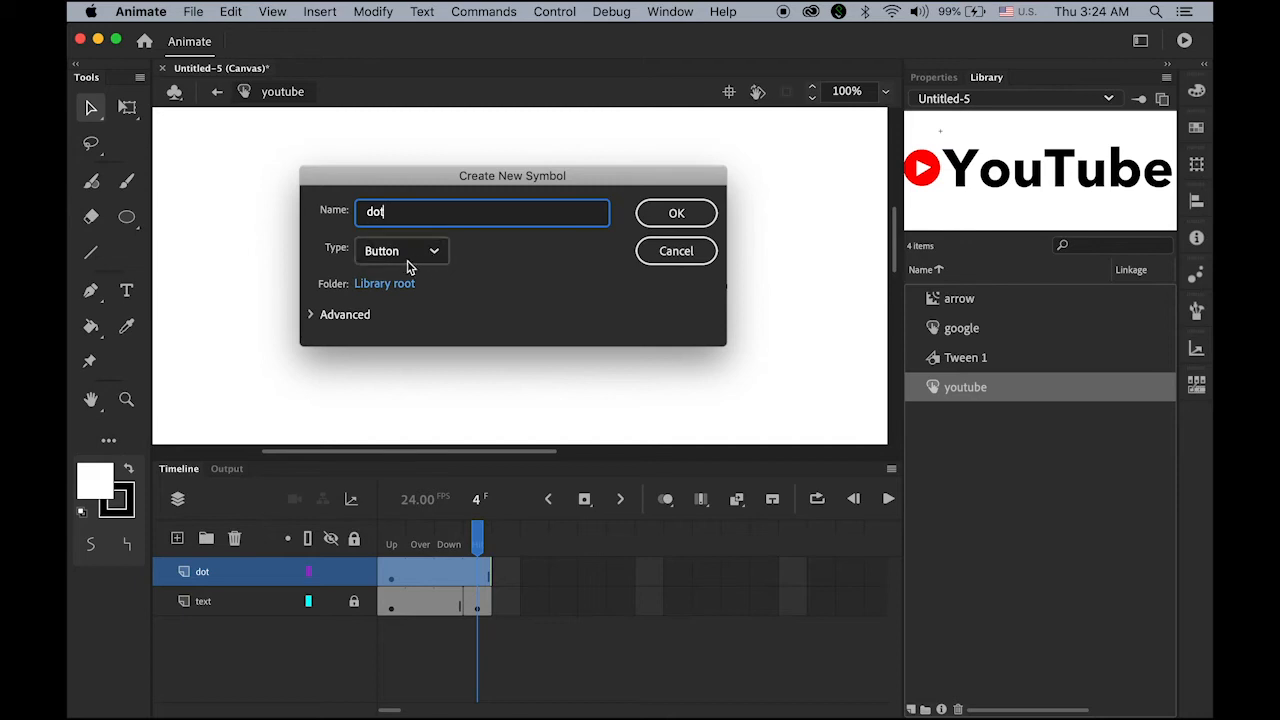
click(436, 255)
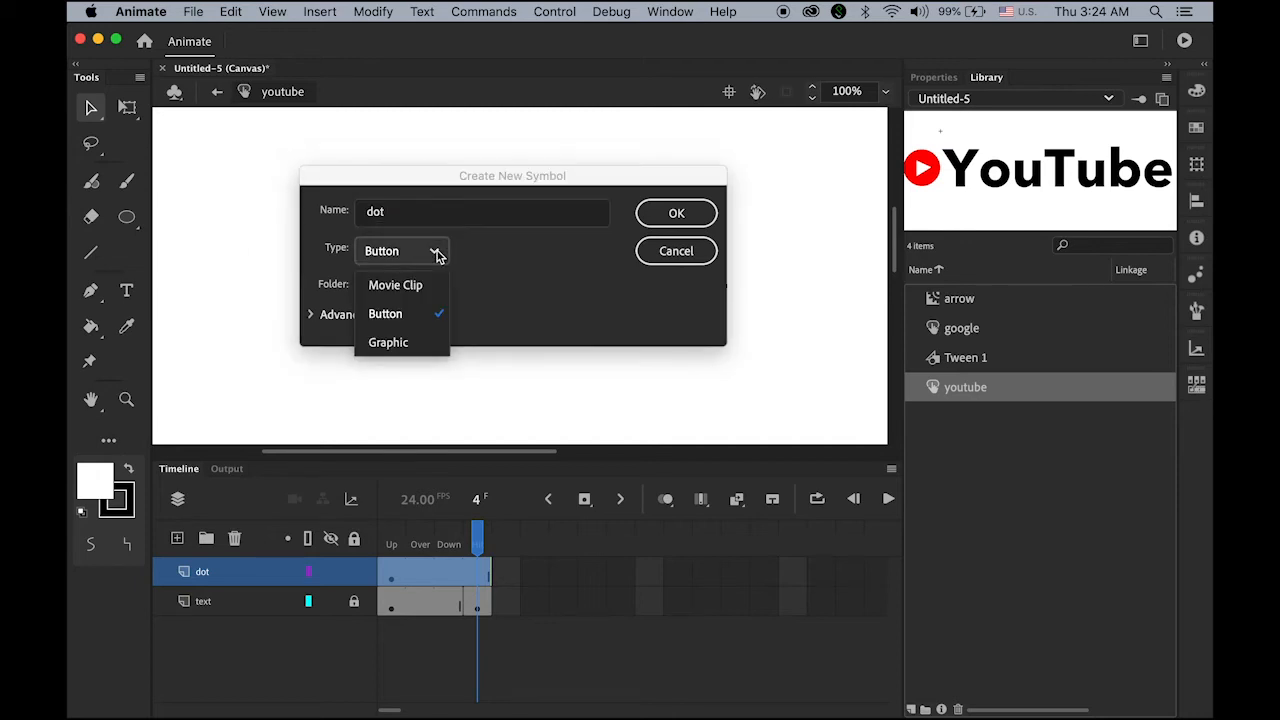
click(399, 287)
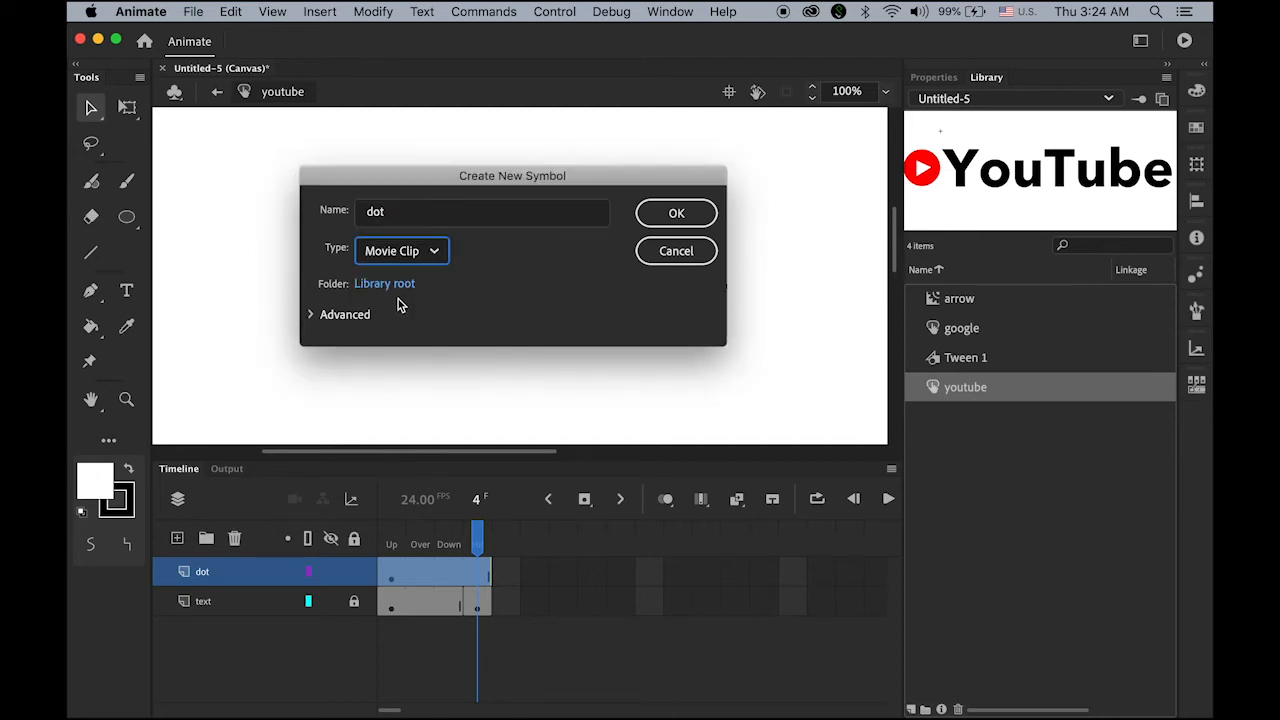
click(688, 216)
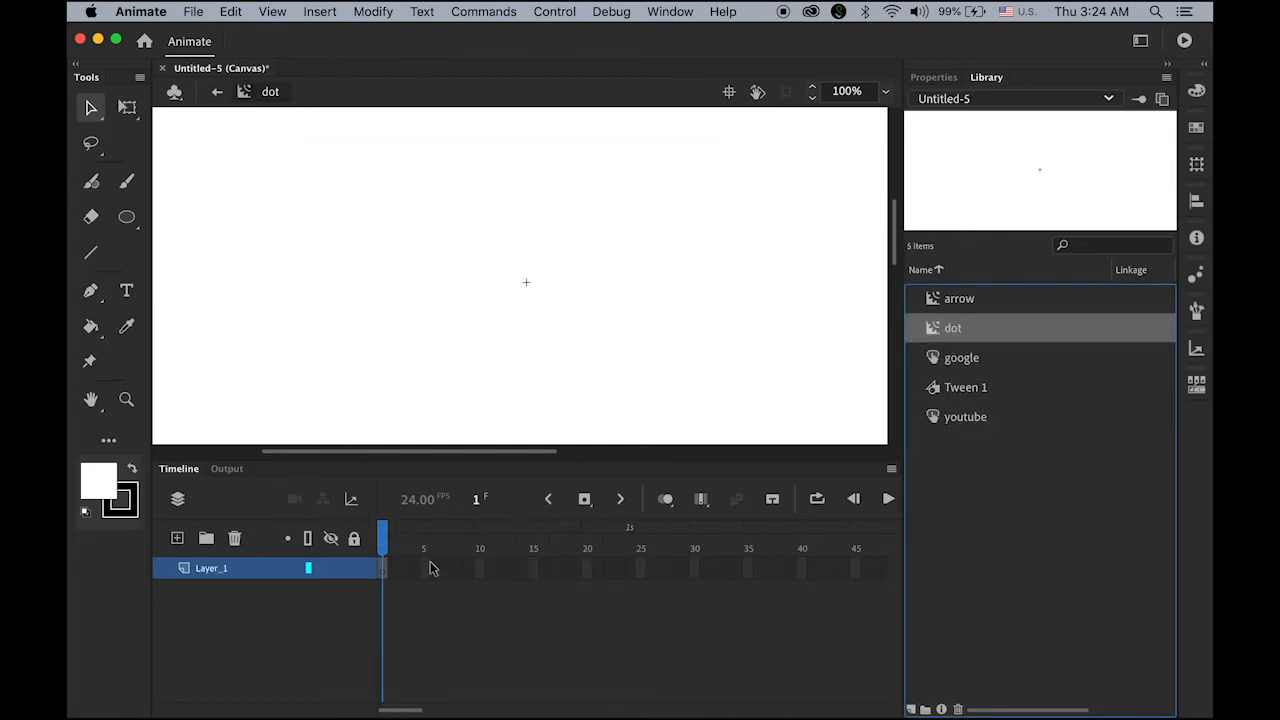
Step: Paste the copied play icon in place on frame 1 of the dot movie clip
click(383, 577)
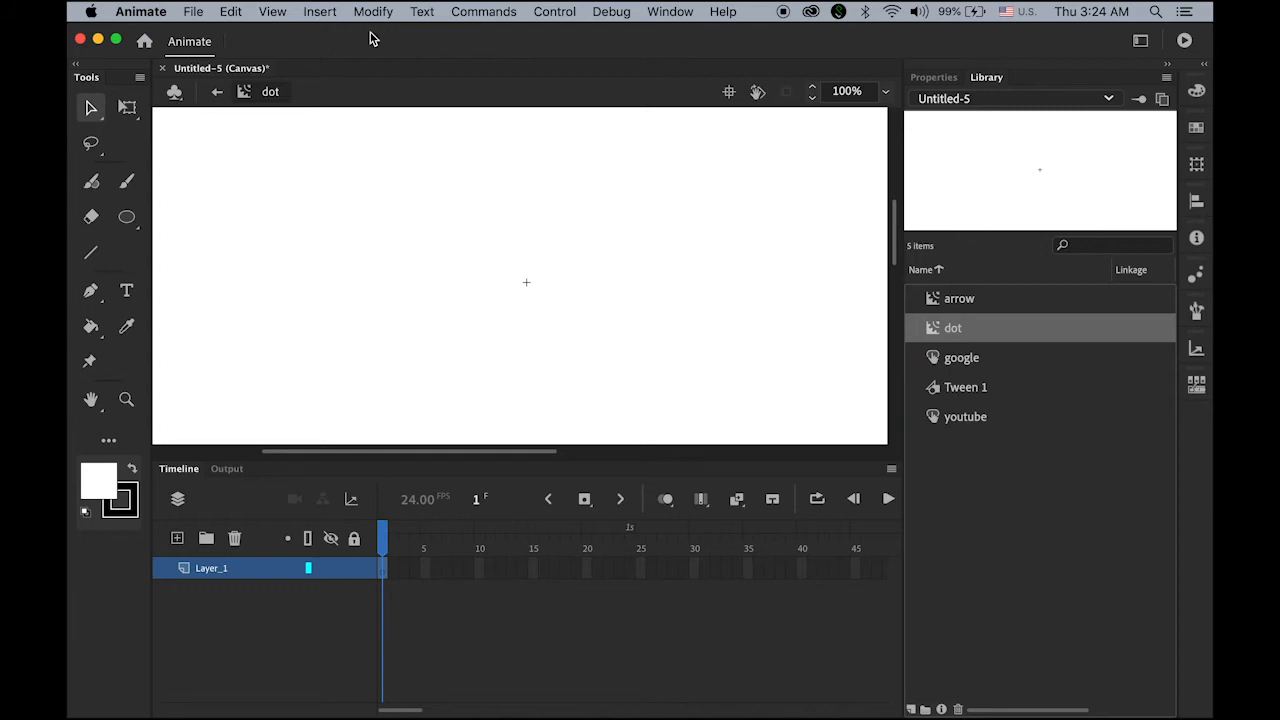
click(232, 10)
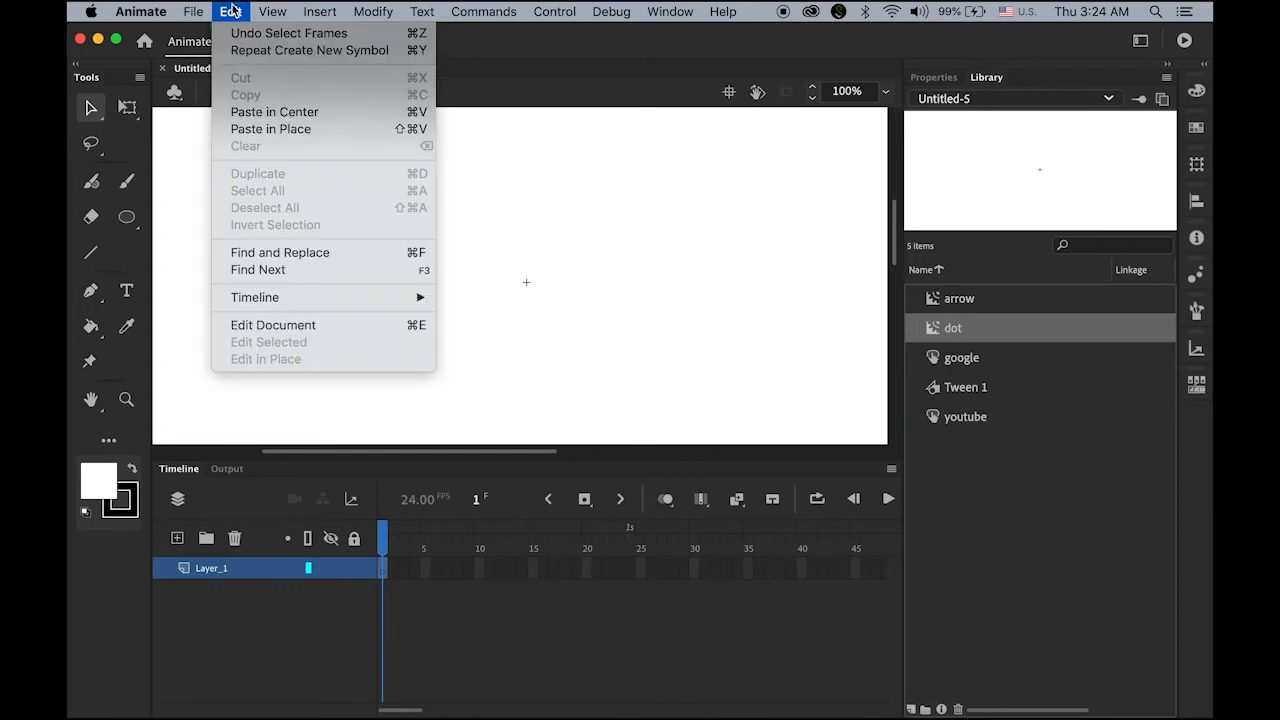
click(297, 129)
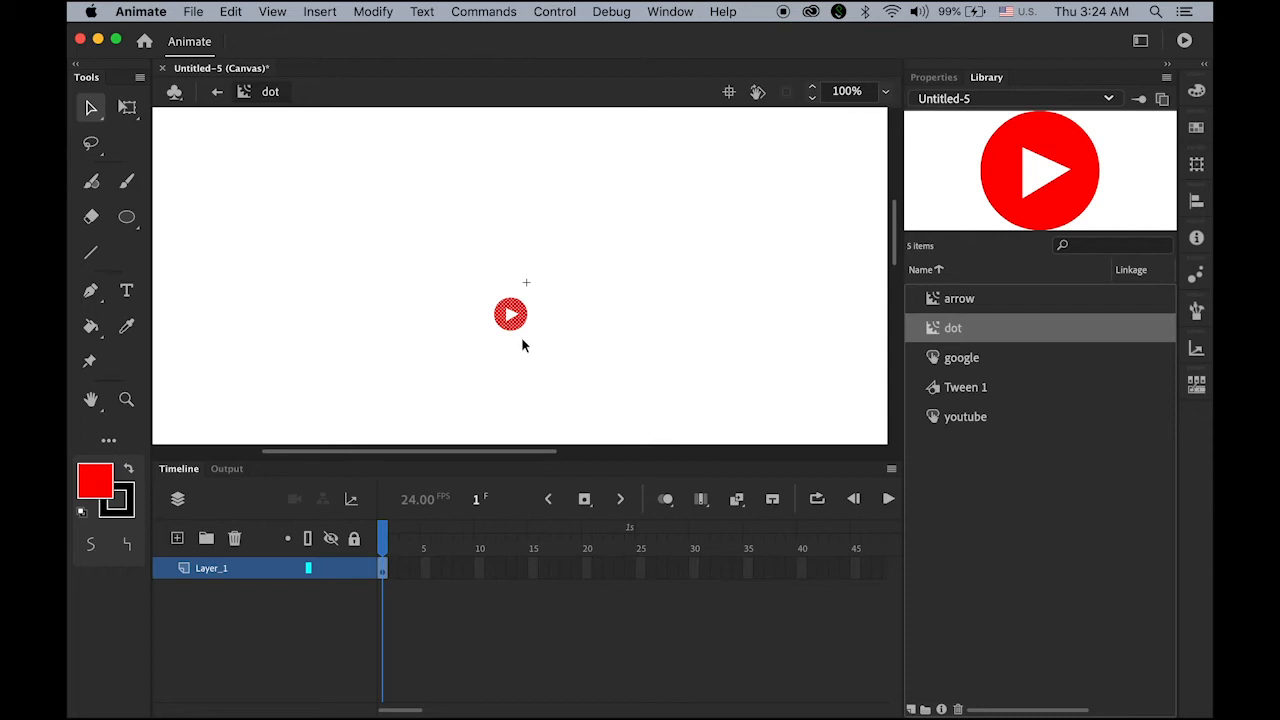
click(335, 221)
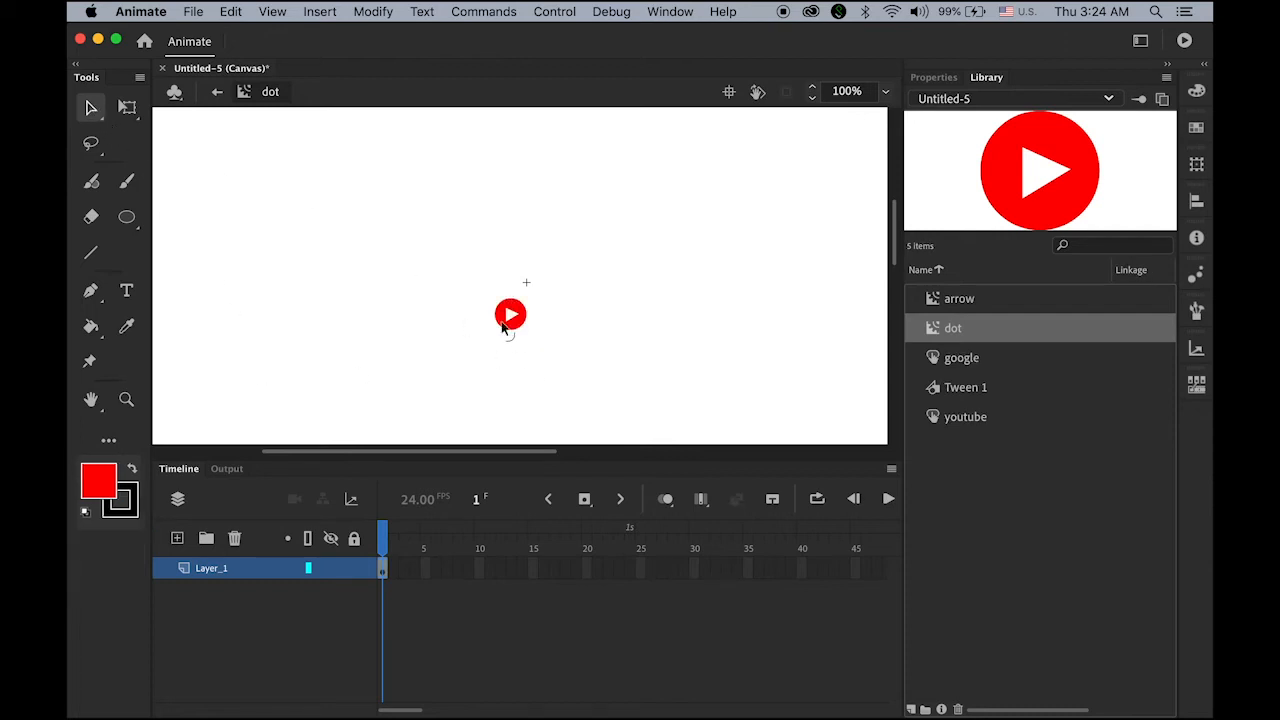
Step: Cut the red circle's thin outline away from its fill in the dot movie clip
key(z)
drag(472, 286, 582, 352)
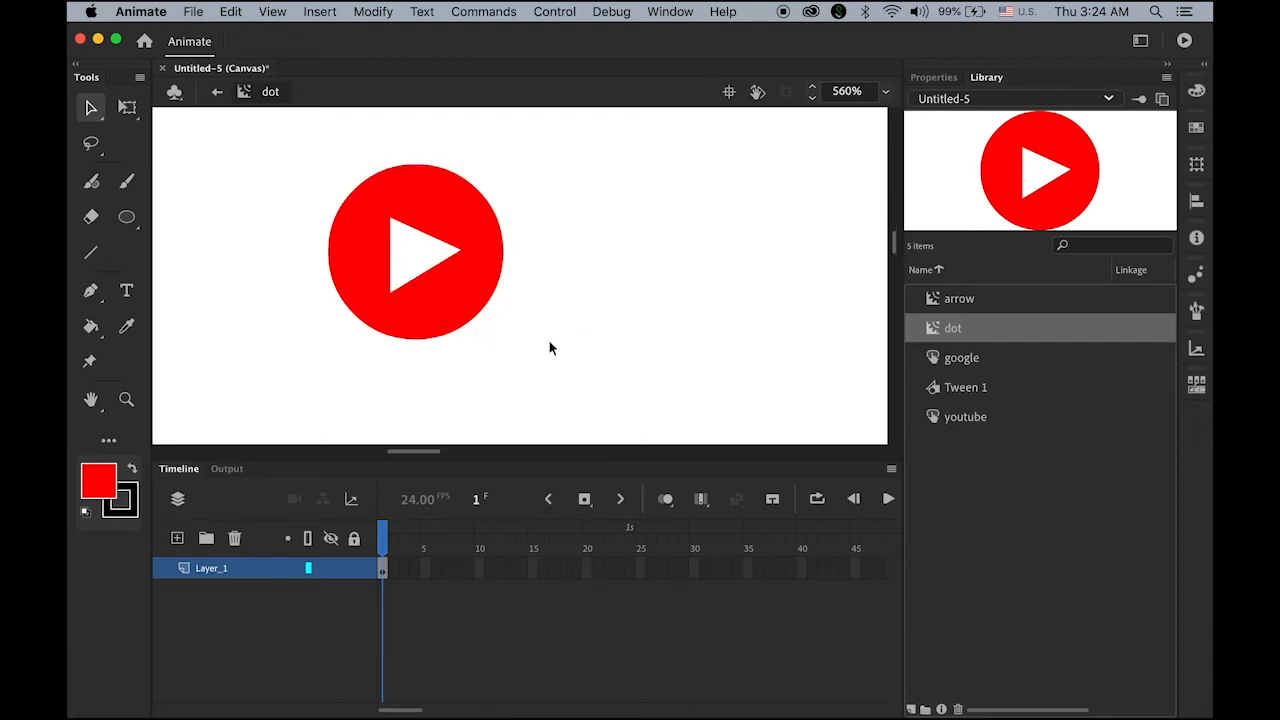
click(430, 172)
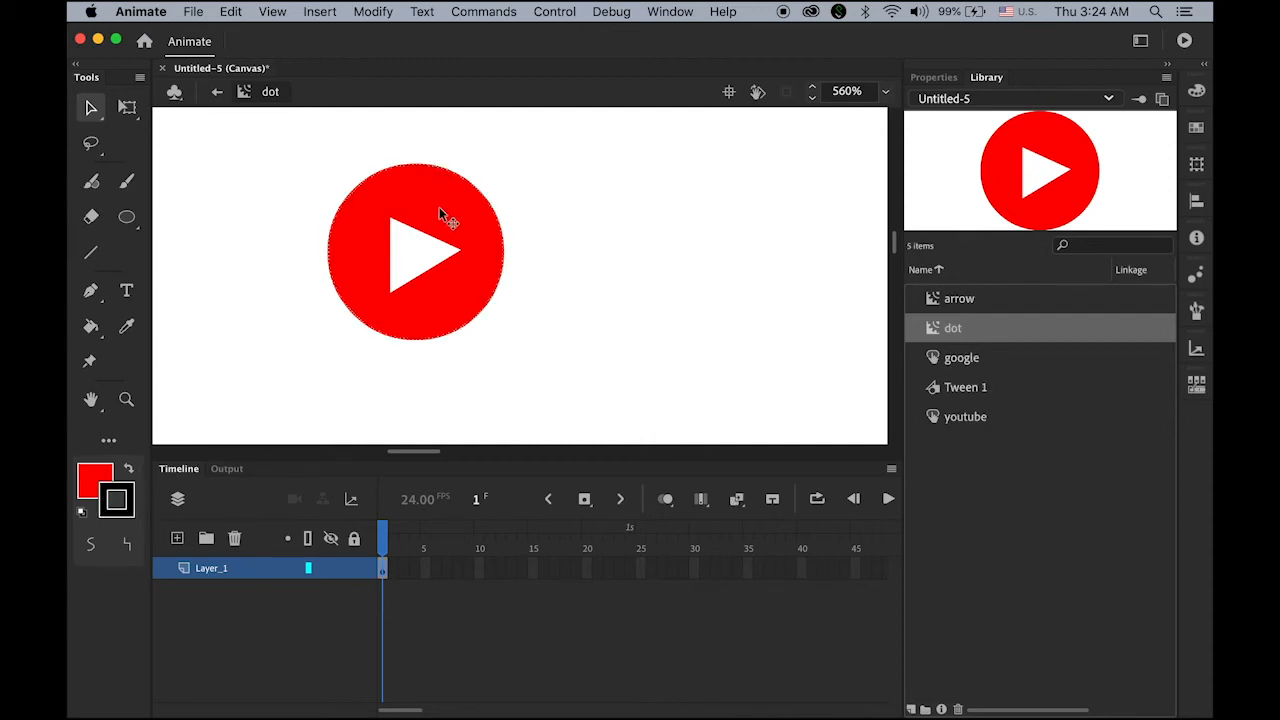
click(439, 207)
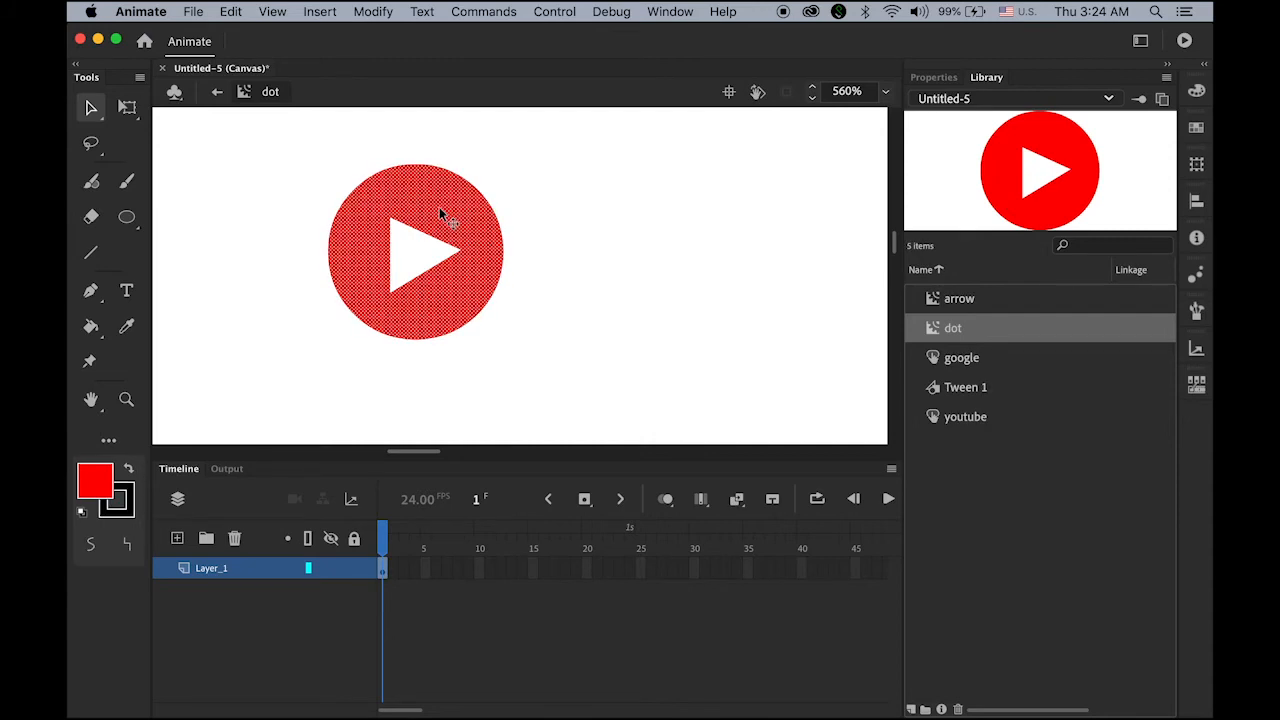
click(529, 331)
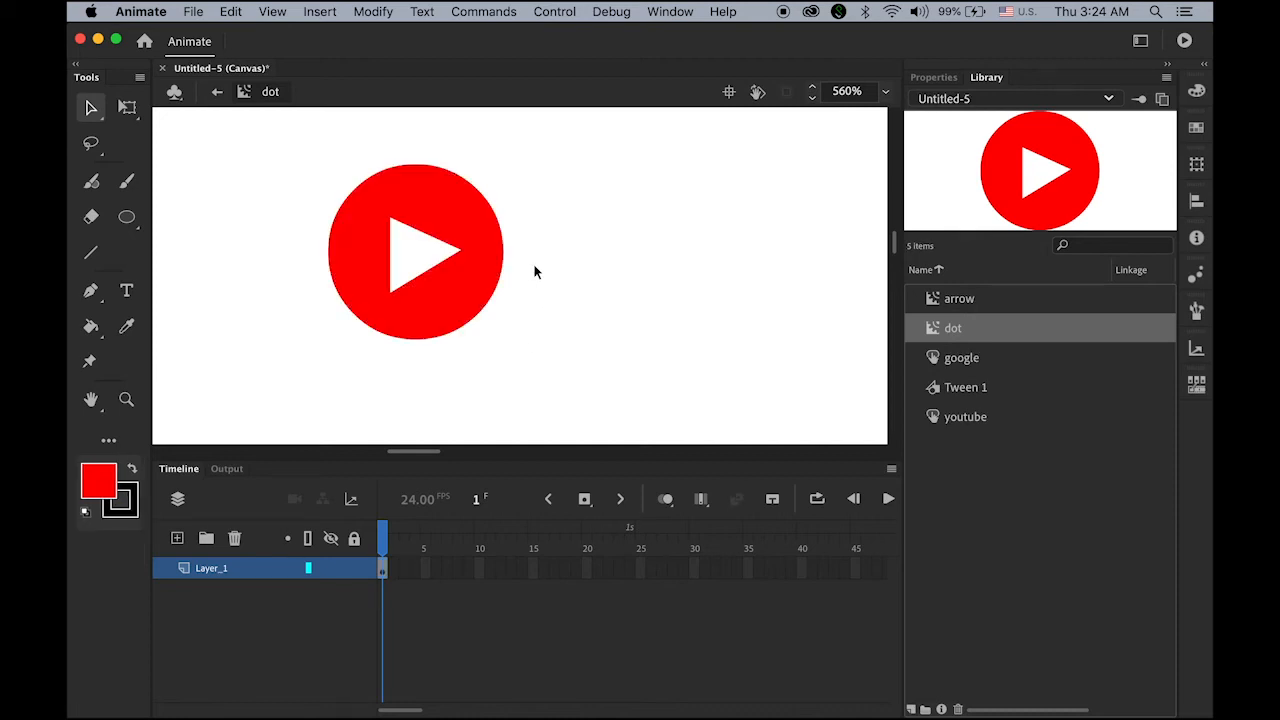
click(456, 178)
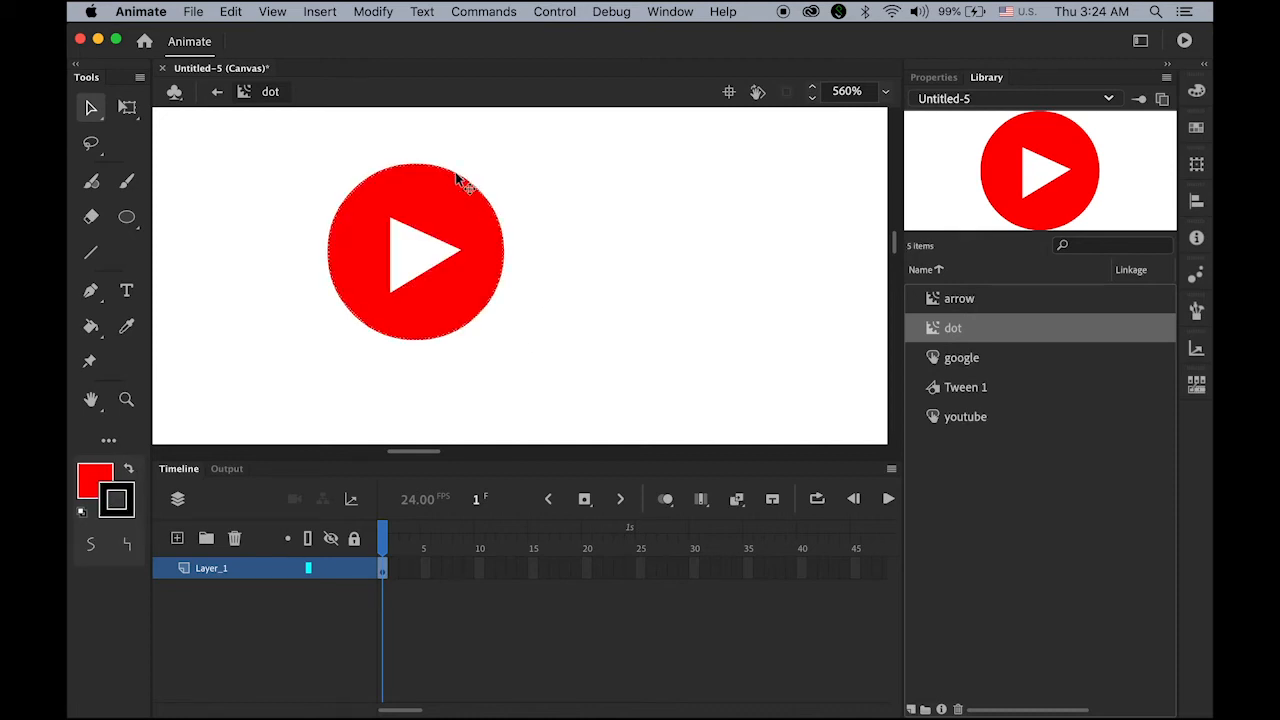
click(598, 267)
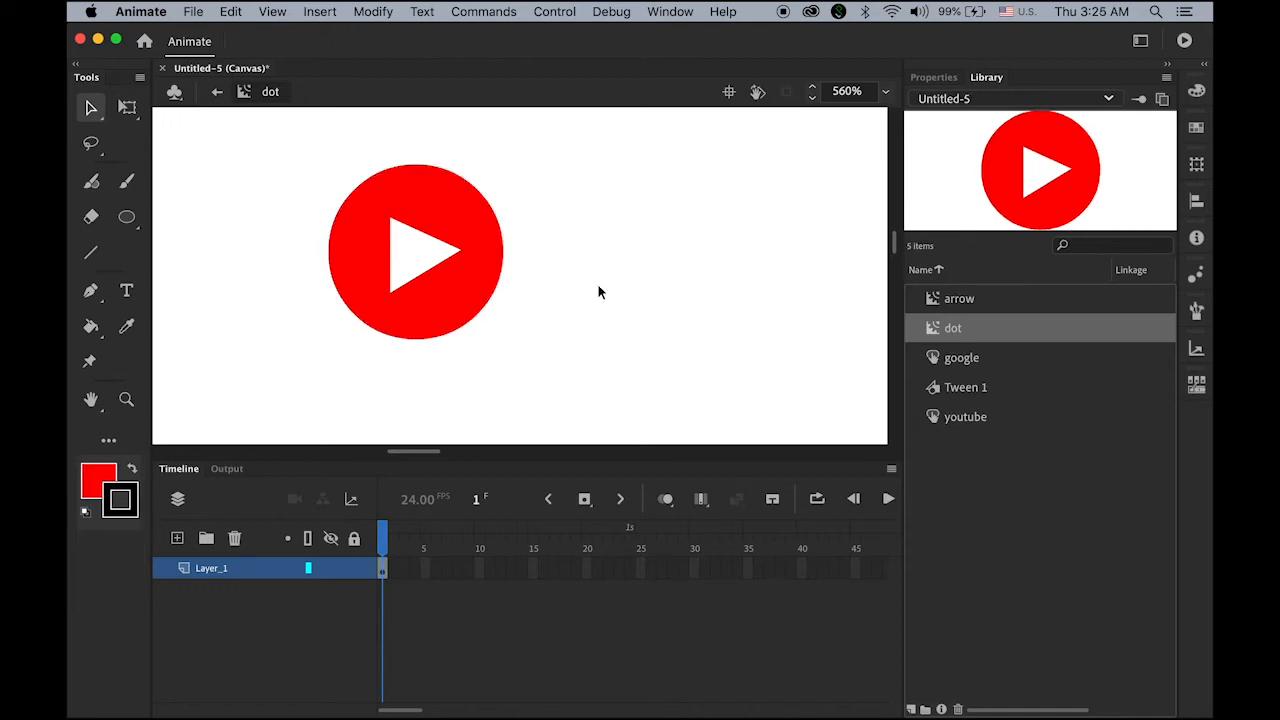
Step: Add a new layer above the circle's fill and paste the cut outline in place on it
click(177, 538)
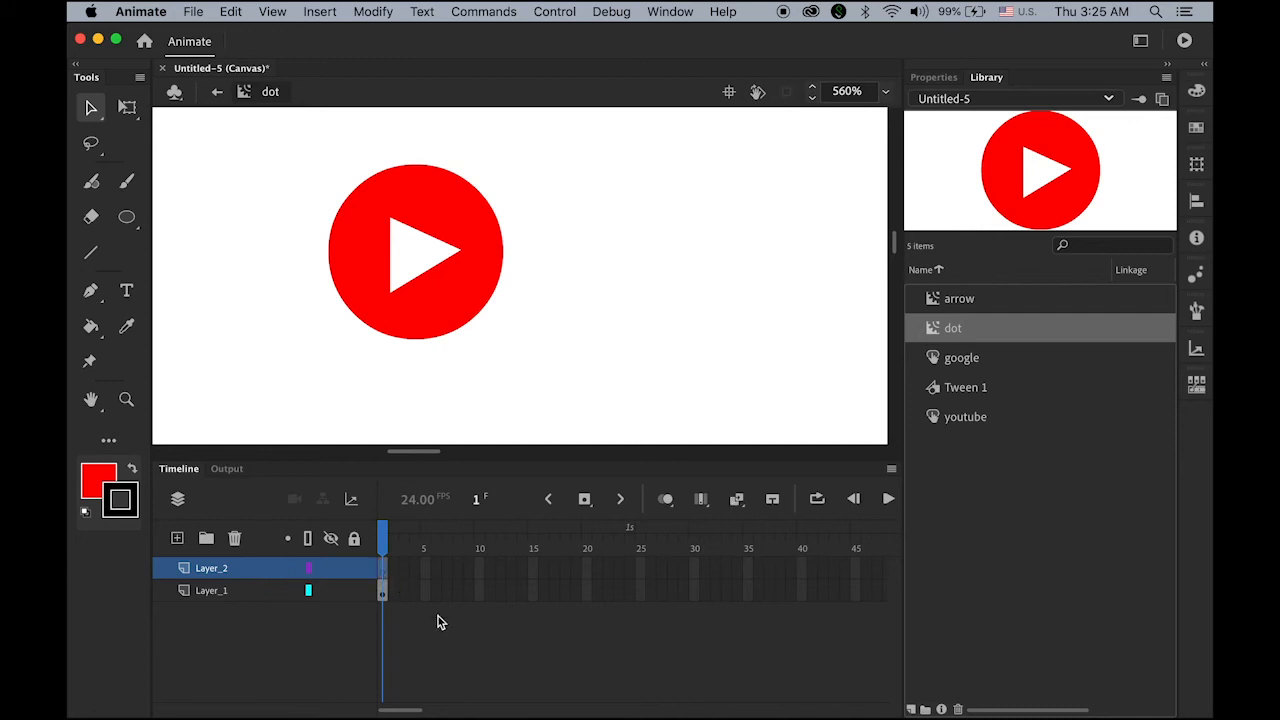
click(230, 12)
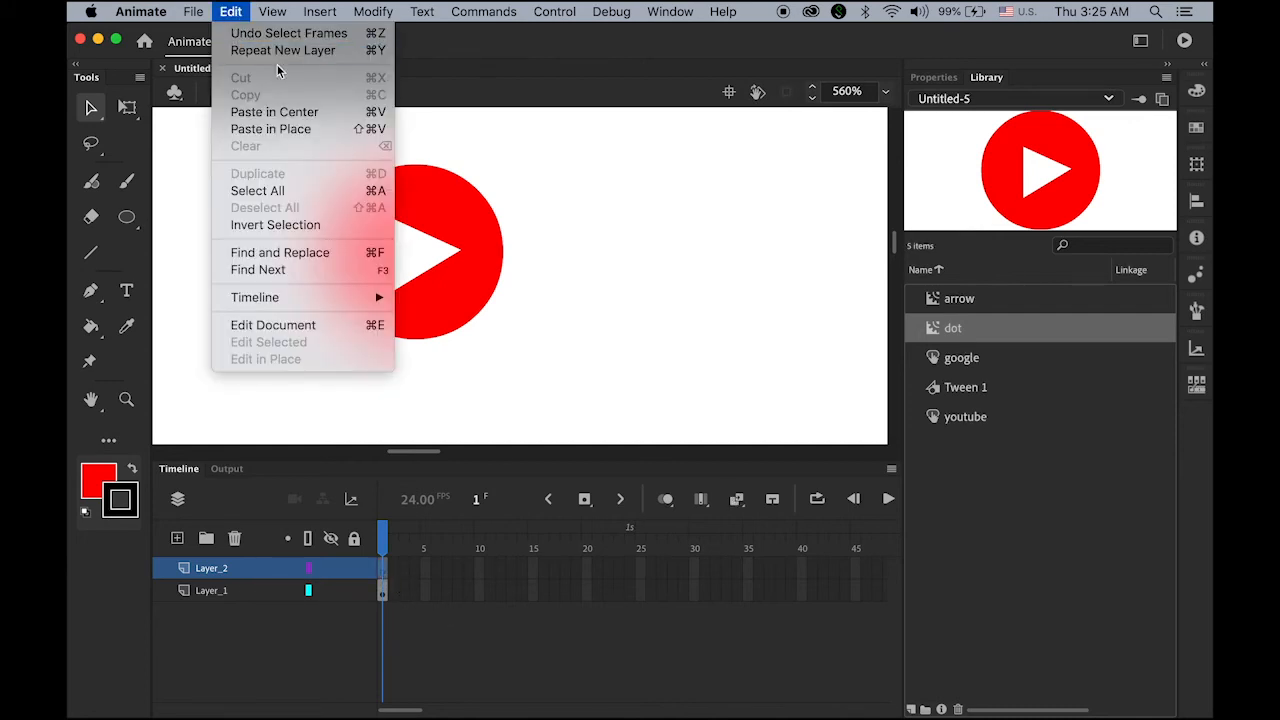
click(306, 132)
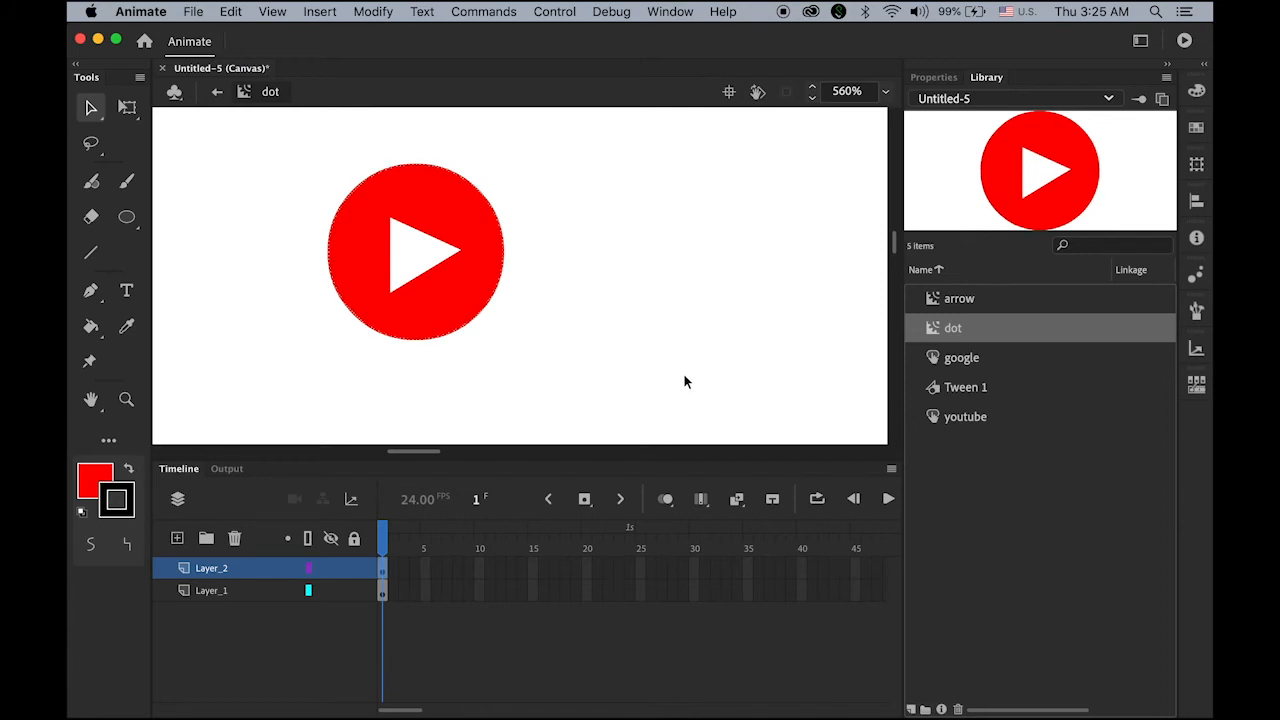
click(598, 374)
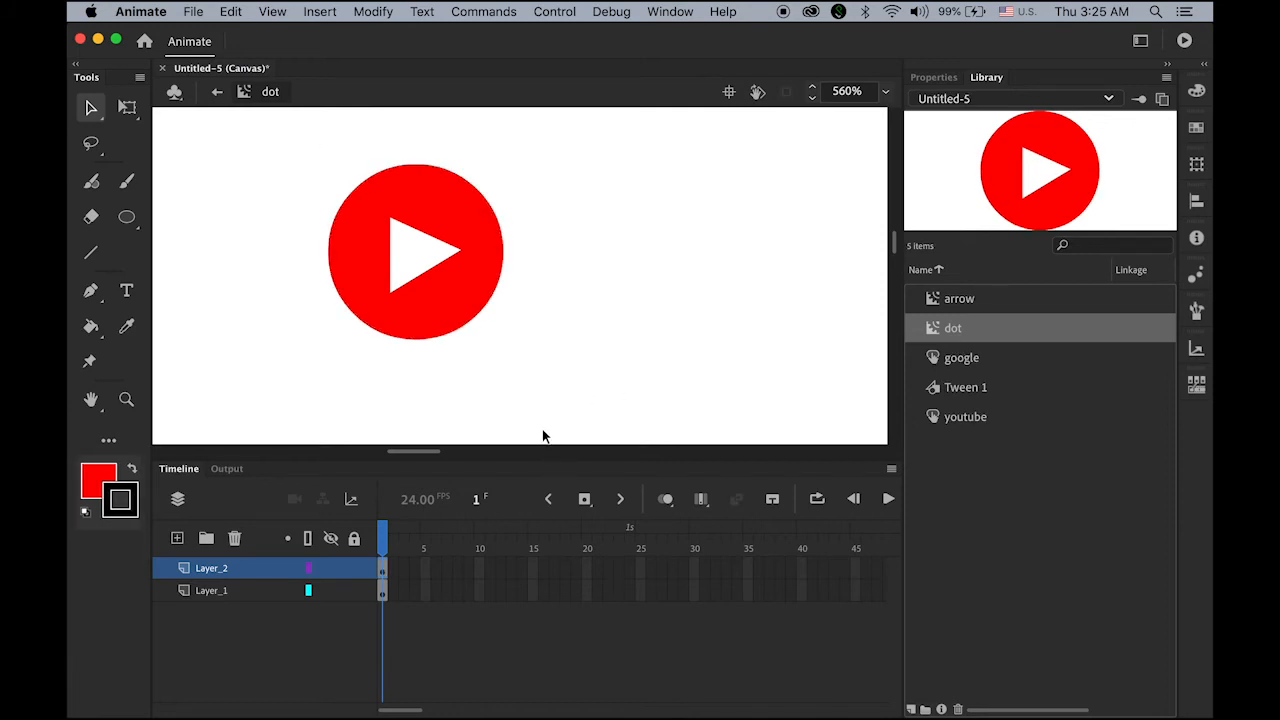
Step: Rename the lower layer as fill and the upper layer as stroke
click(212, 592)
double_click(212, 591)
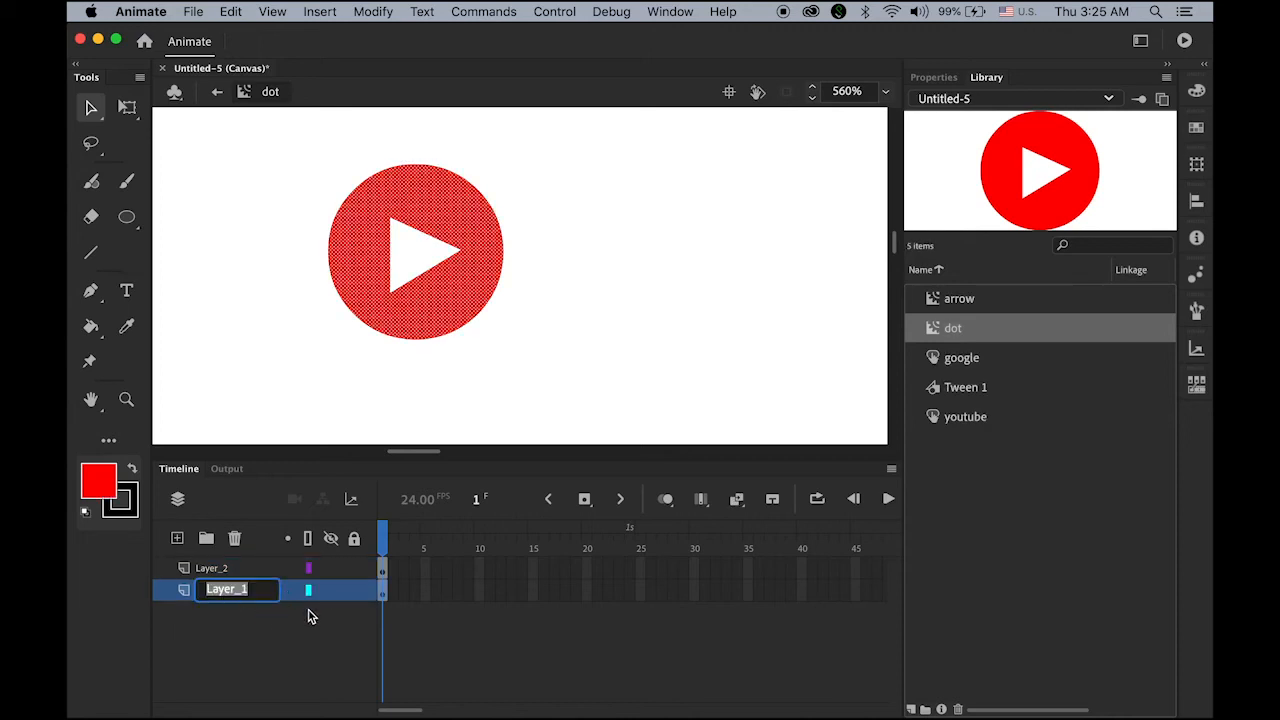
text(fill)
click(226, 429)
click(218, 572)
double_click(219, 570)
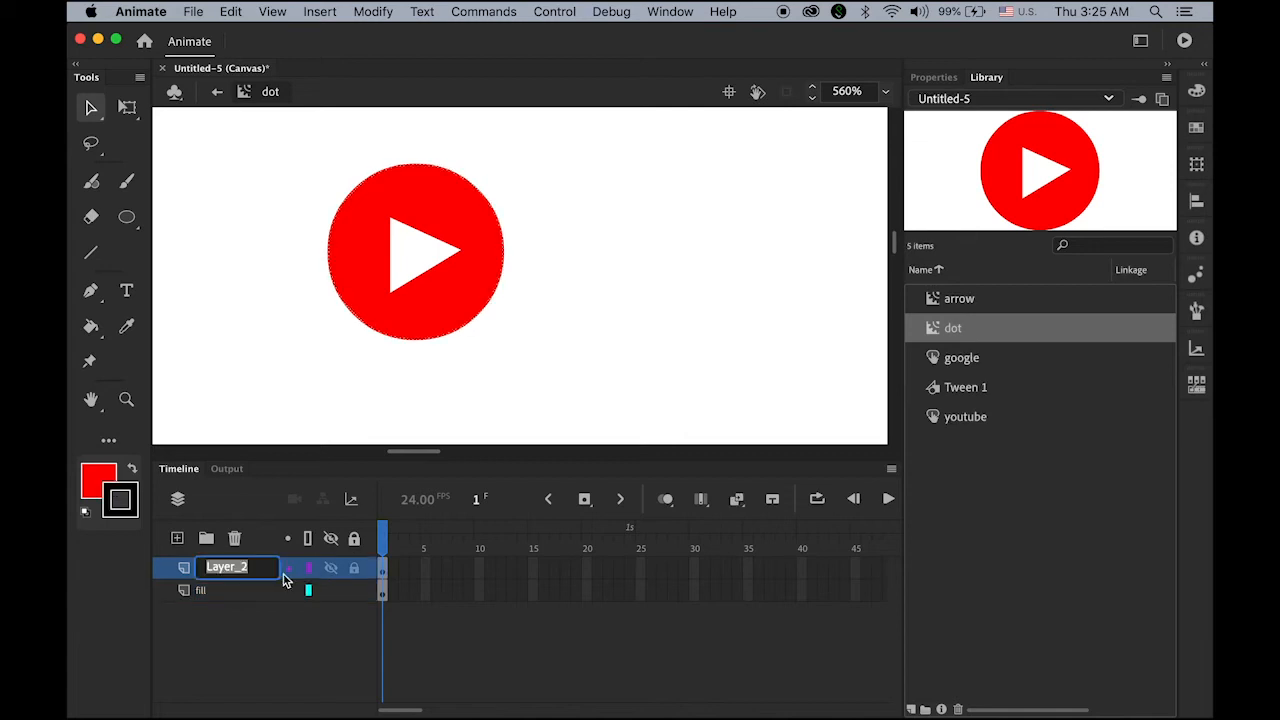
text(stroke)
key(Return)
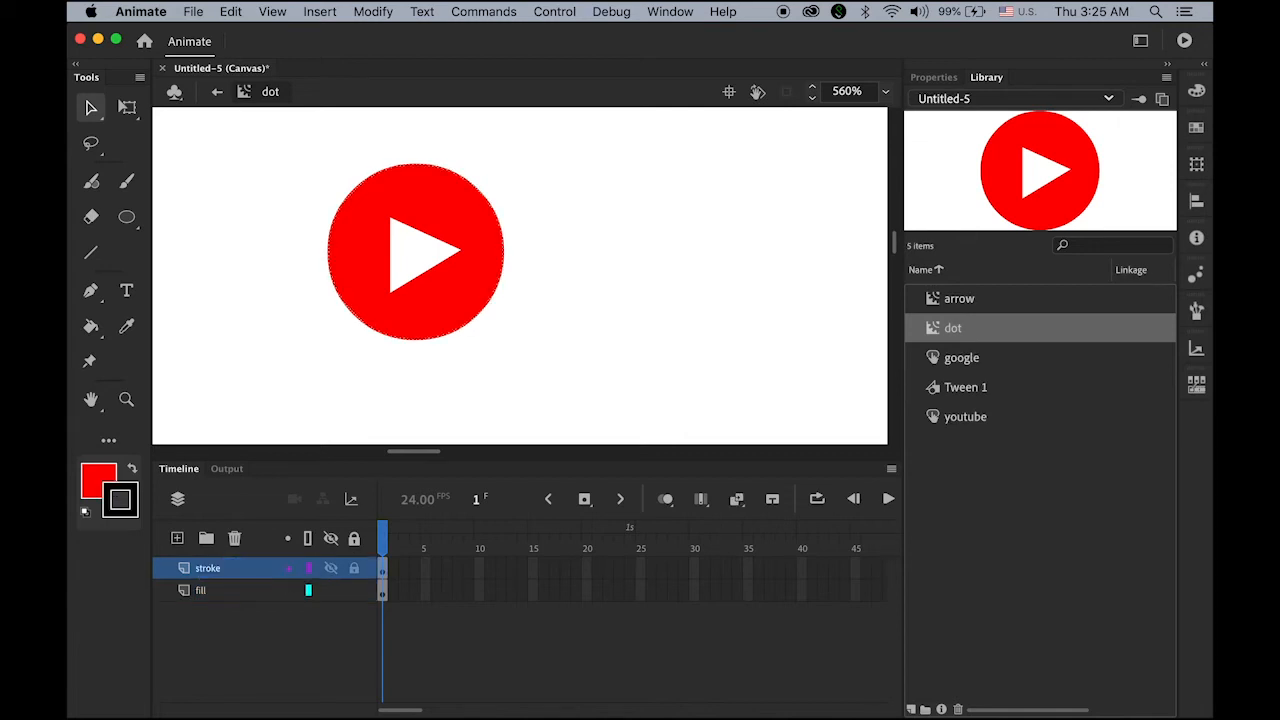
click(367, 390)
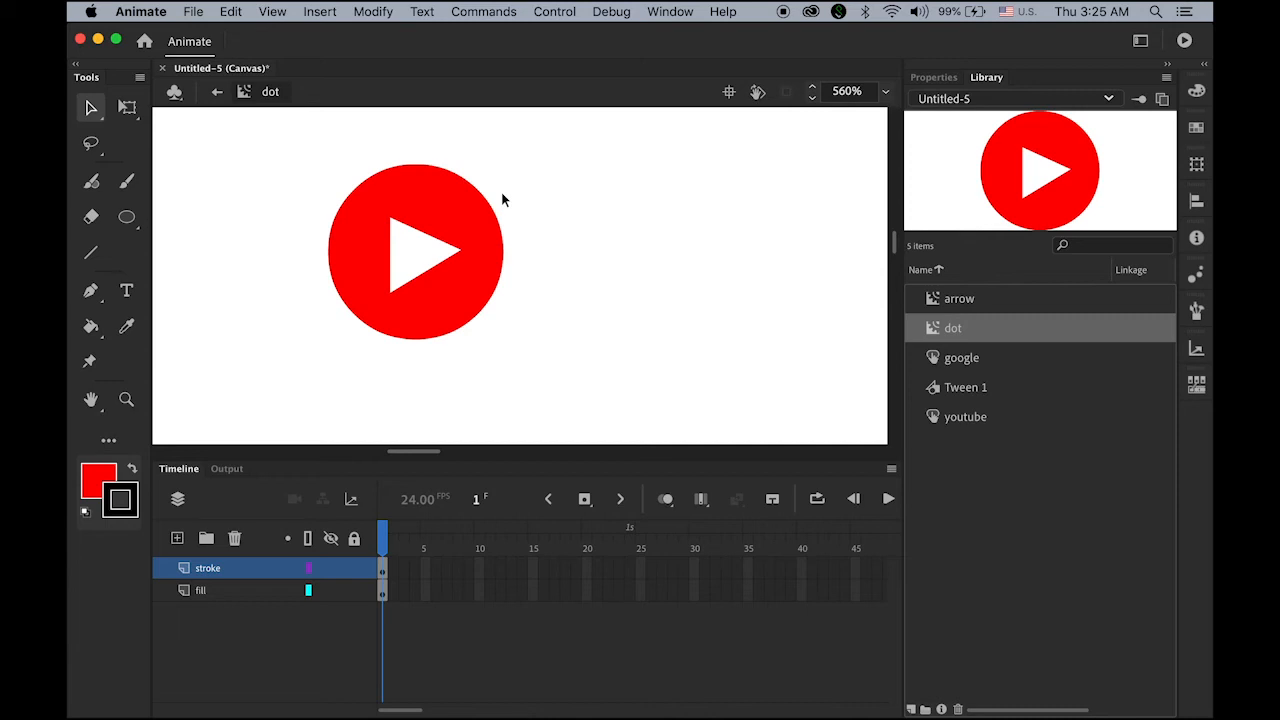
Step: Set the document's frame rate to 10 FPS
click(935, 80)
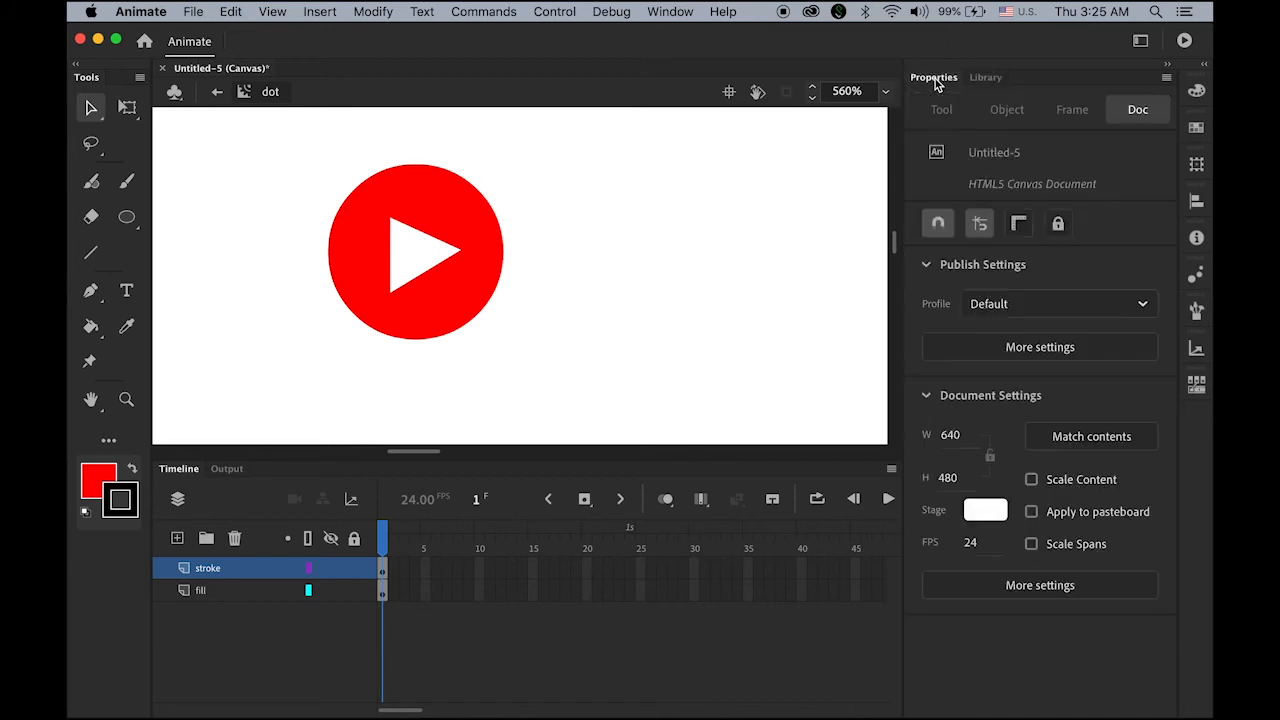
click(977, 543)
text(10)
key(Return)
Step: Insert a keyframe at frame 10 of the fill layer
click(212, 593)
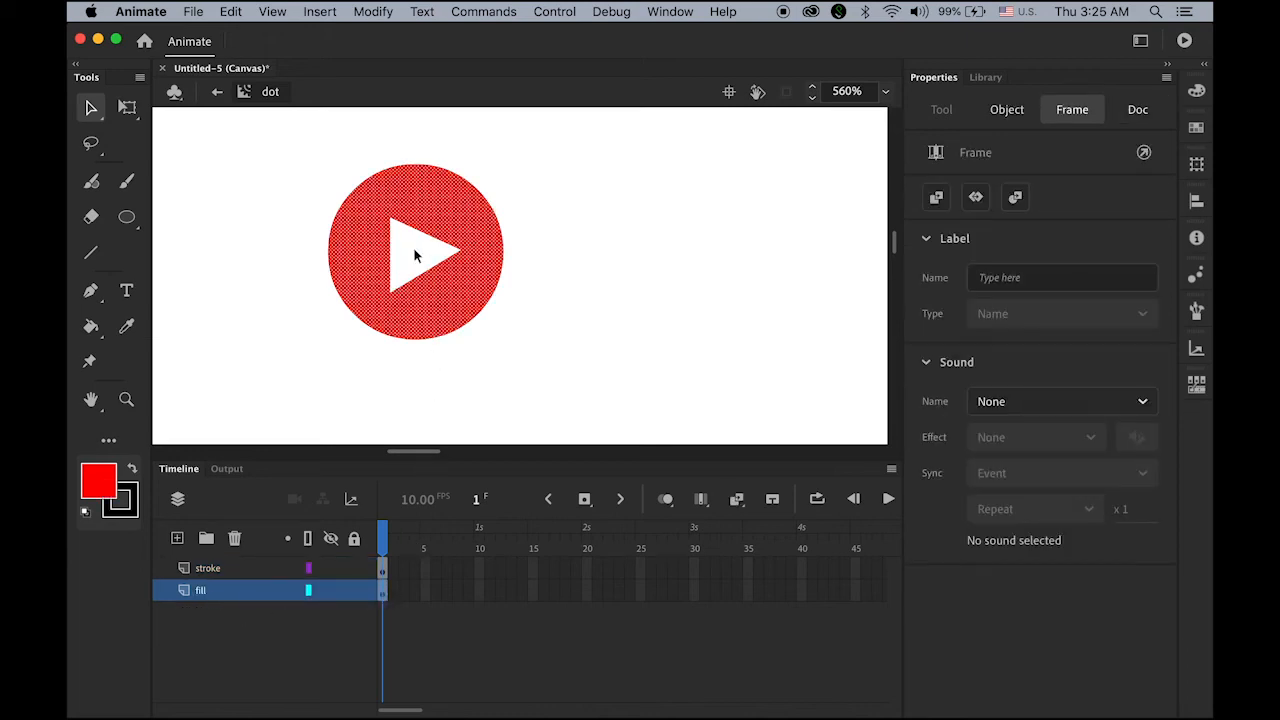
click(480, 592)
click(586, 500)
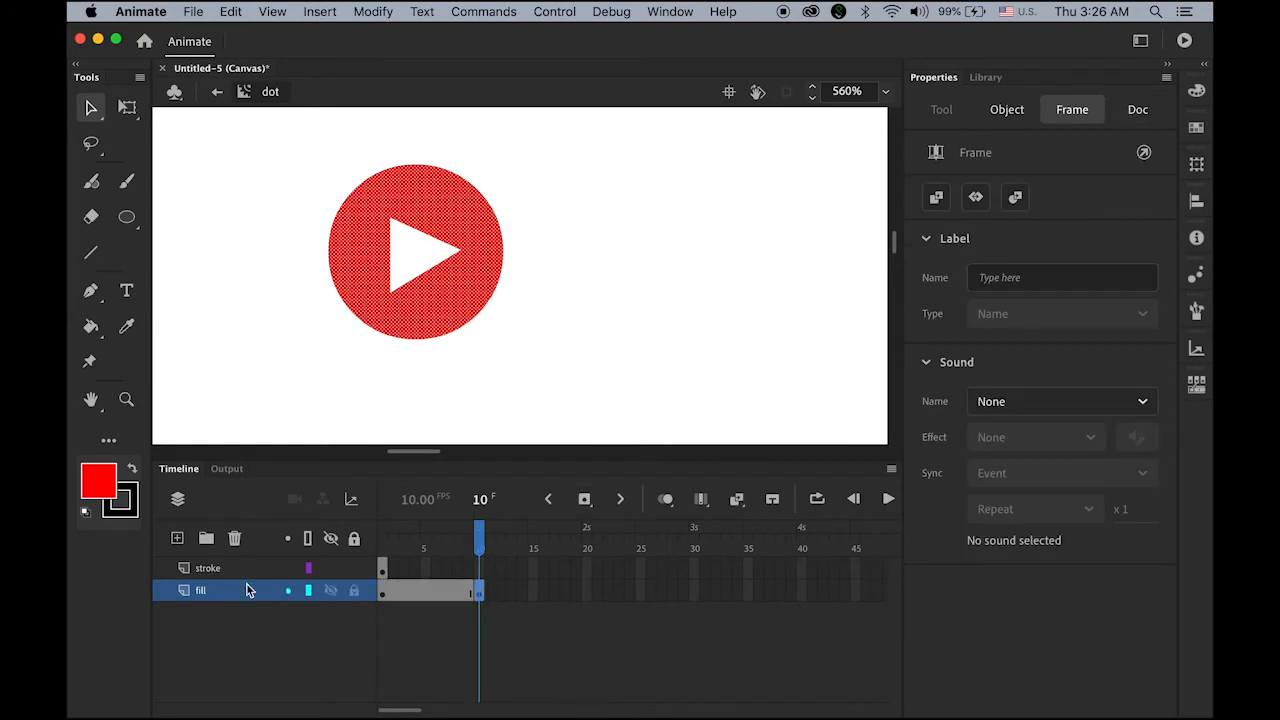
Step: Create a classic tween on the stroke layer from frame 1 and insert its end keyframe at frame 10
click(205, 568)
click(381, 568)
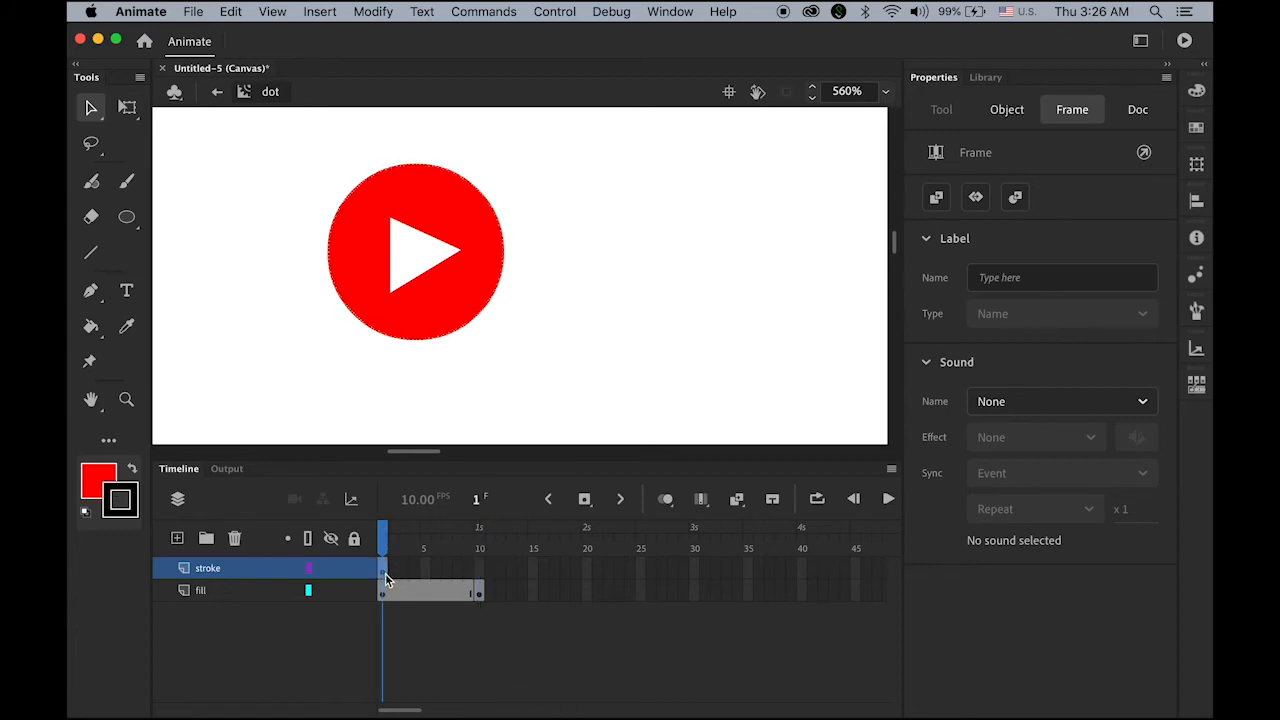
click(322, 10)
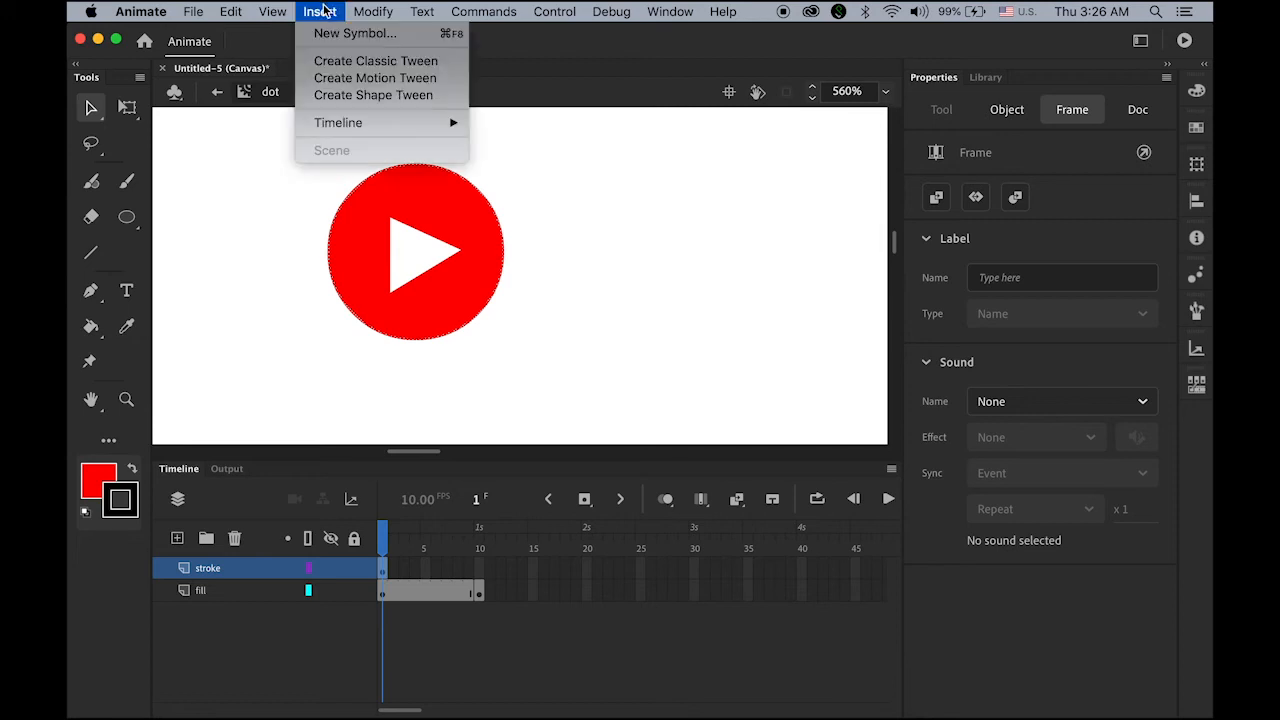
click(338, 62)
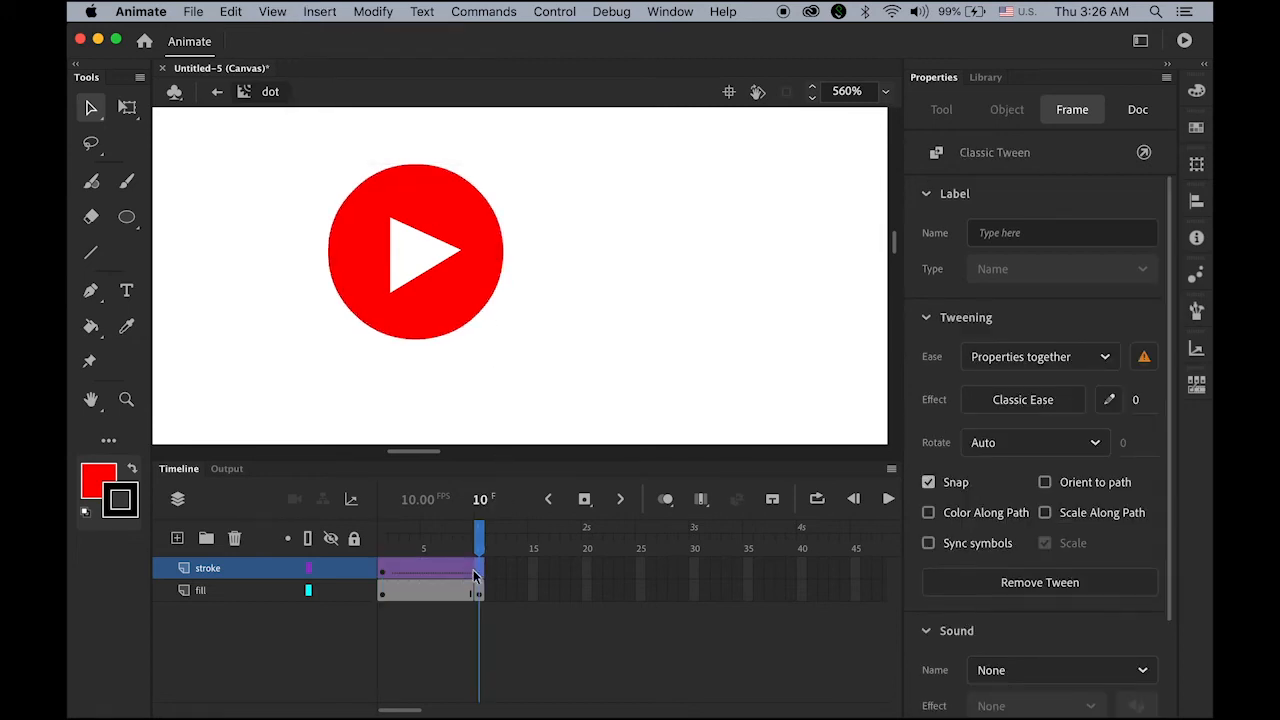
click(586, 499)
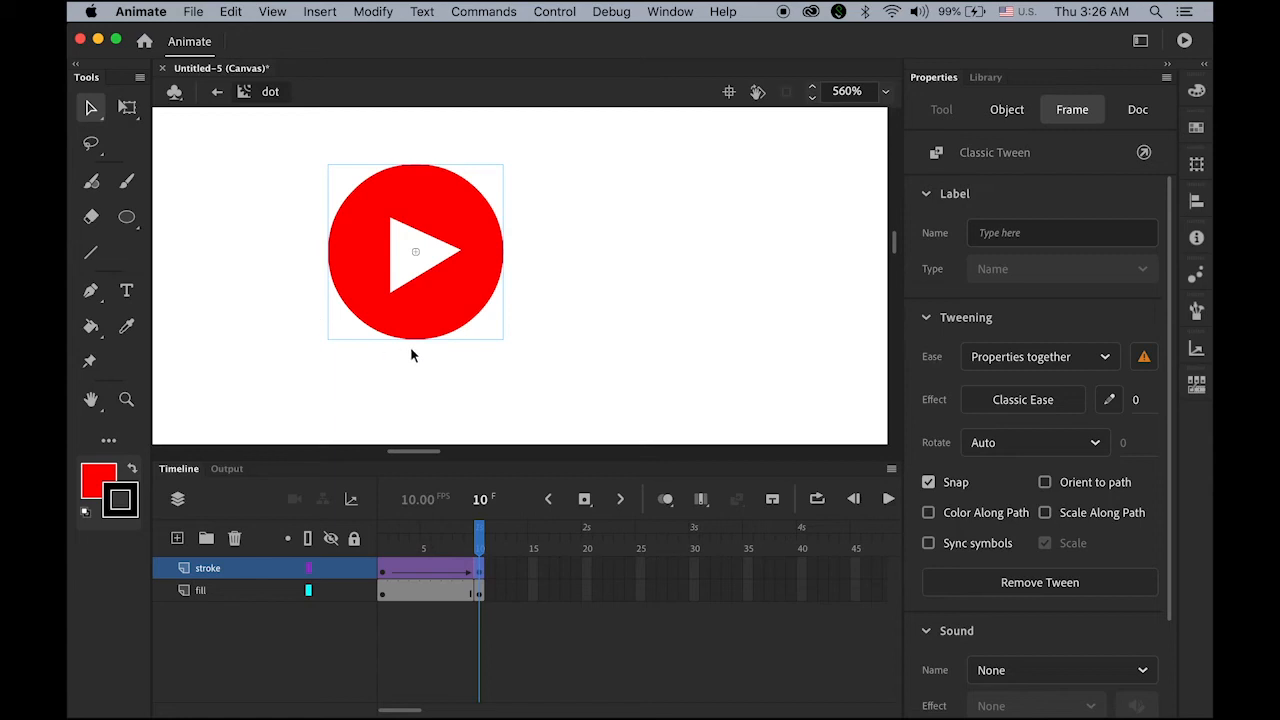
Step: Scale the stroke ring at frame 10 up around its centre to about 91.3 wide and high with Free Transform
alt+click(459, 331)
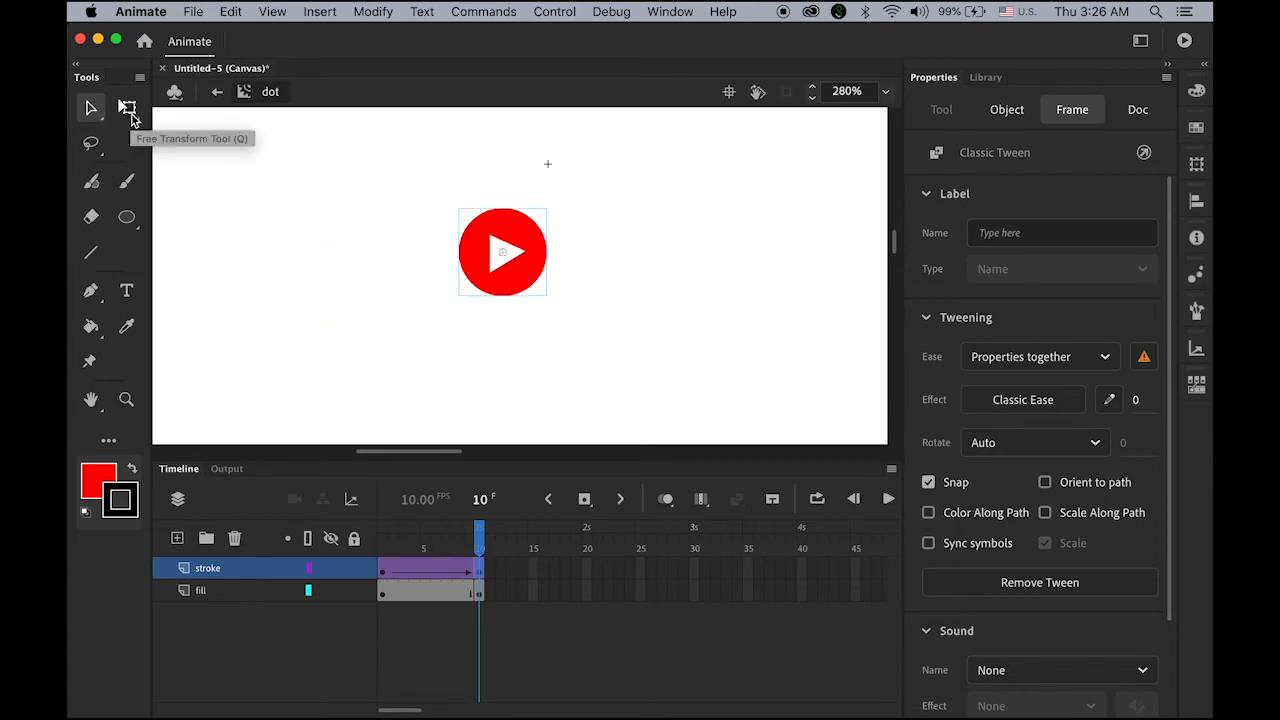
click(129, 112)
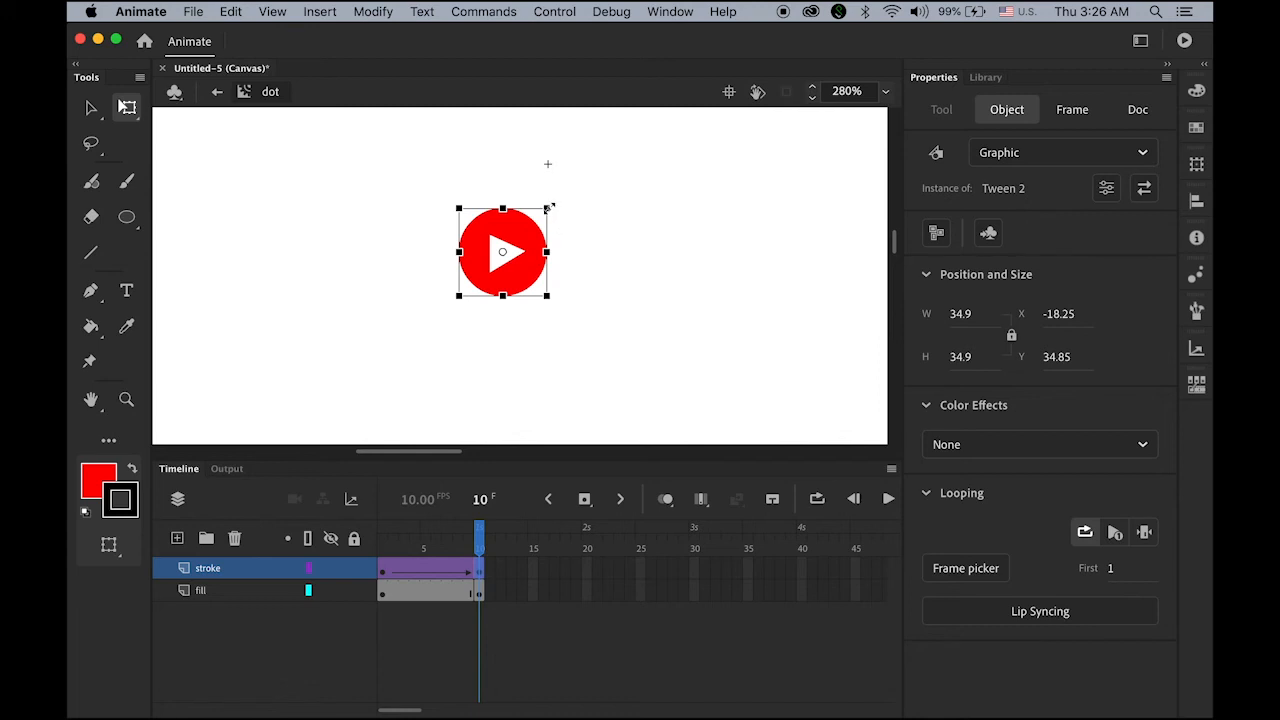
drag(547, 208, 667, 137)
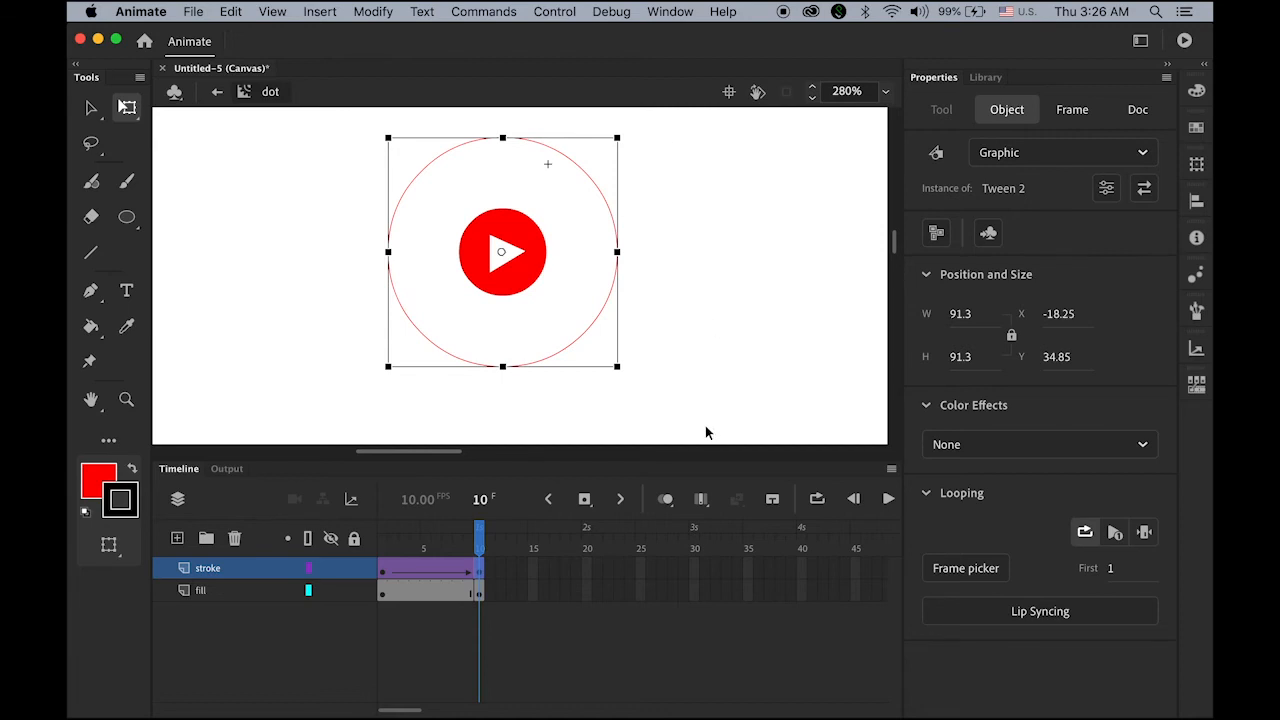
Step: Fade the stroke ring at frame 10 to 0% alpha and scrub back through the tween to check it
drag(478, 545, 483, 575)
click(481, 571)
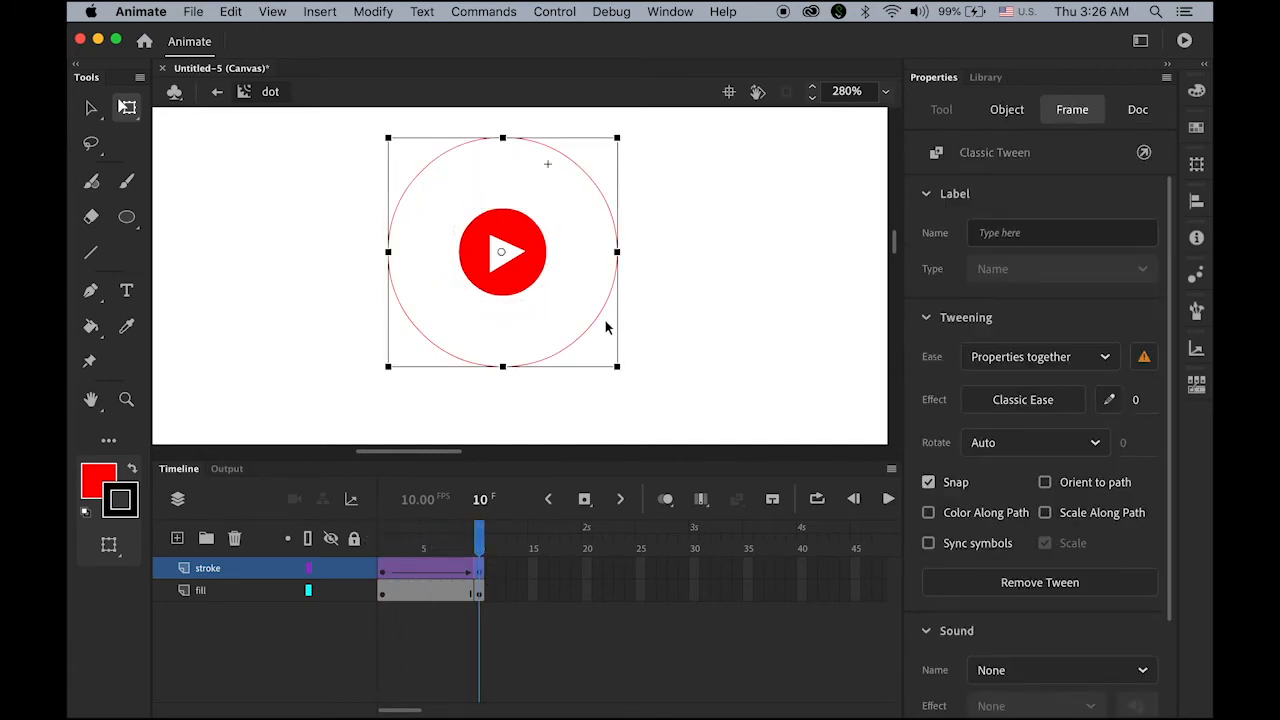
click(92, 108)
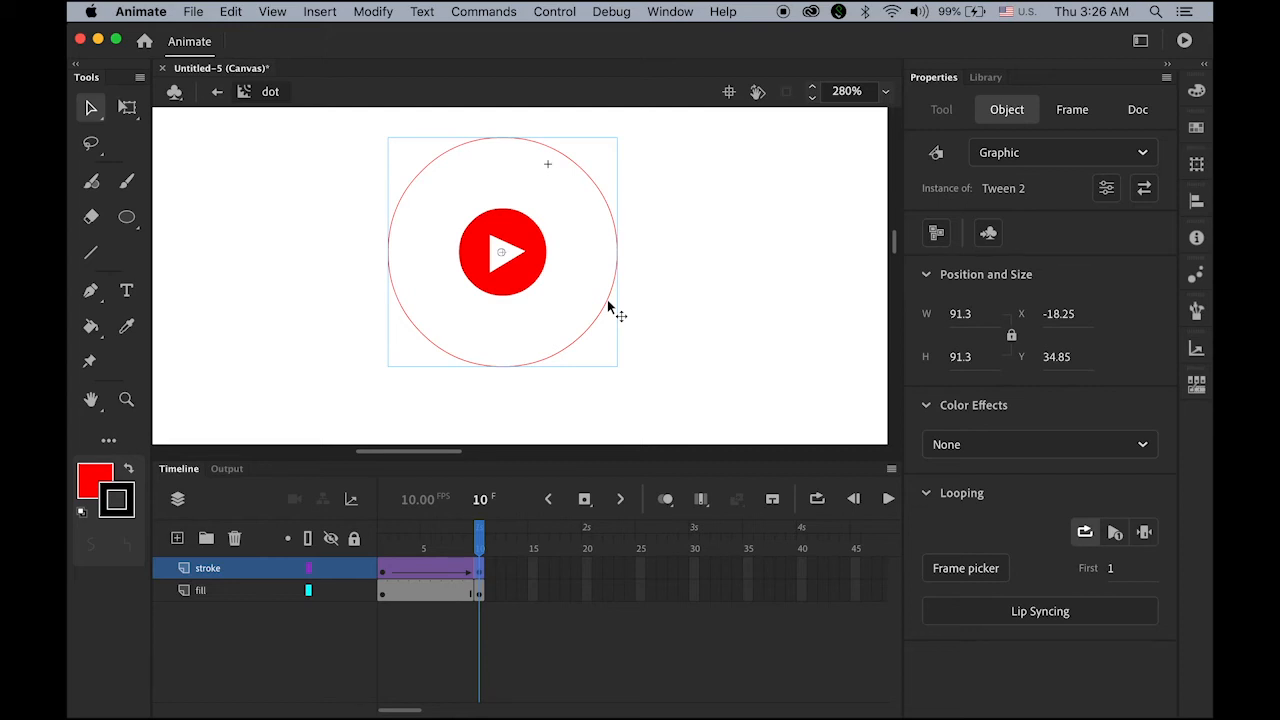
click(1072, 442)
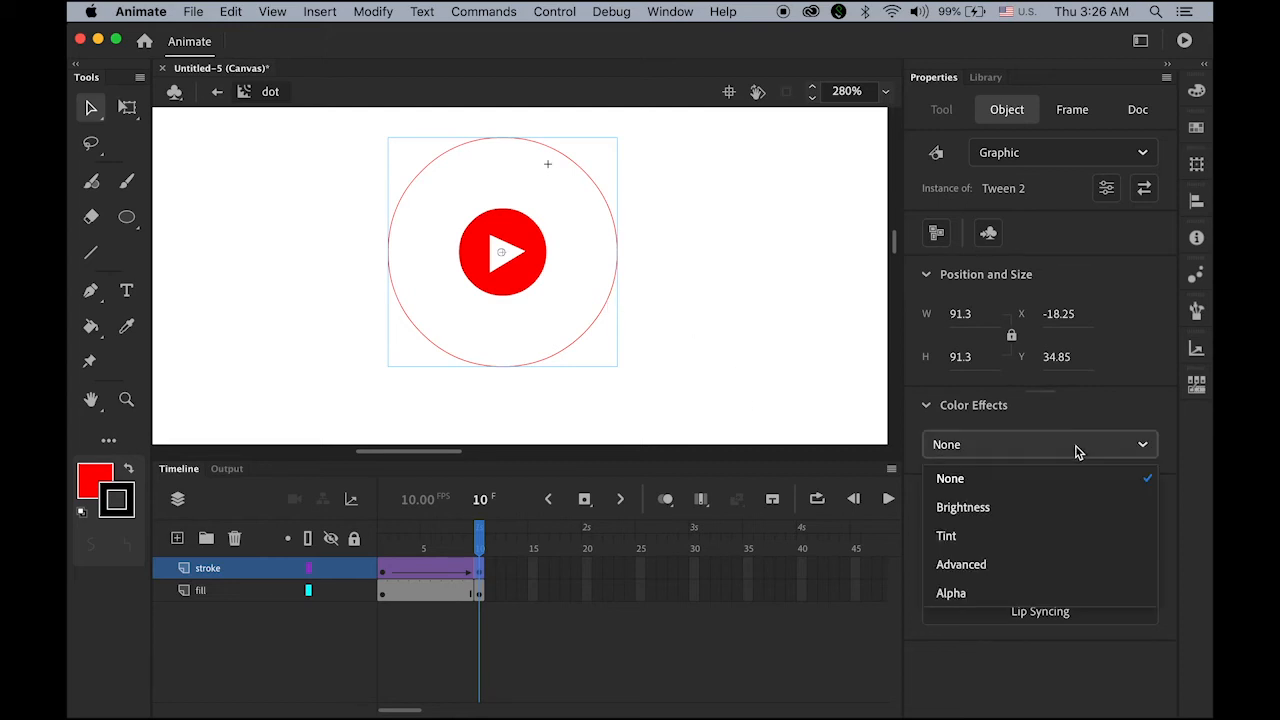
click(1014, 600)
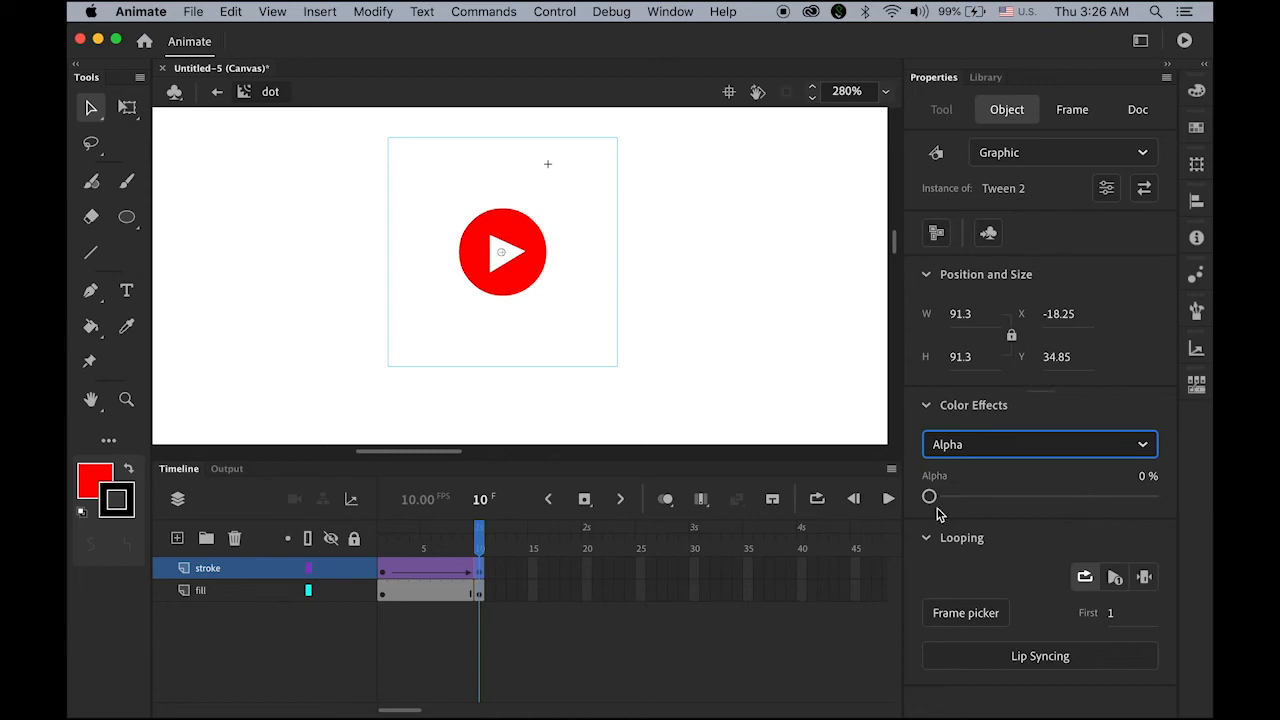
drag(926, 497, 962, 497)
drag(1045, 500, 857, 517)
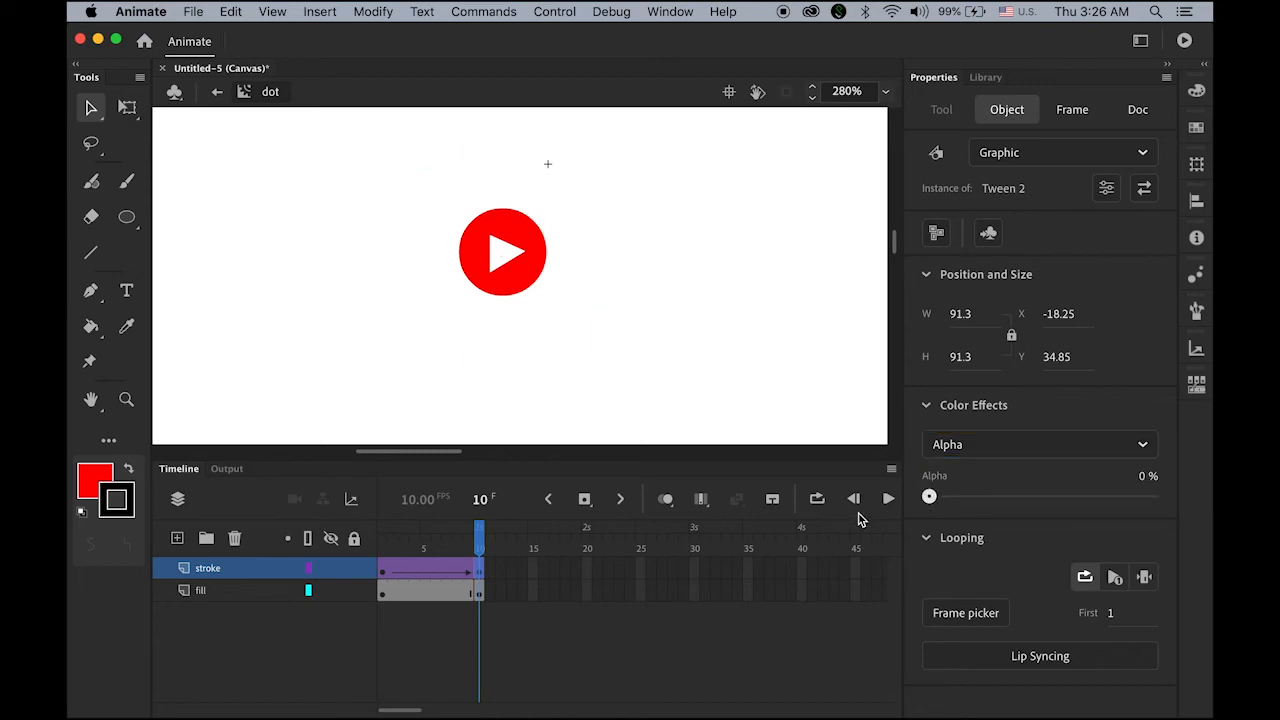
click(595, 420)
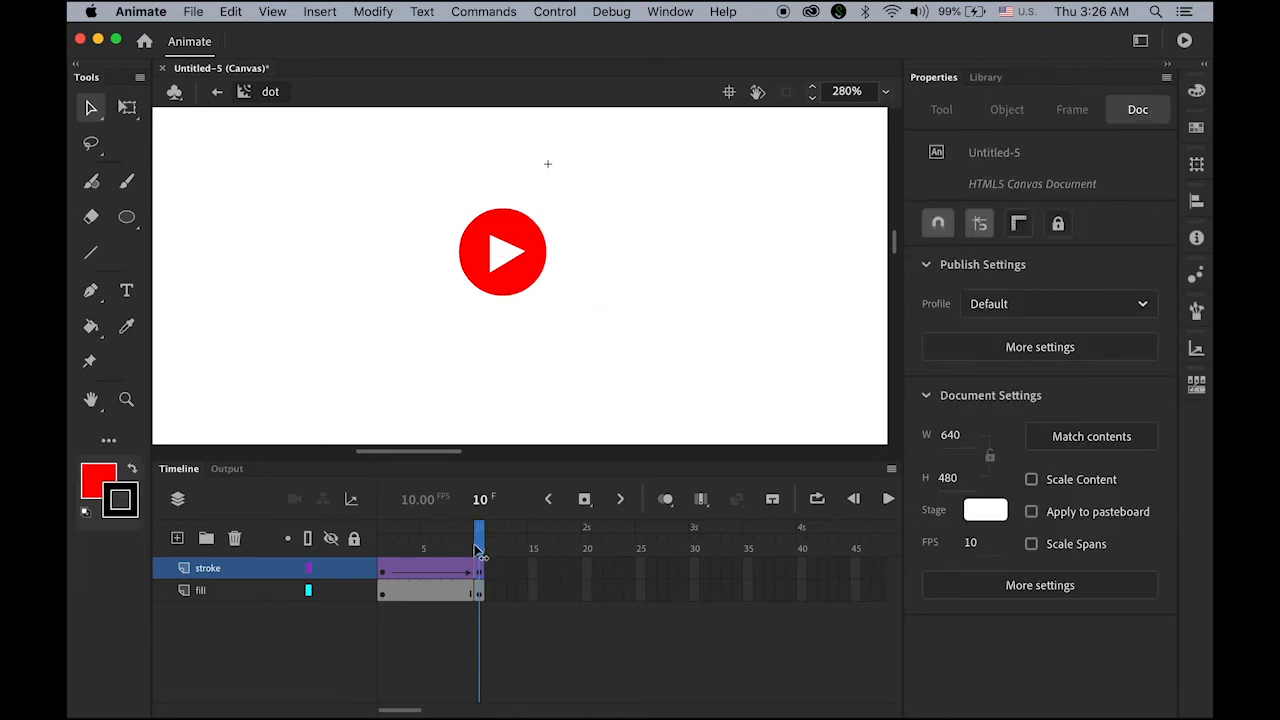
mouse_move(480, 550)
mouse_down()
mouse_move(390, 560)
mouse_move(483, 572)
mouse_move(386, 570)
mouse_move(495, 578)
mouse_move(366, 572)
mouse_move(530, 586)
mouse_move(400, 577)
mouse_up()
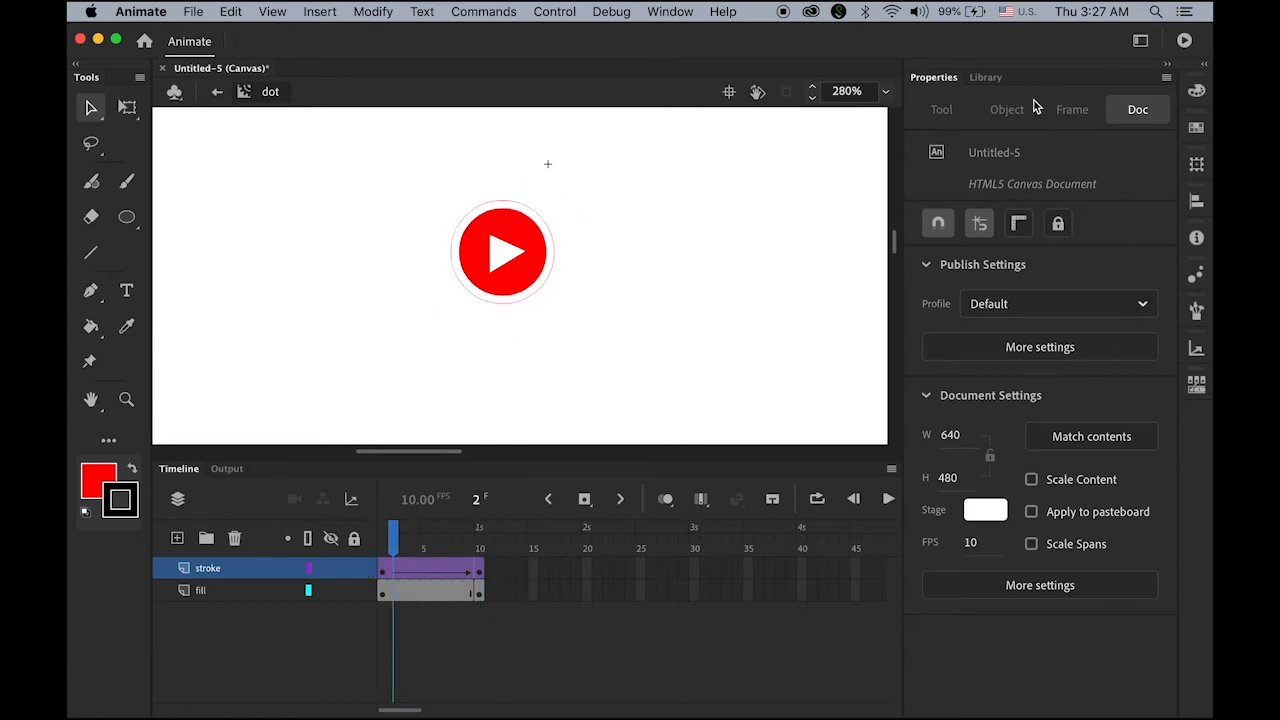
Step: Open the youtube button symbol and insert a blank keyframe in the Over state of the dot layer
click(986, 77)
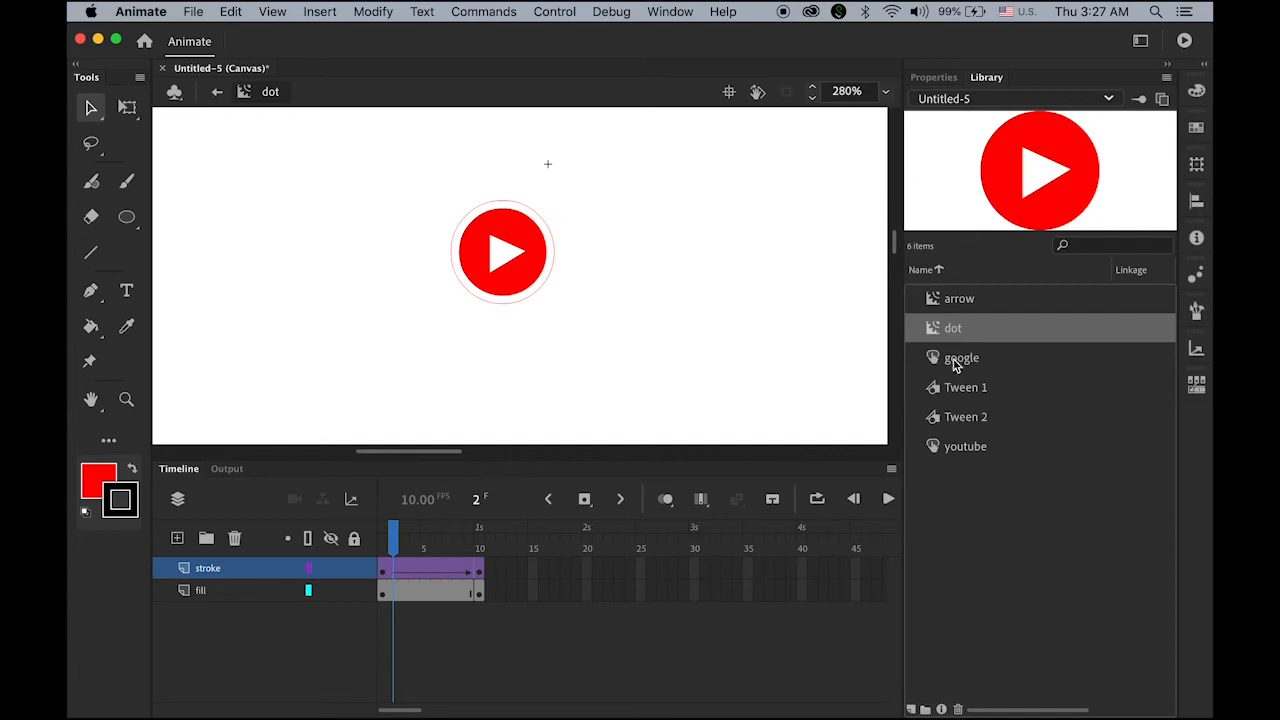
double_click(940, 449)
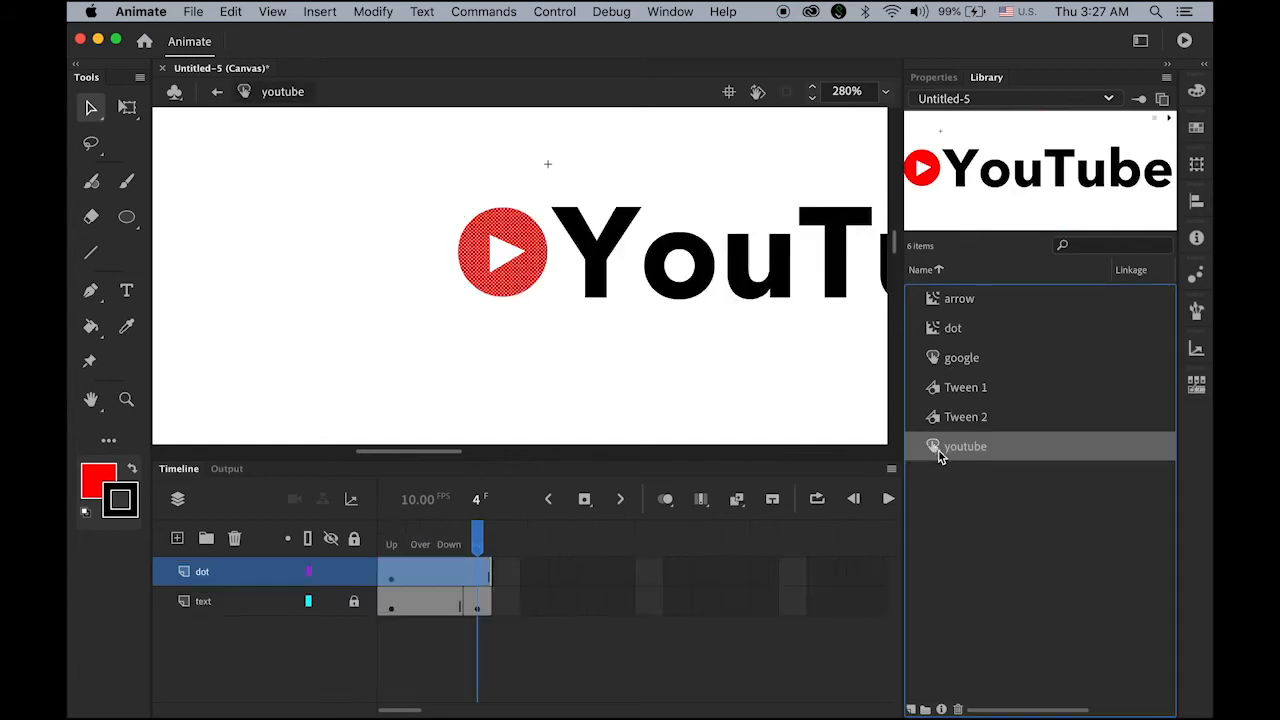
click(420, 572)
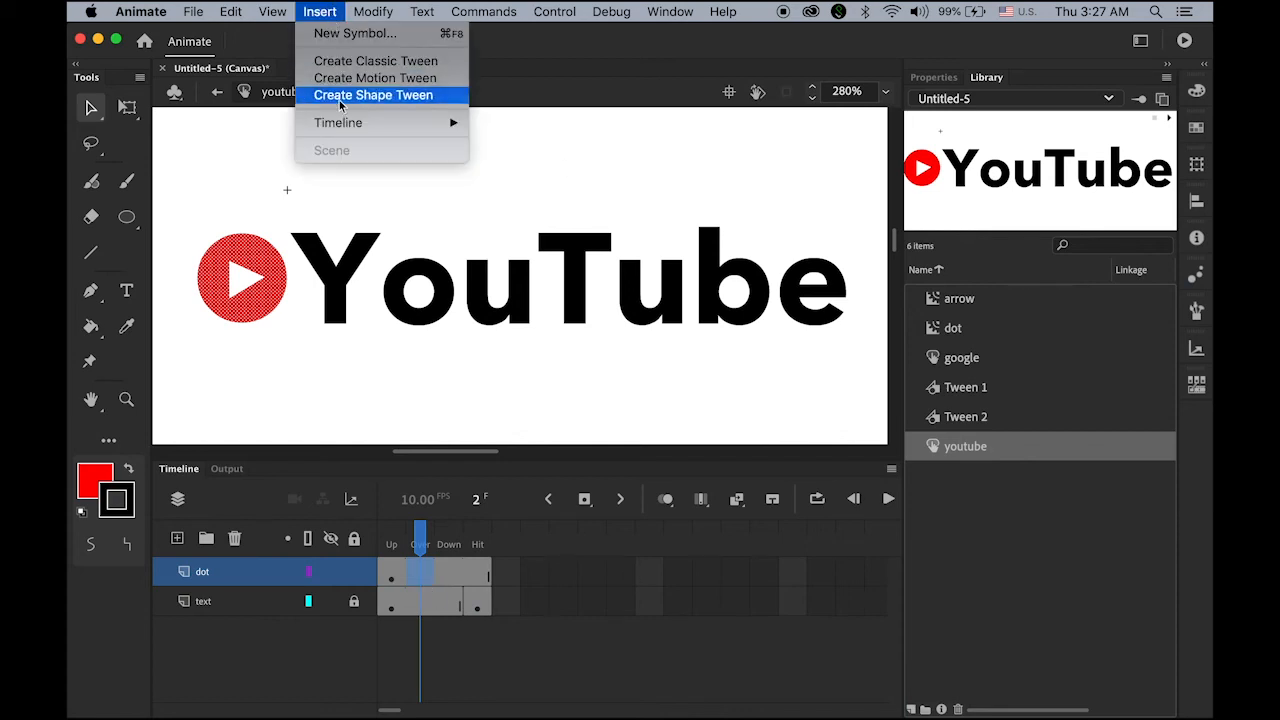
mouse_move(340, 126)
click(540, 200)
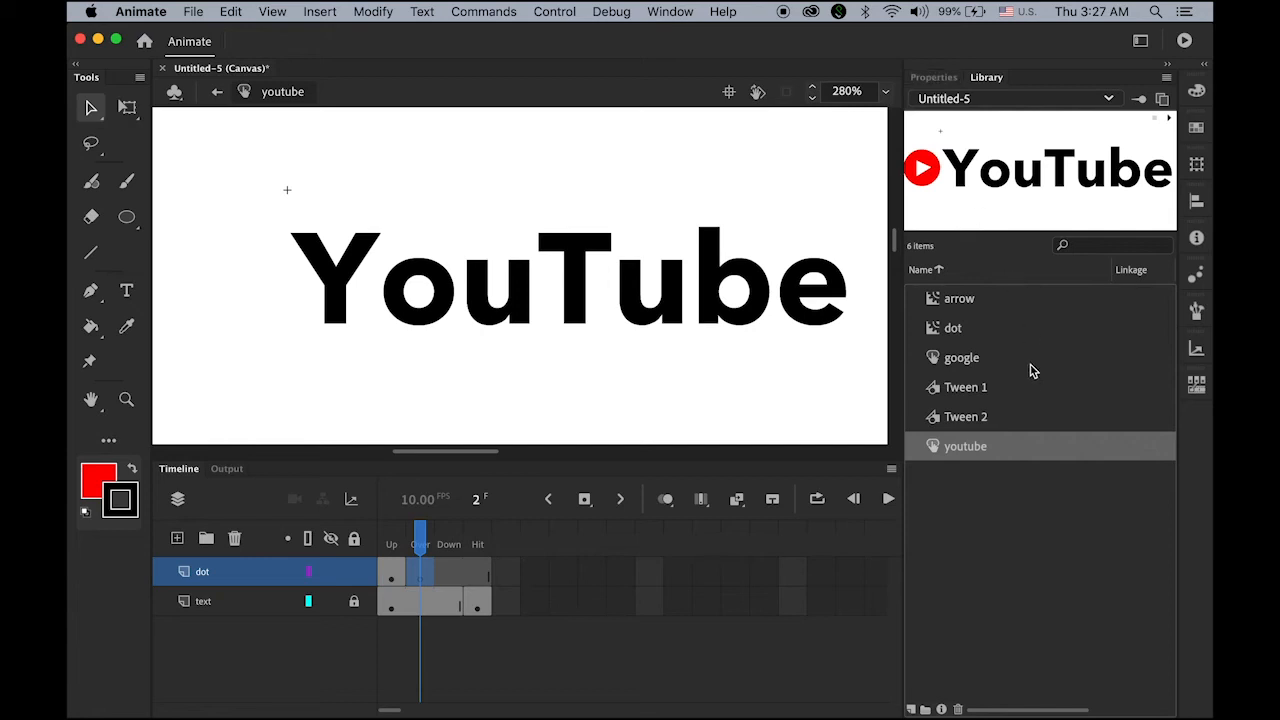
Step: Place an instance of the dot movie clip just before the YouTube text in the dot layer's Over state
click(948, 328)
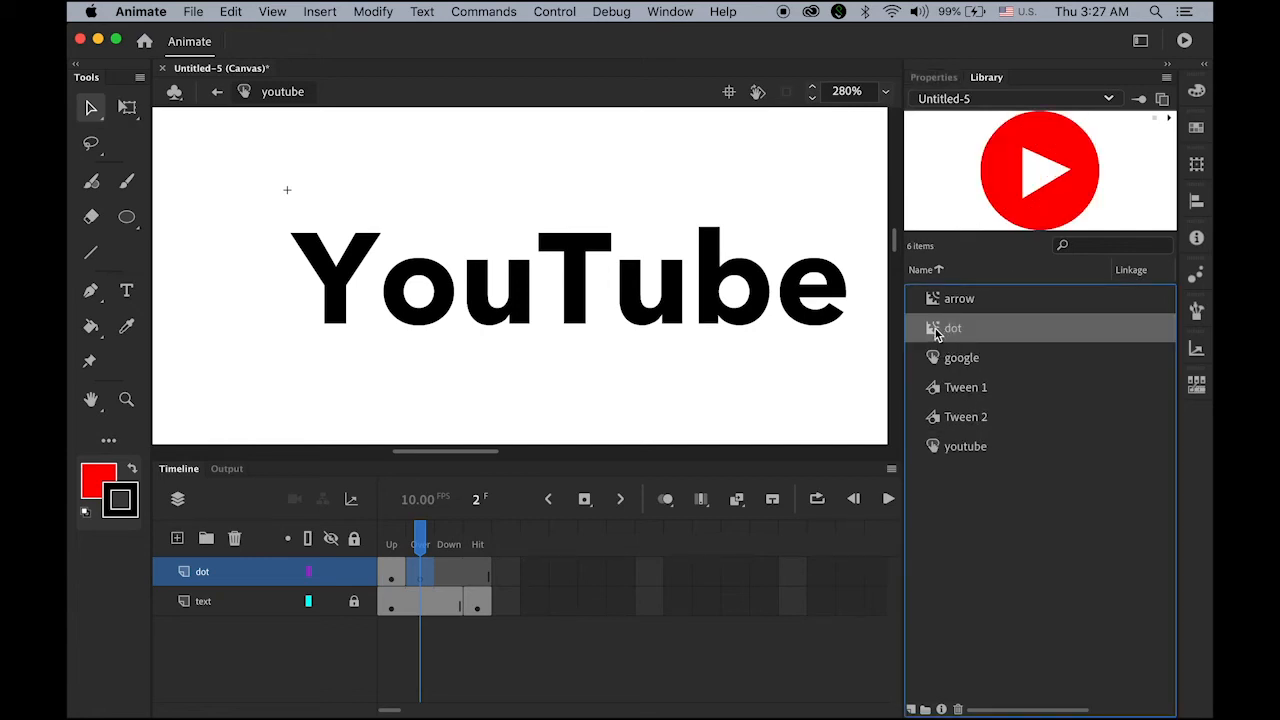
drag(936, 334, 228, 287)
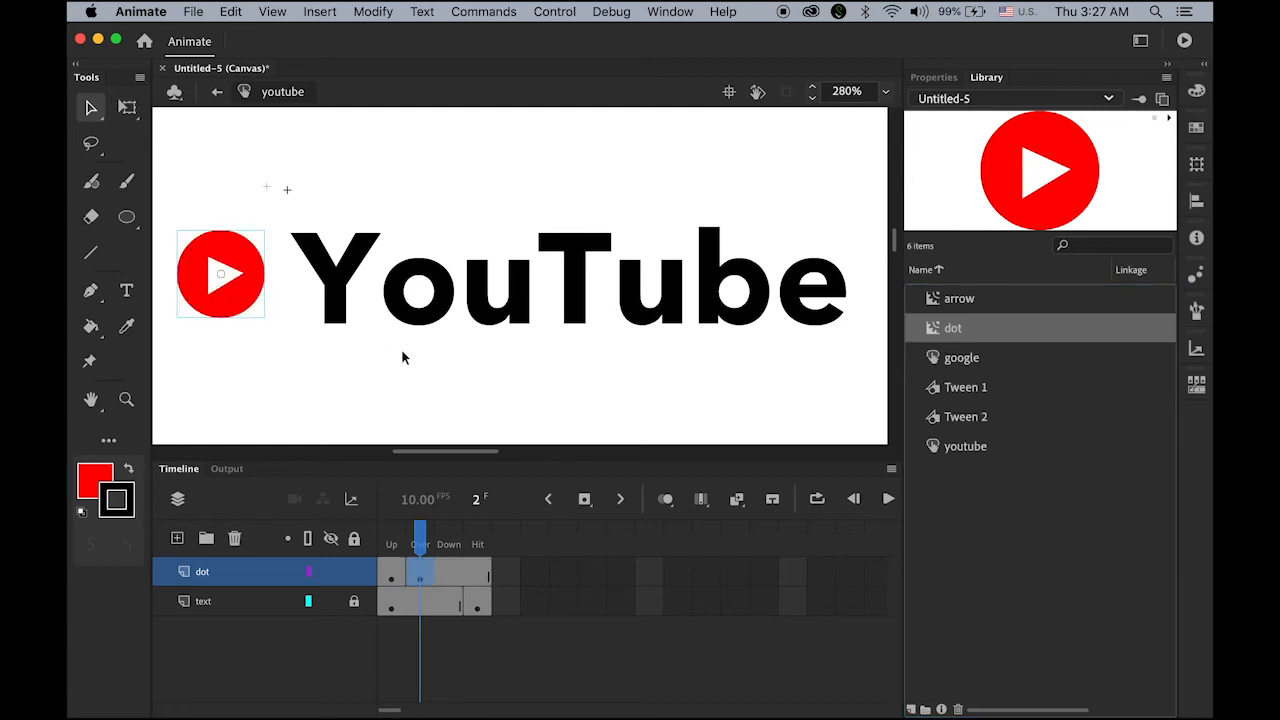